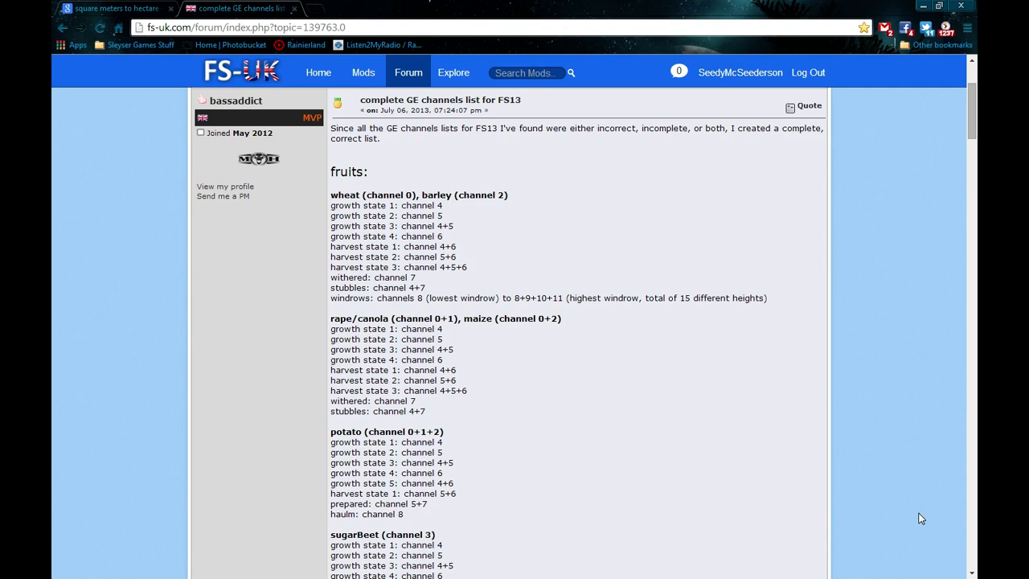
# Scroll the FS13 GE channels post past the potato, sugarBeet, grass and fields entries.
pyautogui.scroll(-3, 918, 517)
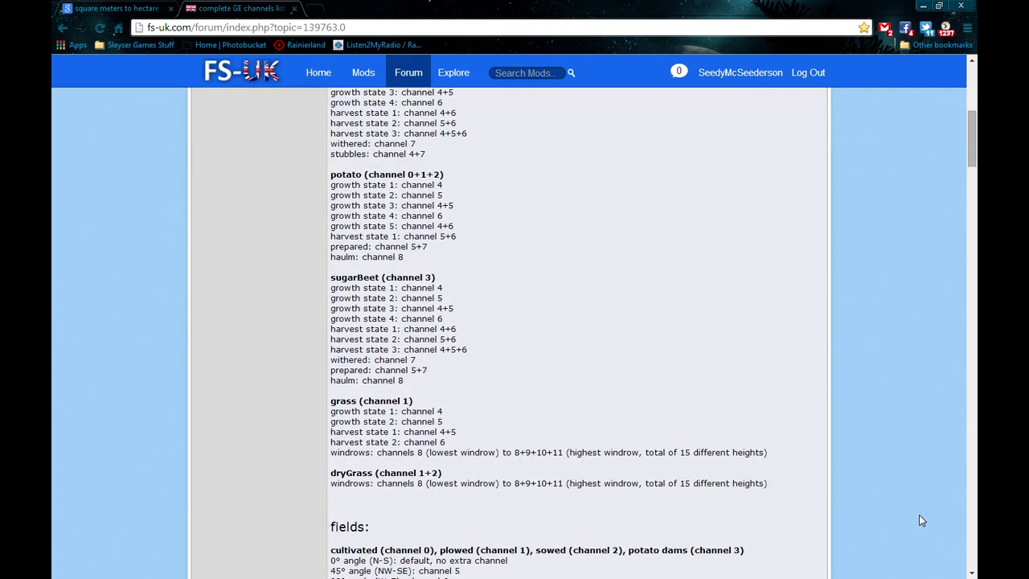
pyautogui.scroll(-2, 921, 520)
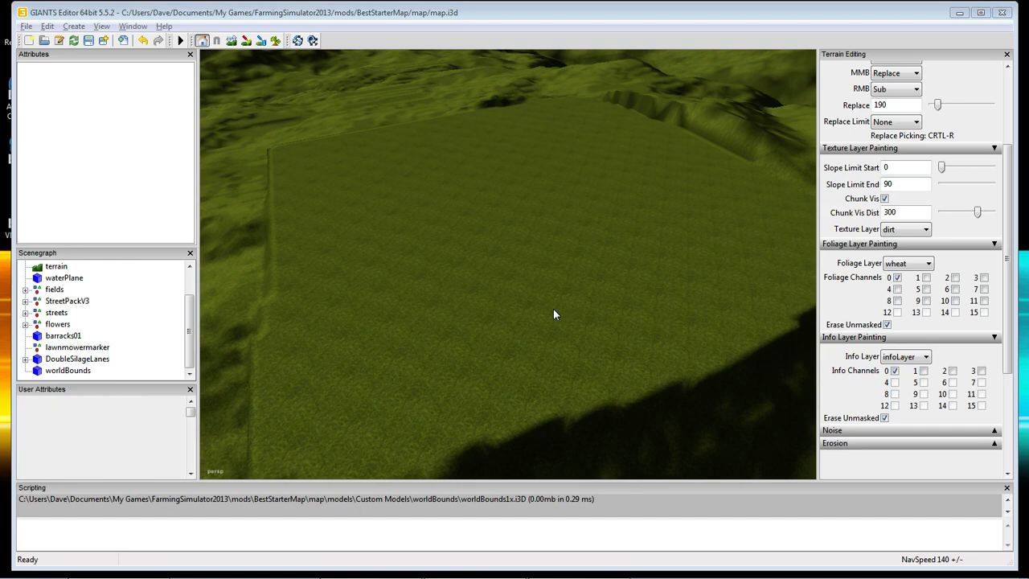
pyautogui.keyDown('alt'); pyautogui.moveTo(502, 323); pyautogui.dragTo(1027, 273); pyautogui.keyUp('alt')
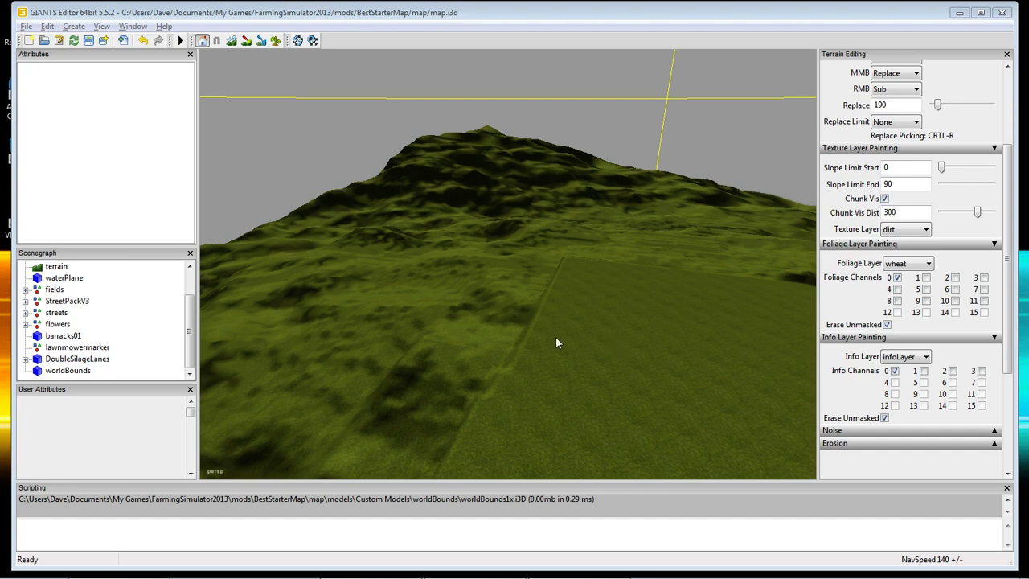
pyautogui.keyDown('alt'); pyautogui.moveTo(556, 342); pyautogui.dragTo(514, 266); pyautogui.keyUp('alt')
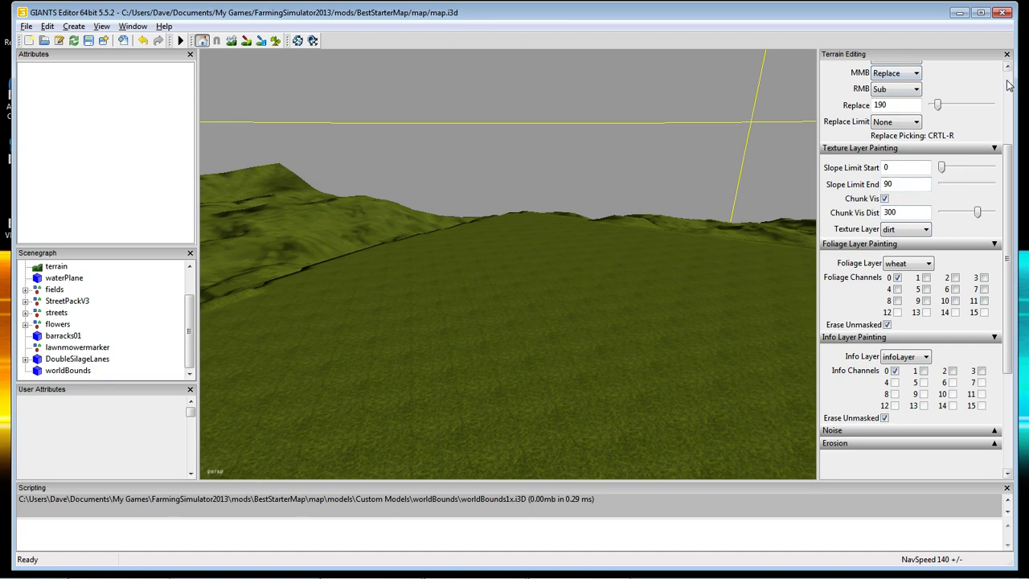
pyautogui.keyDown('alt'); pyautogui.moveTo(524, 275); pyautogui.dragTo(628, 339); pyautogui.keyUp('alt')
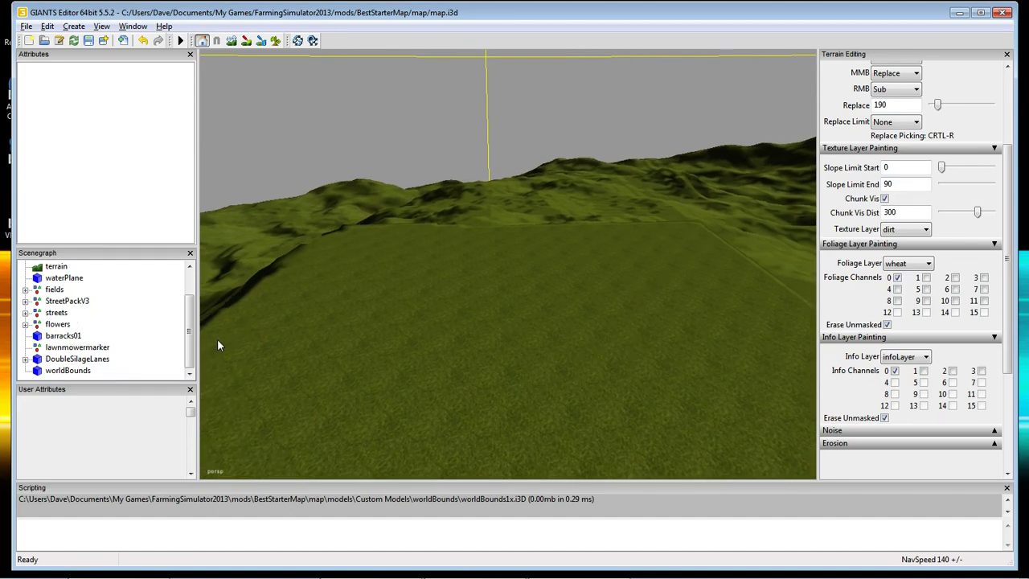
pyautogui.moveTo(192, 339); pyautogui.dragTo(179, 322)
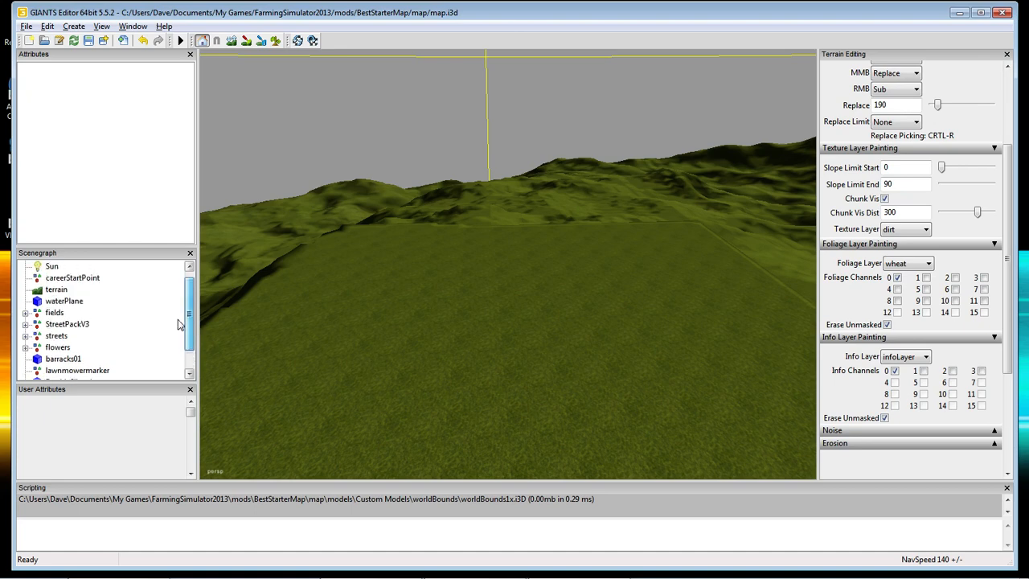
# Expand the fields group and select field1 to see fieldArea 1, fieldPrice 1500, ownedByPlayer.
pyautogui.click(53, 313)
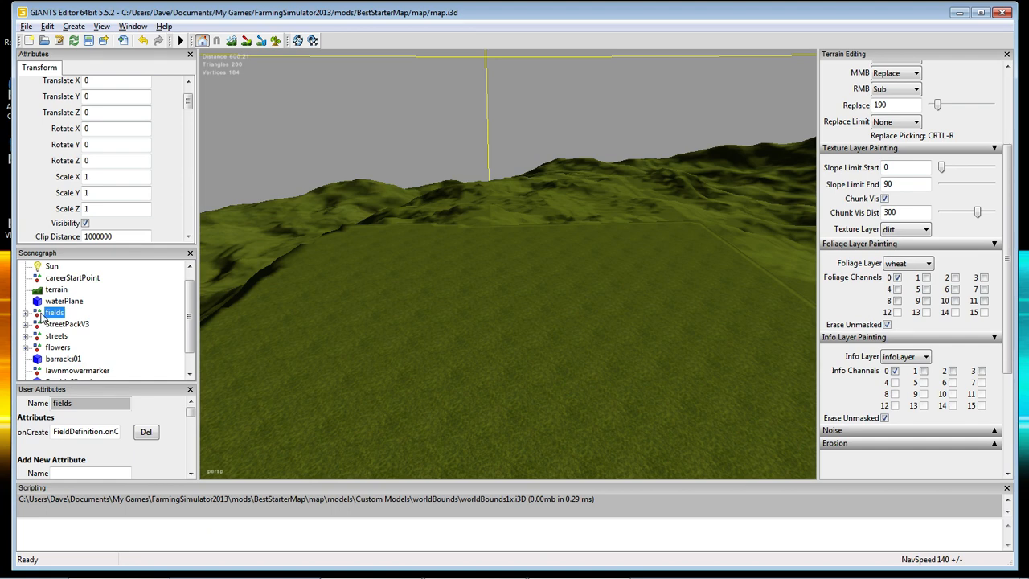
pyautogui.moveTo(188, 103); pyautogui.dragTo(189, 97)
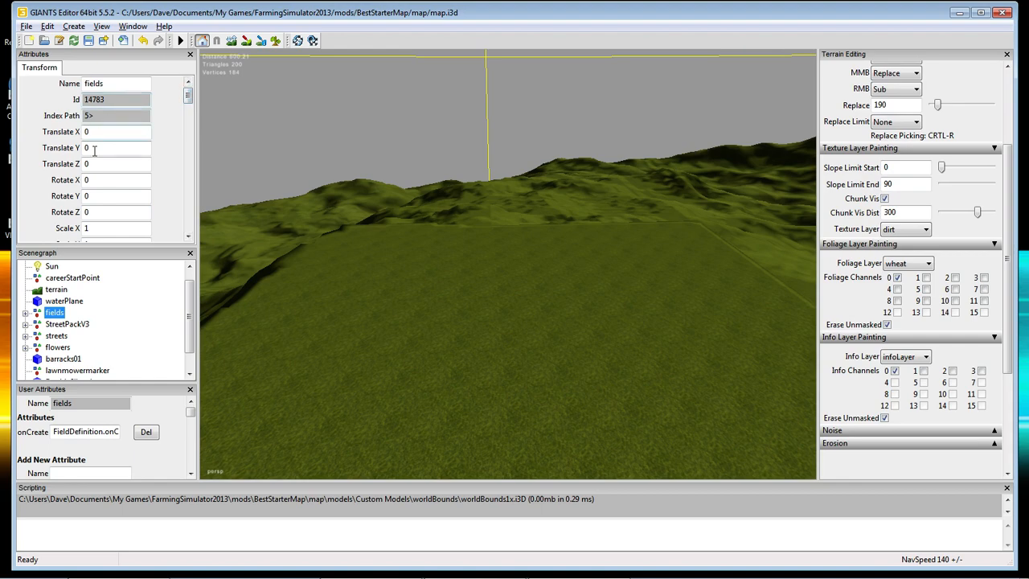
pyautogui.keyDown('alt'); pyautogui.moveTo(411, 314); pyautogui.dragTo(387, 320); pyautogui.keyUp('alt')
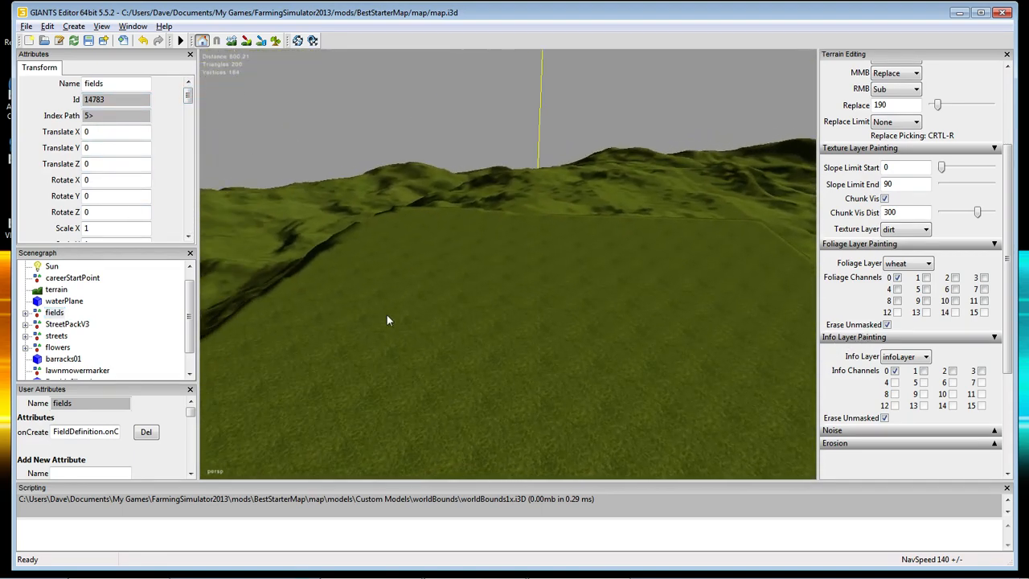
pyautogui.click(25, 312)
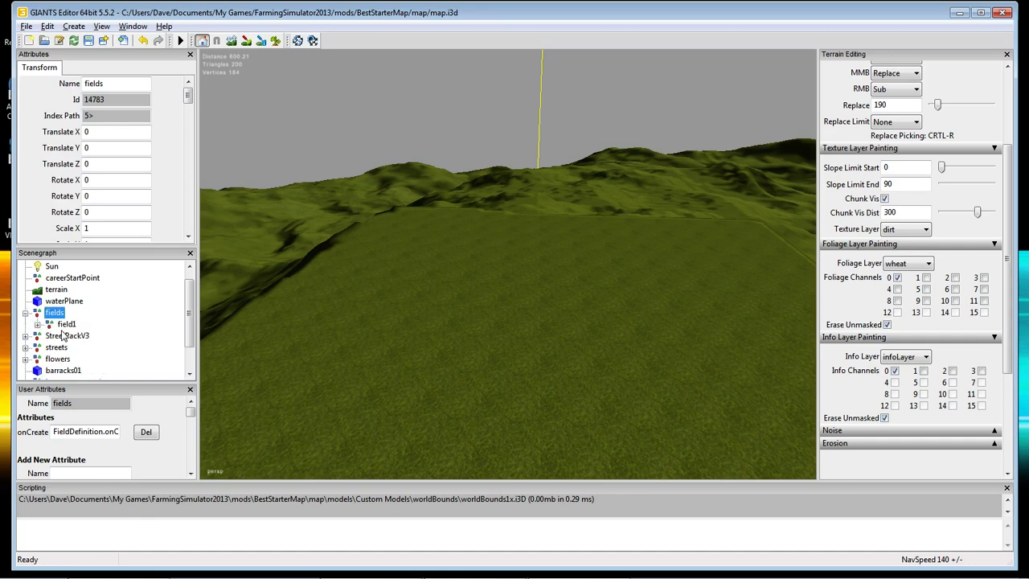
pyautogui.click(51, 325)
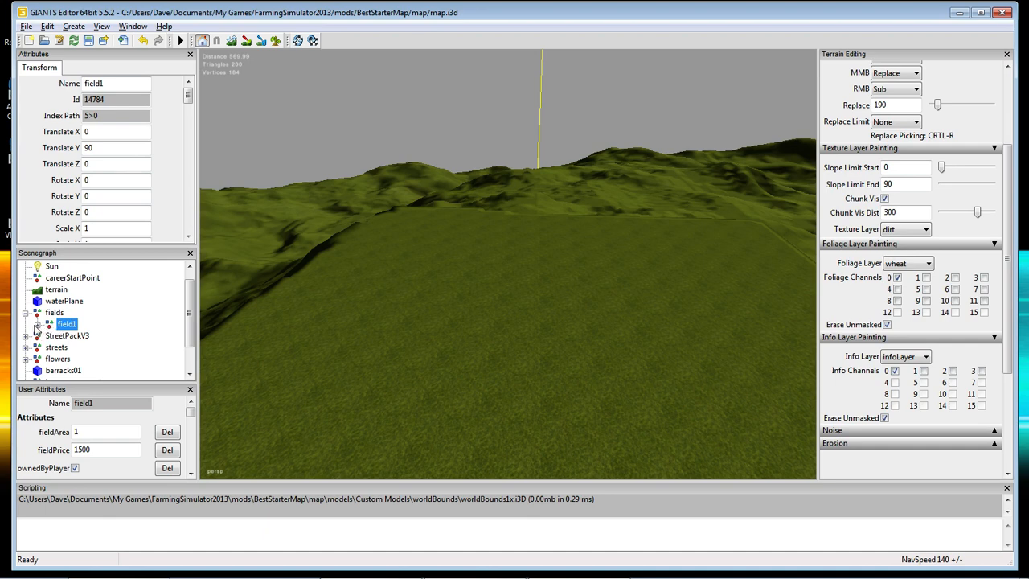
# Expand field1 and its fieldBuyTrigger, then select fieldBuyIcon to view its properties.
pyautogui.click(37, 325)
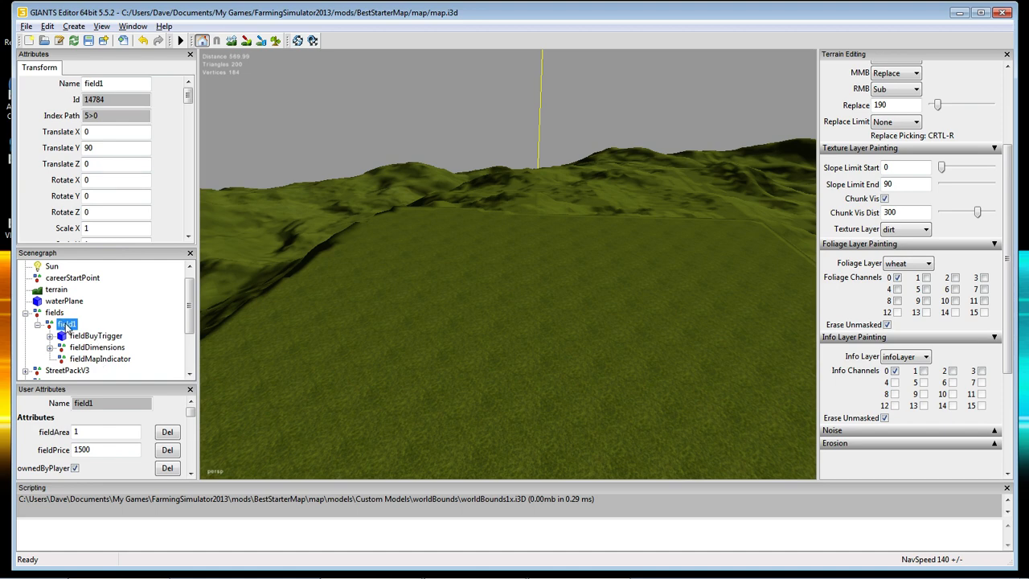
pyautogui.click(84, 339)
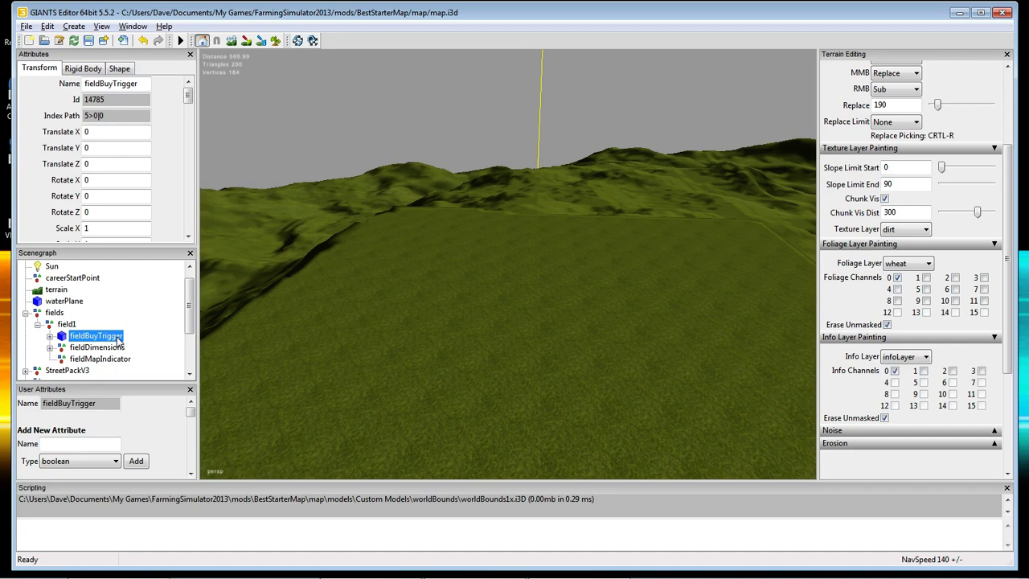
pyautogui.click(49, 336)
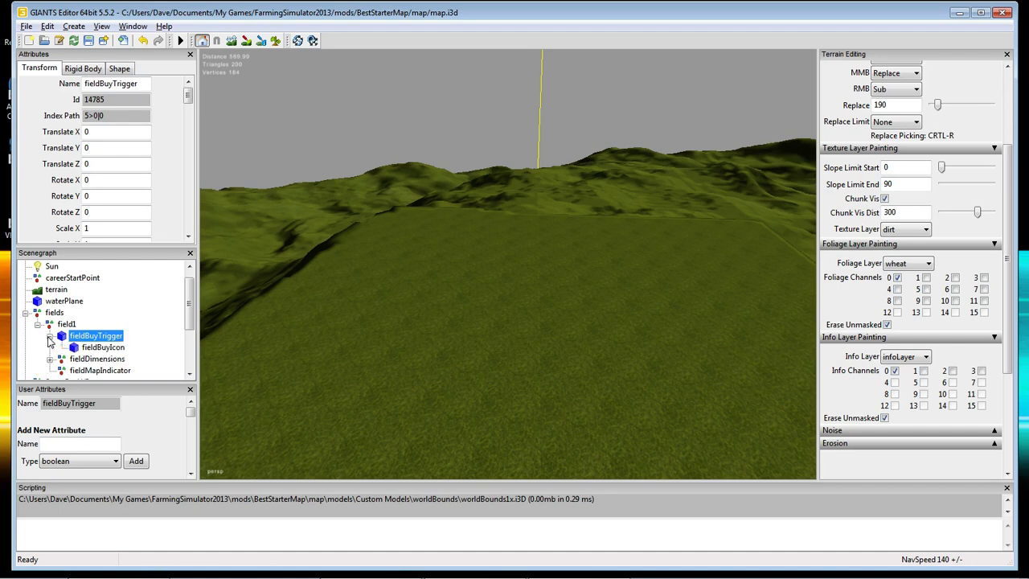
pyautogui.click(94, 348)
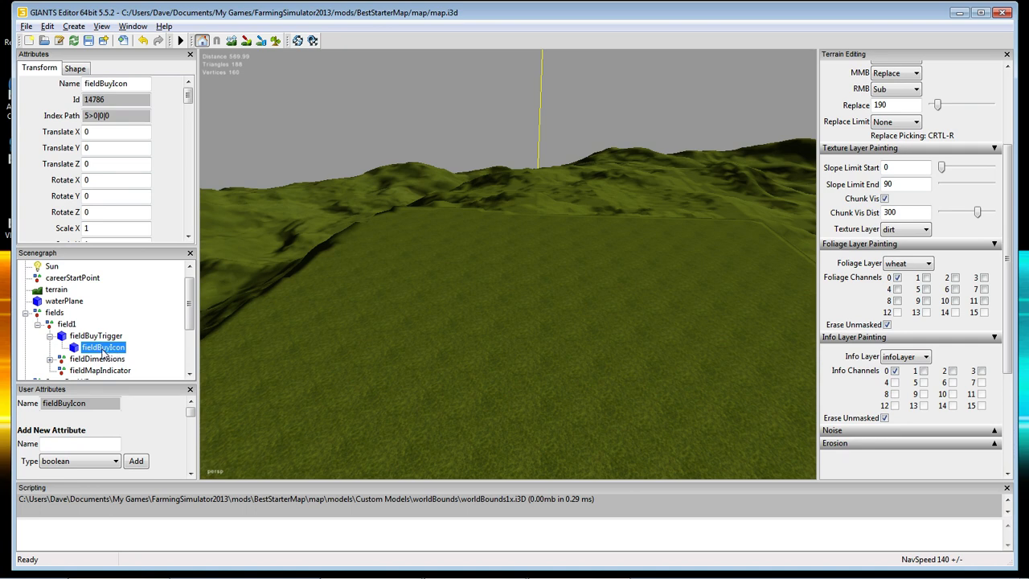
pyautogui.scroll(-1, 104, 353)
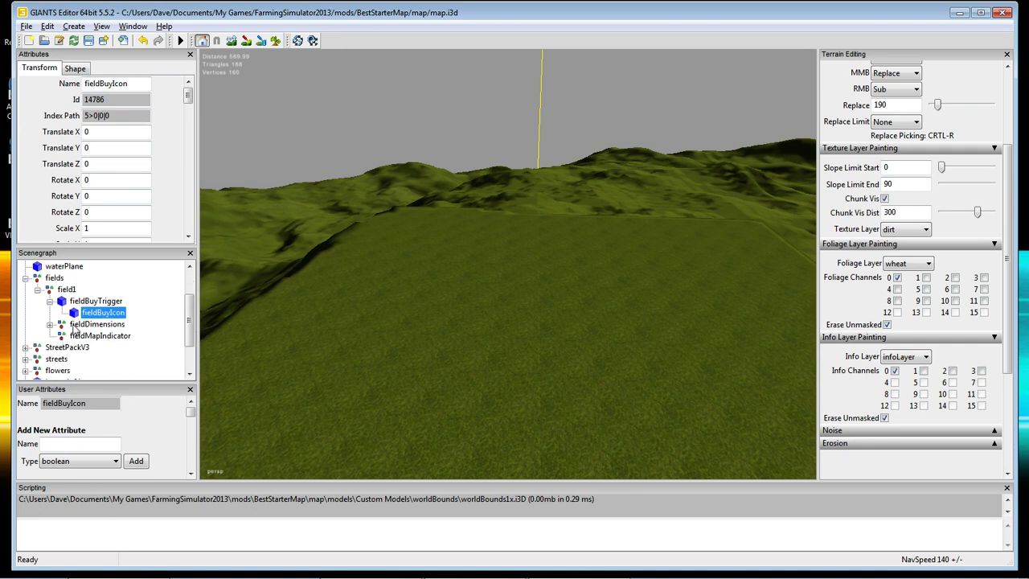
# Check corner01_1 to corner01_3 under fieldDimensions, then select fieldMapIndicator (index 5>0|2).
pyautogui.click(50, 301)
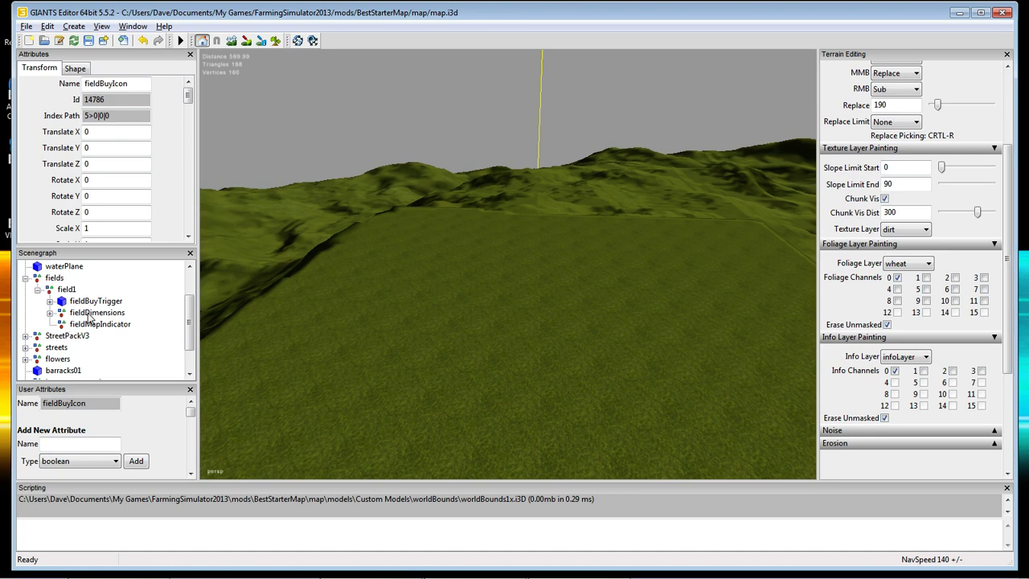
pyautogui.click(90, 313)
pyautogui.click(49, 313)
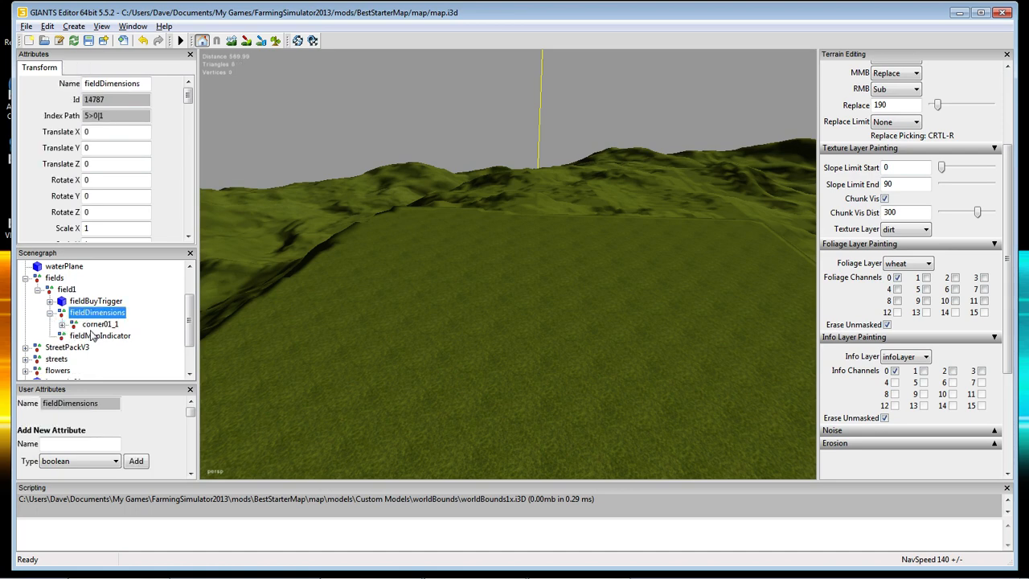
pyautogui.click(62, 324)
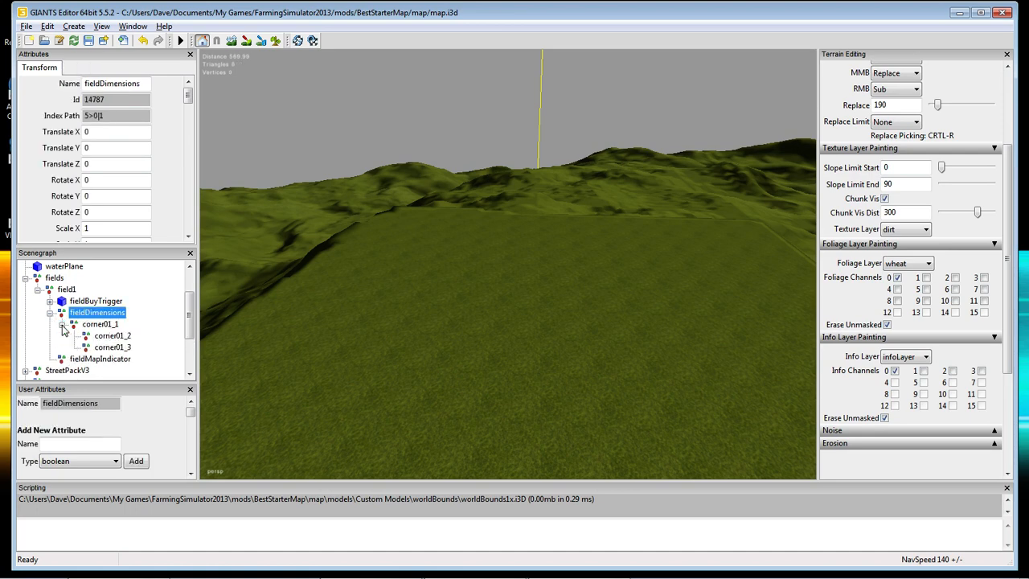
pyautogui.click(106, 335)
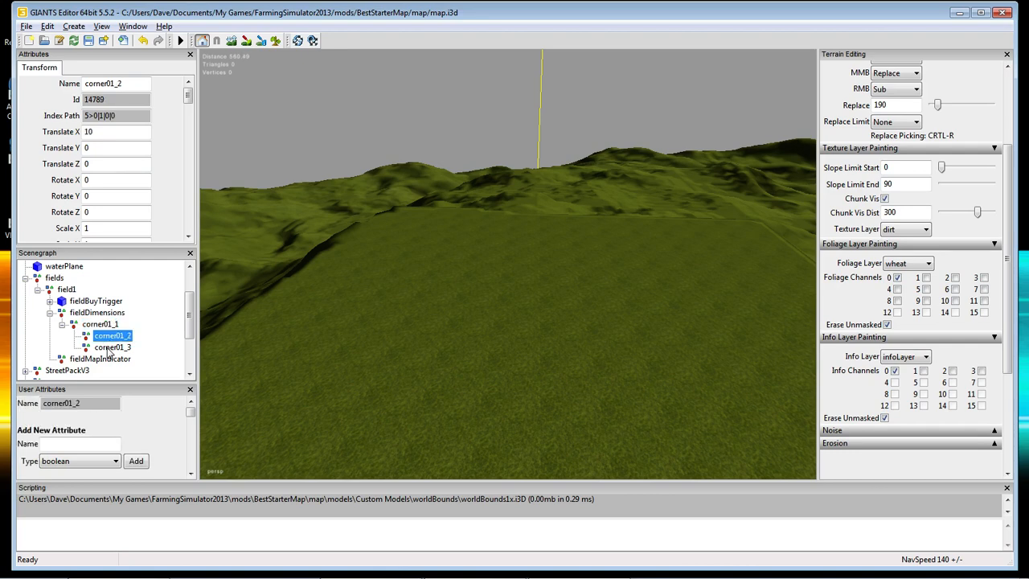
pyautogui.click(111, 347)
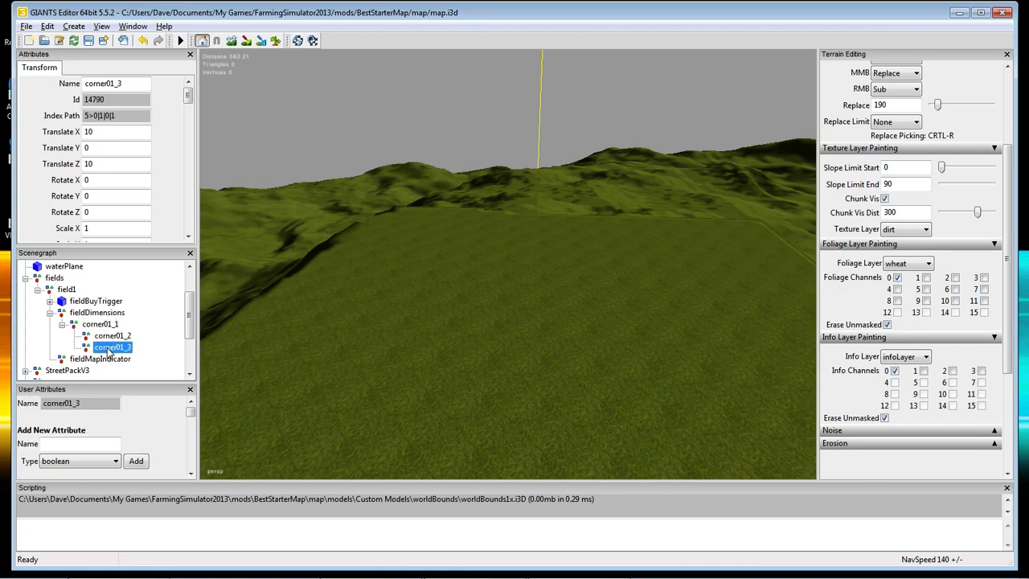
pyautogui.click(51, 313)
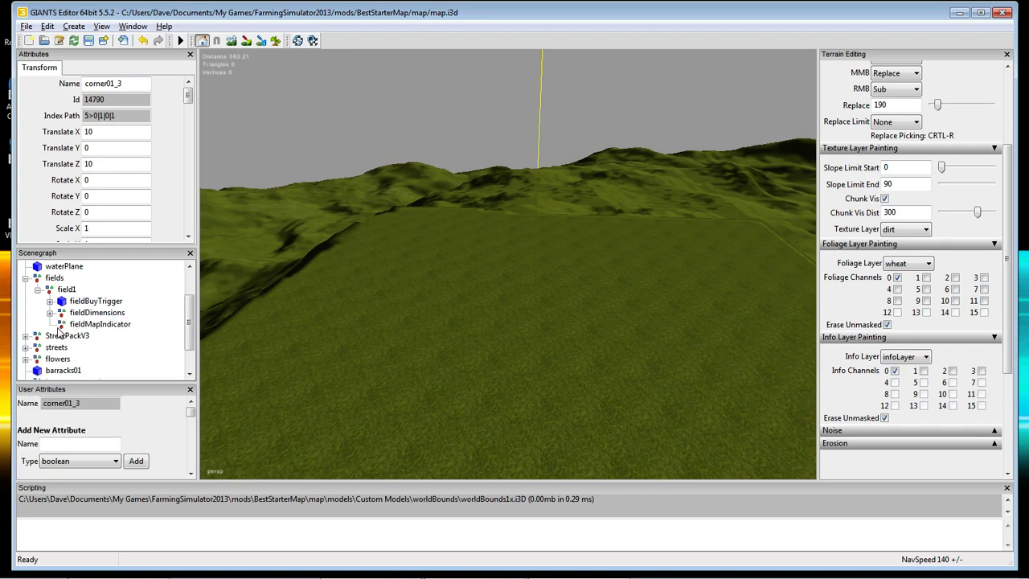
pyautogui.click(88, 326)
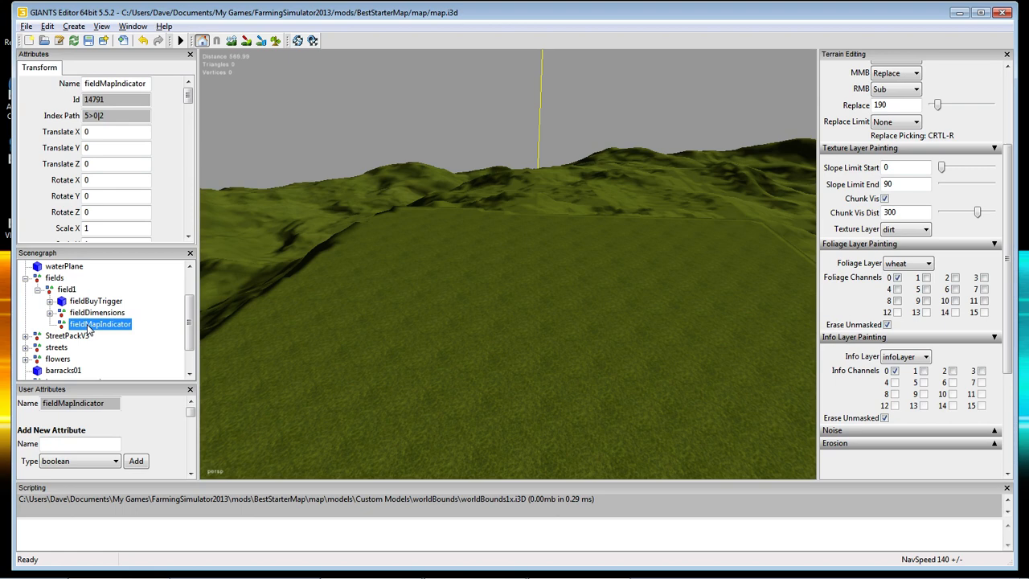
# Collapse field1 and reselect it, showing Translate Y 90 and fieldPrice 1500.
pyautogui.click(38, 291)
pyautogui.click(64, 290)
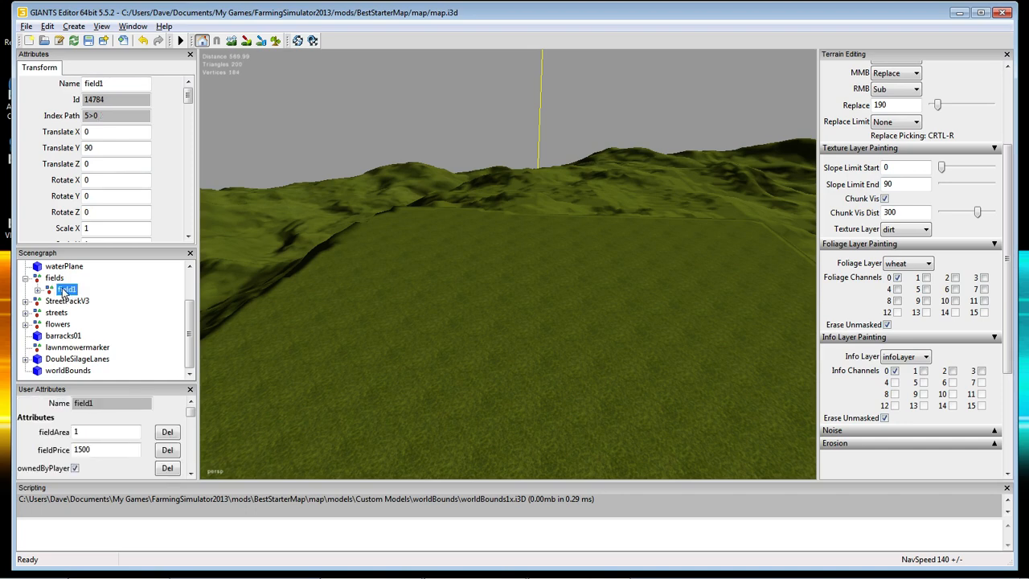
pyautogui.click(54, 278)
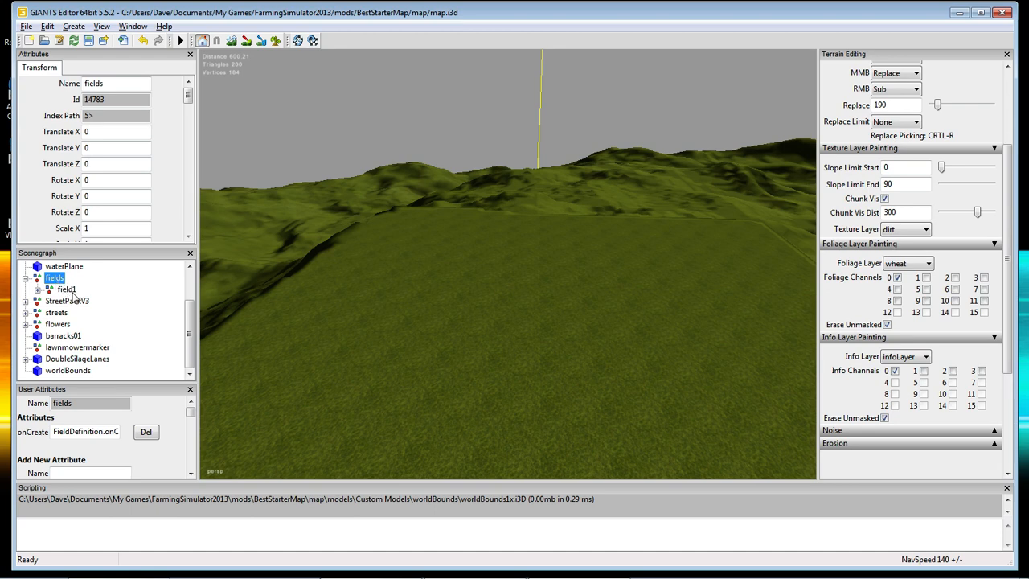
pyautogui.click(66, 289)
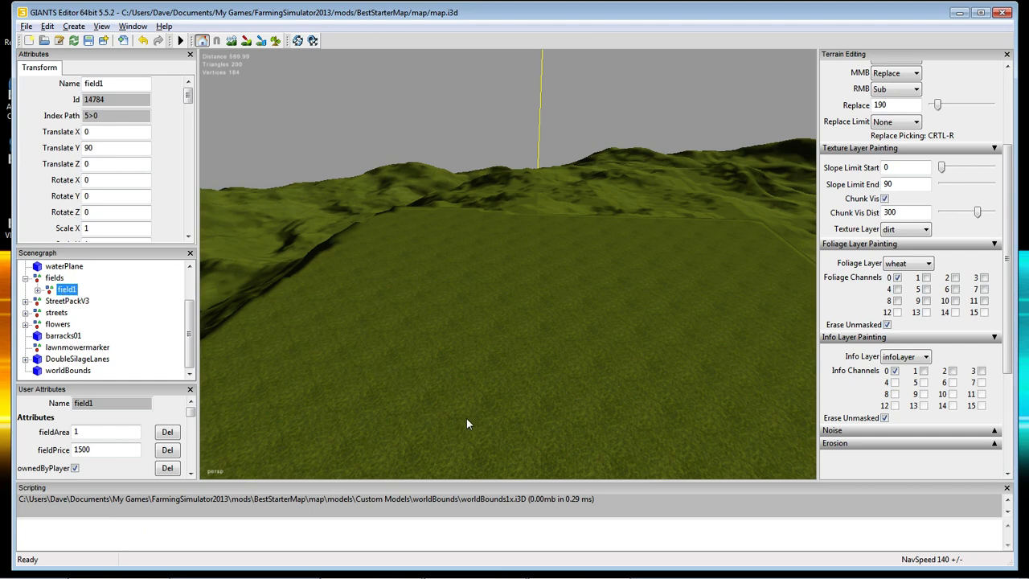
pyautogui.keyDown('alt'); pyautogui.moveTo(485, 394); pyautogui.dragTo(515, 398); pyautogui.keyUp('alt')
# Drop field1 onto the chosen terrain spot with Ctrl+B, raising its Translate Y to 190.
pyautogui.click(66, 290)
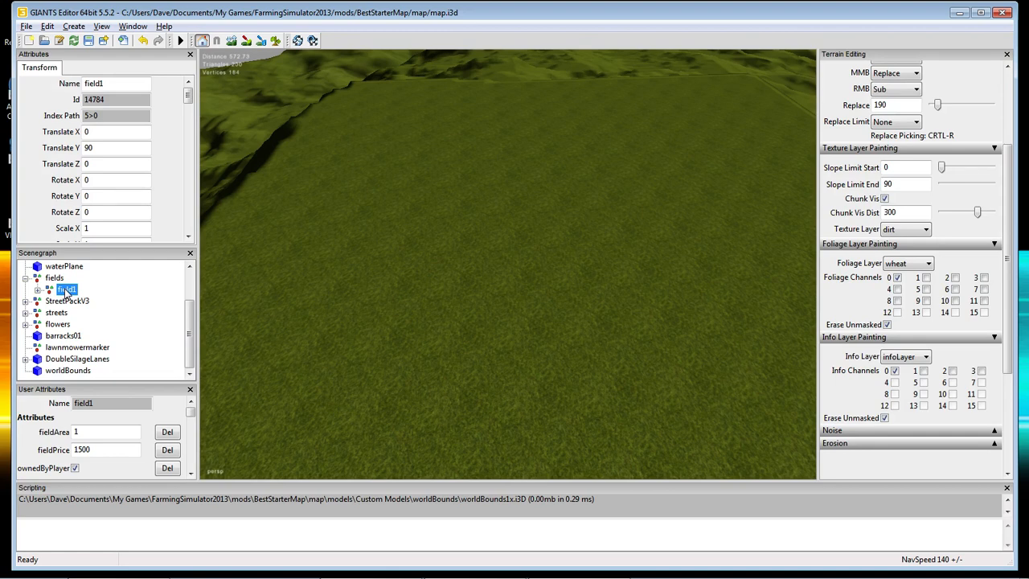
pyautogui.hotkey('ctrl', 'b')
pyautogui.click(380, 314)
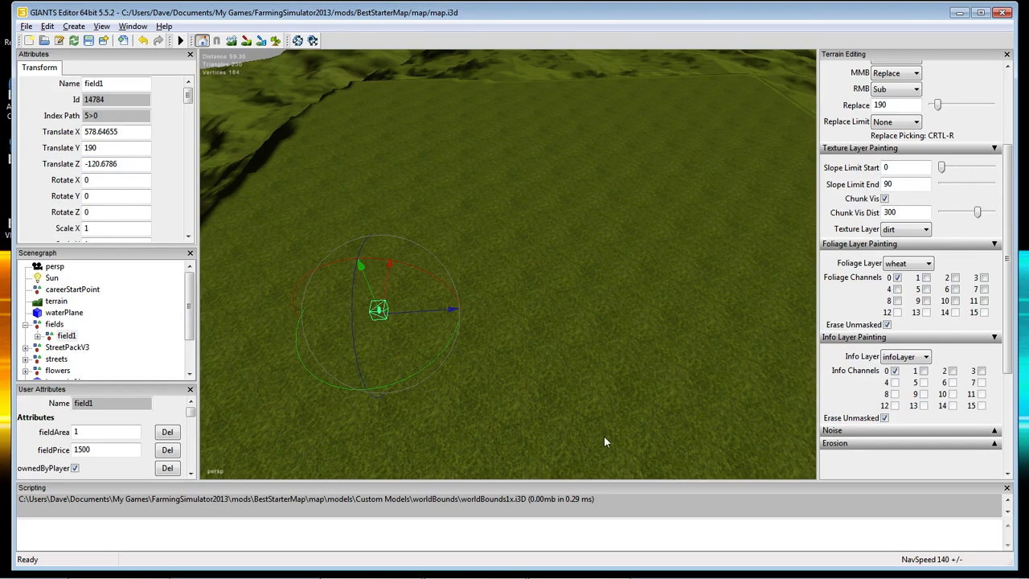
# Zoom and orbit the perspective view in close around the field1 marker on the grass.
pyautogui.keyDown('alt'); pyautogui.moveTo(617, 424); pyautogui.dragTo(544, 440); pyautogui.keyUp('alt')
pyautogui.scroll(3, 551, 422)
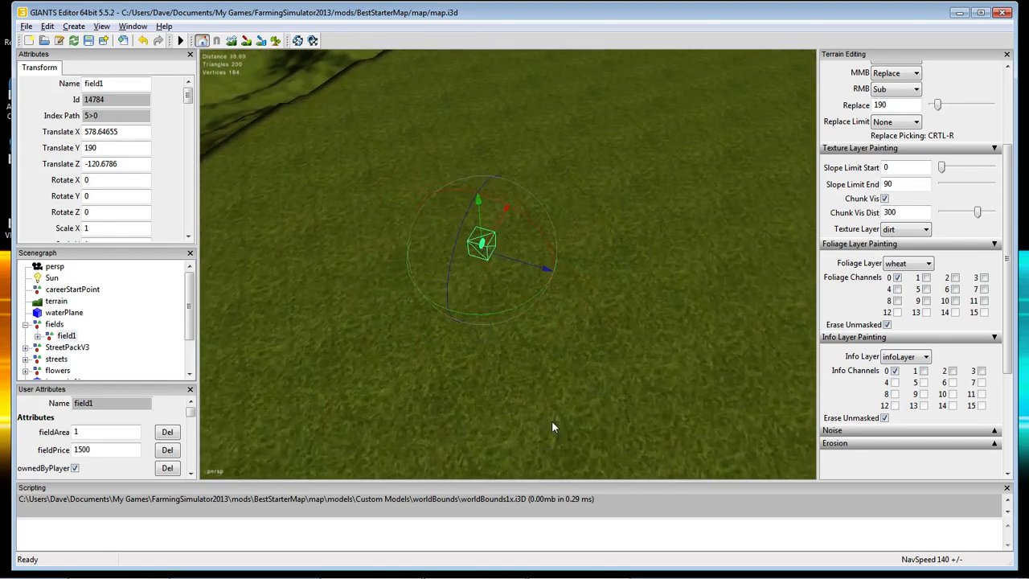
pyautogui.scroll(6, 556, 412)
pyautogui.scroll(-1, 560, 407)
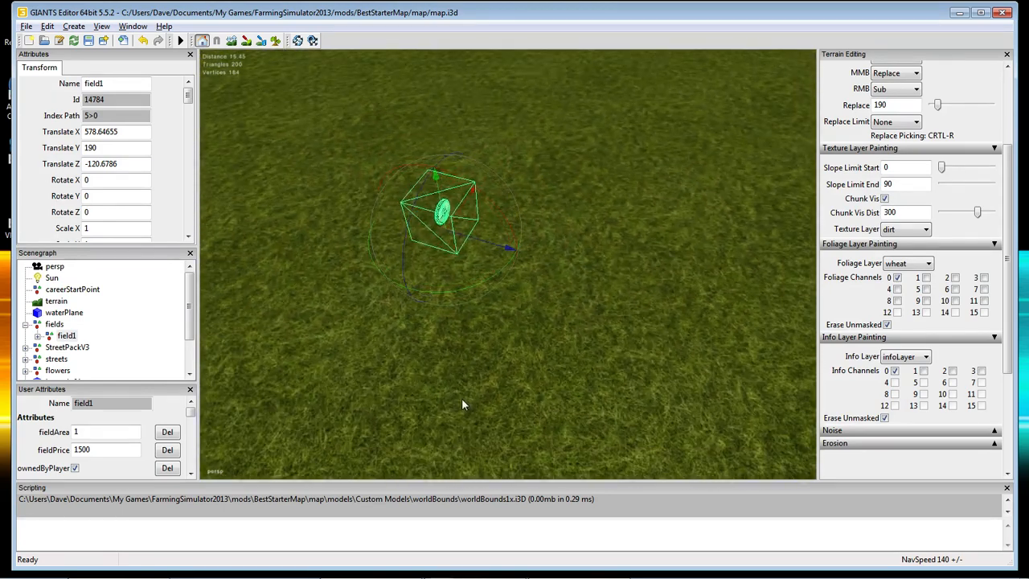
pyautogui.keyDown('alt'); pyautogui.moveTo(462, 398); pyautogui.dragTo(531, 397); pyautogui.keyUp('alt')
pyautogui.scroll(-4, 529, 408)
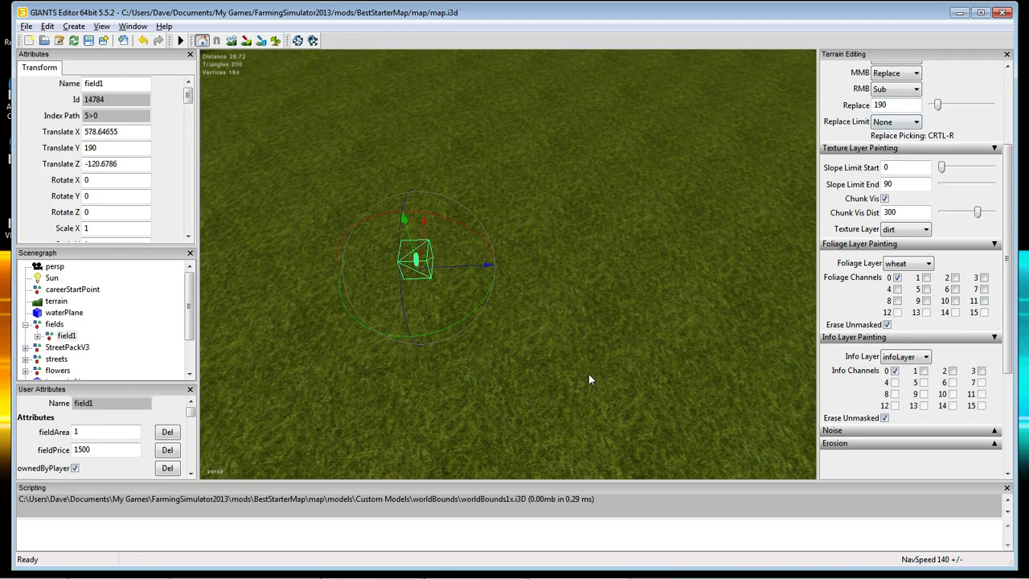
pyautogui.keyDown('alt'); pyautogui.moveTo(569, 380); pyautogui.dragTo(461, 306); pyautogui.keyUp('alt')
pyautogui.scroll(6, 547, 374)
pyautogui.scroll(3, 548, 372)
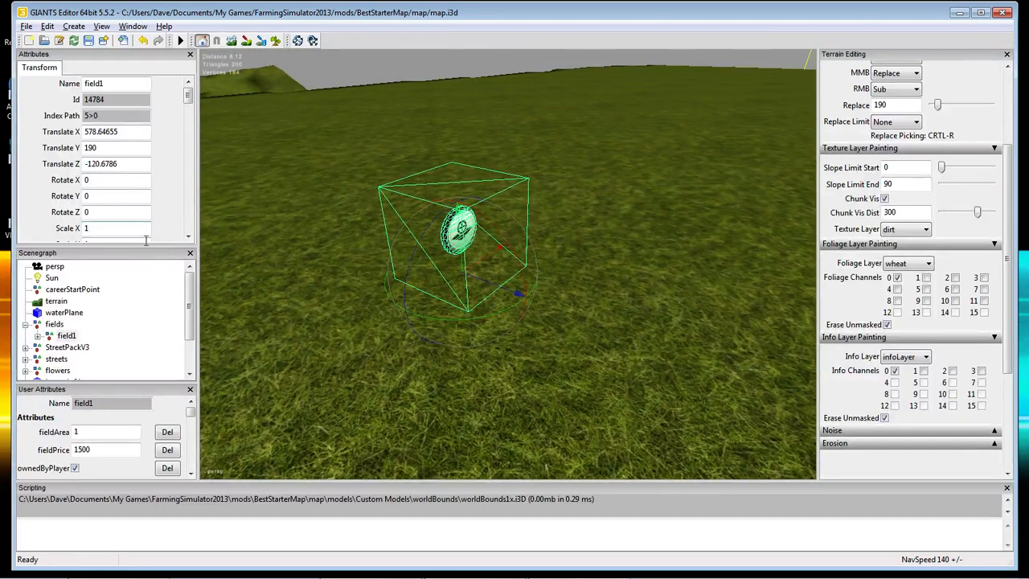
# Expand field1 and inspect fieldBuyTrigger, fieldBuyIcon, fieldMapIndicator and fieldDimensions in turn.
pyautogui.click(37, 336)
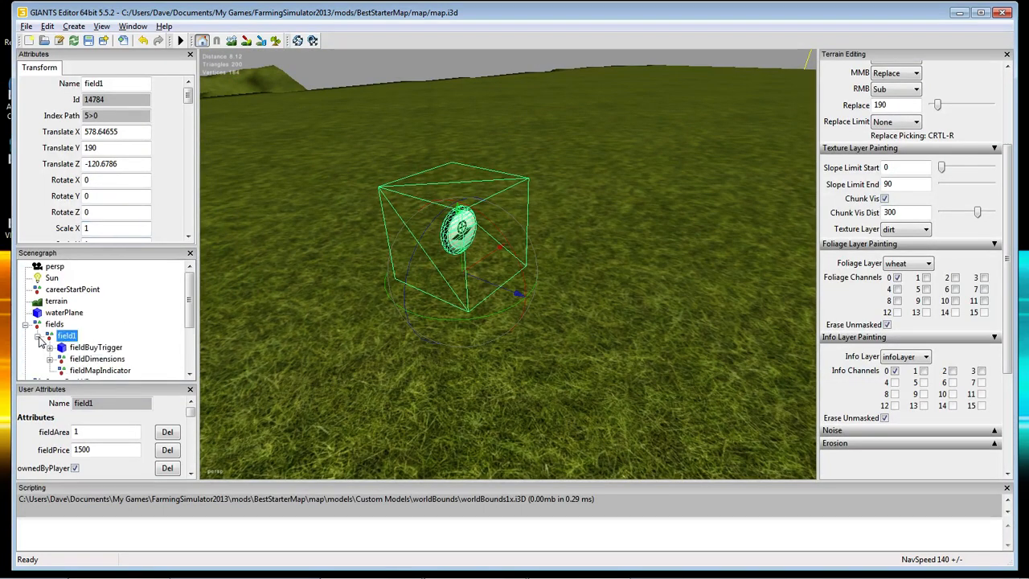
pyautogui.click(79, 347)
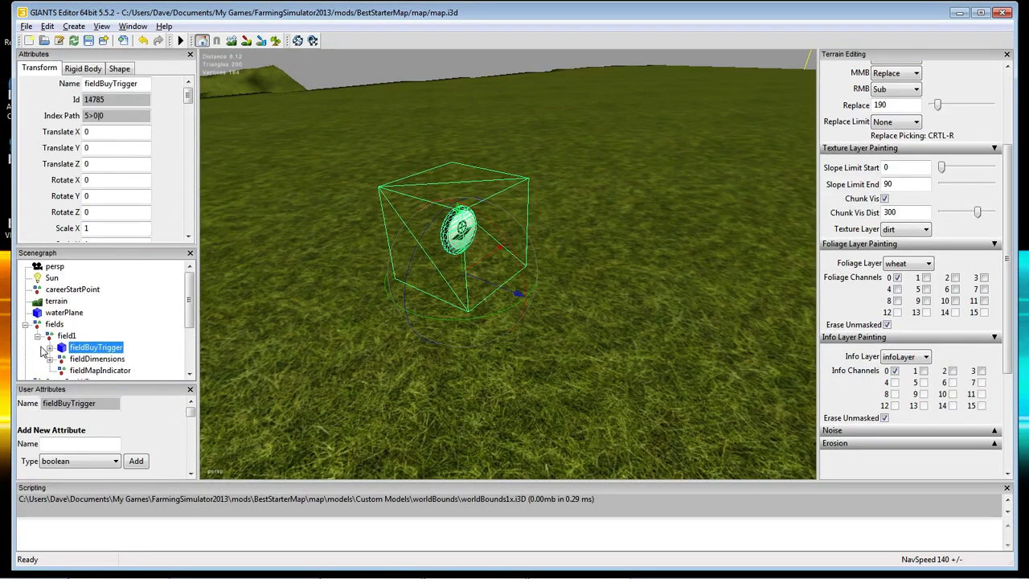
pyautogui.click(50, 348)
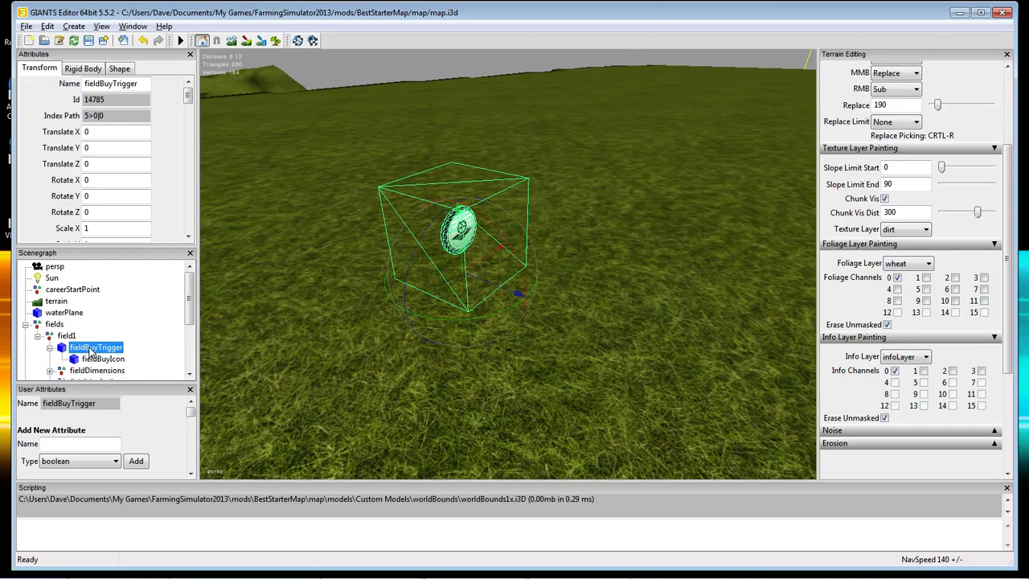
pyautogui.click(95, 359)
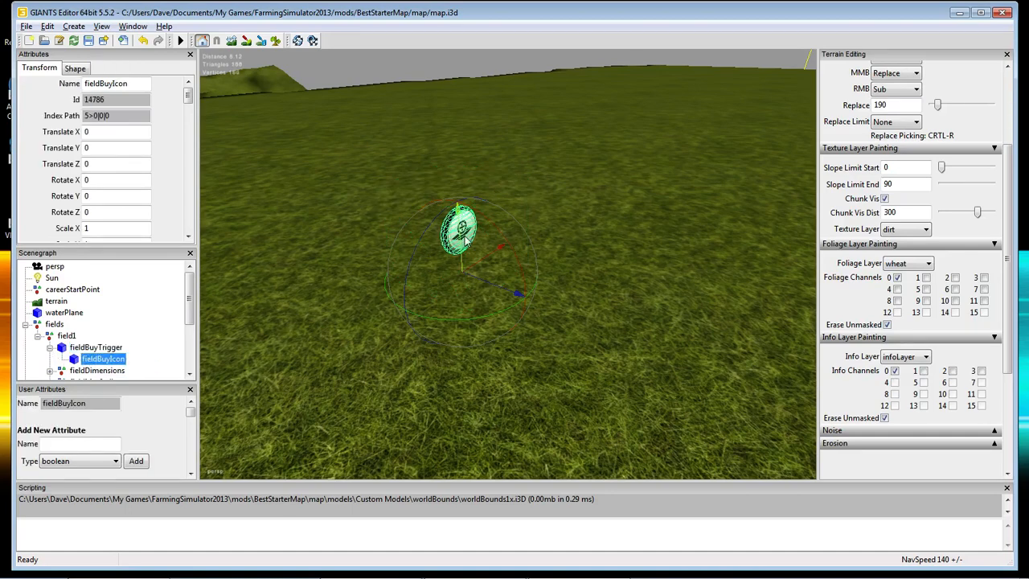
pyautogui.click(94, 348)
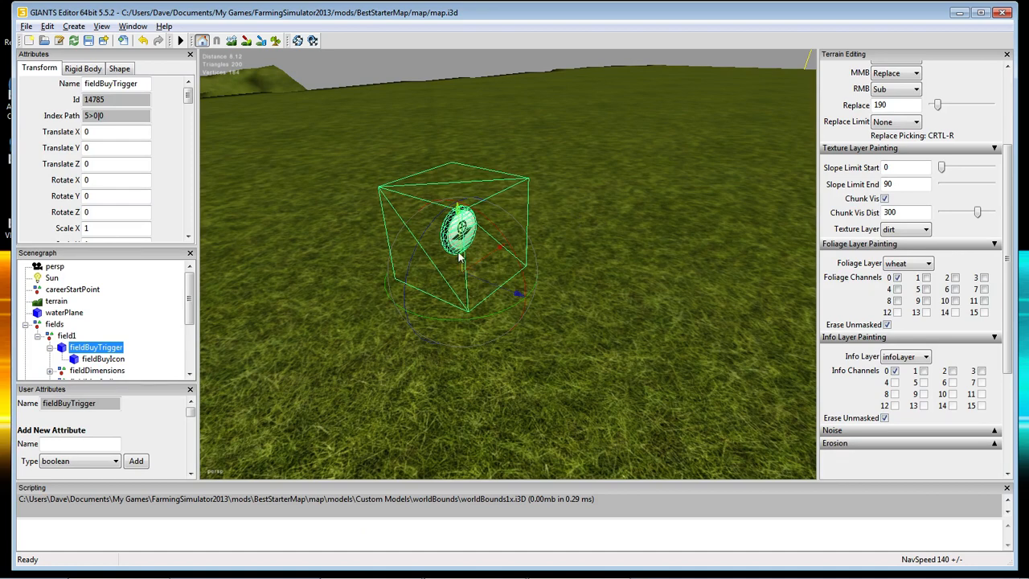
pyautogui.click(50, 347)
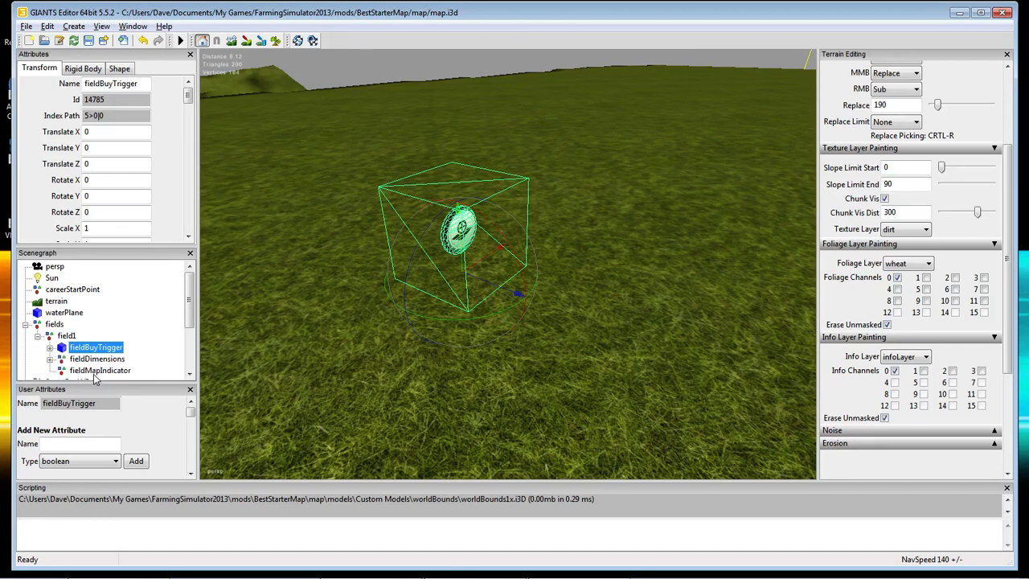
pyautogui.scroll(-1, 115, 360)
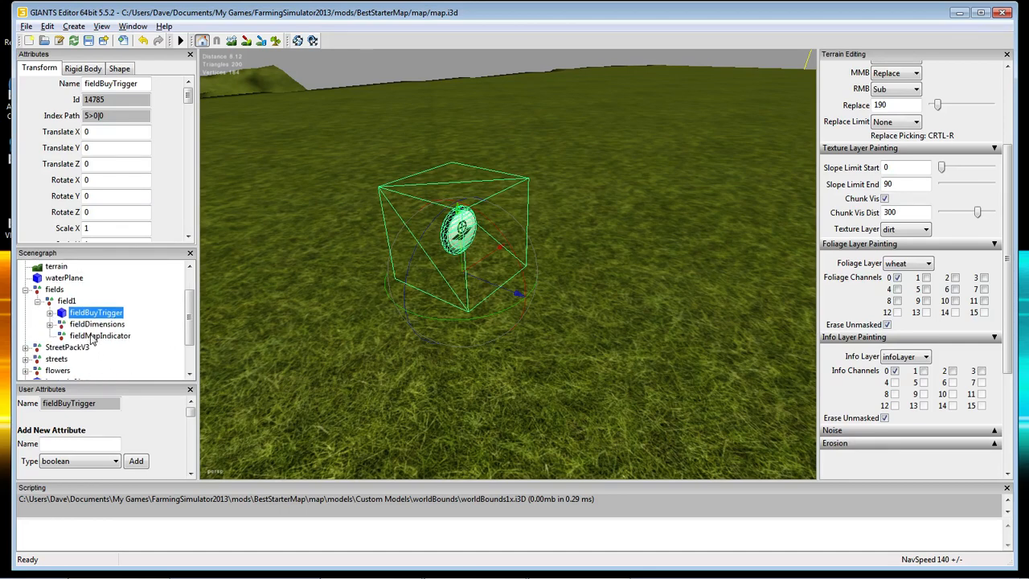
pyautogui.click(92, 336)
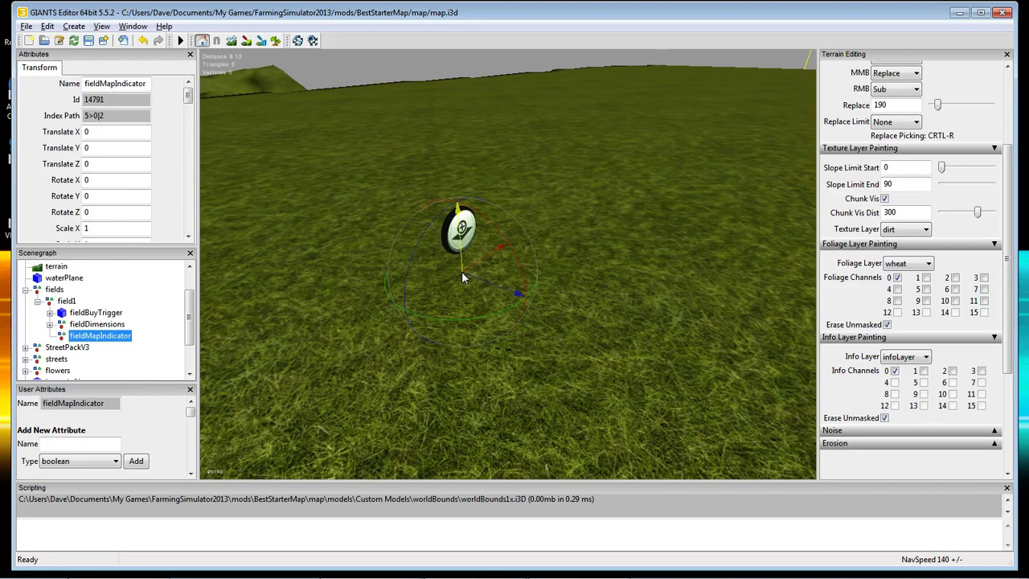
pyautogui.click(79, 325)
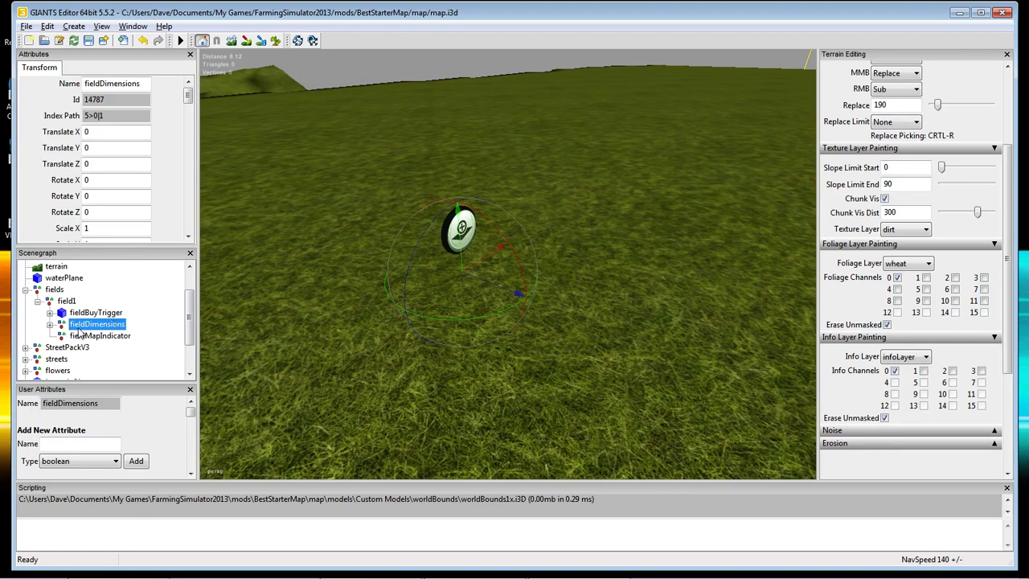
# Expand fieldDimensions and inspect corner points corner01_1, corner01_2 and corner01_3.
pyautogui.click(49, 324)
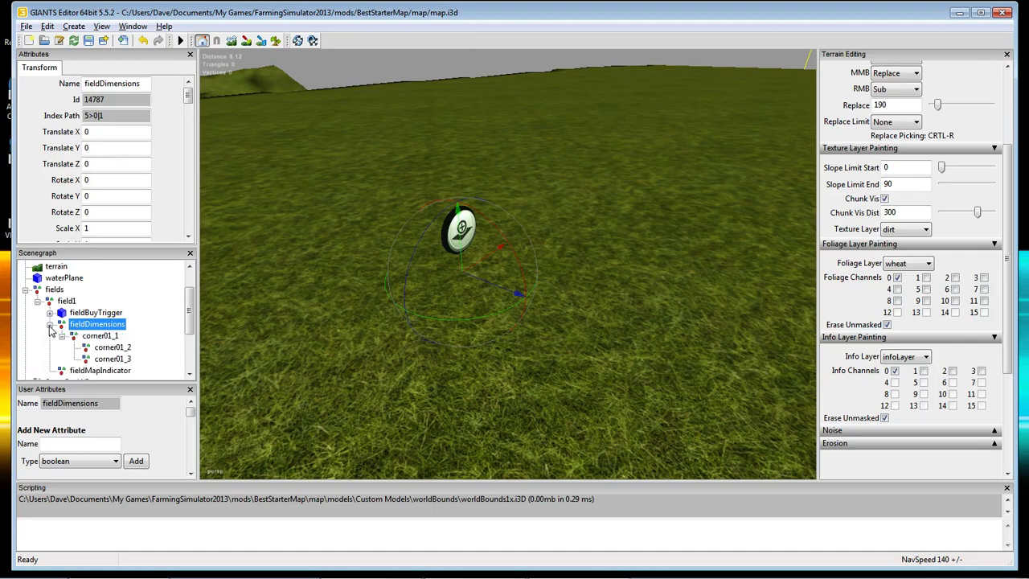
pyautogui.click(88, 336)
pyautogui.click(106, 348)
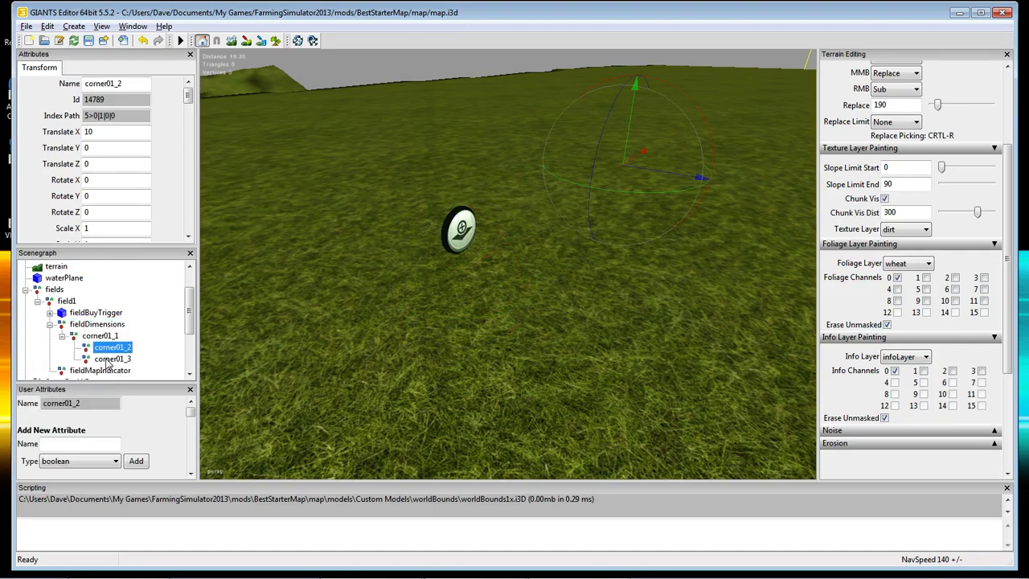
pyautogui.click(109, 359)
pyautogui.click(102, 336)
pyautogui.click(102, 346)
pyautogui.click(81, 27)
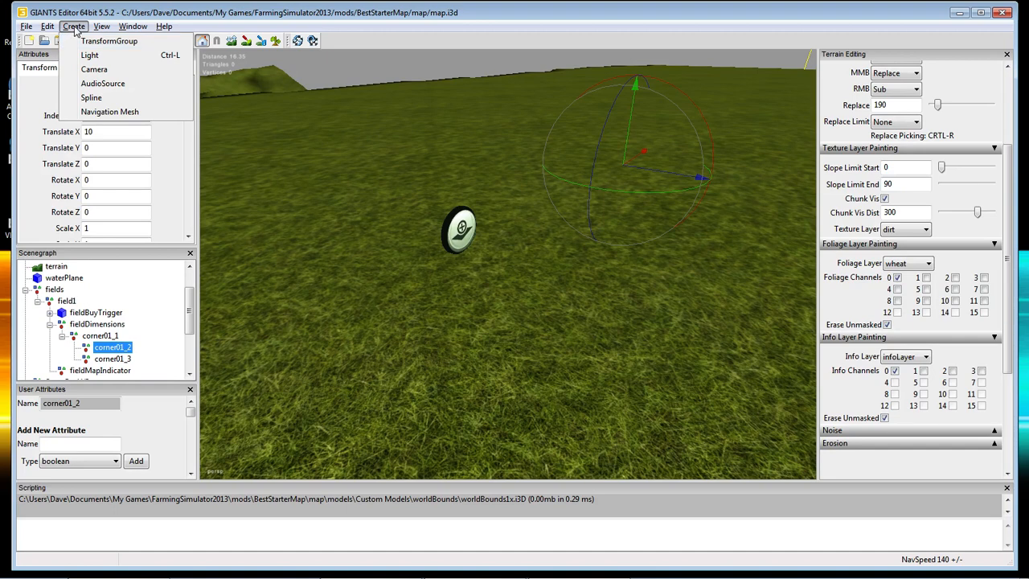
pyautogui.click(73, 27)
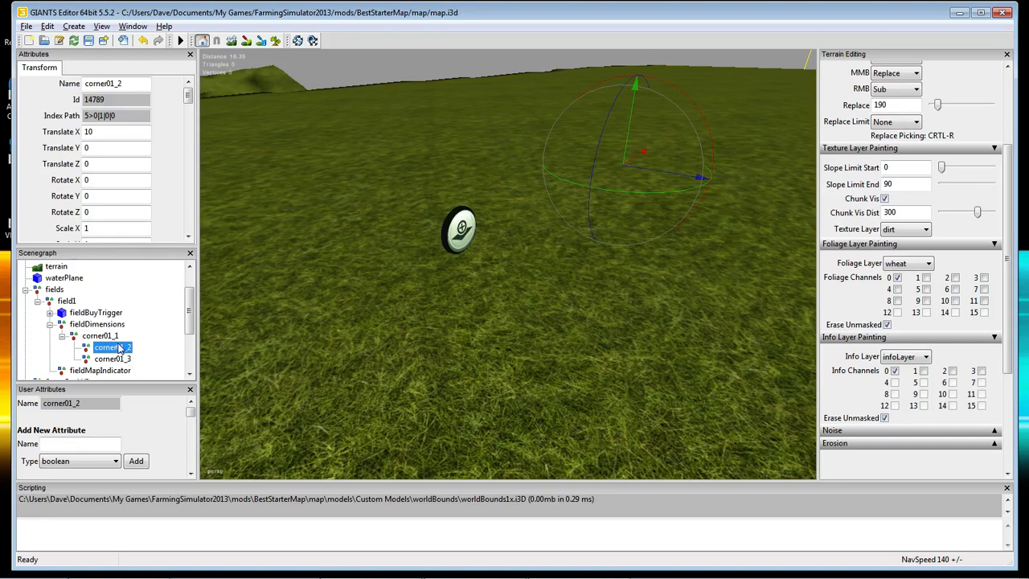
# Orbit the view around corner01_1, then select field1 (Translate X 578.64655, Y 190, Z -120.6786).
pyautogui.click(85, 336)
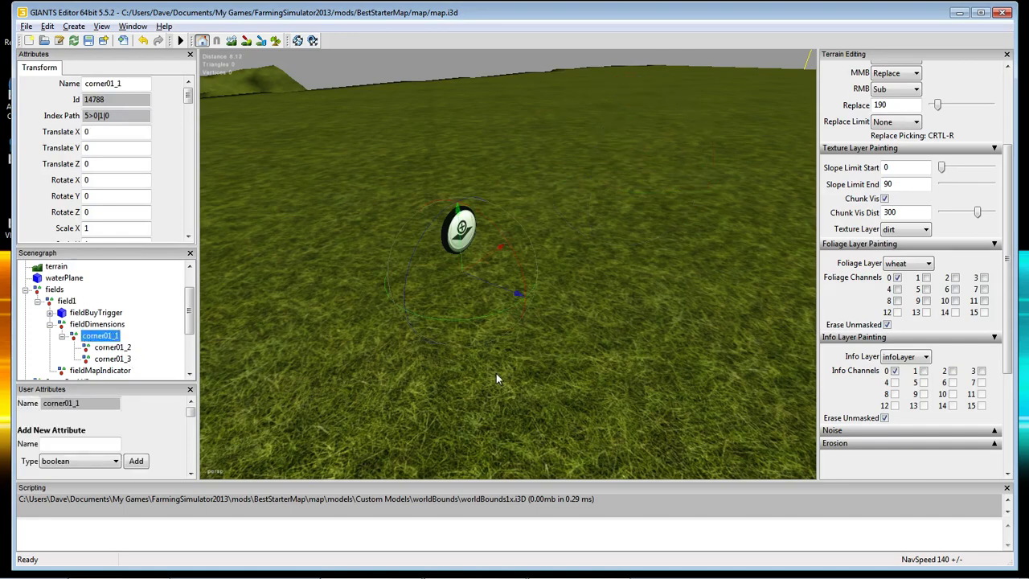
pyautogui.keyDown('alt'); pyautogui.moveTo(579, 402); pyautogui.dragTo(538, 380); pyautogui.keyUp('alt')
pyautogui.scroll(5, 579, 361)
pyautogui.scroll(-5, 580, 358)
pyautogui.scroll(-5, 516, 399)
pyautogui.scroll(3, 538, 380)
pyautogui.keyDown('alt'); pyautogui.moveTo(539, 381); pyautogui.dragTo(565, 401); pyautogui.keyUp('alt')
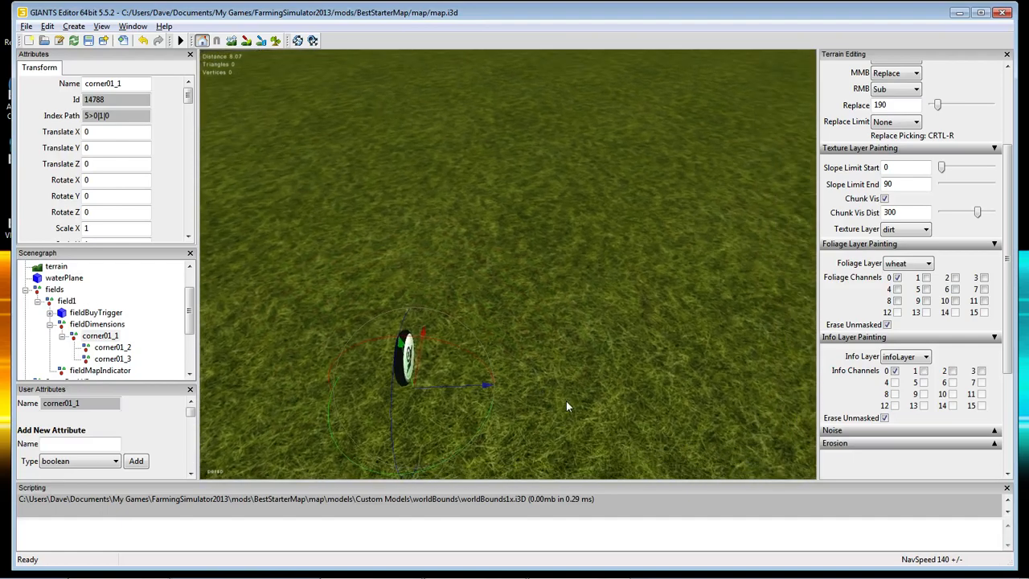
pyautogui.scroll(-6, 555, 394)
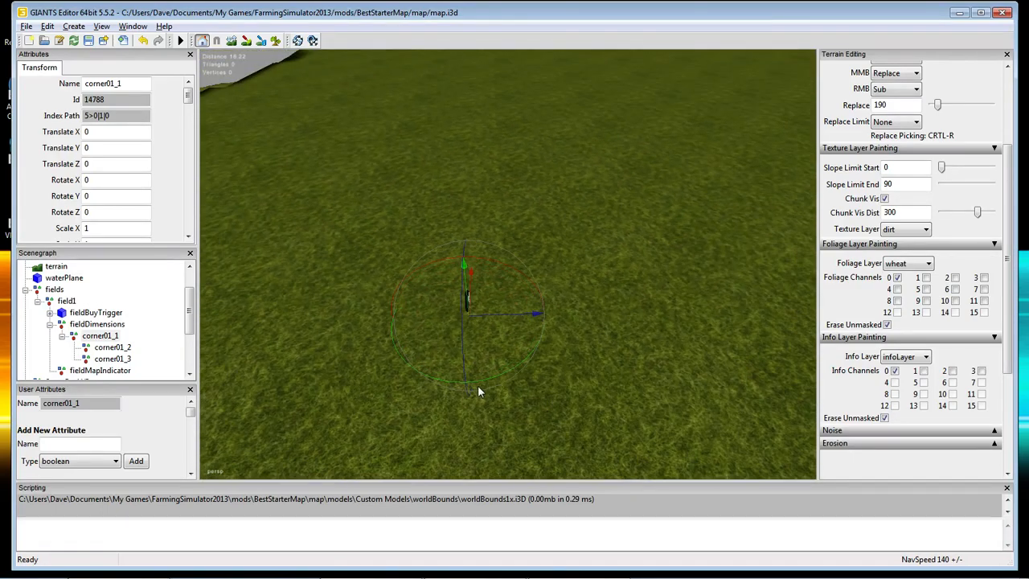
pyautogui.click(99, 335)
pyautogui.click(86, 324)
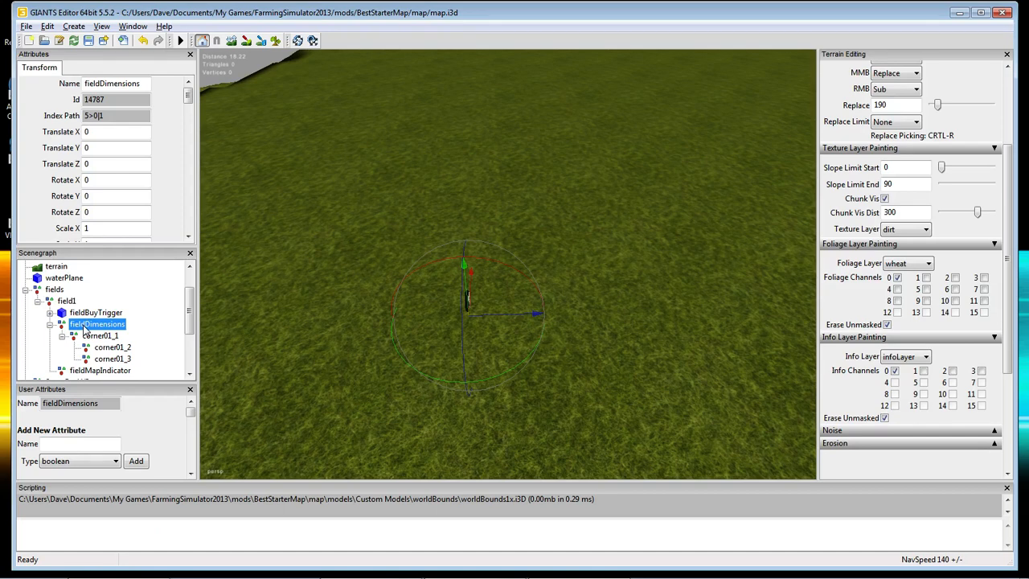
pyautogui.click(67, 302)
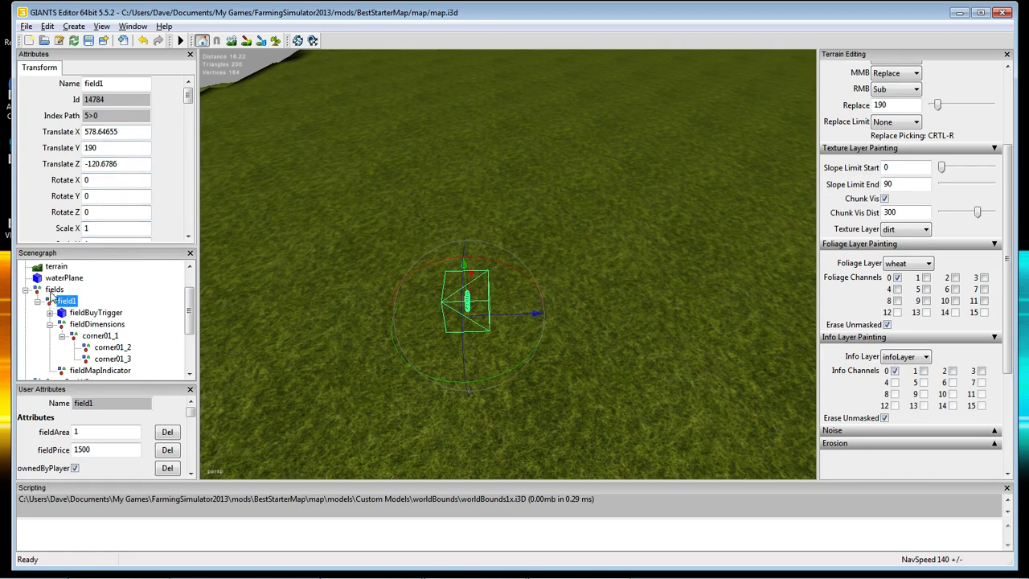
# Round field1's position to Translate X 580 and Z -120.
pyautogui.click(54, 290)
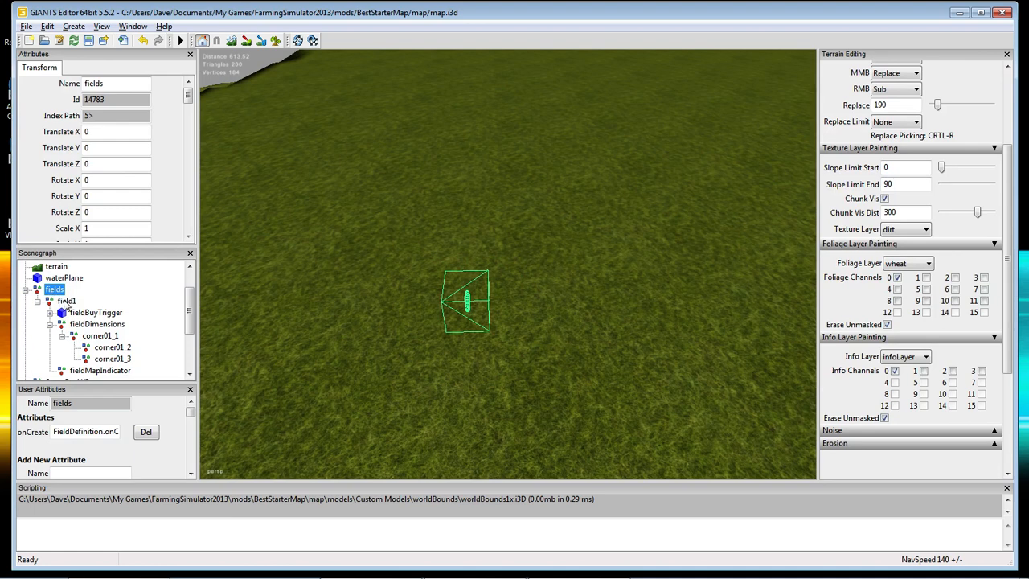
pyautogui.click(67, 302)
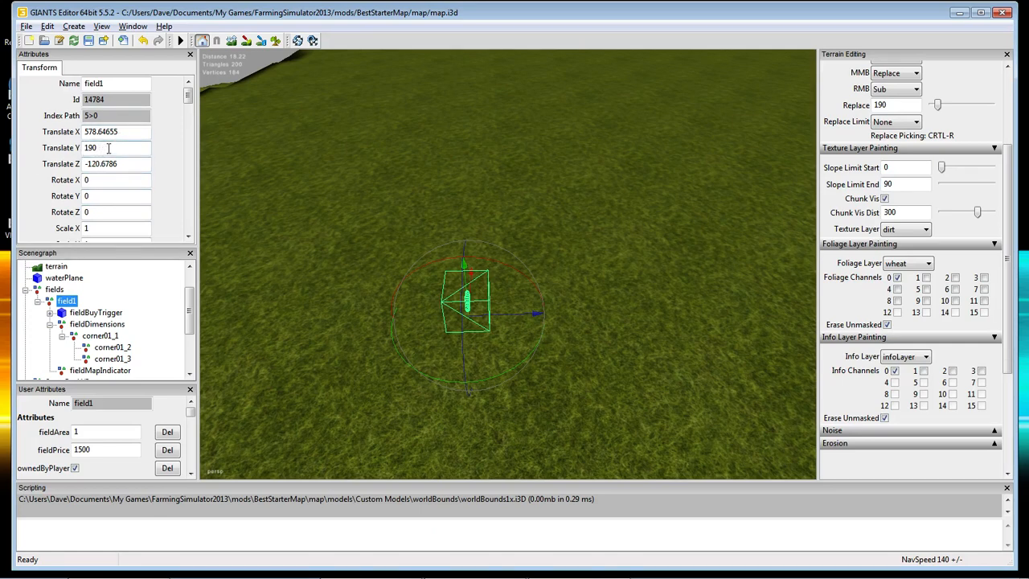
pyautogui.moveTo(125, 131); pyautogui.dragTo(77, 137)
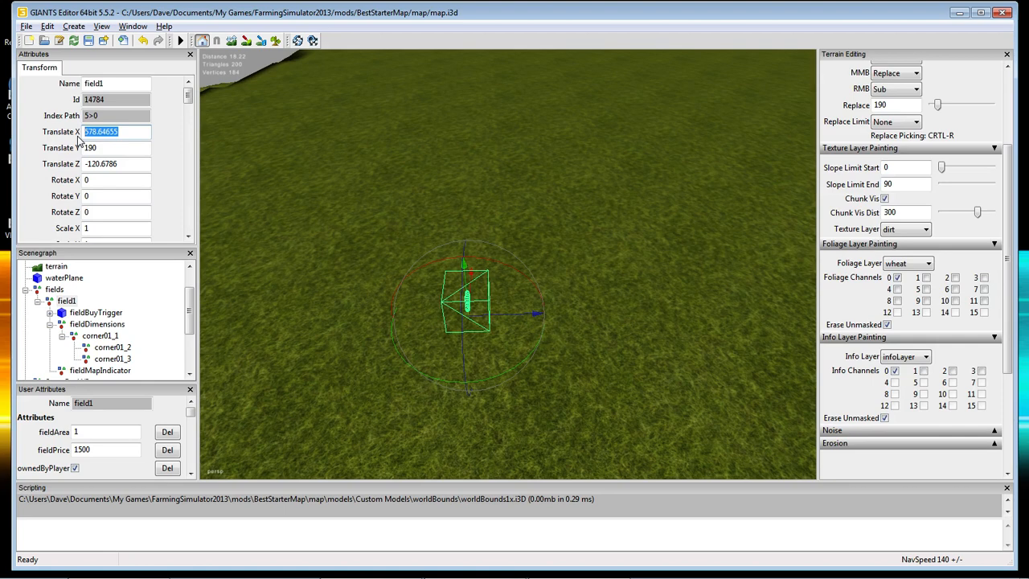
pyautogui.write('580')
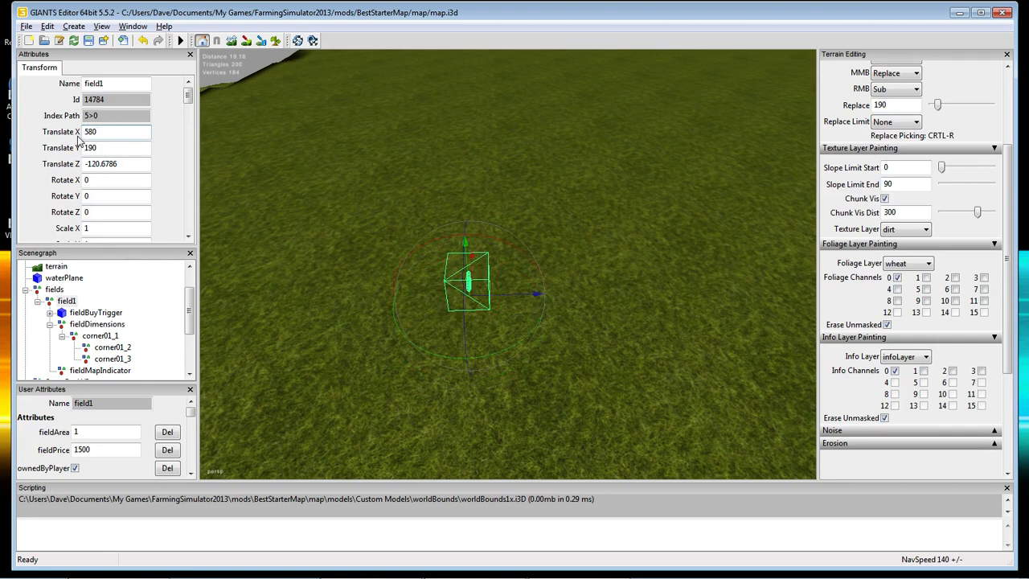
pyautogui.moveTo(127, 163); pyautogui.dragTo(76, 164)
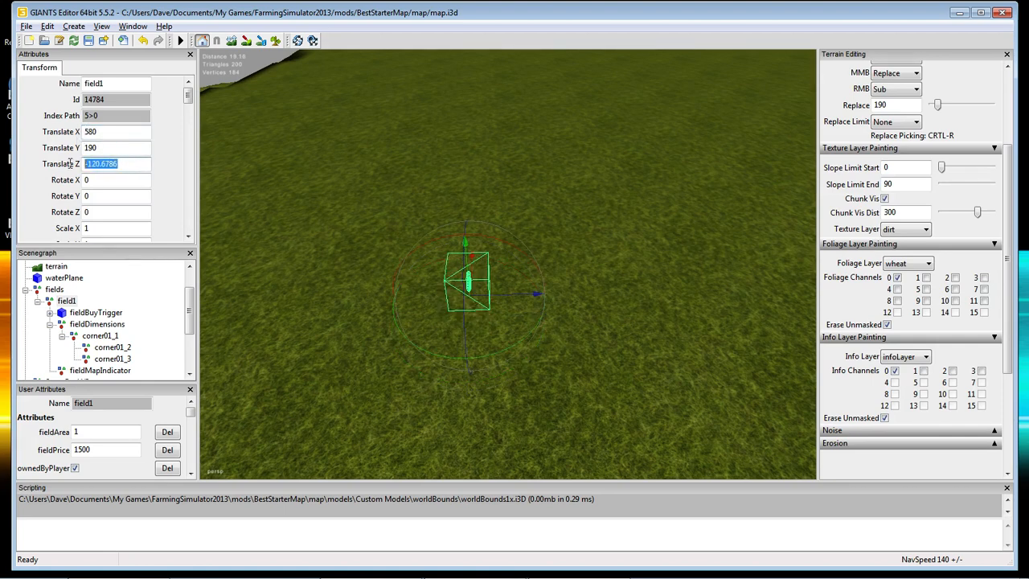
pyautogui.write('-20')
pyautogui.press('BackSpace')
pyautogui.press('BackSpace')
pyautogui.write('120')
pyautogui.press('Return')
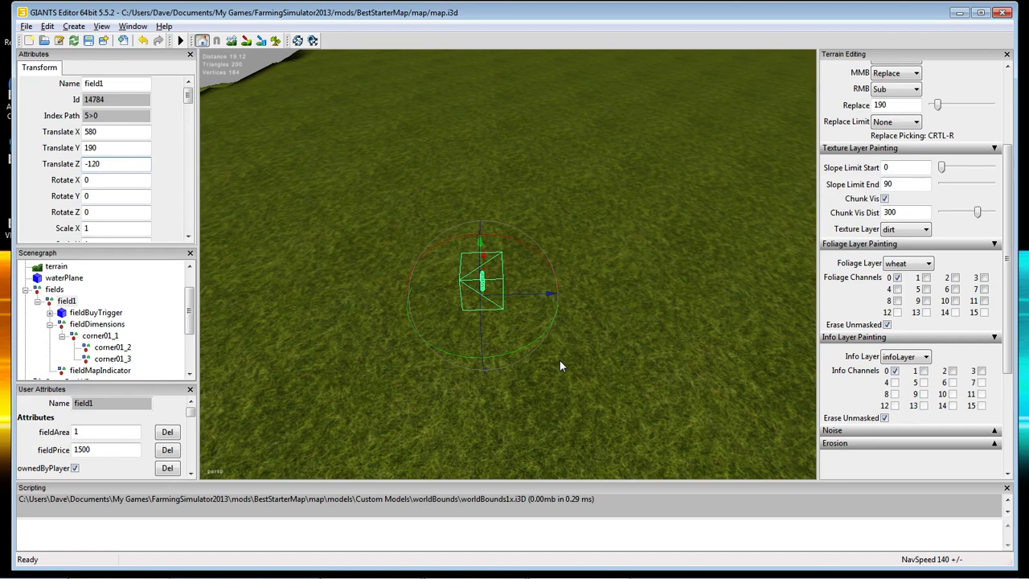
pyautogui.click(101, 336)
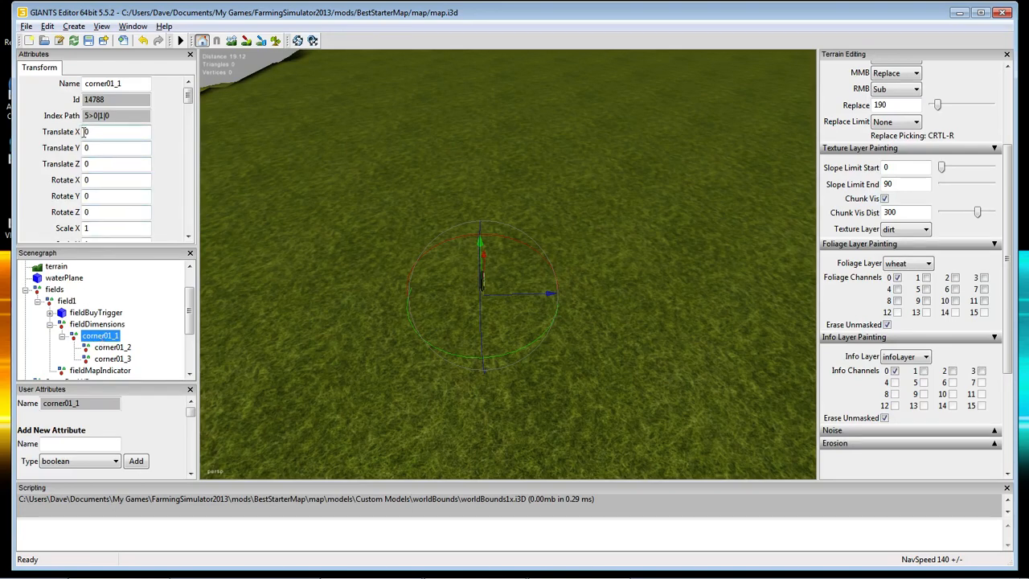
pyautogui.click(65, 302)
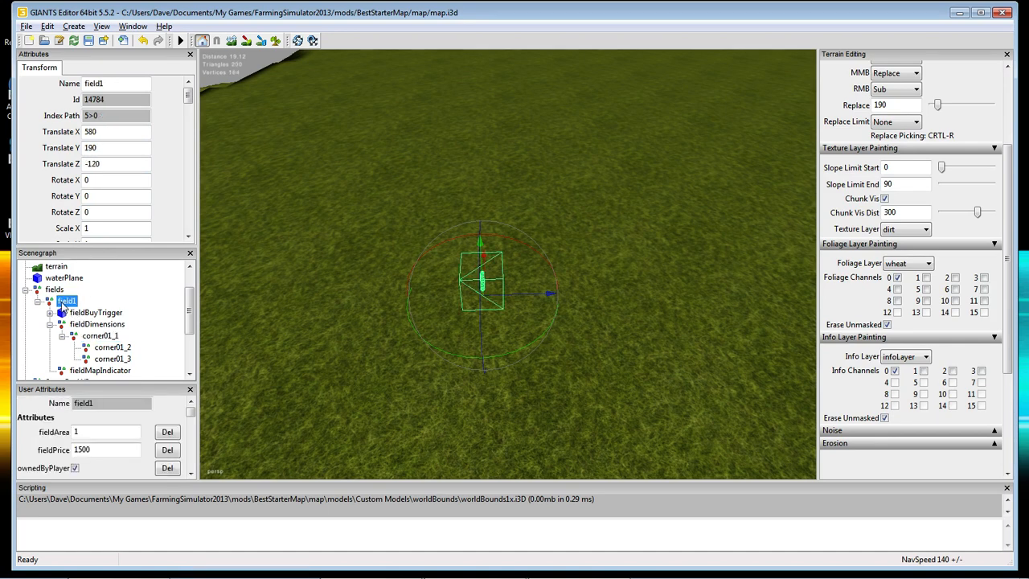
# Compare the corners' Translate values: corner01_2 at X 10, corner01_3 at X 10, Z 10.
pyautogui.click(95, 337)
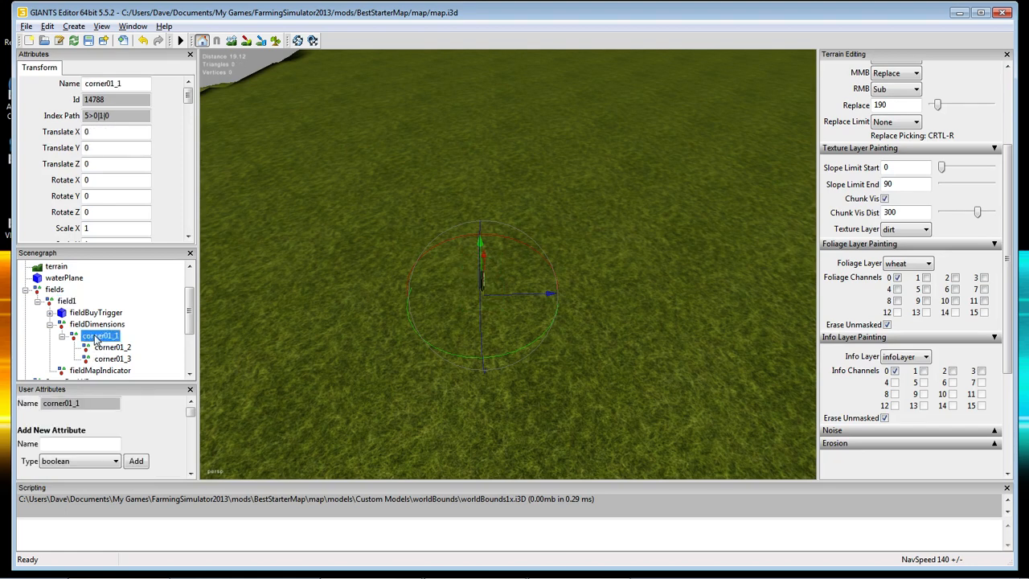
pyautogui.click(93, 325)
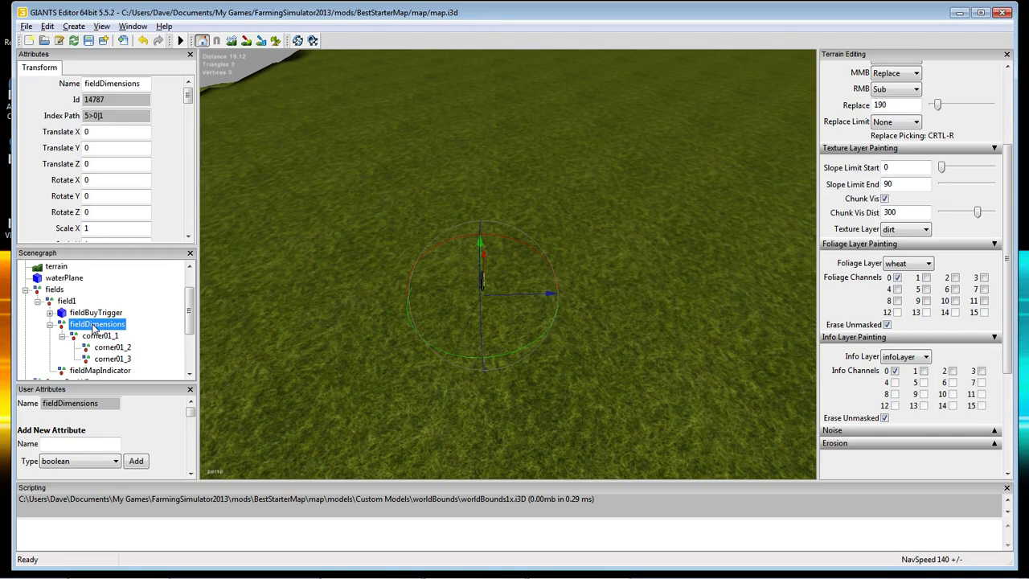
pyautogui.click(95, 336)
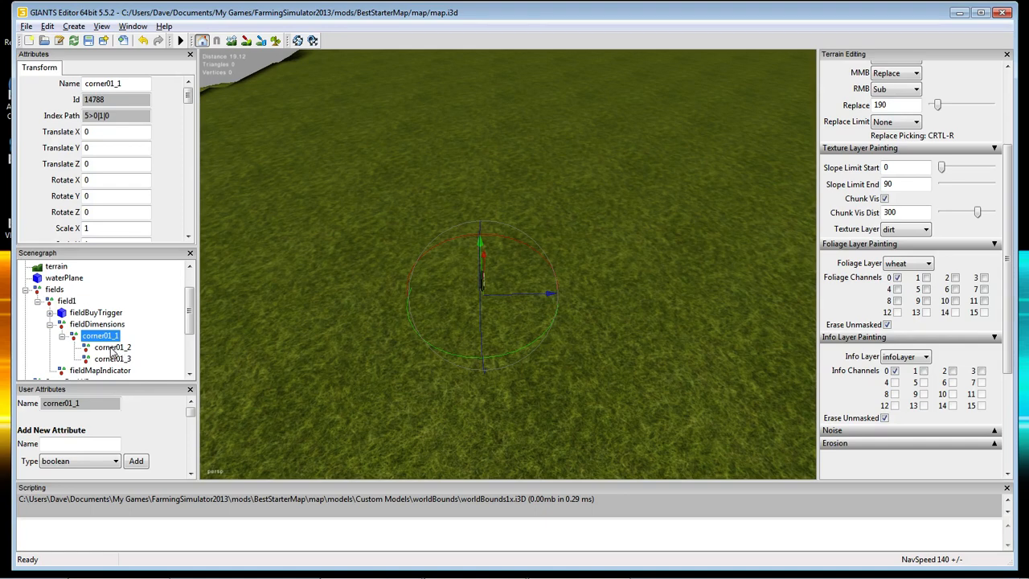
pyautogui.click(112, 349)
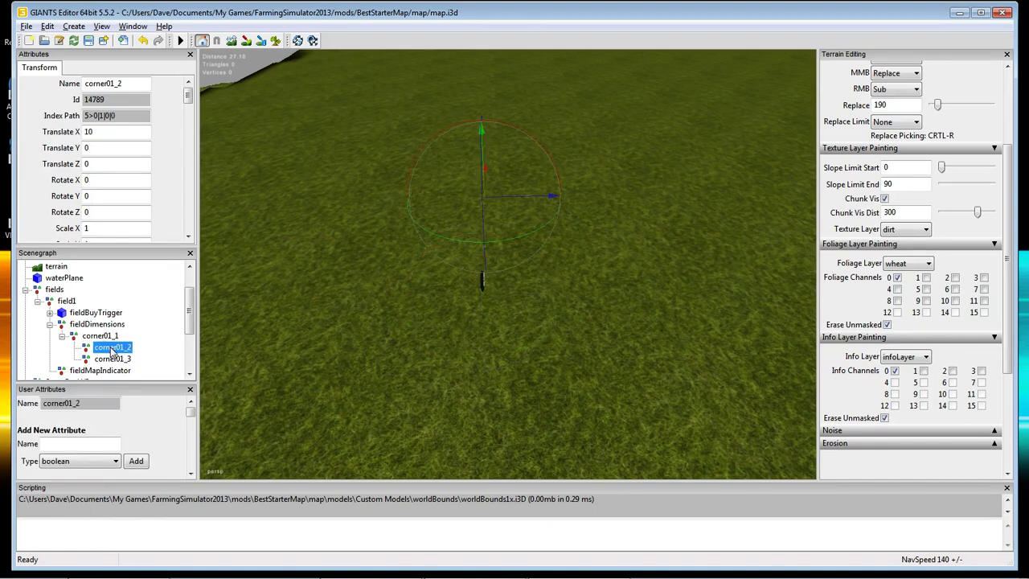
pyautogui.click(113, 359)
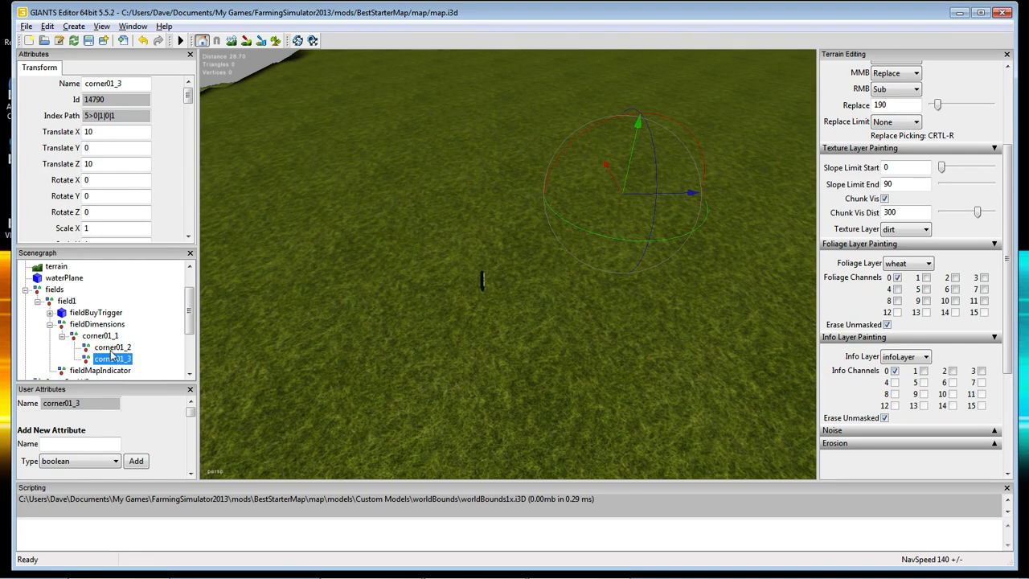
pyautogui.click(103, 336)
pyautogui.click(102, 347)
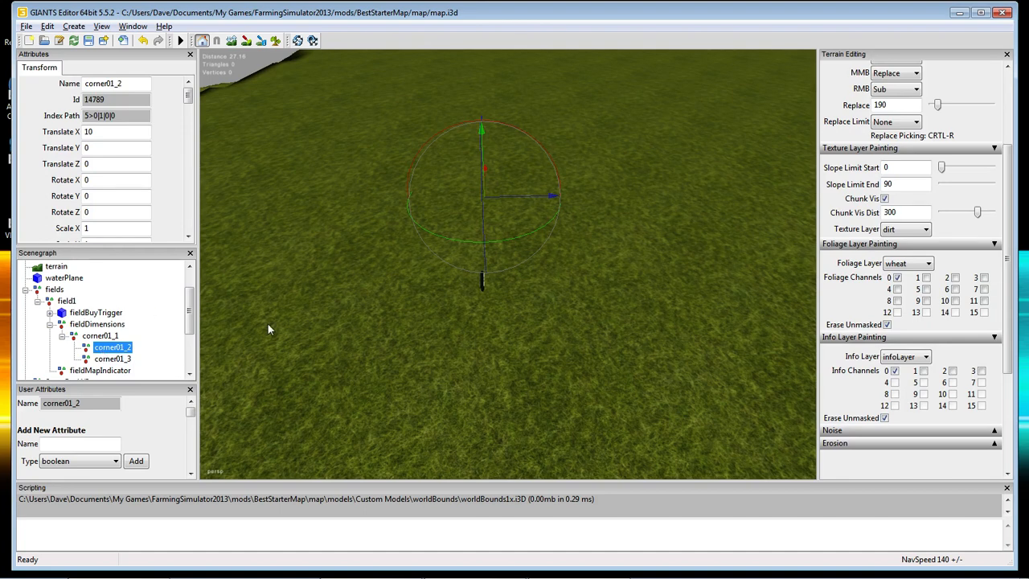
# Review the corners again and select corner01_3 as the node to copy via the Edit menu.
pyautogui.click(97, 337)
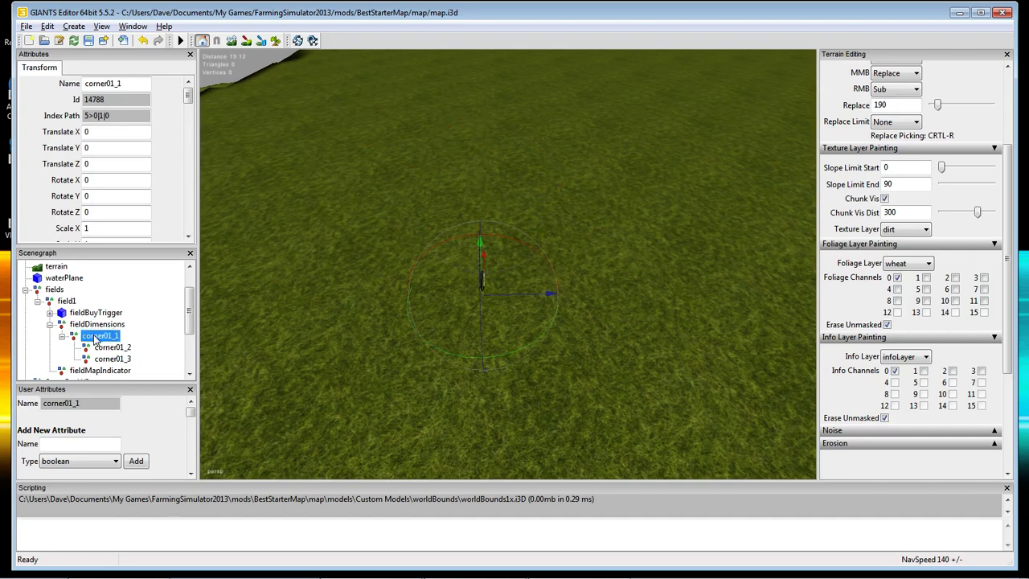
pyautogui.click(113, 359)
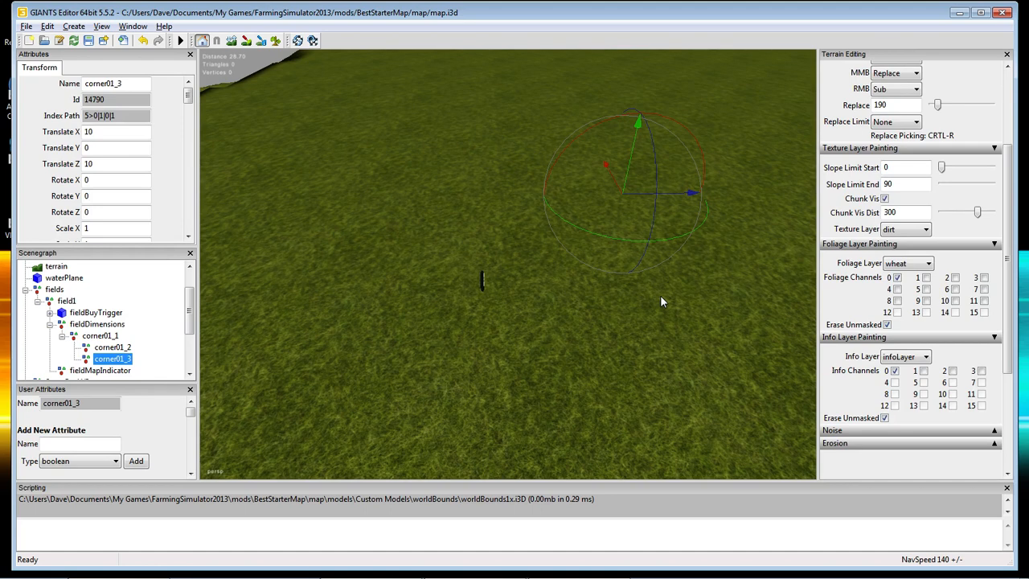
pyautogui.click(98, 337)
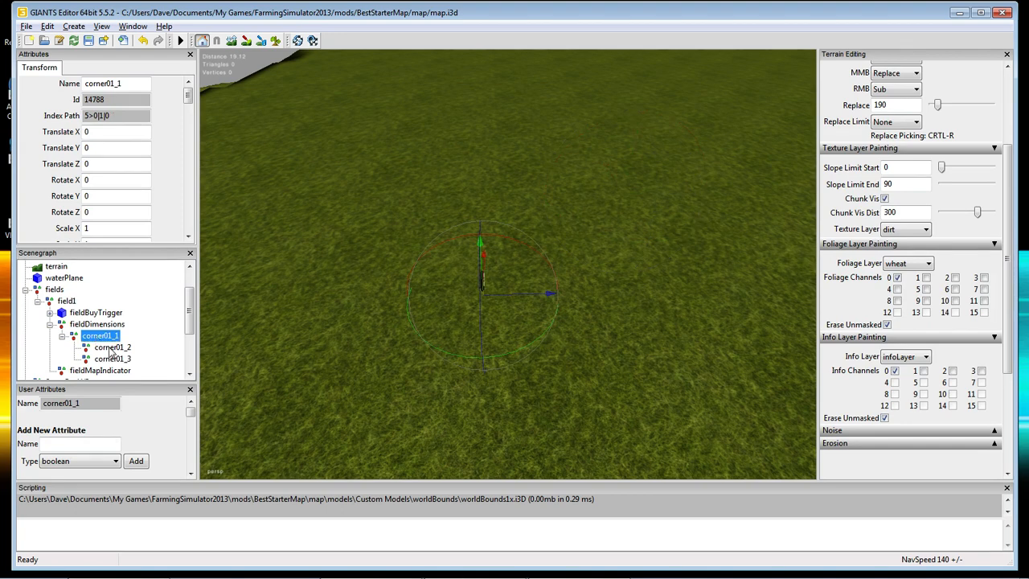
pyautogui.click(111, 347)
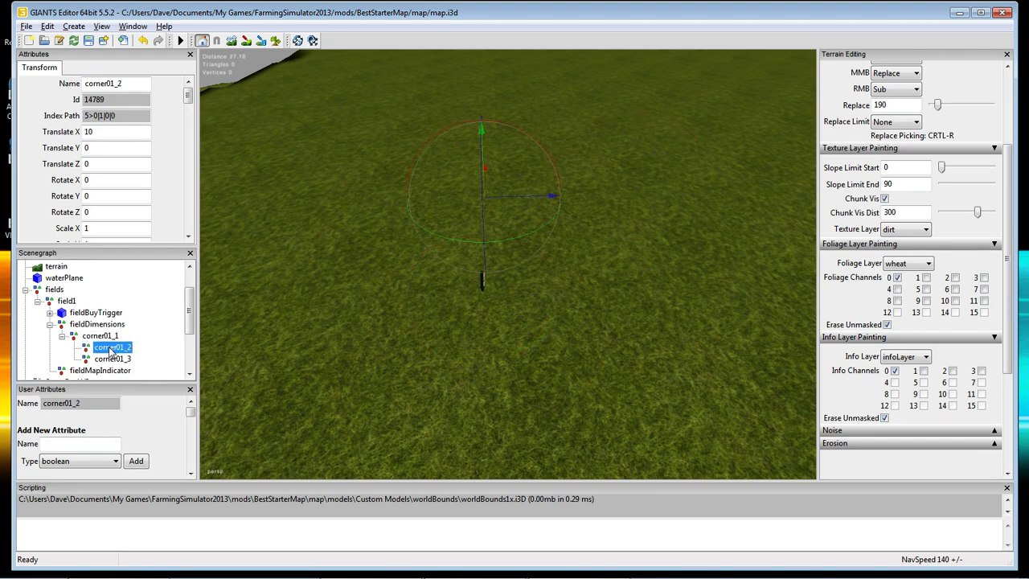
pyautogui.click(114, 361)
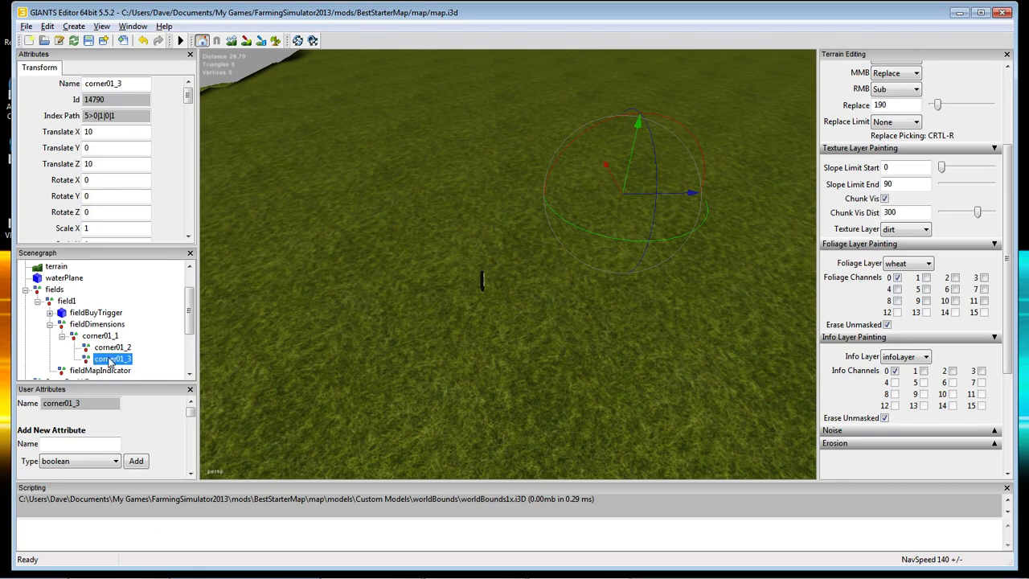
pyautogui.click(47, 26)
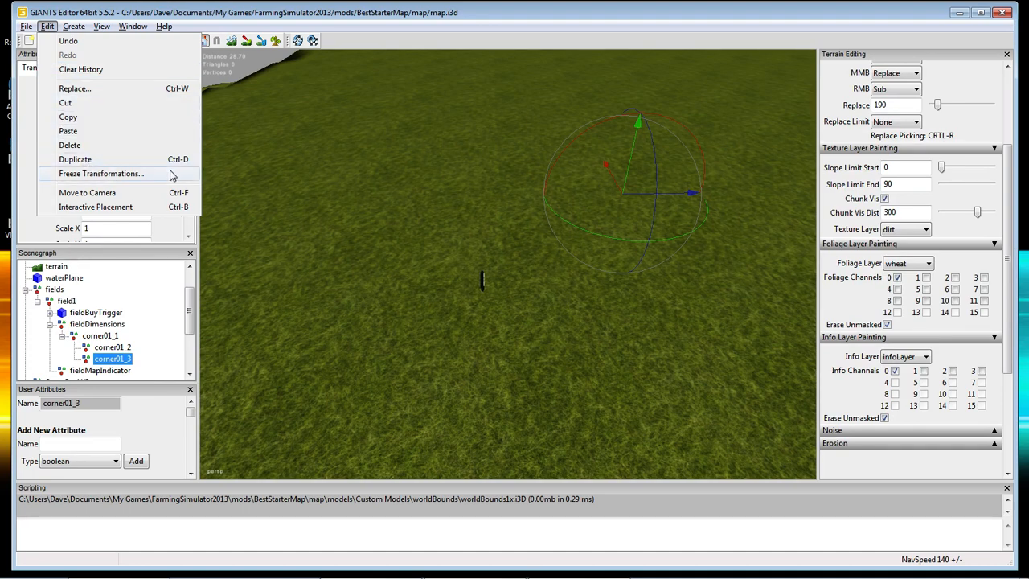
# Duplicate corner01_3 and rename the copy to corner01_4.
pyautogui.click(86, 161)
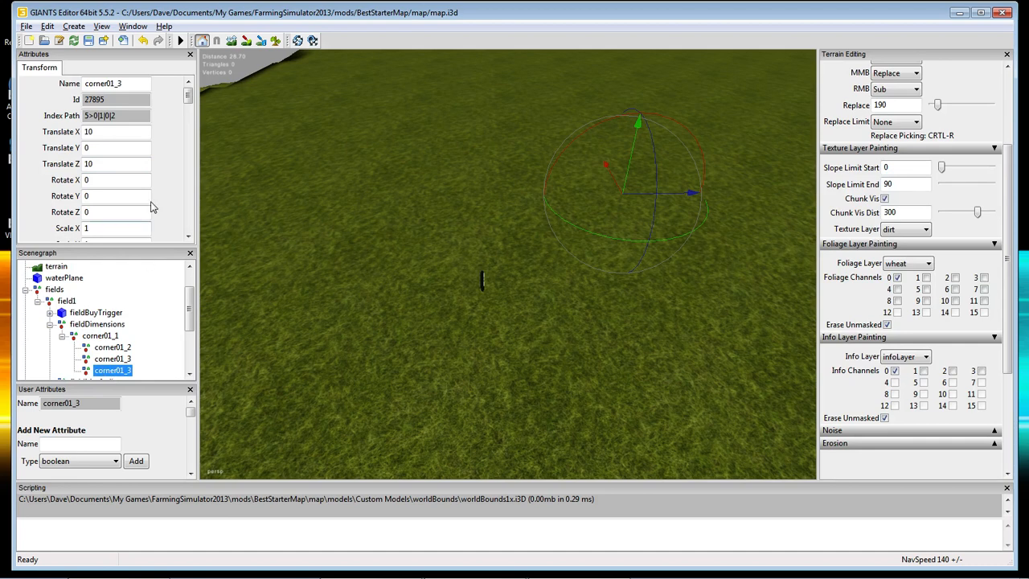
pyautogui.click(125, 84)
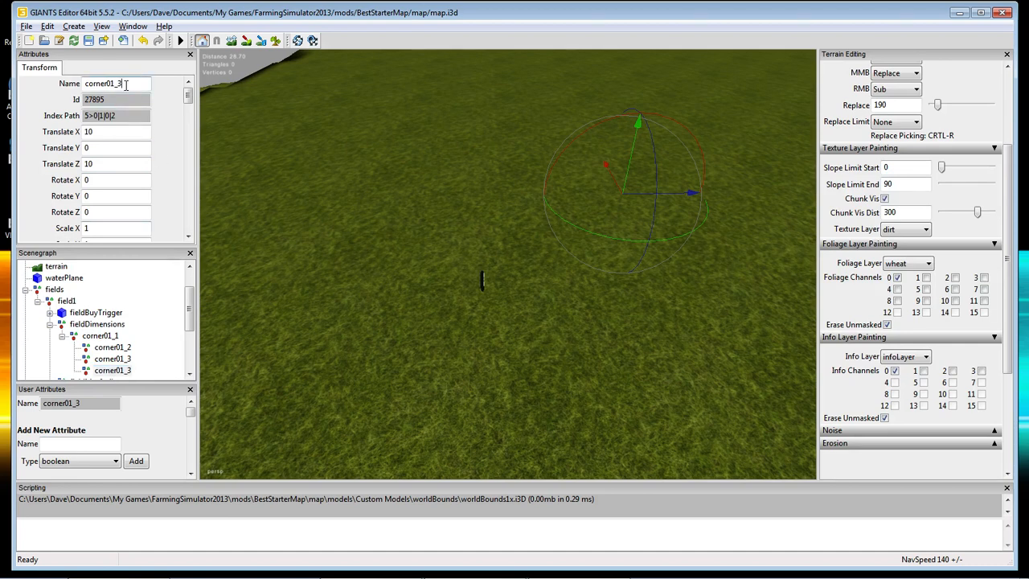
pyautogui.press('BackSpace')
pyautogui.write('4')
pyautogui.press('Return')
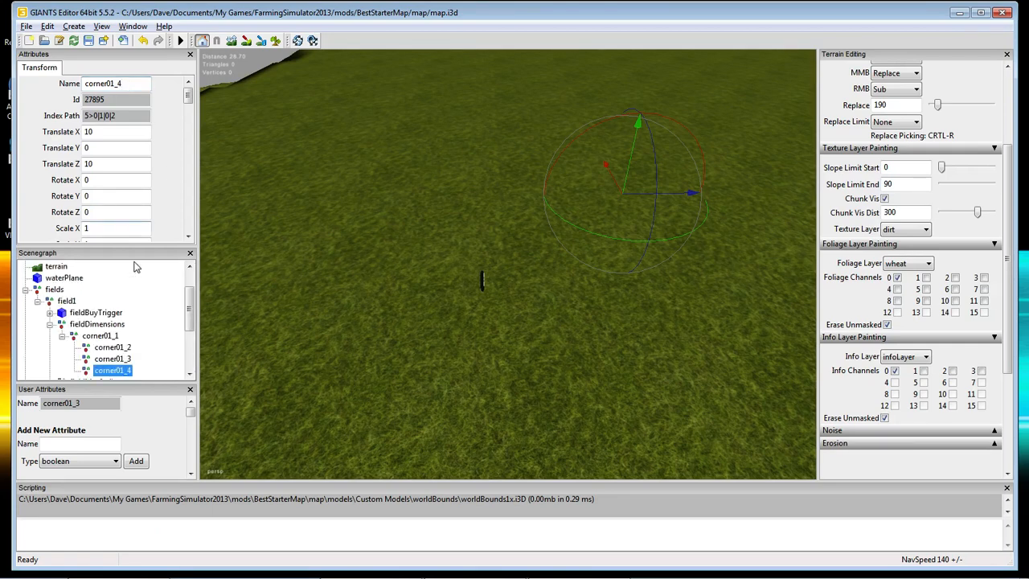
# Compare the new corner01_4 with the original corner01_3 in the Scenegraph.
pyautogui.scroll(-1, 189, 322)
pyautogui.click(122, 326)
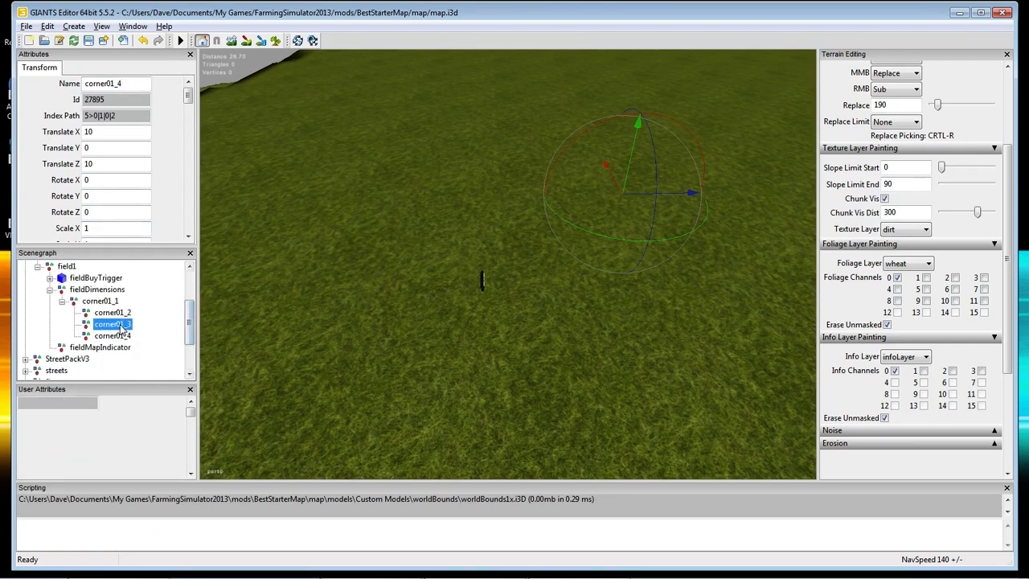
pyautogui.click(120, 336)
pyautogui.click(116, 324)
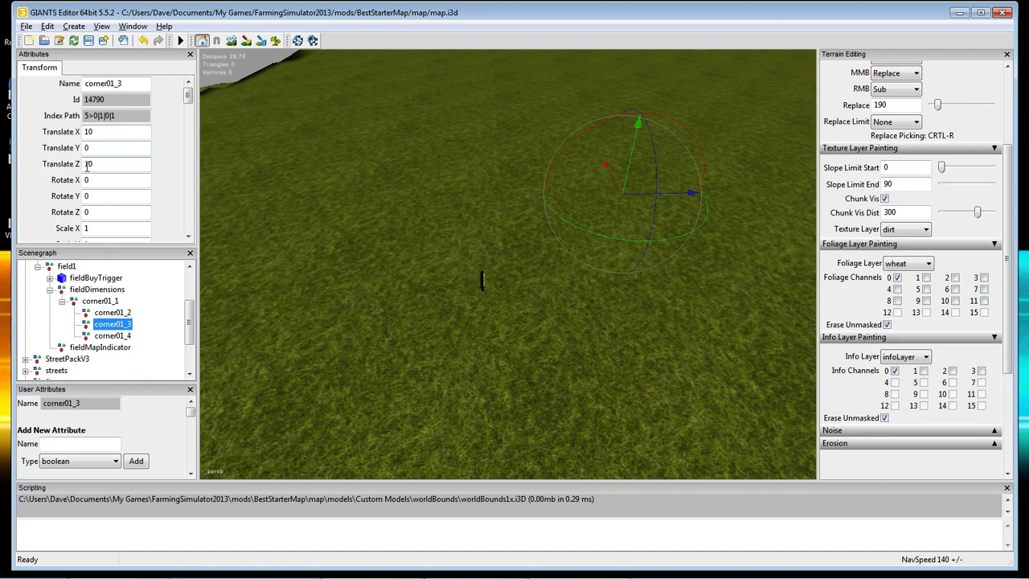
# Set corner01_4's Translate X to 0, keeping Z at 10.
pyautogui.click(117, 336)
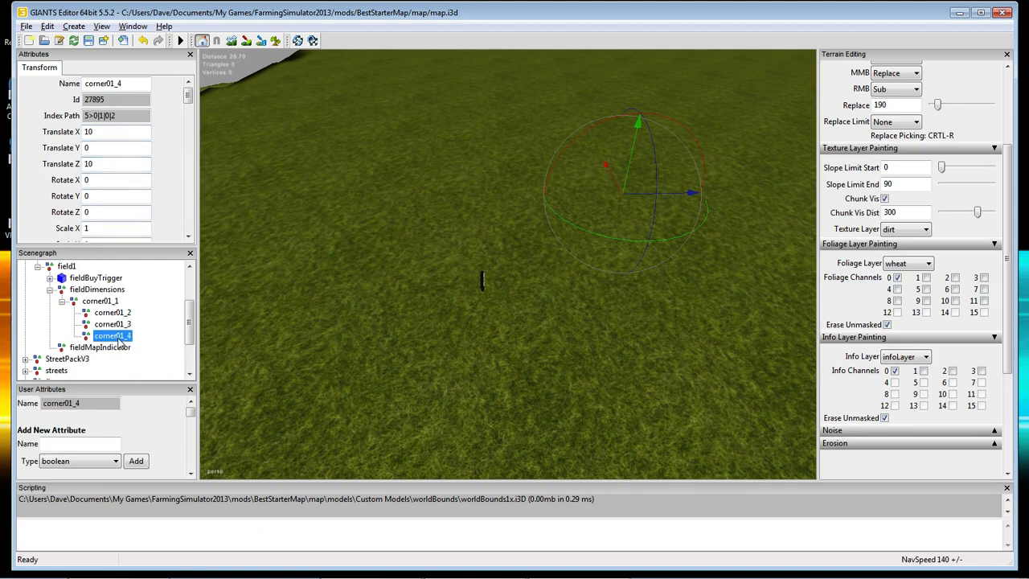
pyautogui.doubleClick(95, 132)
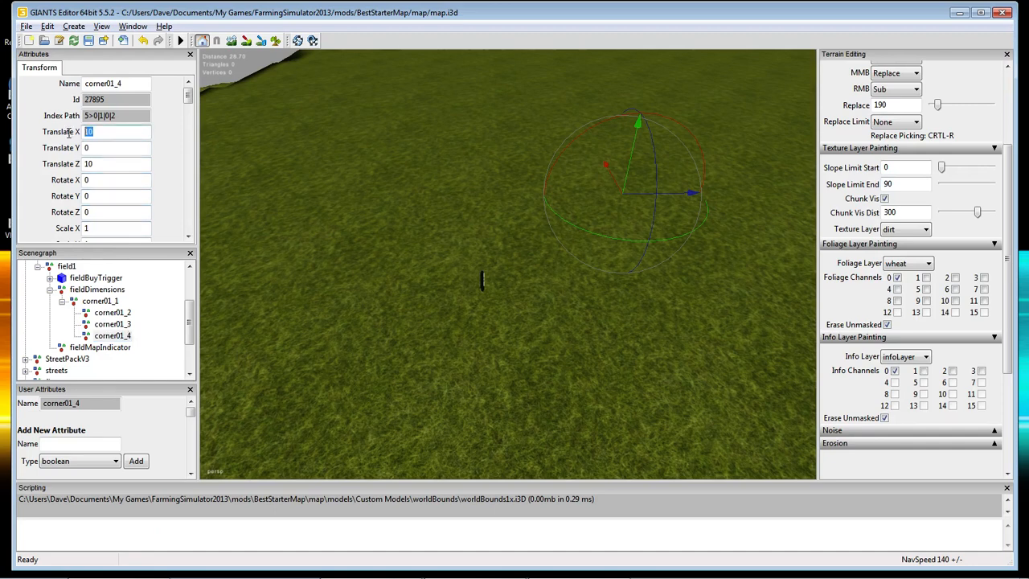
pyautogui.write('0')
pyautogui.press('Return')
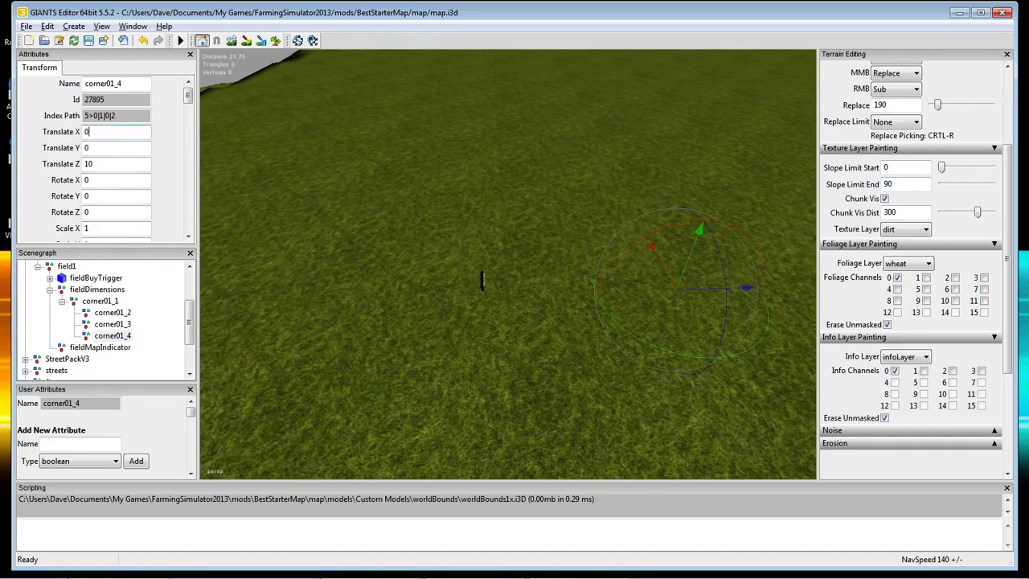
# Check the positions of corner01_1, corner01_2, corner01_3 and corner01_4 in turn.
pyautogui.click(98, 303)
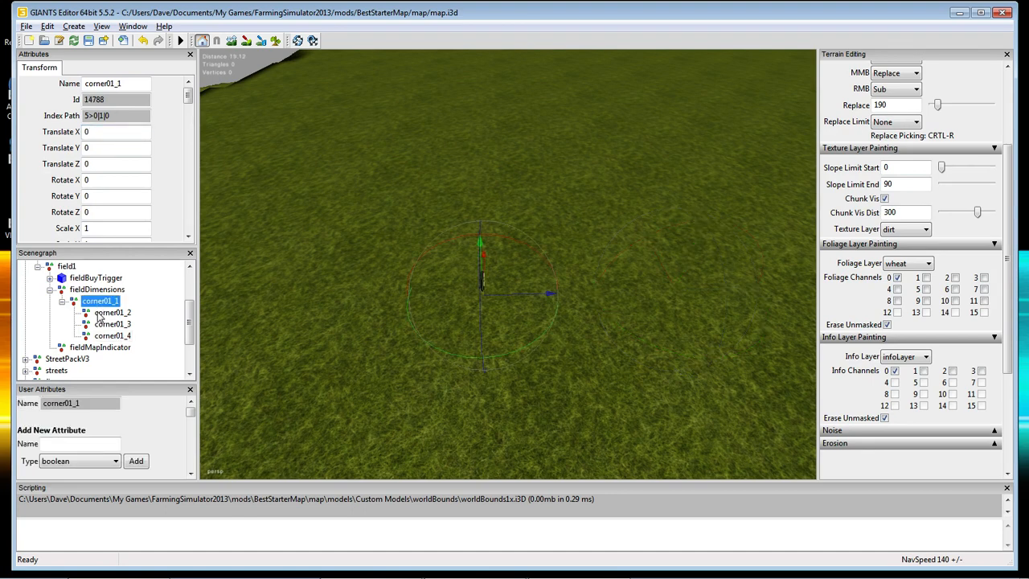
pyautogui.click(102, 314)
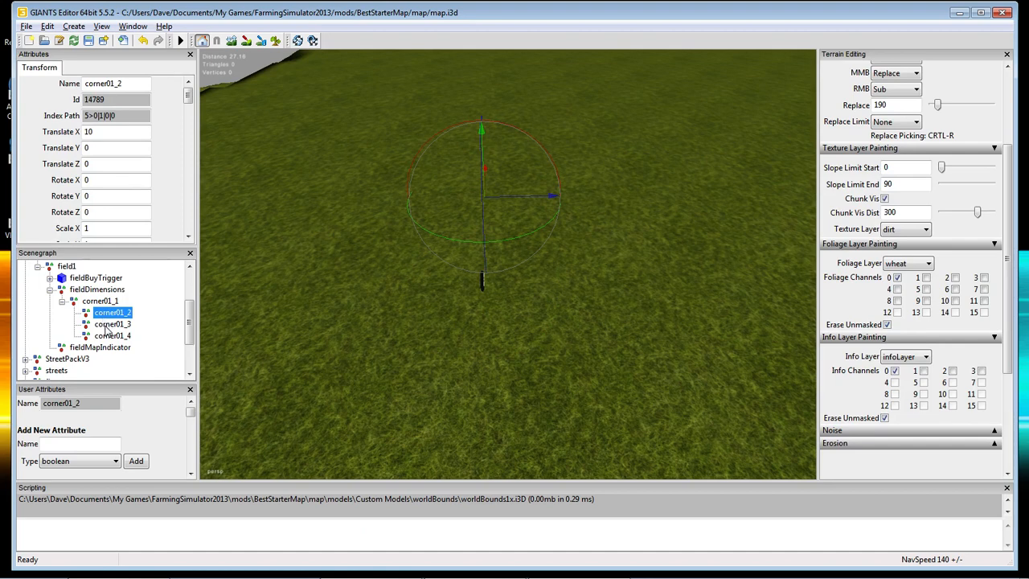
pyautogui.click(106, 326)
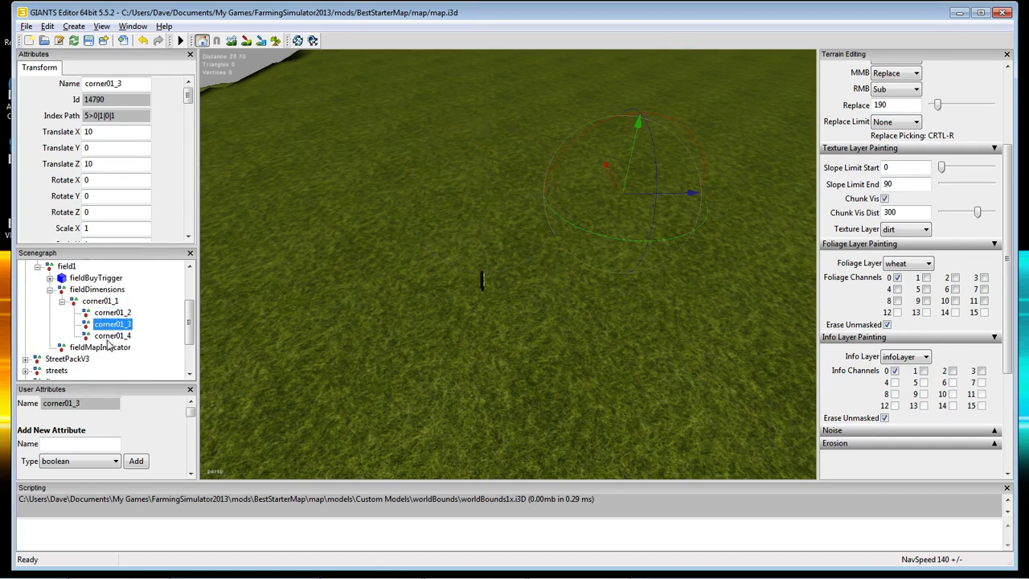
pyautogui.click(110, 337)
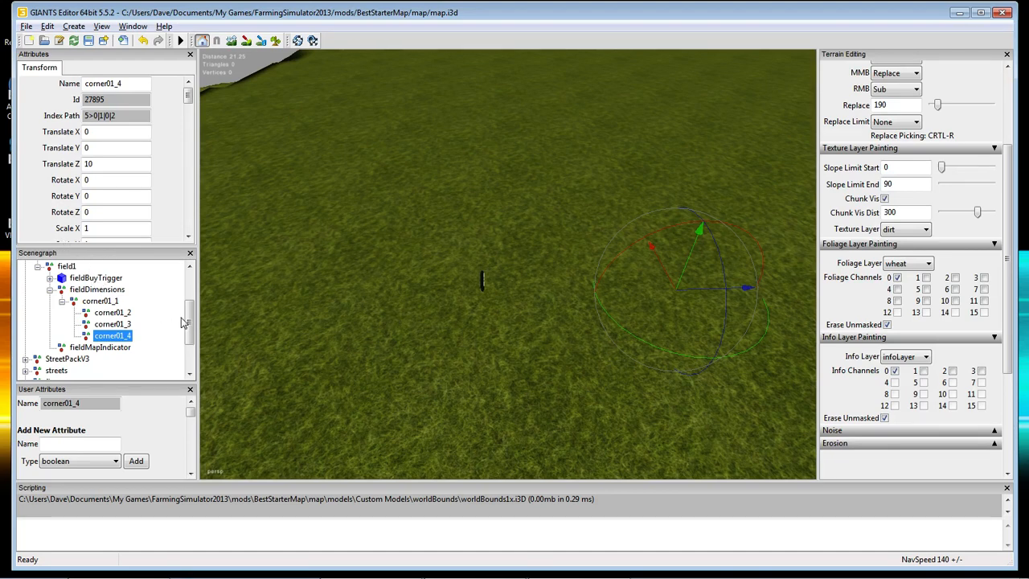
pyautogui.moveTo(191, 322); pyautogui.dragTo(192, 306)
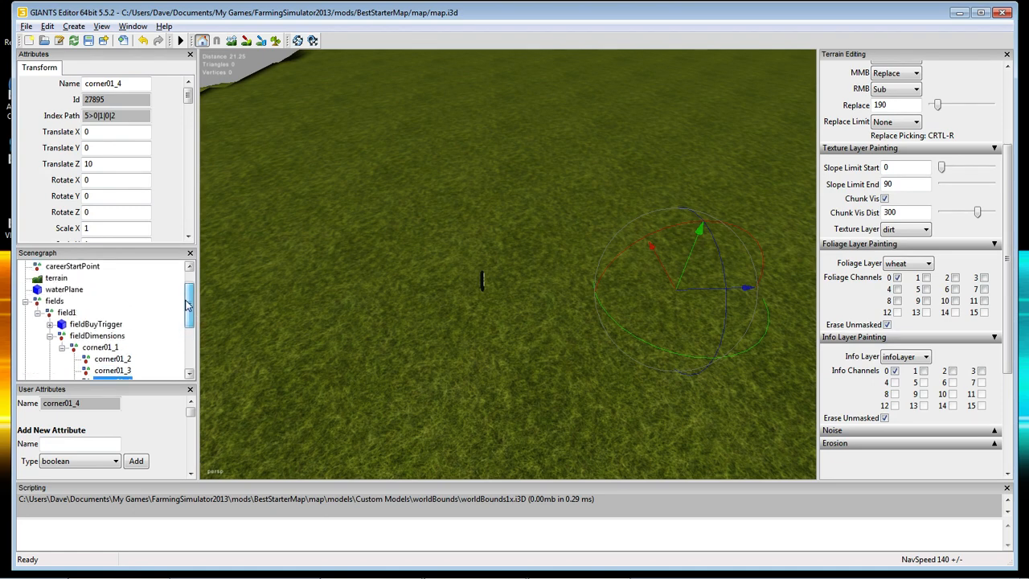
pyautogui.click(53, 303)
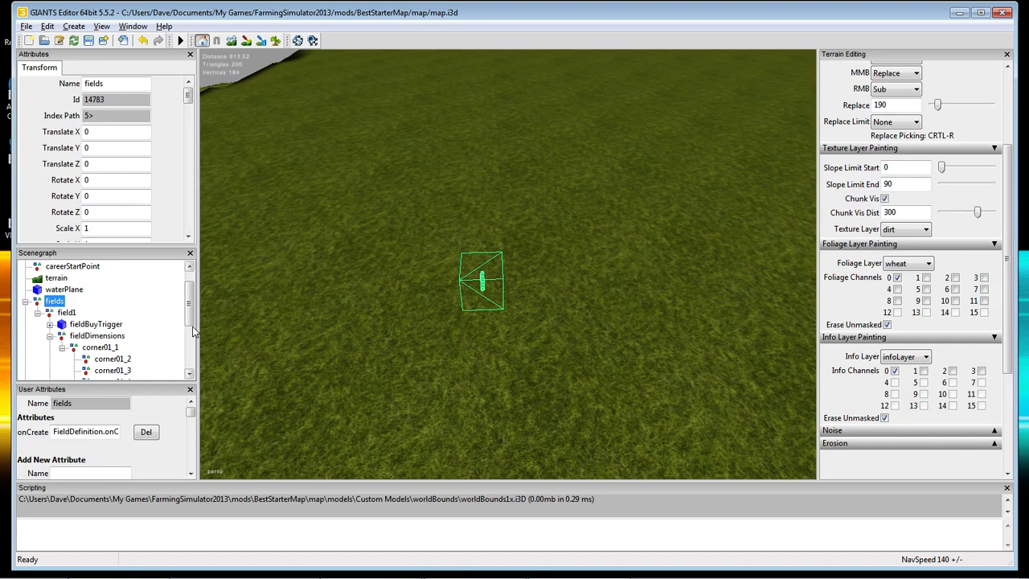
pyautogui.moveTo(191, 323); pyautogui.dragTo(190, 333)
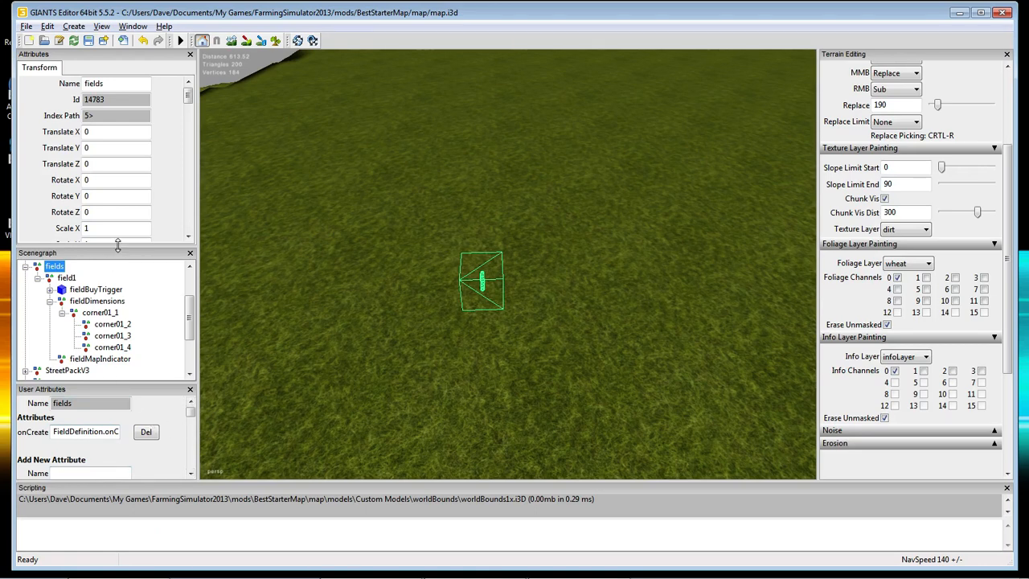
pyautogui.moveTo(116, 247); pyautogui.dragTo(117, 207)
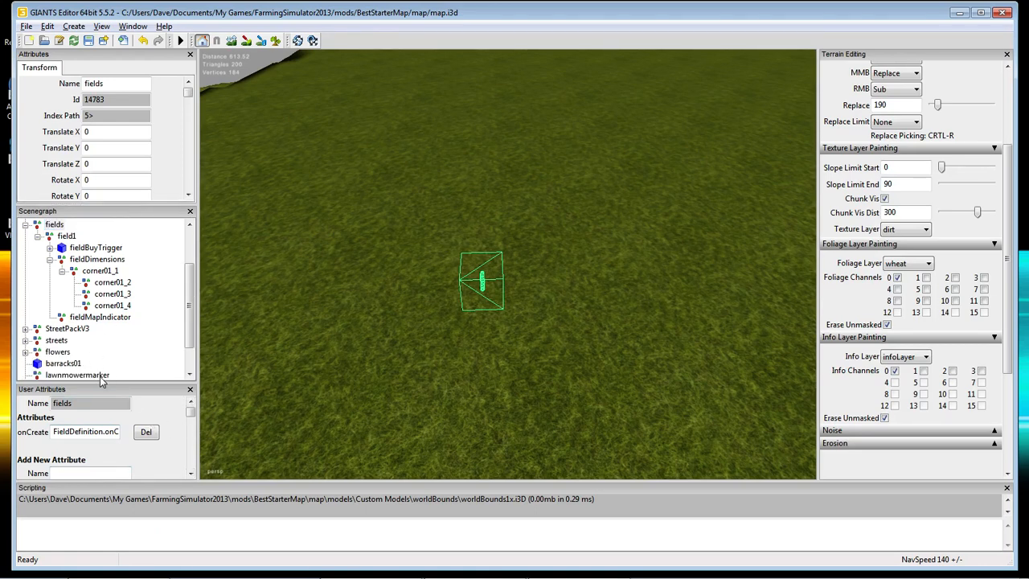
pyautogui.moveTo(103, 383); pyautogui.dragTo(107, 333)
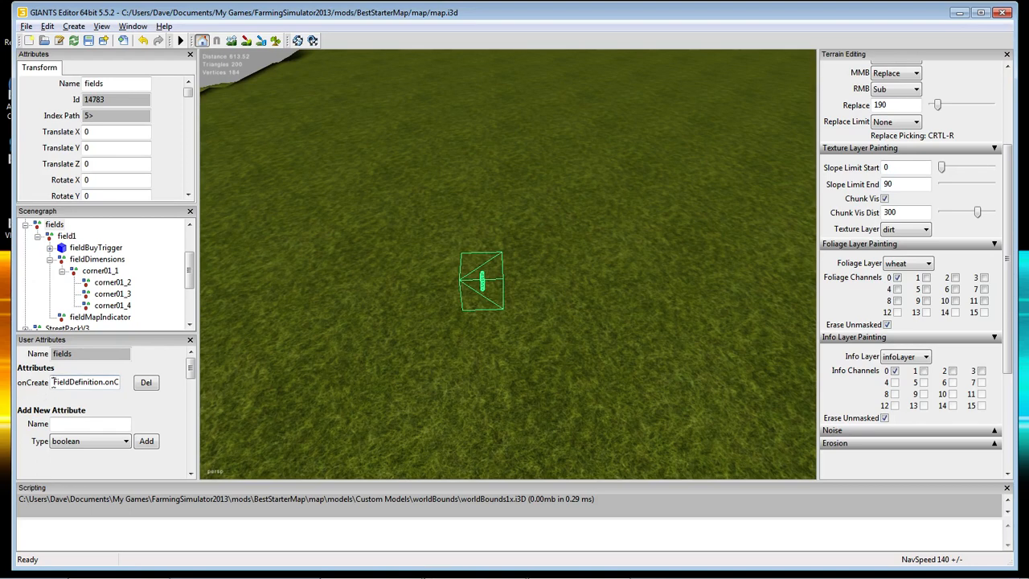
pyautogui.moveTo(53, 384); pyautogui.dragTo(130, 394)
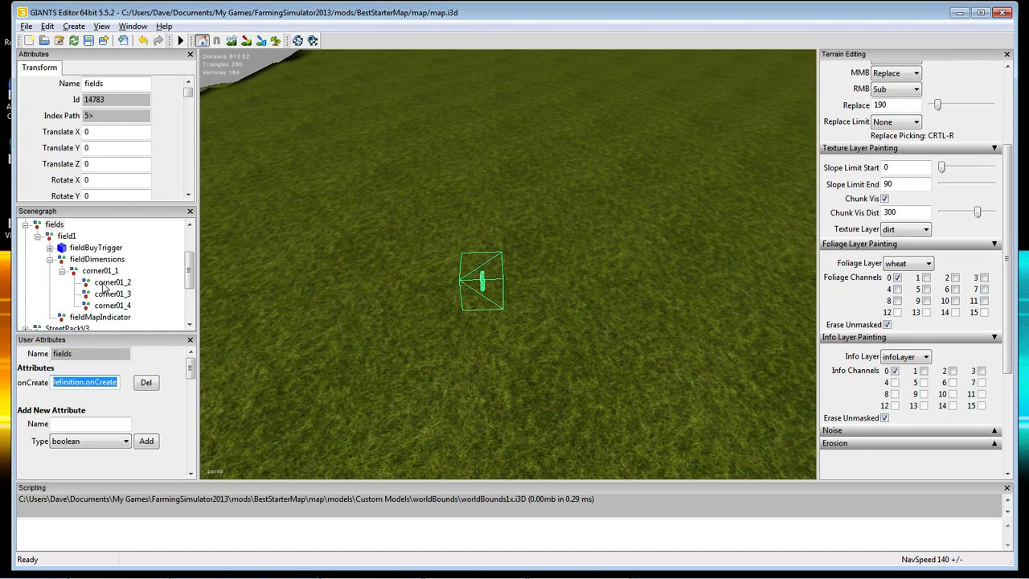
# Select field1 and highlight its fieldArea value of 1 in User Attributes.
pyautogui.click(67, 236)
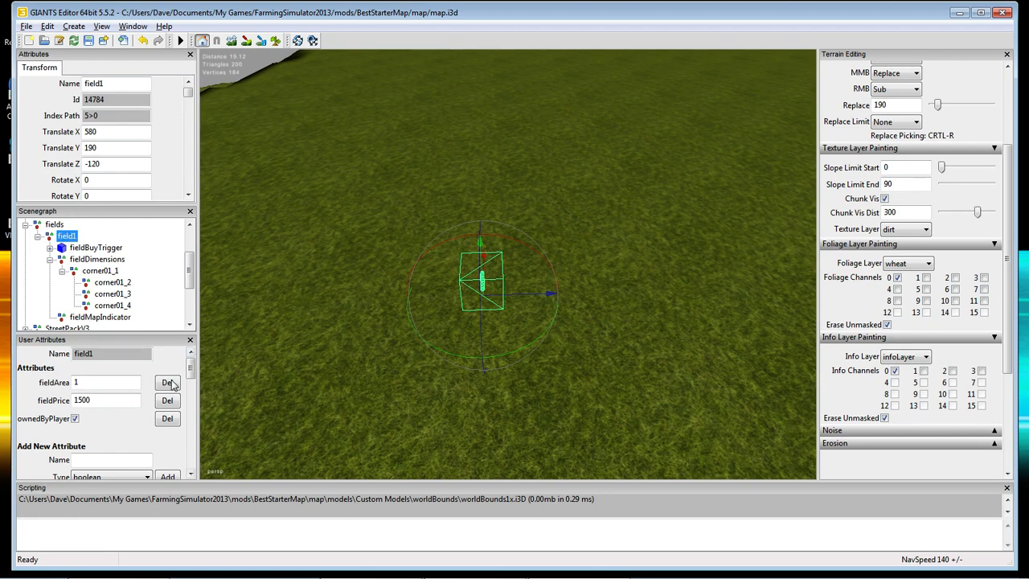
pyautogui.doubleClick(84, 383)
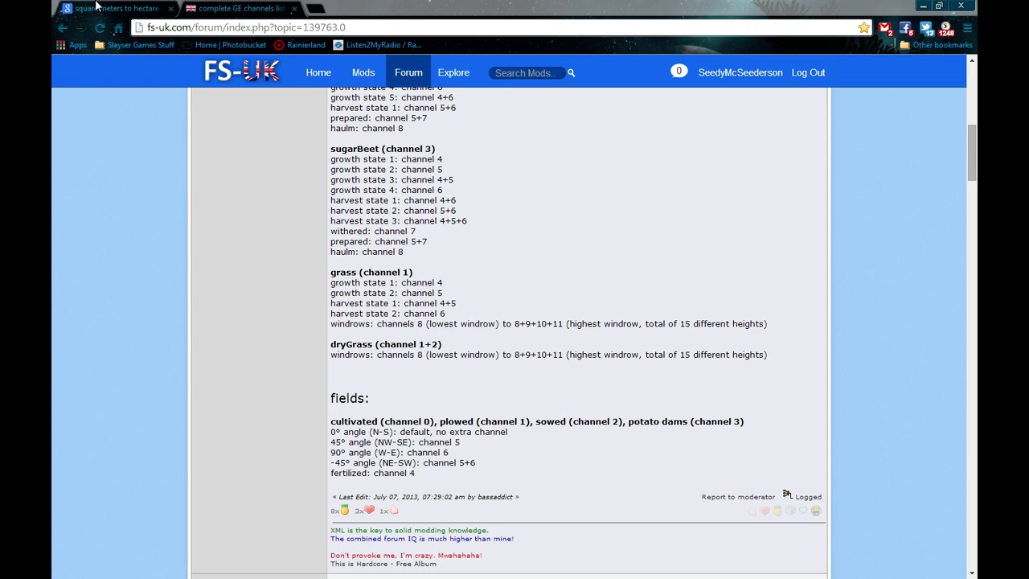
# Bring up the Google 'square meters to hectare' converter showing 1 m² = 0.0001 ha.
pyautogui.click(90, 10)
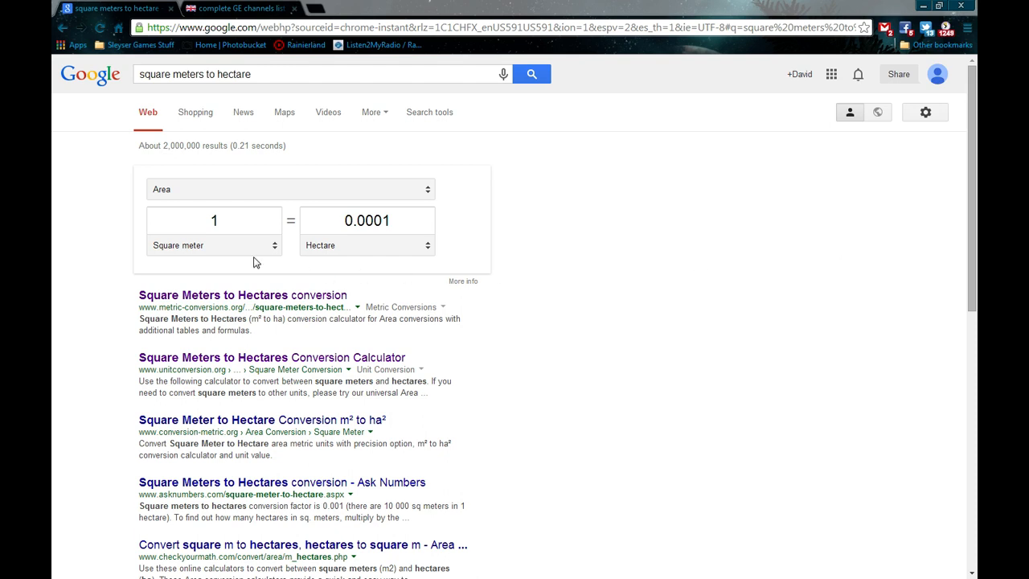
# Convert 100 square meters to 0.01 hectare in Google, then return to the editor.
pyautogui.doubleClick(223, 222)
pyautogui.write('100')
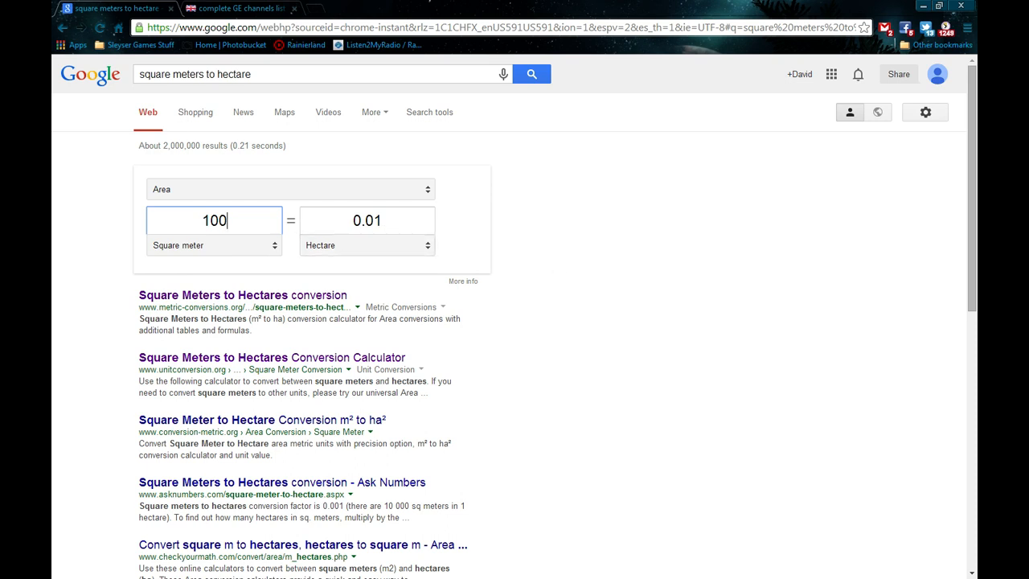
pyautogui.hotkey('alt', 'Tab')
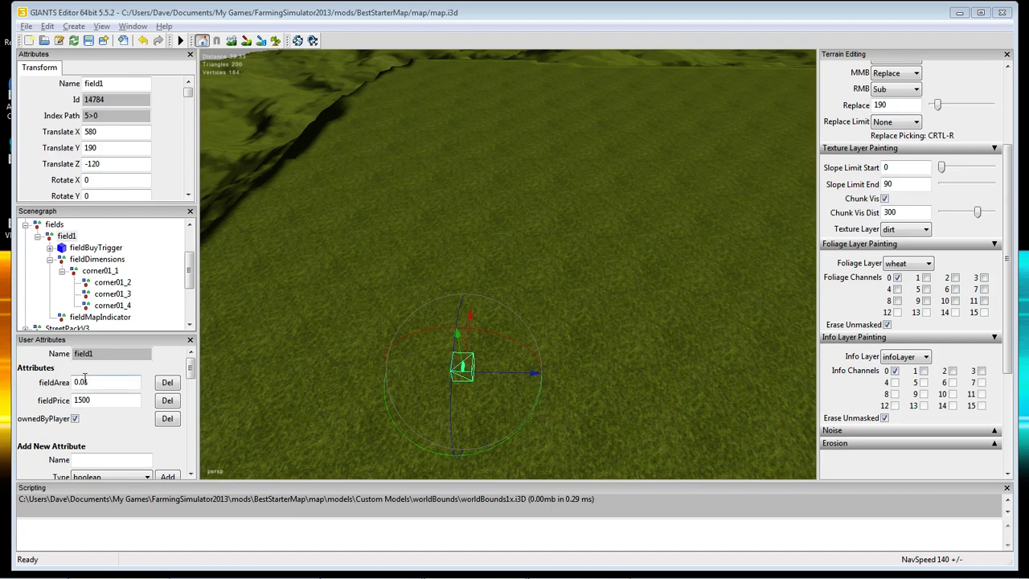
pyautogui.click(66, 236)
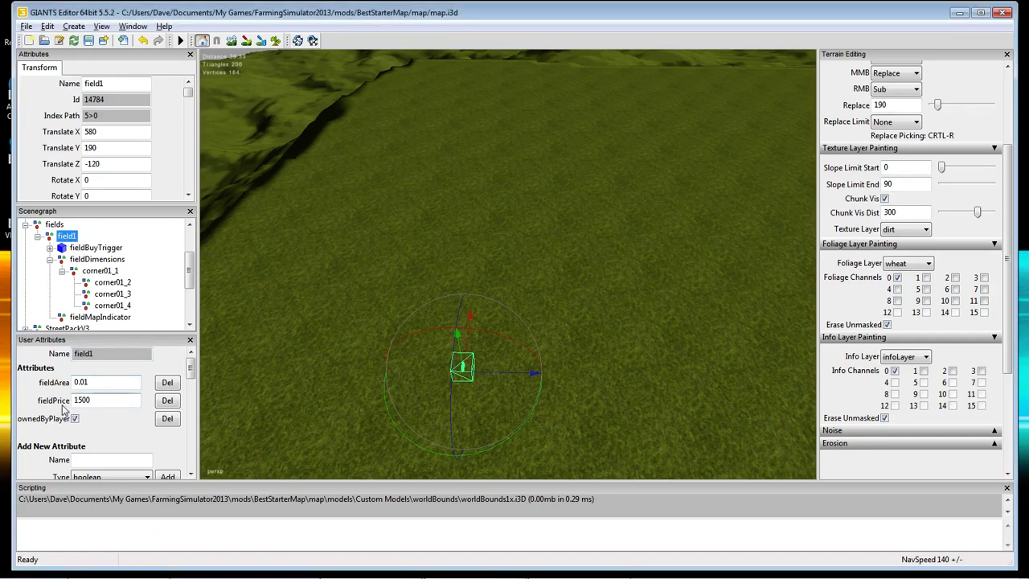
pyautogui.doubleClick(80, 384)
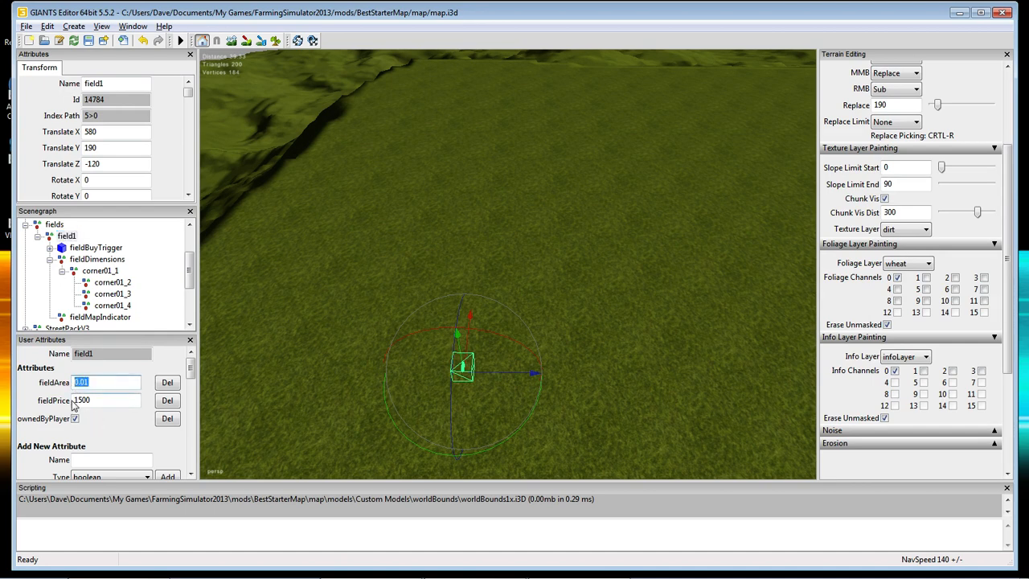
pyautogui.doubleClick(98, 400)
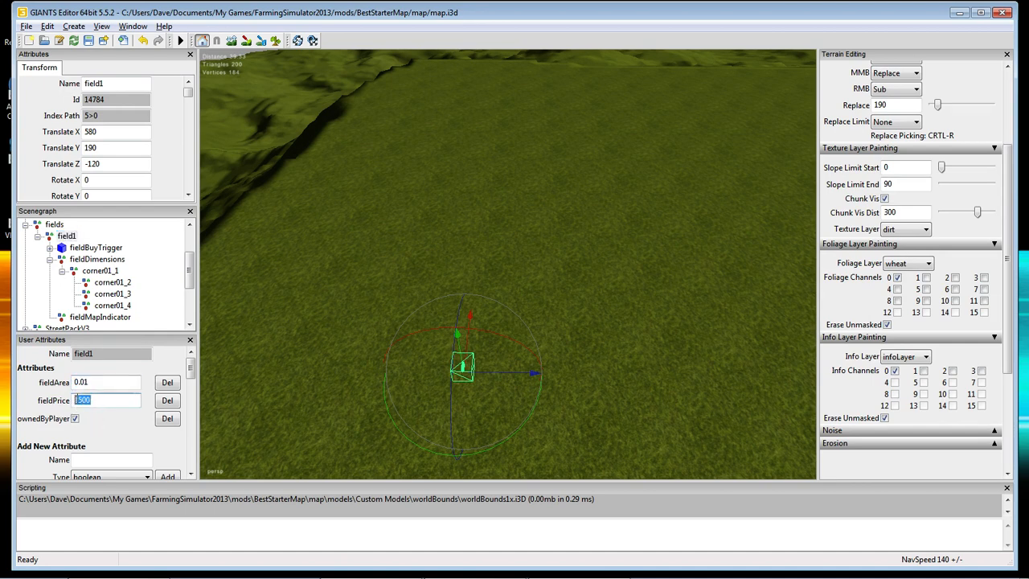
pyautogui.click(75, 419)
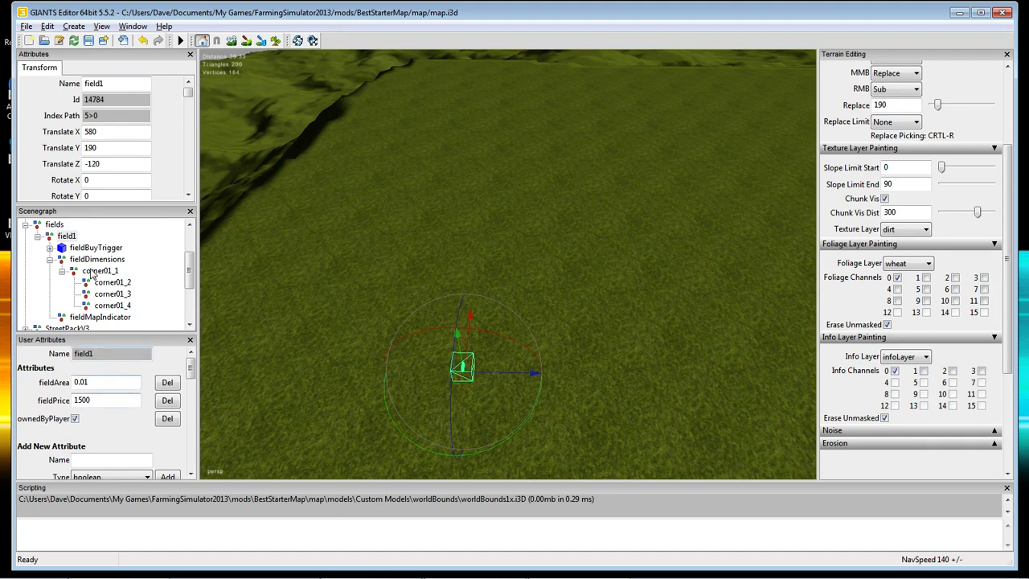
# Check the fields group's onCreate attribute and field1's fieldArea 0.01 and fieldPrice 1500.
pyautogui.click(54, 225)
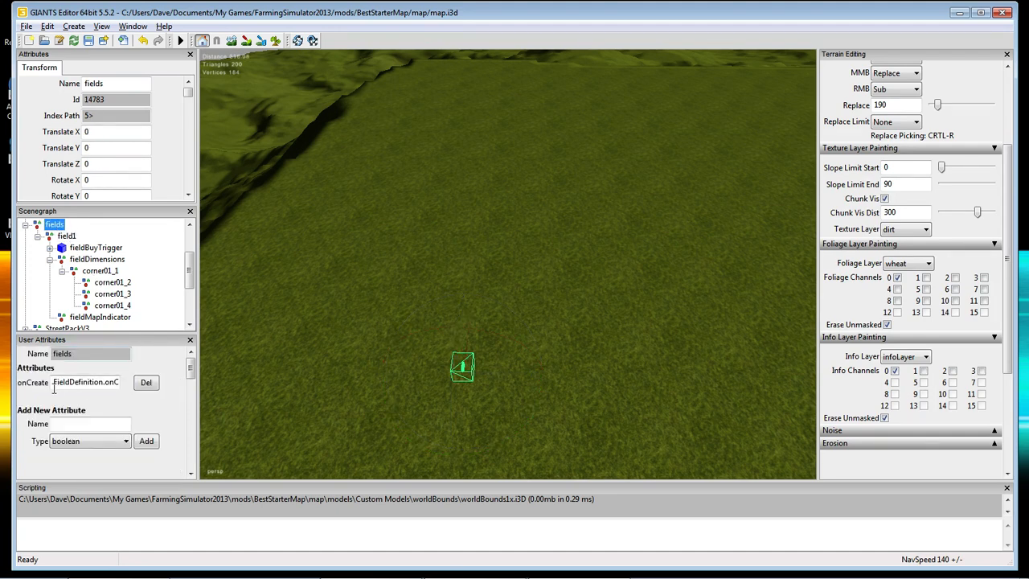
pyautogui.moveTo(54, 384); pyautogui.dragTo(172, 394)
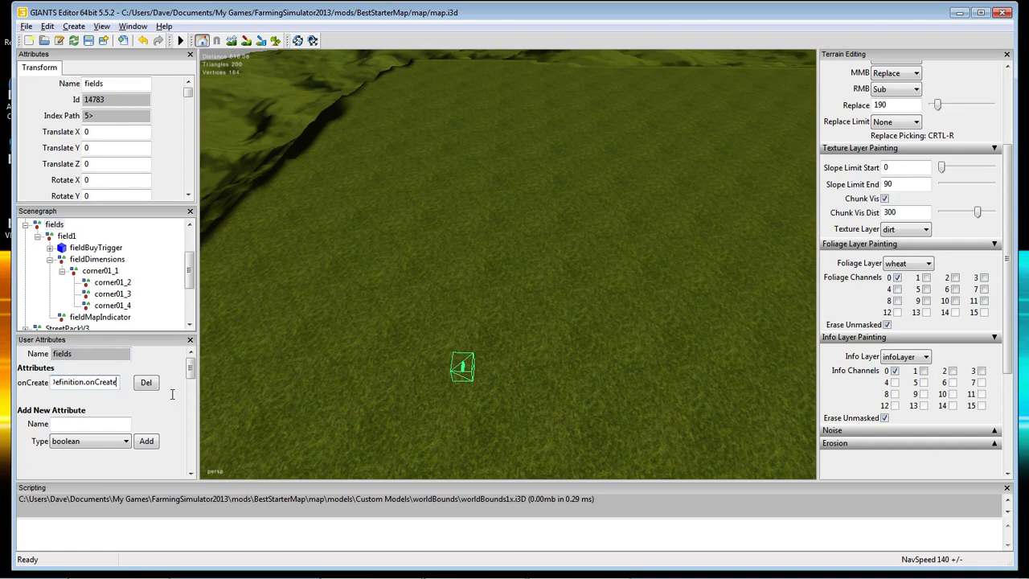
pyautogui.click(69, 235)
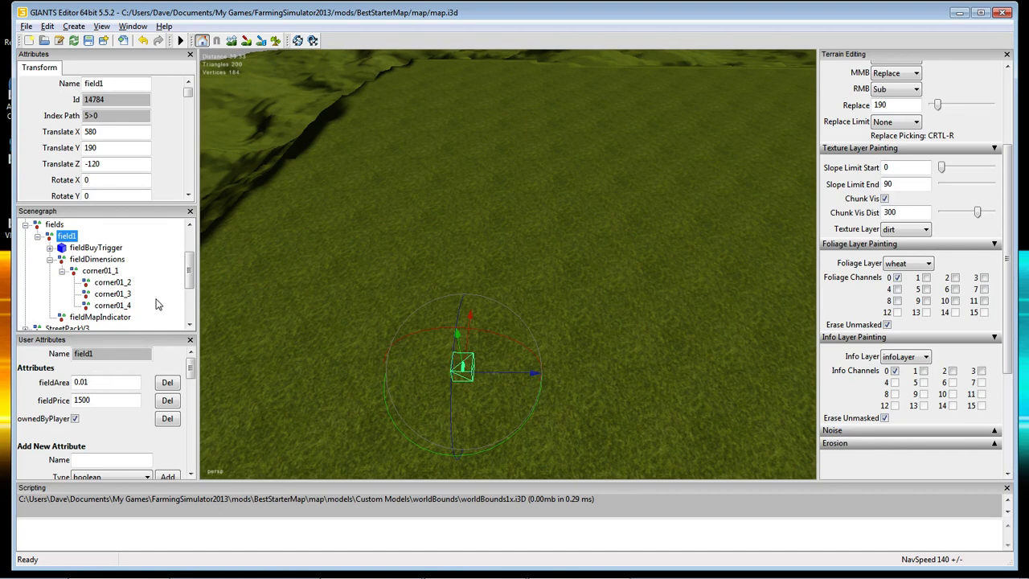
pyautogui.scroll(-1, 193, 377)
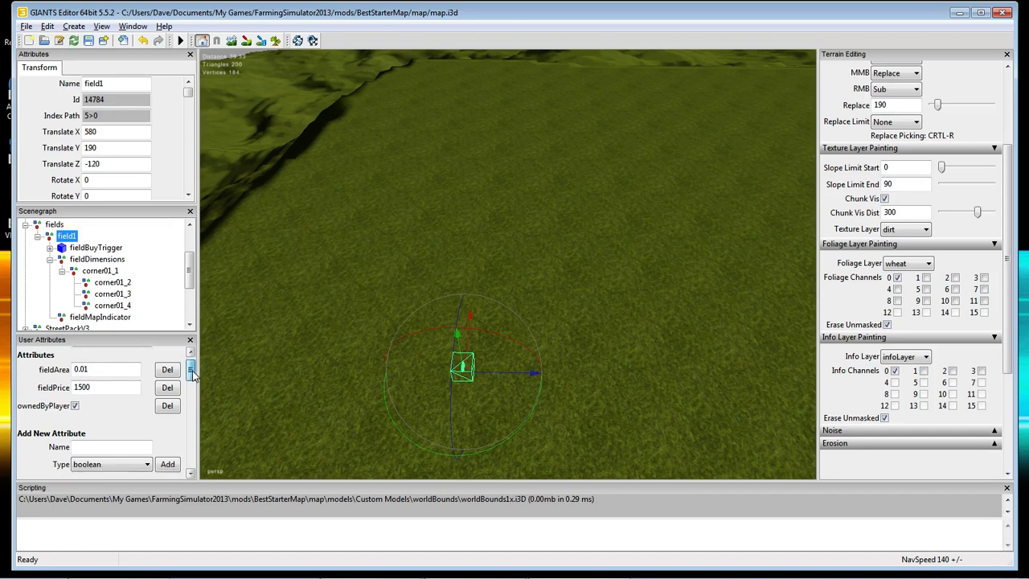
pyautogui.moveTo(192, 376); pyautogui.dragTo(200, 368)
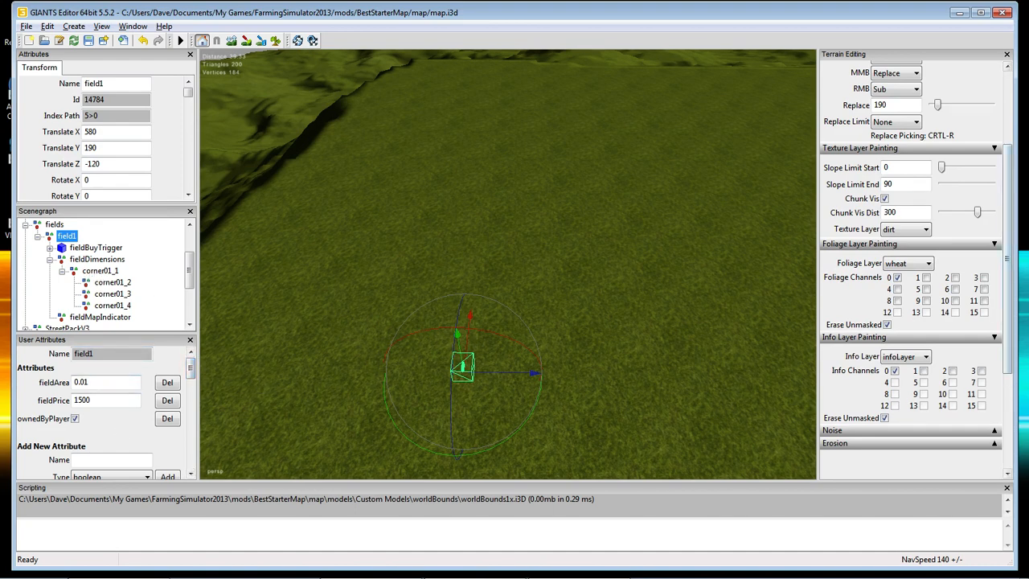
pyautogui.hotkey('alt', 'Tab')
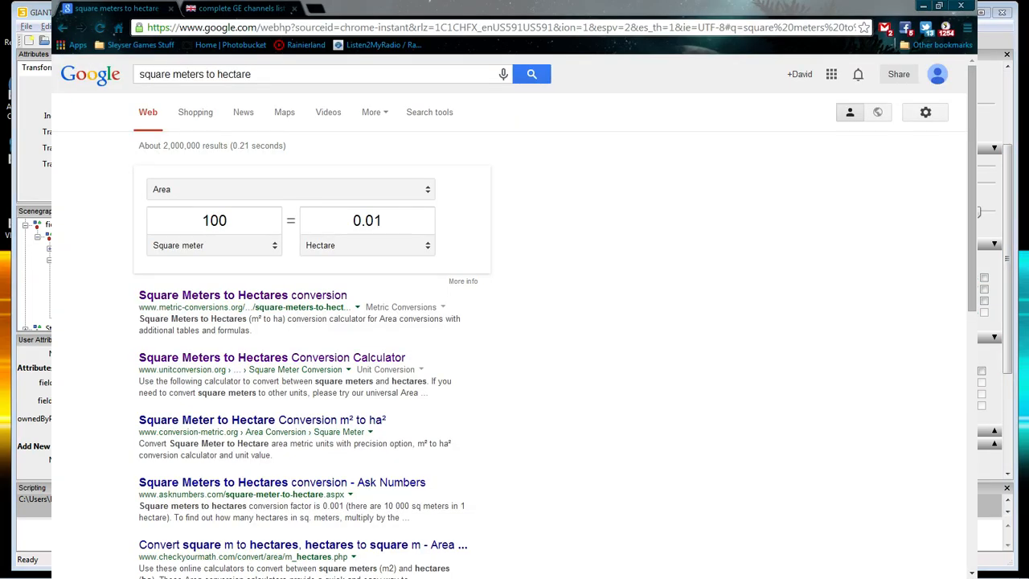
# Return to GIANTS Editor after confirming 100 square meters equals 0.01 hectare.
pyautogui.hotkey('alt', 'Tab')
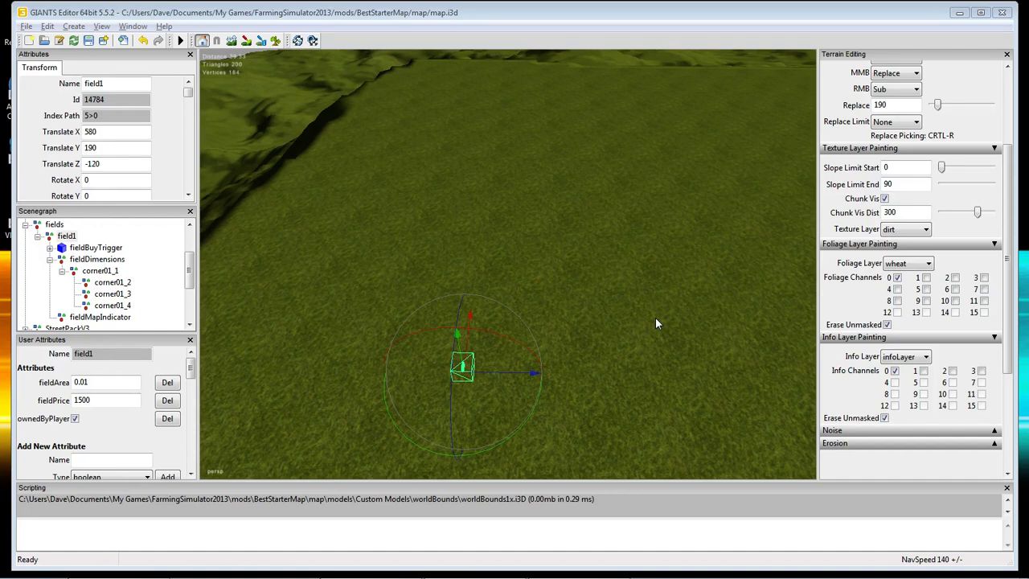
# Orbit the viewport up from the flat field toward the rolling hills and sky.
pyautogui.keyDown('alt'); pyautogui.moveTo(628, 390); pyautogui.dragTo(599, 394); pyautogui.keyUp('alt')
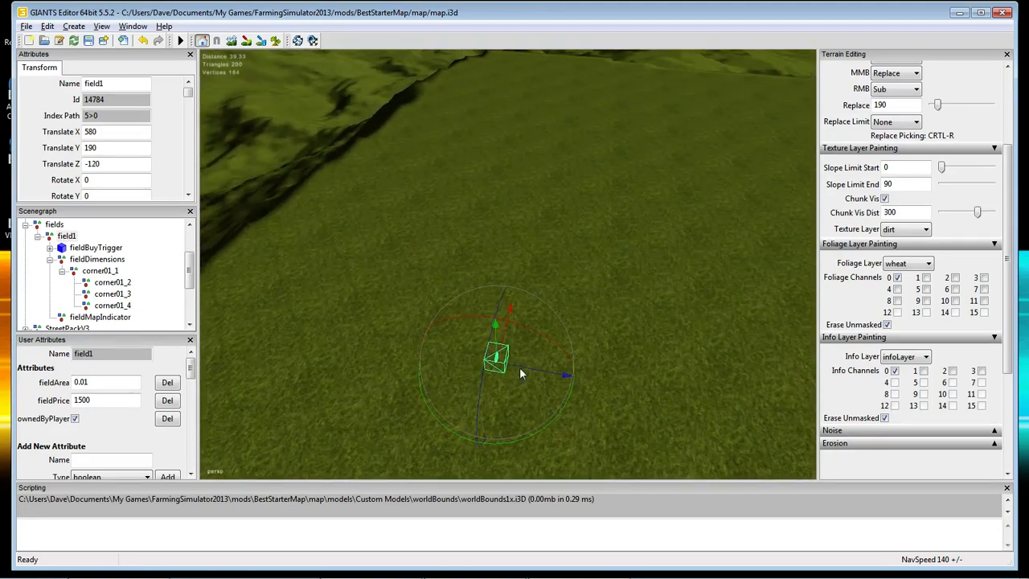
pyautogui.keyDown('alt'); pyautogui.moveTo(520, 374); pyautogui.dragTo(724, 299); pyautogui.keyUp('alt')
pyautogui.keyDown('alt'); pyautogui.moveTo(660, 324); pyautogui.dragTo(609, 339); pyautogui.keyUp('alt')
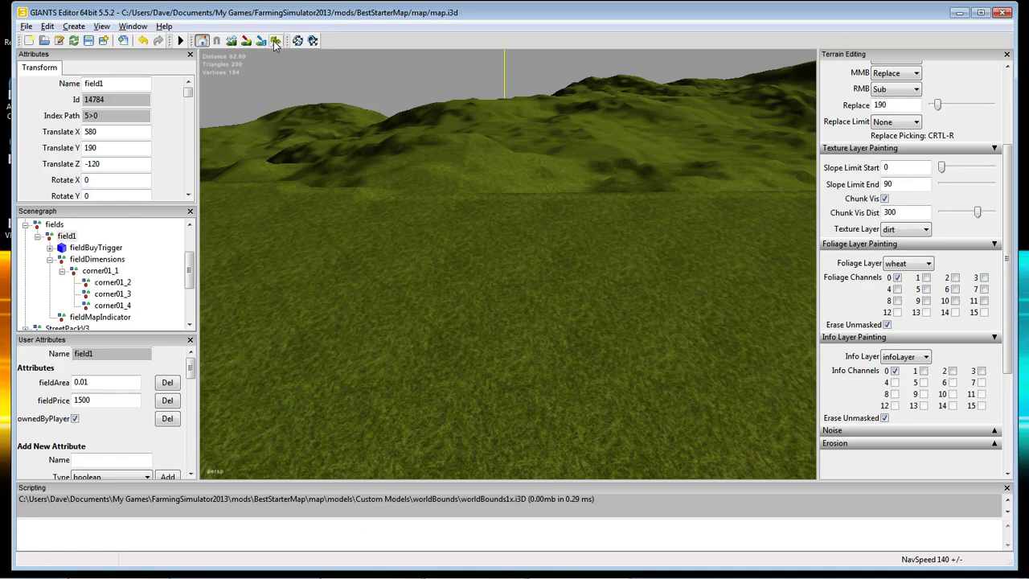
# Activate terrain painting with terrainDetail as the foliage layer.
pyautogui.click(276, 40)
pyautogui.moveTo(1009, 163); pyautogui.dragTo(1011, 93)
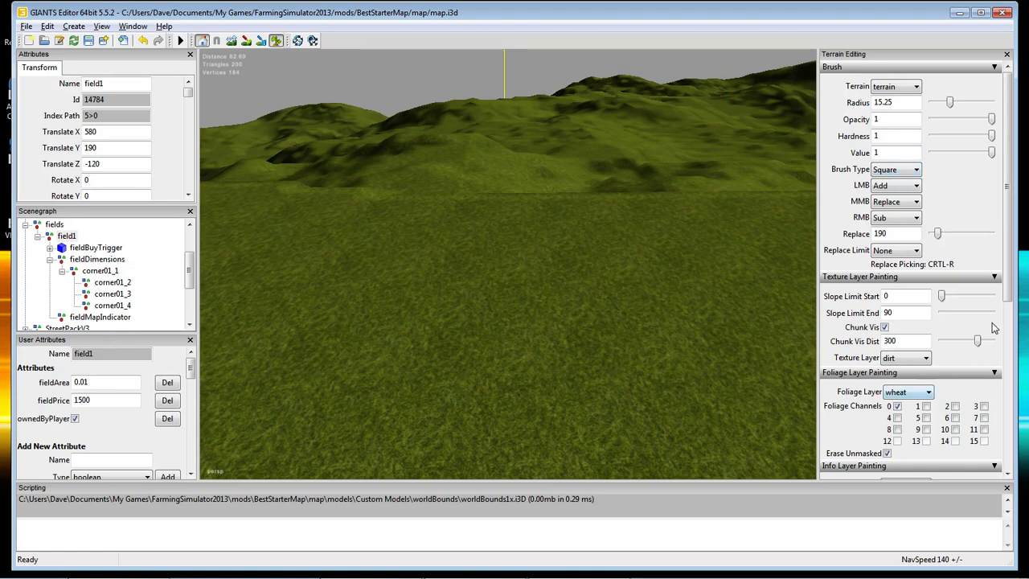
pyautogui.scroll(-3, 993, 328)
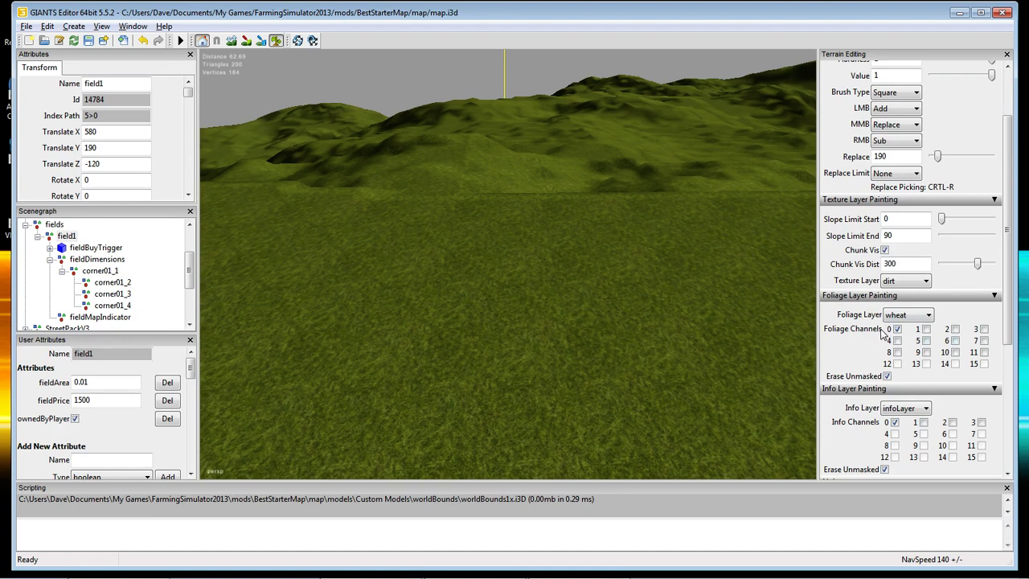
pyautogui.click(929, 316)
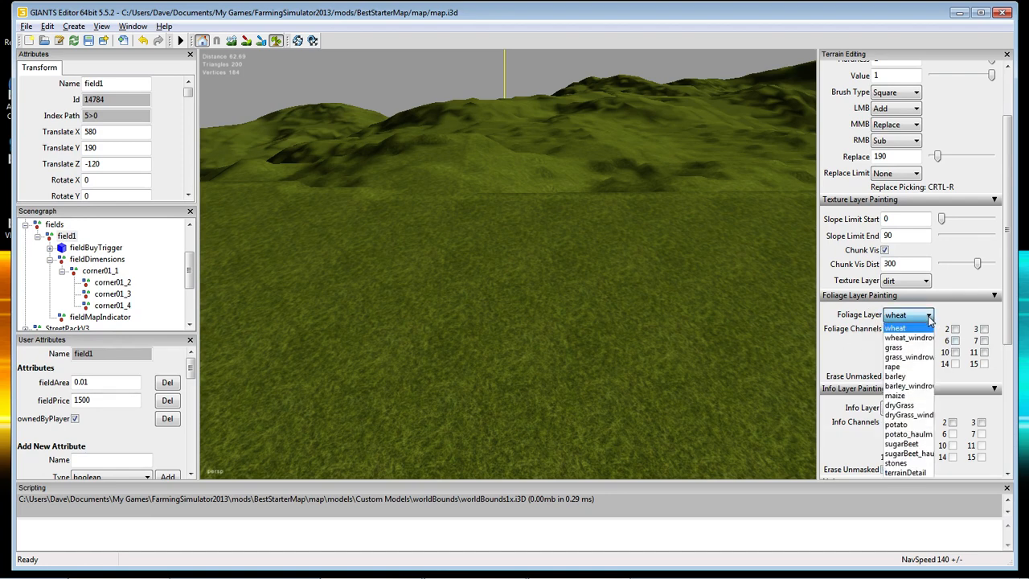
pyautogui.click(906, 472)
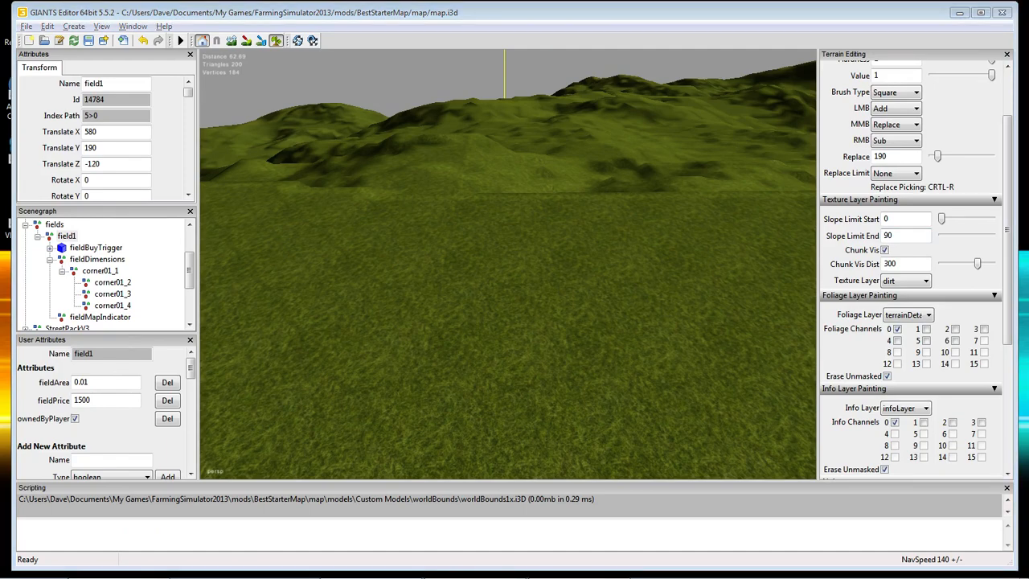
pyautogui.hotkey('alt', 'Tab')
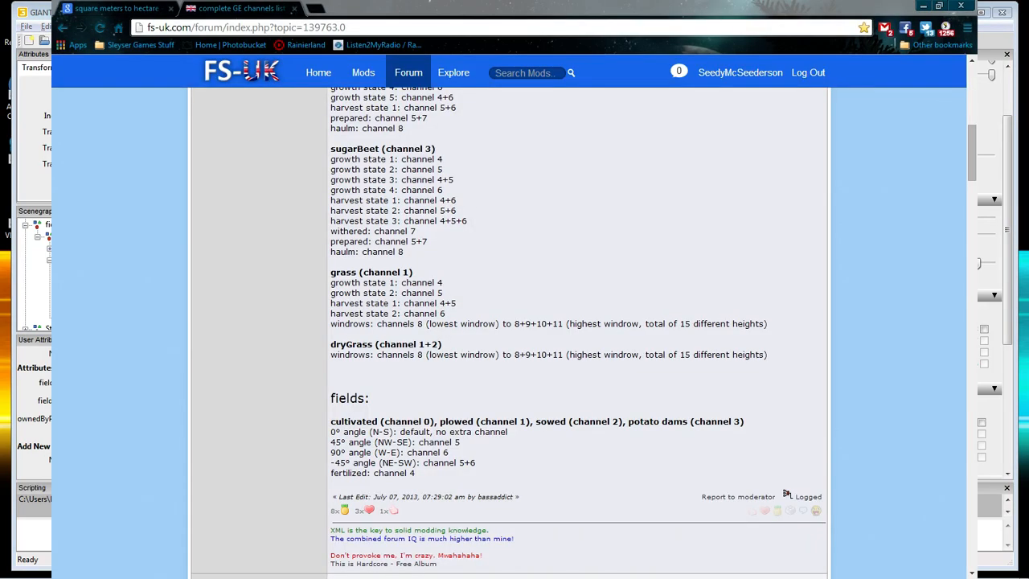
# Read the forum's field channels (cultivated 0, plowed 1, sowed 2, potato dams 3) and switch windows.
pyautogui.hotkey('alt', 'Tab')
pyautogui.hotkey('alt', 'Tab')
pyautogui.hotkey('alt', 'Tab')
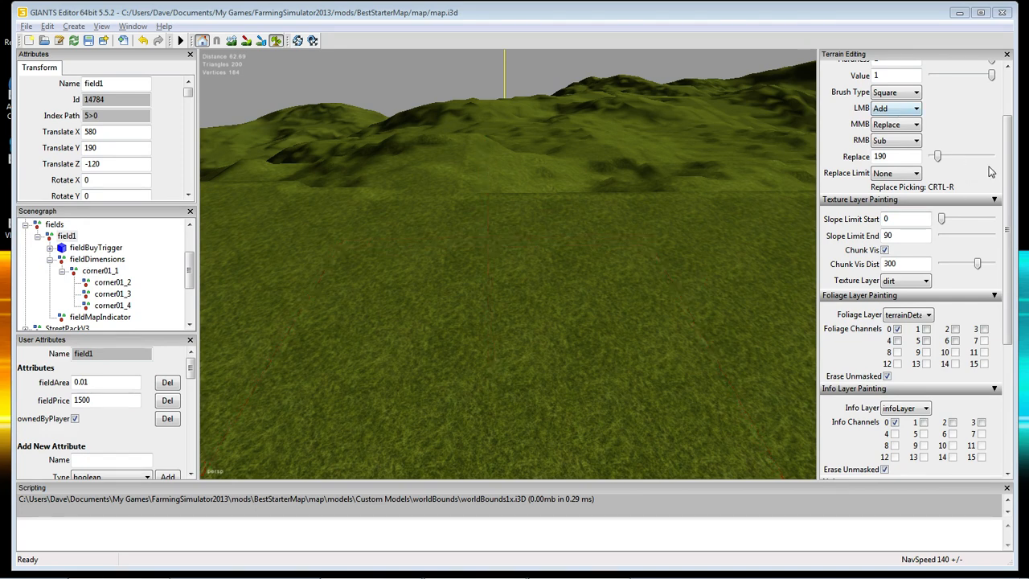
# Change the brush radius to 5, leaving foliage channel 0 as the only one ticked.
pyautogui.scroll(3, 1010, 158)
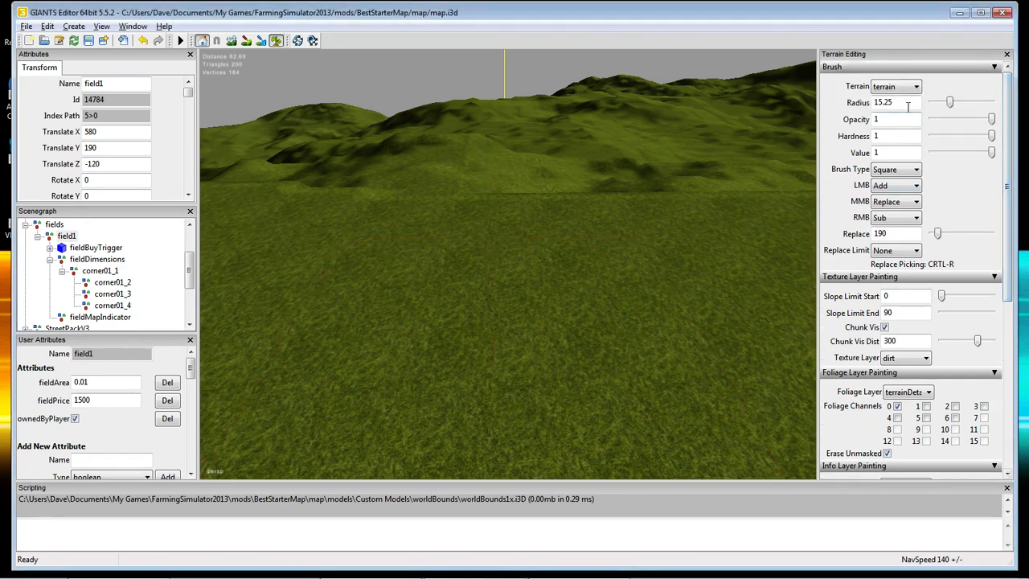
pyautogui.moveTo(894, 104); pyautogui.dragTo(868, 107)
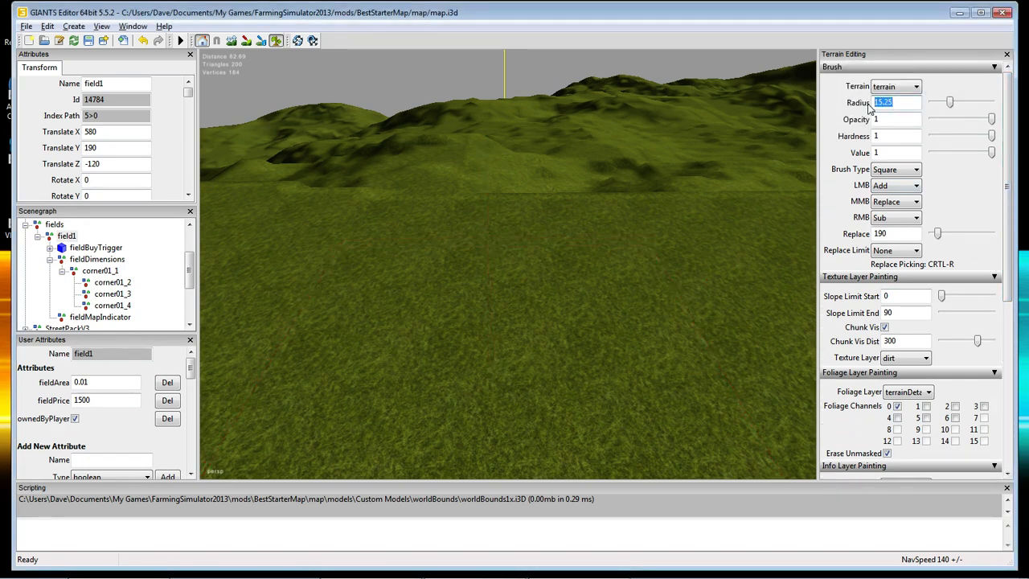
pyautogui.write('10')
pyautogui.press('BackSpace')
pyautogui.press('BackSpace')
pyautogui.write('5')
pyautogui.click(900, 118)
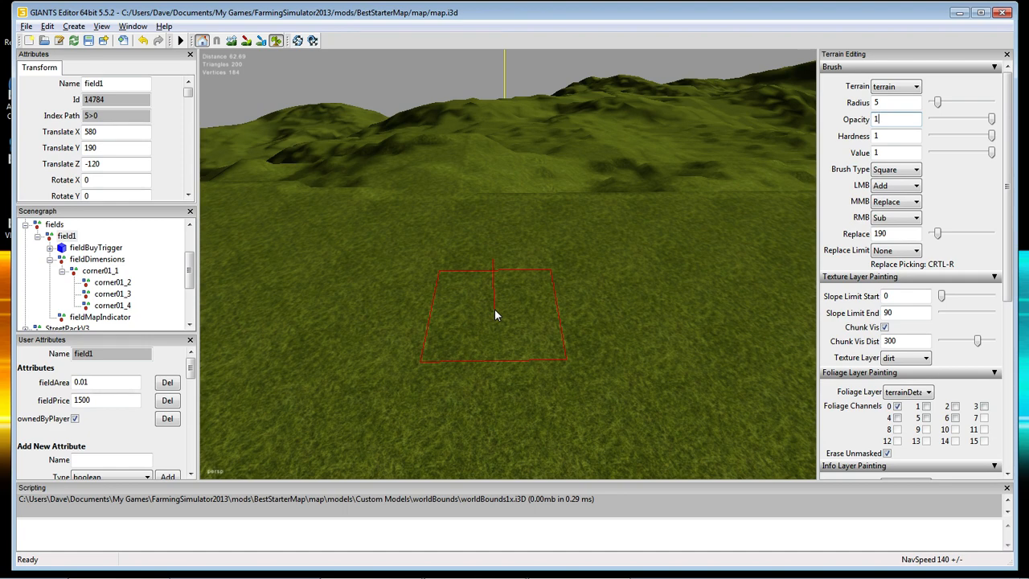
pyautogui.click(926, 407)
pyautogui.click(926, 407)
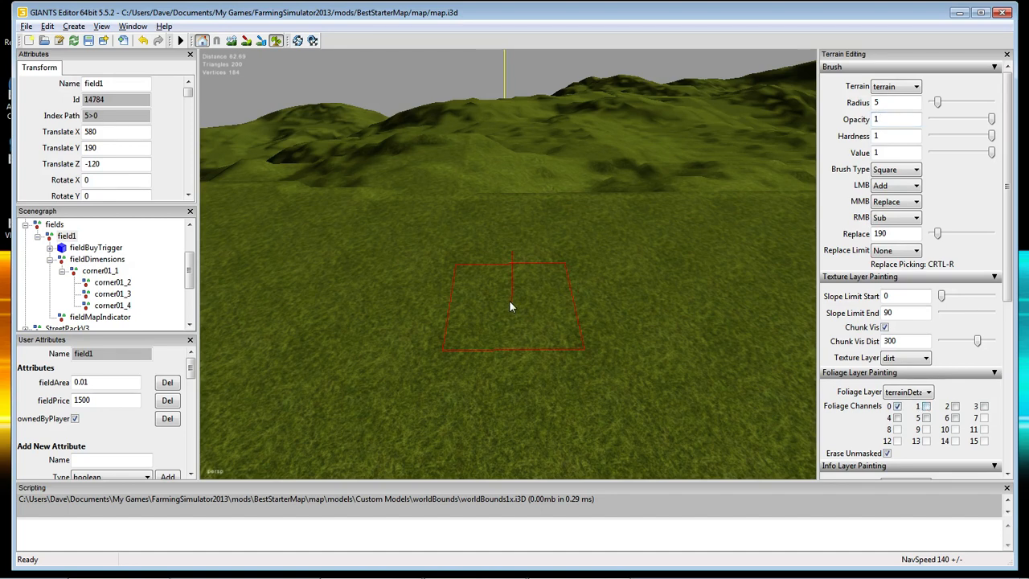
# Paint a channel 0 test patch, then a channel 1 patch beside it.
pyautogui.click(393, 304)
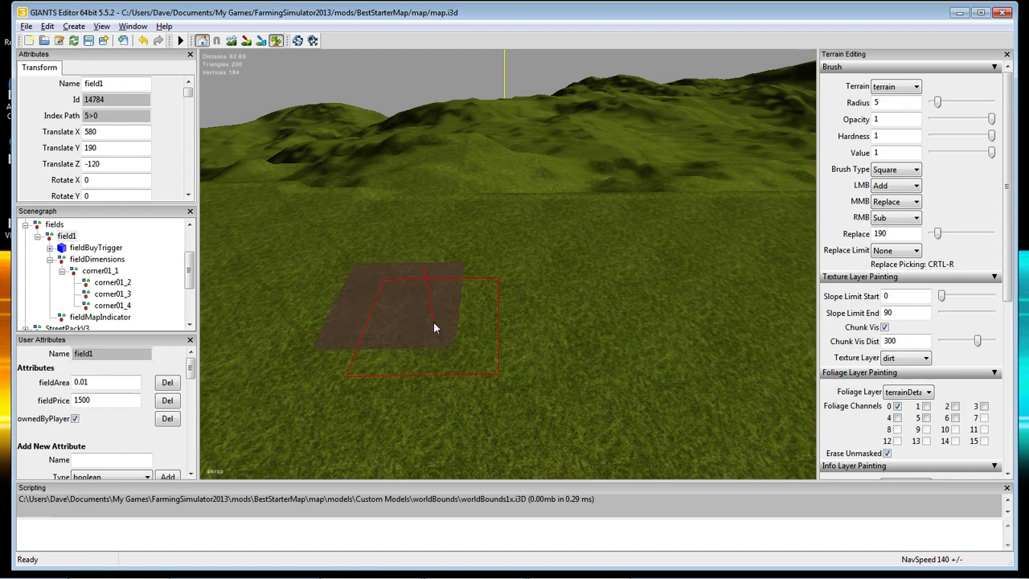
pyautogui.scroll(3, 435, 318)
pyautogui.scroll(-2, 436, 319)
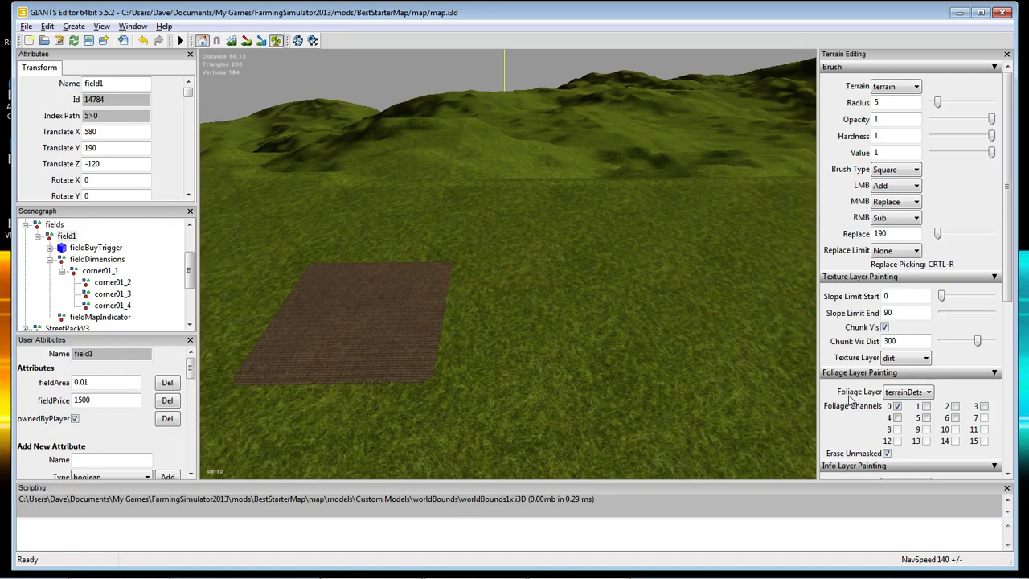
pyautogui.click(926, 406)
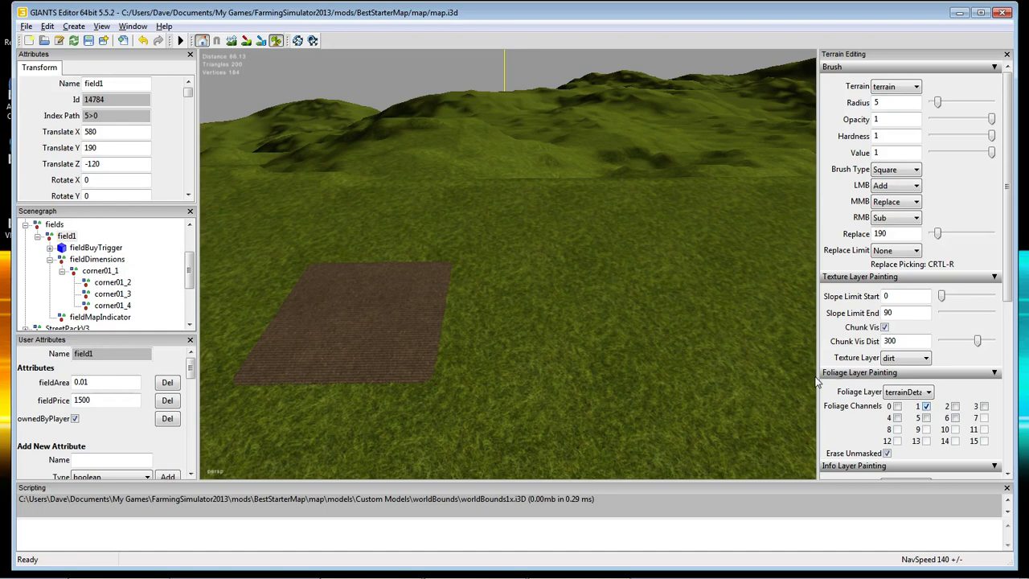
pyautogui.click(564, 313)
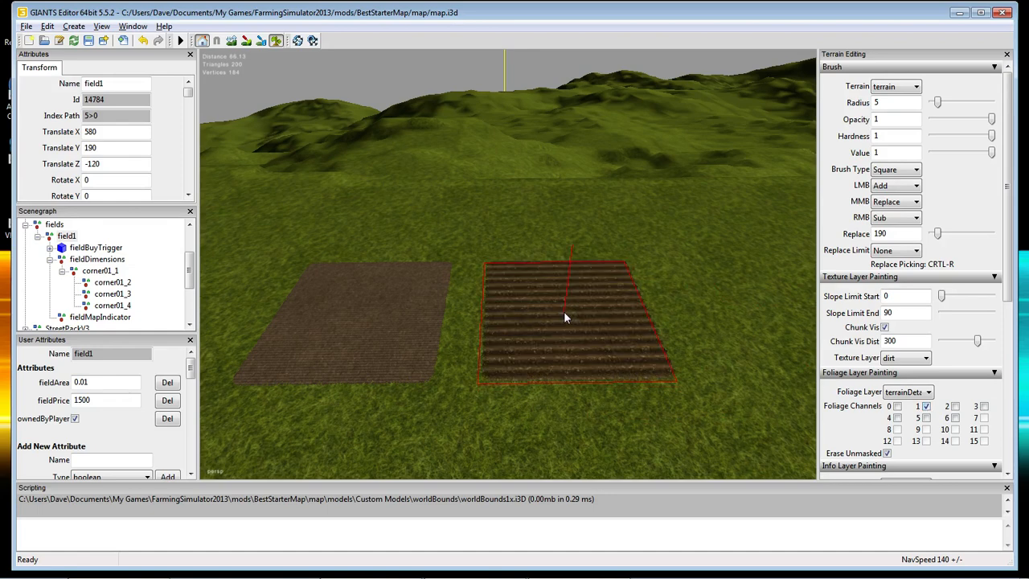
# Swap channel 1 for channel 2 and paint the third patch on the grass.
pyautogui.click(926, 406)
pyautogui.click(955, 406)
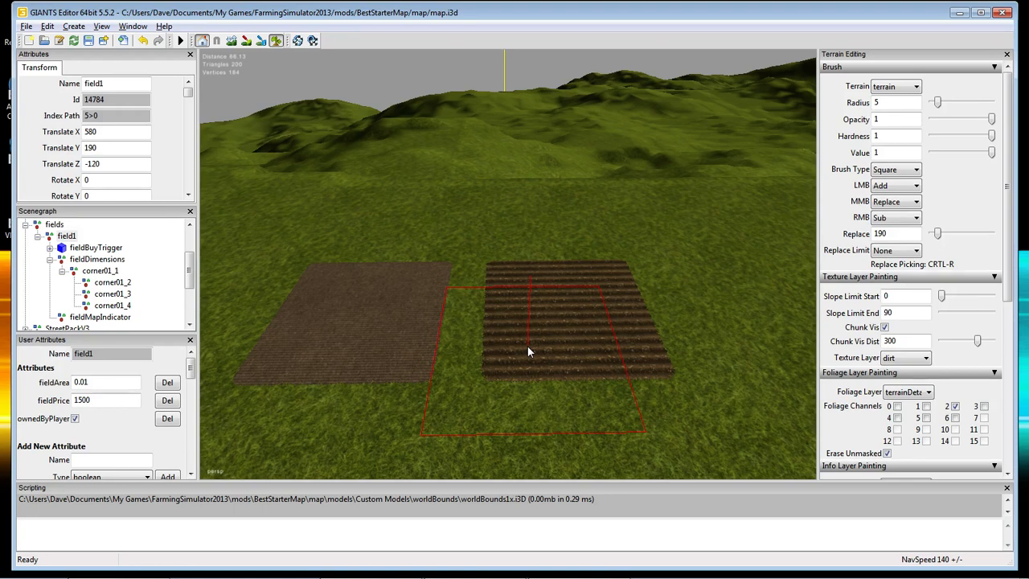
pyautogui.keyDown('alt'); pyautogui.moveTo(527, 346); pyautogui.dragTo(520, 343, button='middle'); pyautogui.keyUp('alt')
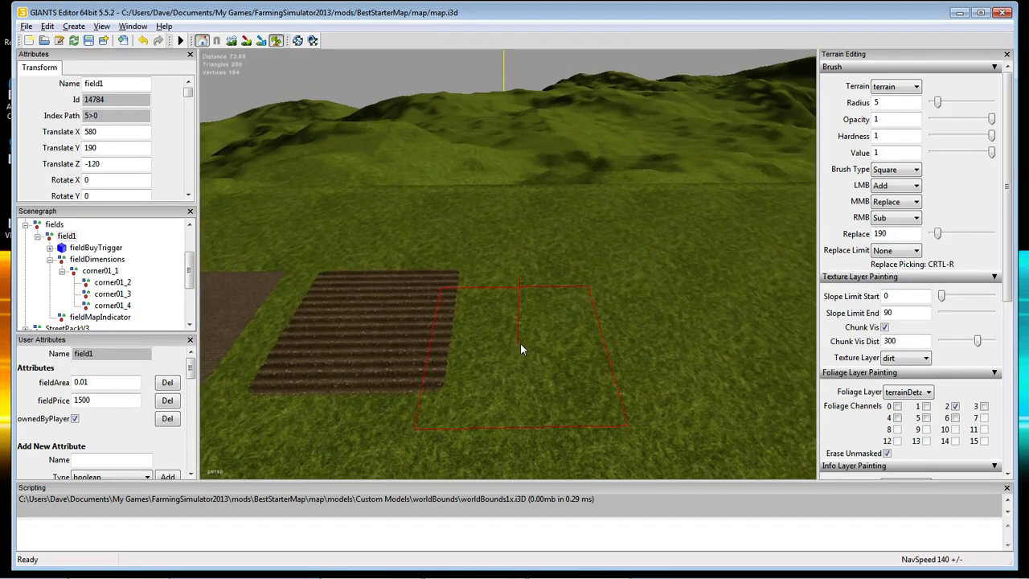
pyautogui.click(572, 326)
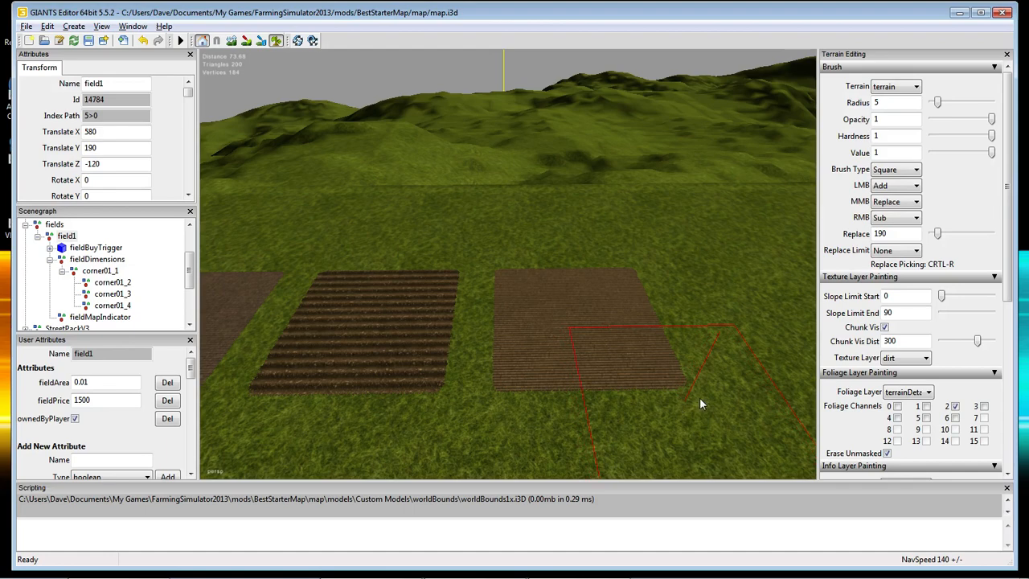
# Swap channel 2 for channel 3, paint the last patch, and frame the four-patch row.
pyautogui.keyDown('alt'); pyautogui.moveTo(700, 397); pyautogui.dragTo(687, 398, button='middle'); pyautogui.keyUp('alt')
pyautogui.click(954, 406)
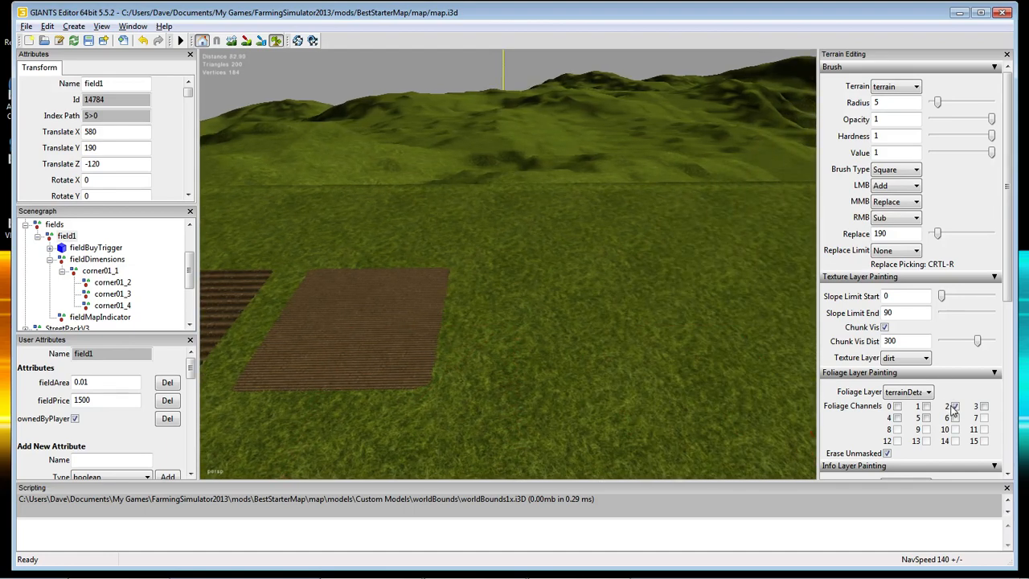
pyautogui.click(985, 406)
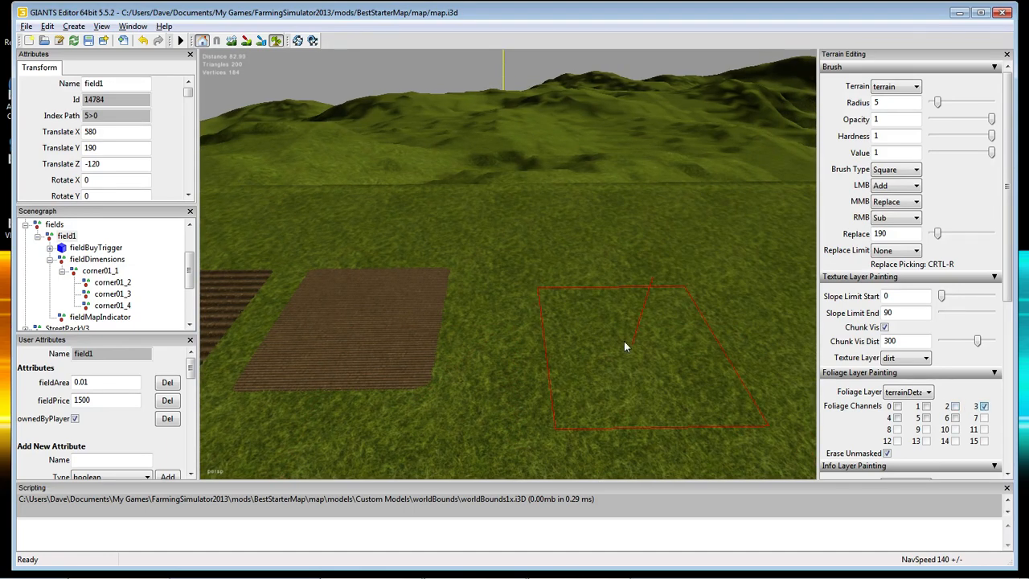
pyautogui.click(598, 319)
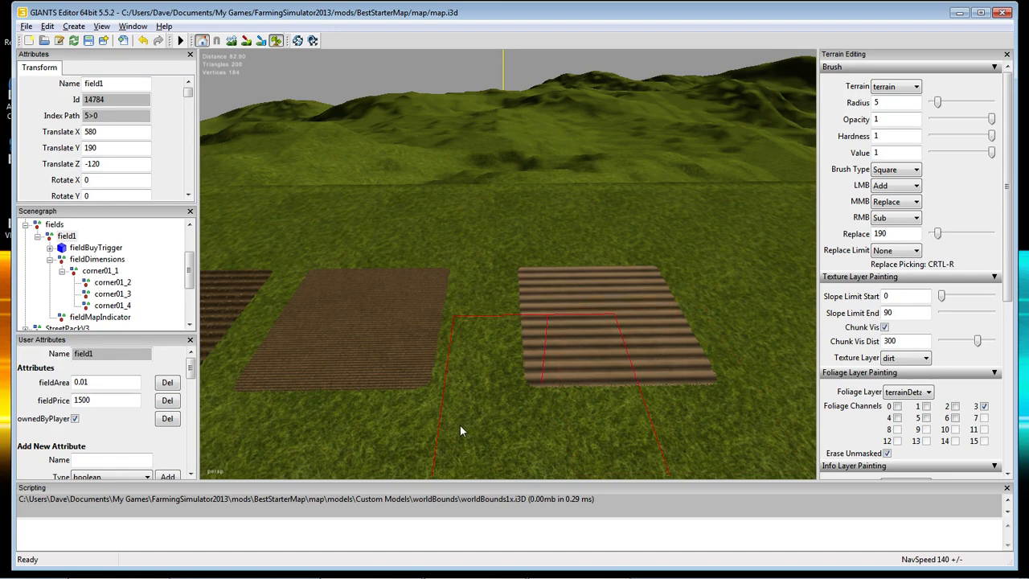
pyautogui.moveTo(495, 432)
pyautogui.keyDown('alt'); pyautogui.mouseDown()
pyautogui.moveTo(503, 430)
pyautogui.moveTo(491, 433)
pyautogui.mouseUp(); pyautogui.keyUp('alt')
pyautogui.moveTo(491, 434)
pyautogui.keyDown('alt'); pyautogui.mouseDown(button='right')
pyautogui.moveTo(508, 434)
pyautogui.moveTo(509, 465)
pyautogui.moveTo(467, 442)
pyautogui.mouseUp(button='right'); pyautogui.keyUp('alt')
pyautogui.moveTo(467, 442)
pyautogui.keyDown('alt'); pyautogui.mouseDown()
pyautogui.moveTo(423, 420)
pyautogui.moveTo(448, 421)
pyautogui.moveTo(433, 420)
pyautogui.mouseUp(); pyautogui.keyUp('alt')
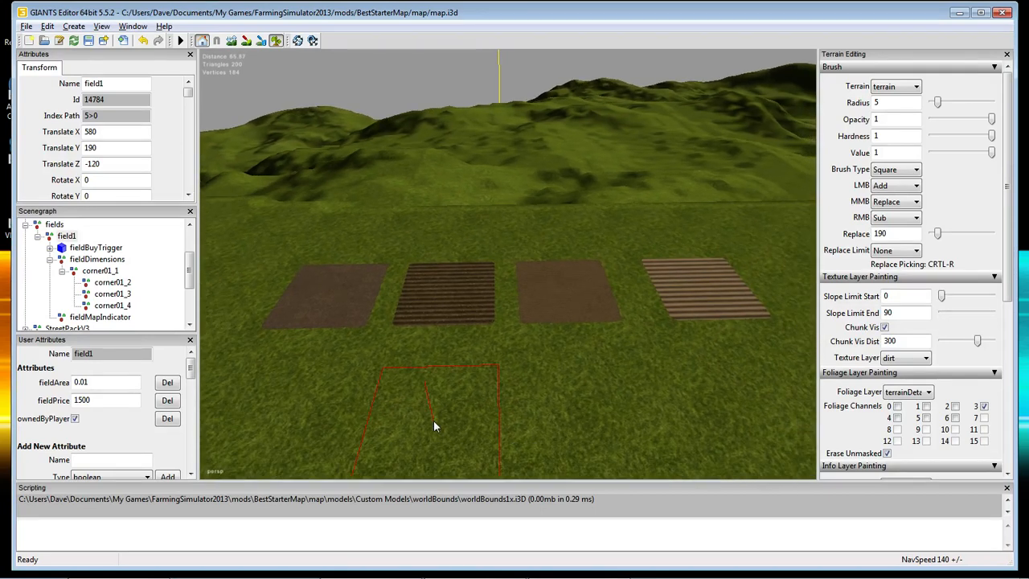
# Switch to channels 0 and 4 and paint the first patch of row two.
pyautogui.click(897, 407)
pyautogui.click(984, 407)
pyautogui.click(897, 418)
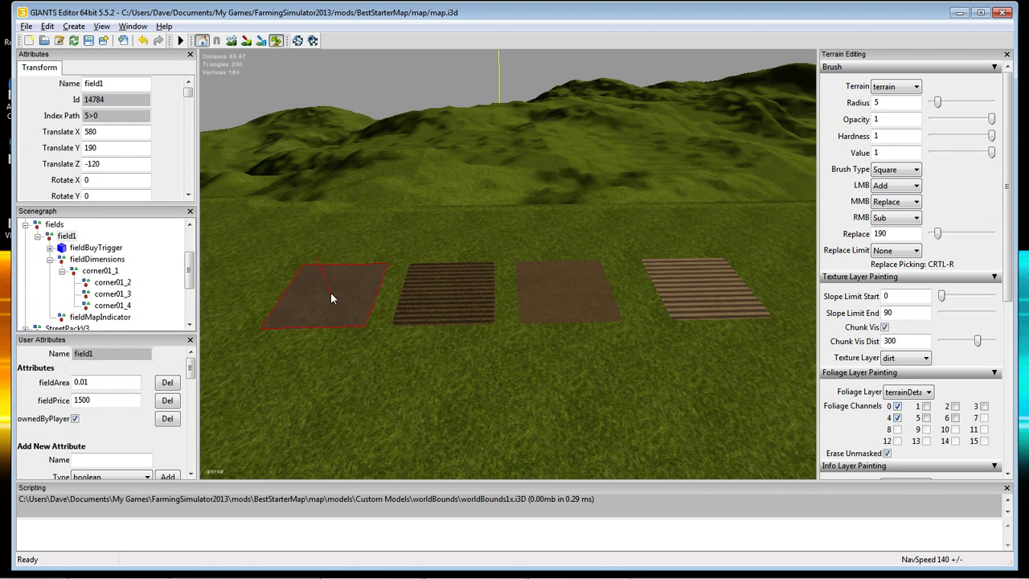
pyautogui.click(295, 387)
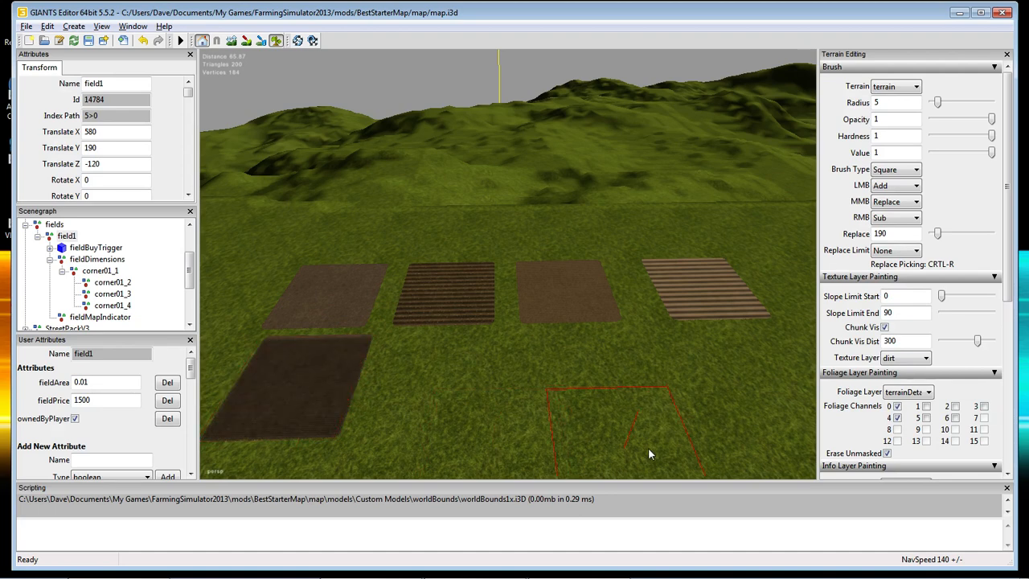
# Paint the channel 1+4 and channel 2+4 patches in row two.
pyautogui.click(896, 406)
pyautogui.click(926, 406)
pyautogui.click(438, 385)
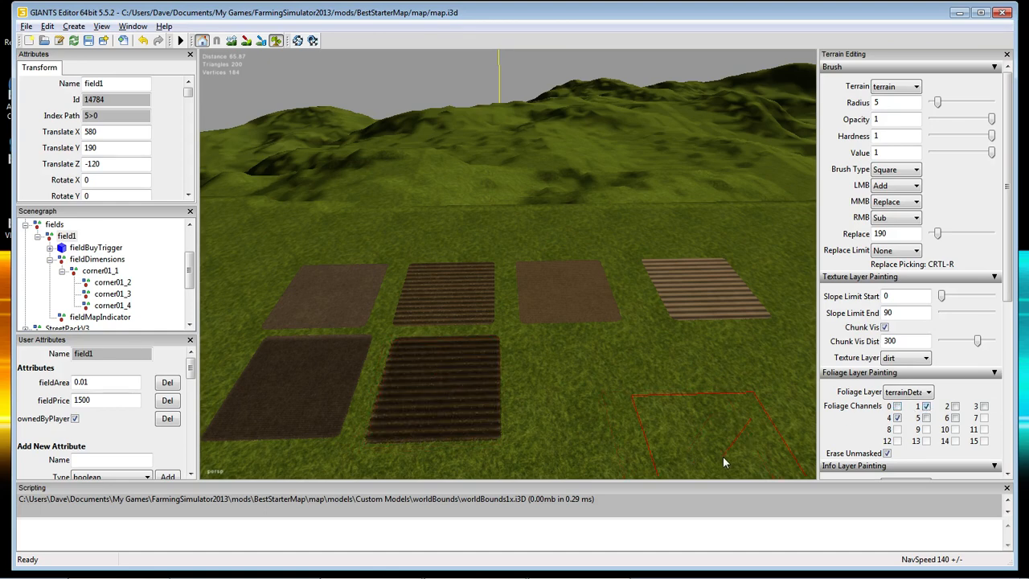
pyautogui.click(926, 407)
pyautogui.click(954, 407)
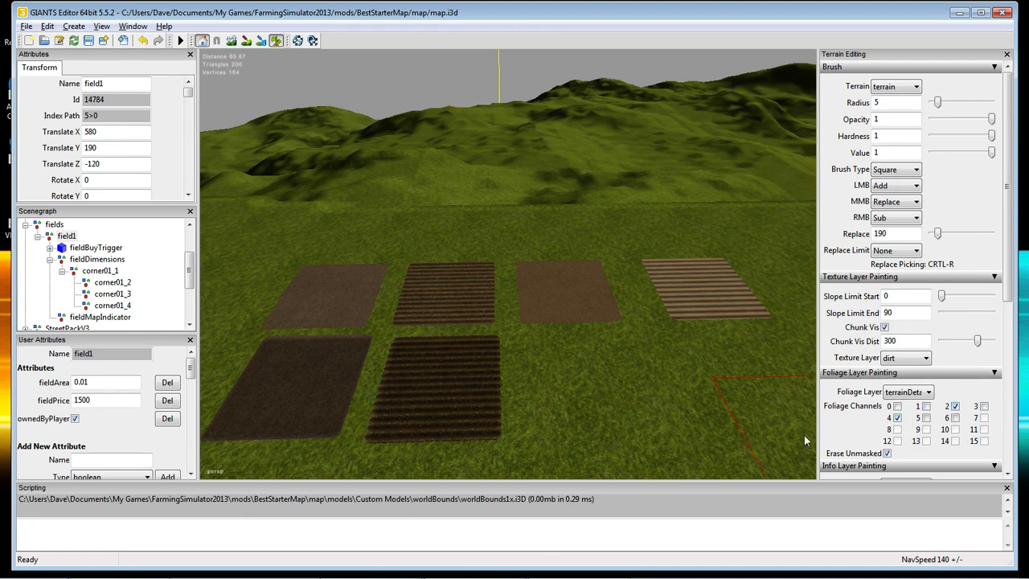
pyautogui.click(583, 375)
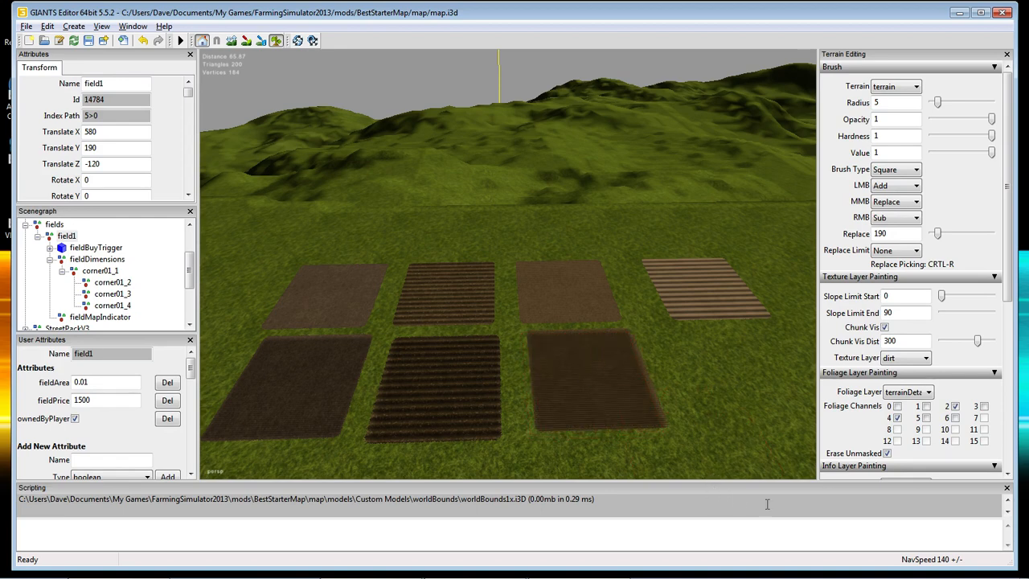
# Paint the channel 3+4 patch ending row two, then untick channels 3 and 4.
pyautogui.click(954, 406)
pyautogui.click(983, 407)
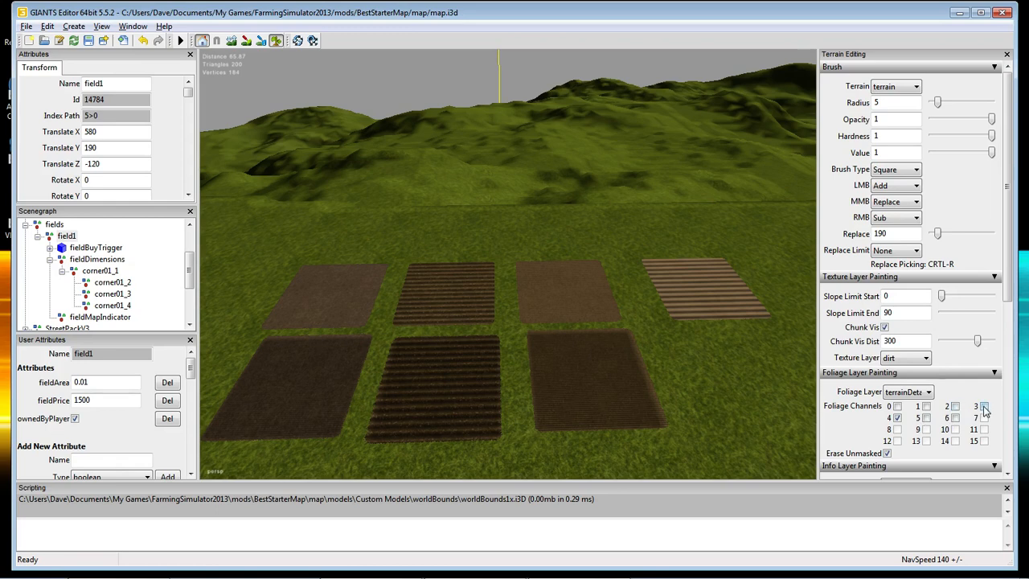
pyautogui.click(749, 380)
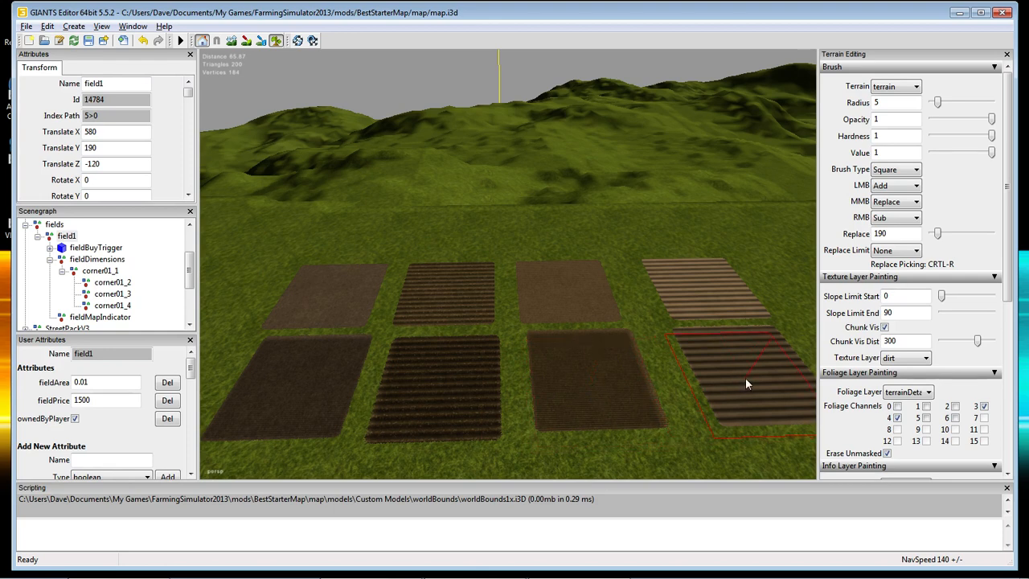
pyautogui.click(983, 407)
pyautogui.click(897, 418)
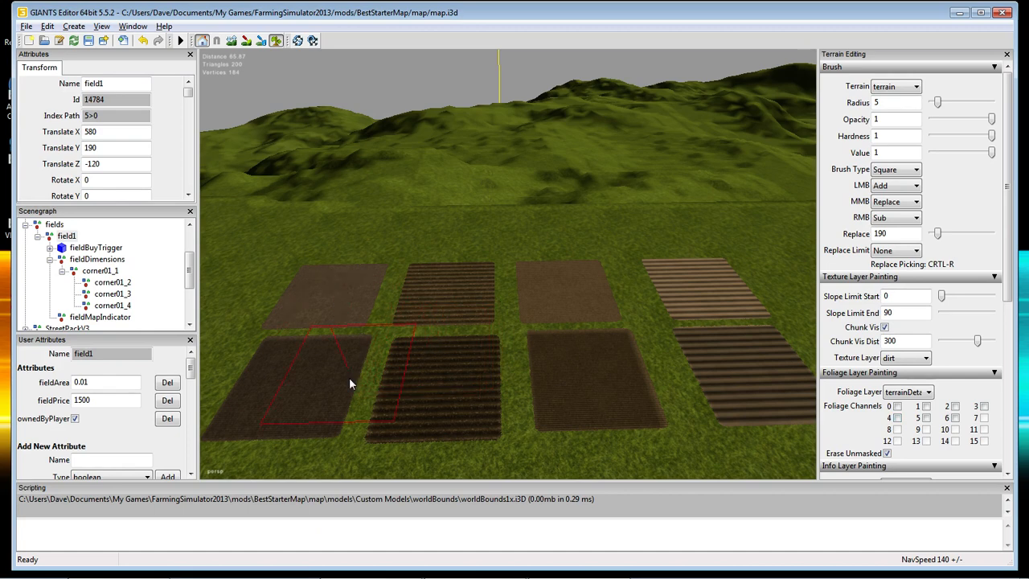
# Move the view onto empty grass beyond the rows and leave only foliage channel 1 ticked.
pyautogui.scroll(2, 424, 379)
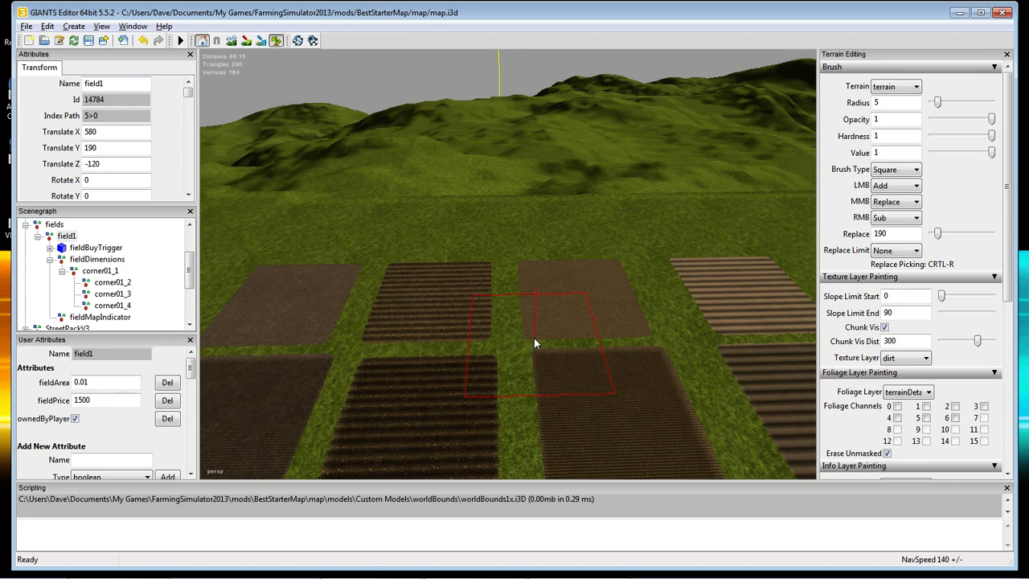
pyautogui.moveTo(453, 390)
pyautogui.keyDown('alt'); pyautogui.mouseDown(button='right')
pyautogui.moveTo(466, 398)
pyautogui.moveTo(462, 413)
pyautogui.moveTo(409, 411)
pyautogui.moveTo(431, 416)
pyautogui.mouseUp(button='right'); pyautogui.keyUp('alt')
pyautogui.keyDown('alt'); pyautogui.moveTo(430, 412); pyautogui.dragTo(435, 411); pyautogui.keyUp('alt')
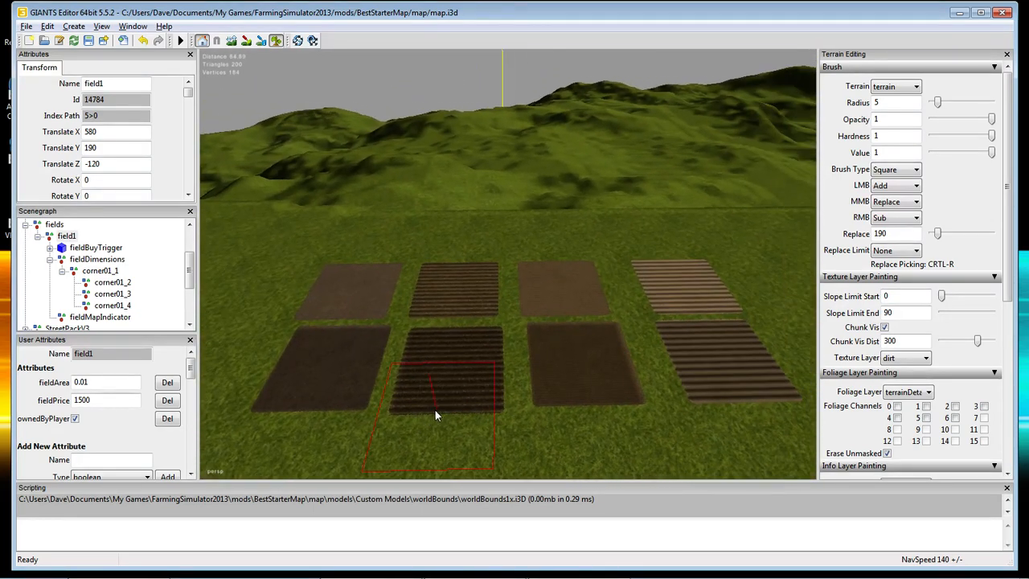
pyautogui.keyDown('alt'); pyautogui.moveTo(435, 411); pyautogui.dragTo(458, 413, button='middle'); pyautogui.keyUp('alt')
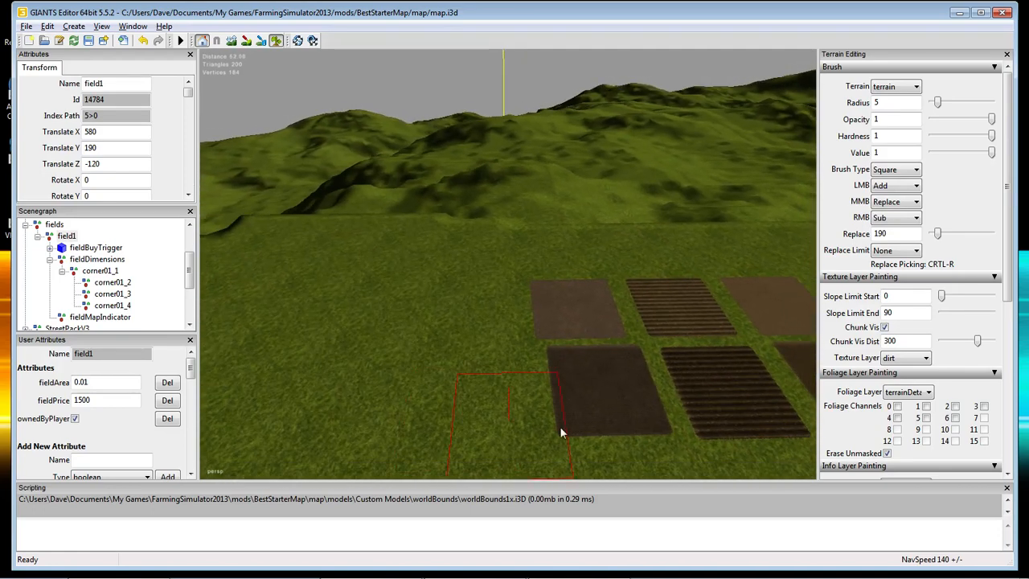
pyautogui.click(896, 405)
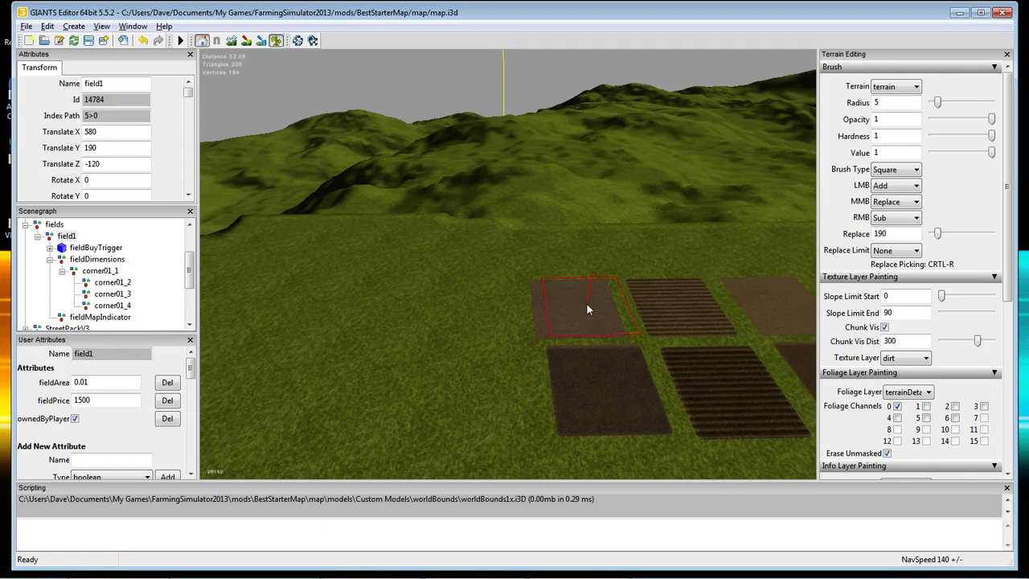
pyautogui.click(897, 407)
pyautogui.click(925, 407)
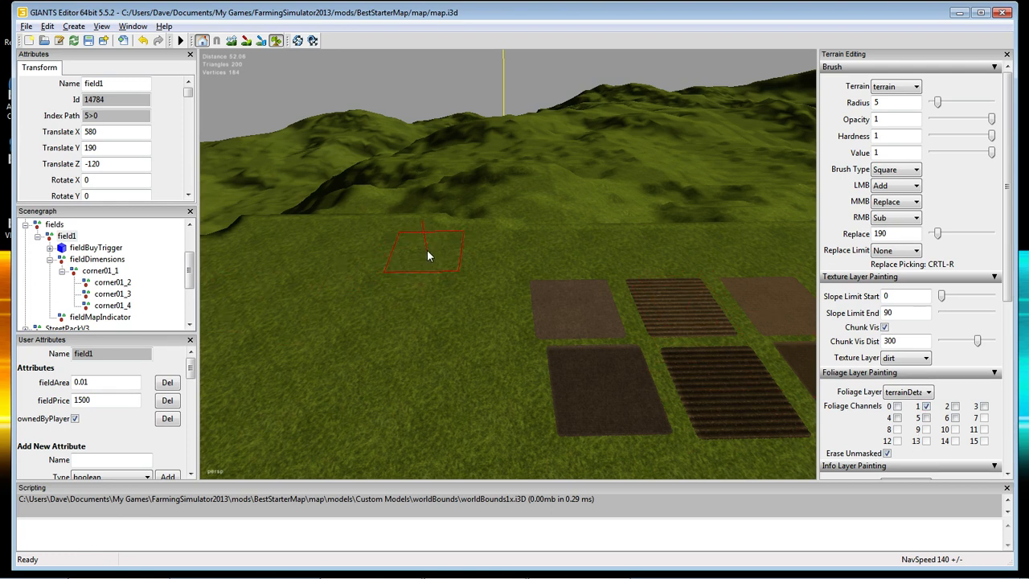
# Paint a channel 1 patch and a channel 1+4 patch side by side, then untick channel 4.
pyautogui.click(314, 260)
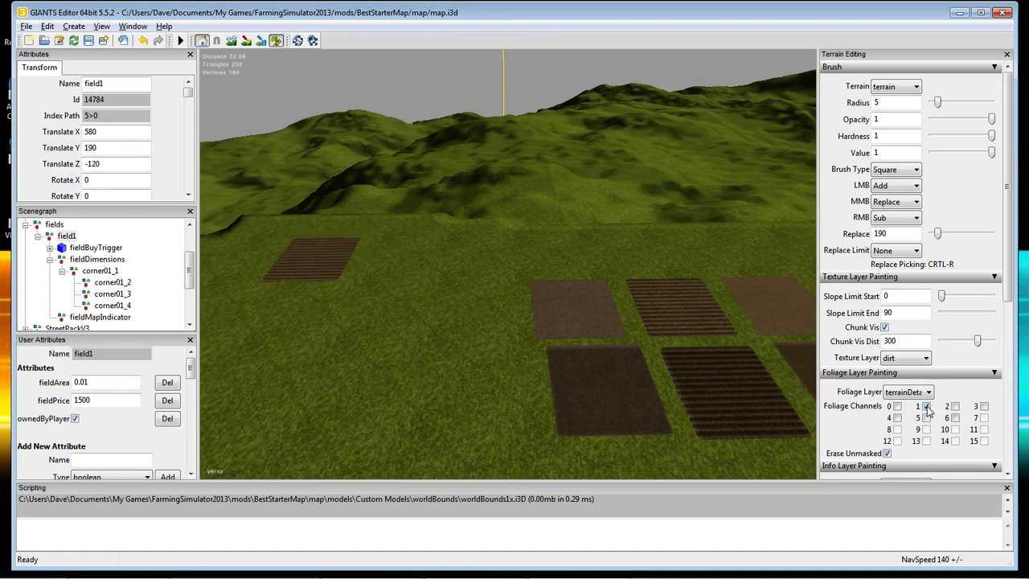
pyautogui.click(897, 417)
pyautogui.click(404, 257)
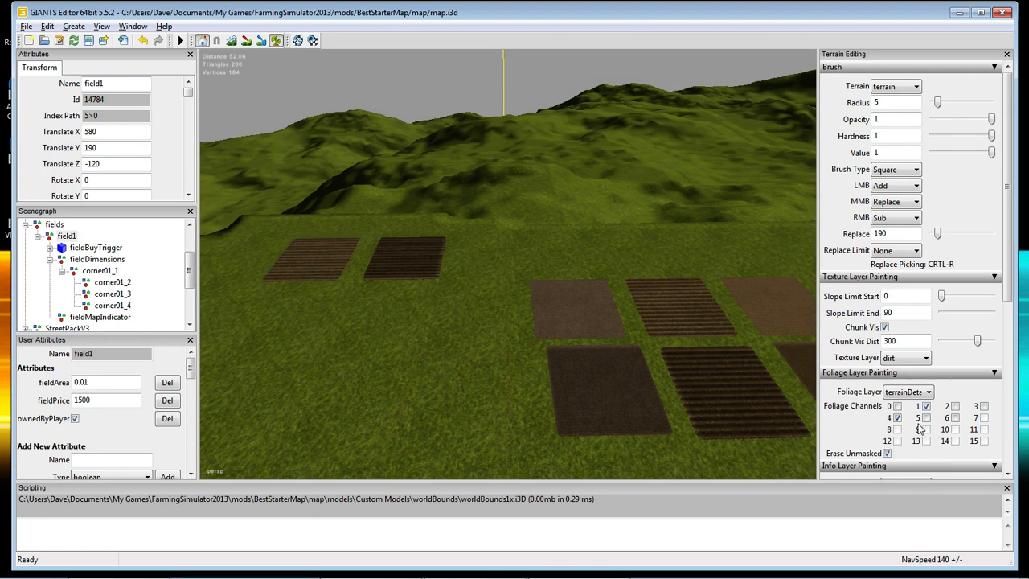
pyautogui.click(896, 418)
pyautogui.click(926, 408)
pyautogui.scroll(-4, 491, 318)
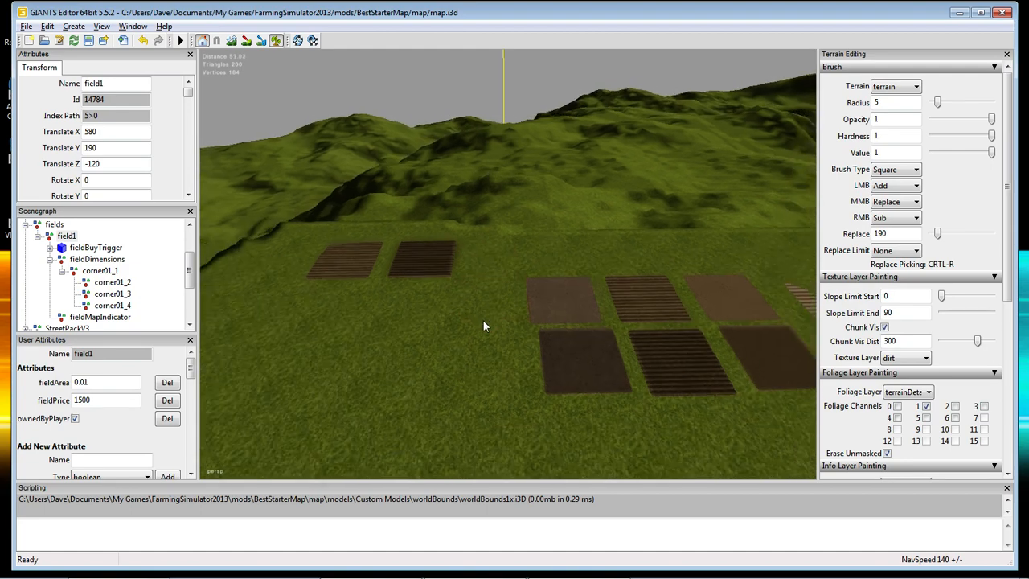
pyautogui.moveTo(480, 322)
pyautogui.keyDown('alt'); pyautogui.mouseDown()
pyautogui.moveTo(4, 312)
pyautogui.moveTo(214, 283)
pyautogui.moveTo(211, 224)
pyautogui.moveTo(222, 249)
pyautogui.moveTo(519, 259)
pyautogui.moveTo(806, 252)
pyautogui.moveTo(464, 299)
pyautogui.moveTo(488, 300)
pyautogui.moveTo(544, 274)
pyautogui.moveTo(548, 236)
pyautogui.moveTo(547, 260)
pyautogui.moveTo(308, 305)
pyautogui.moveTo(244, 292)
pyautogui.moveTo(241, 274)
pyautogui.mouseUp(); pyautogui.keyUp('alt')
pyautogui.scroll(5, 314, 302)
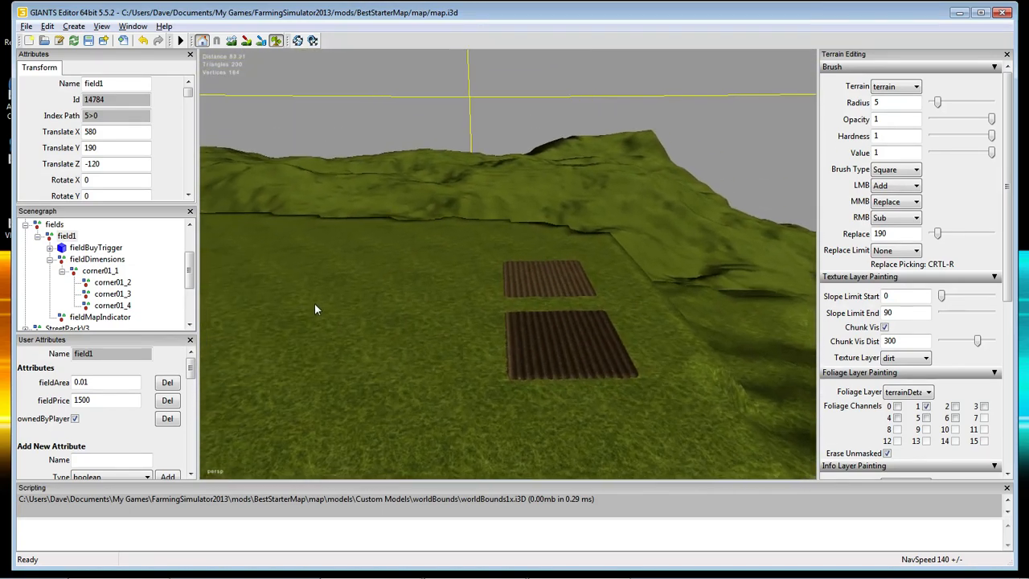
pyautogui.moveTo(314, 301)
pyautogui.keyDown('alt'); pyautogui.mouseDown()
pyautogui.moveTo(309, 358)
pyautogui.moveTo(366, 341)
pyautogui.mouseUp(); pyautogui.keyUp('alt')
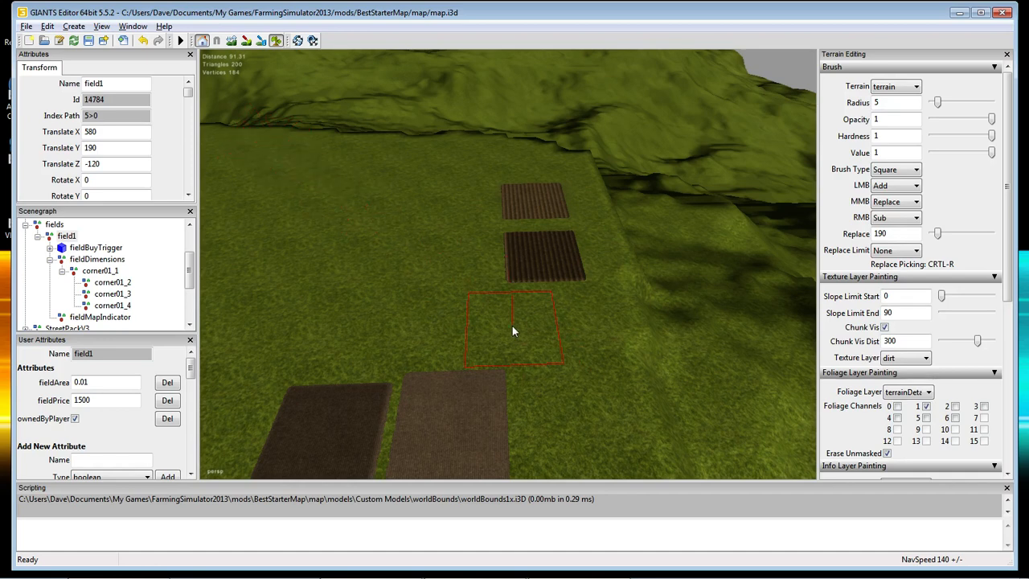
# Paint a channel 1+5 patch, then a channel 1+6 patch beside it.
pyautogui.click(925, 418)
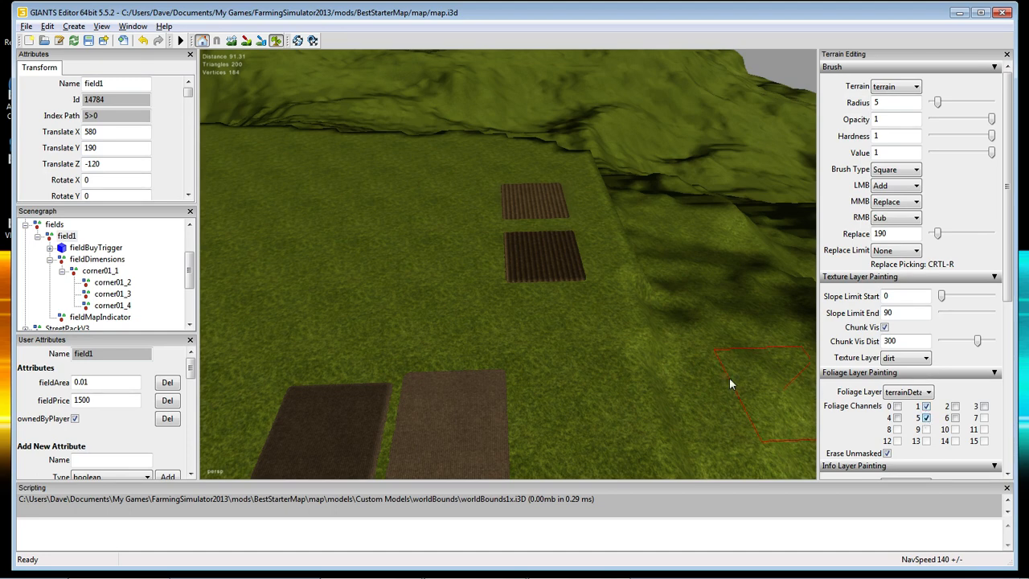
pyautogui.click(455, 206)
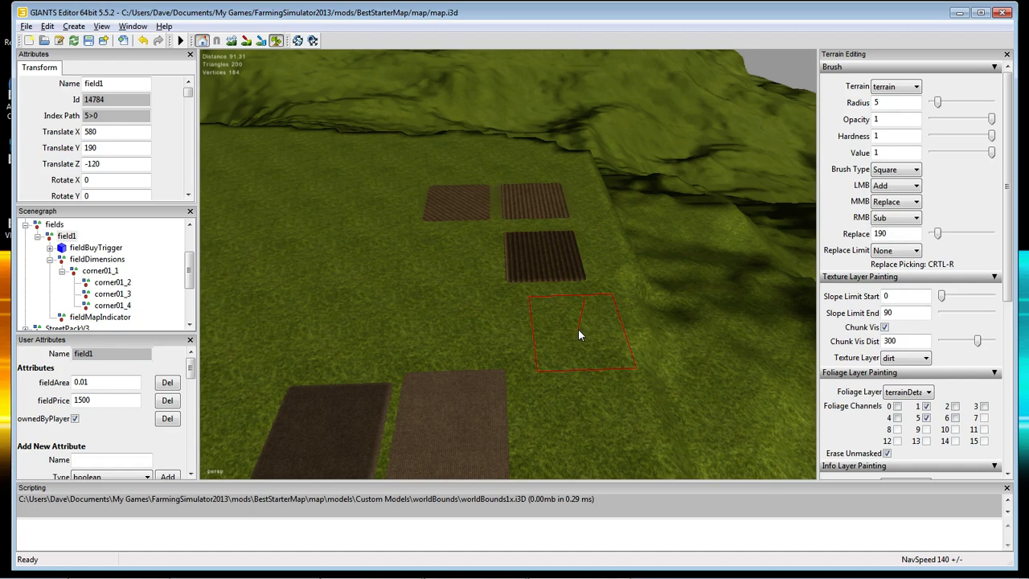
pyautogui.click(926, 418)
pyautogui.click(955, 419)
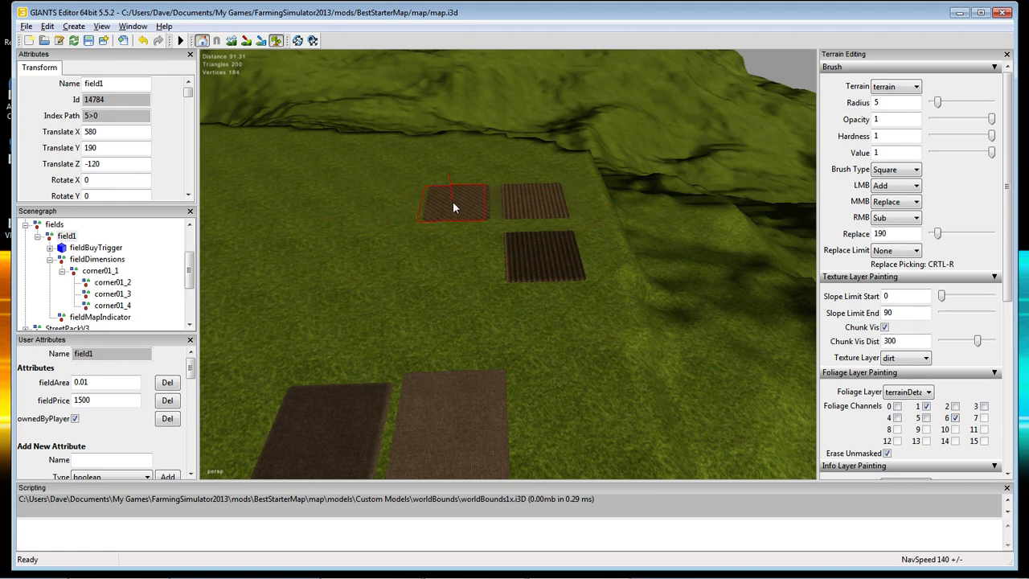
pyautogui.click(381, 204)
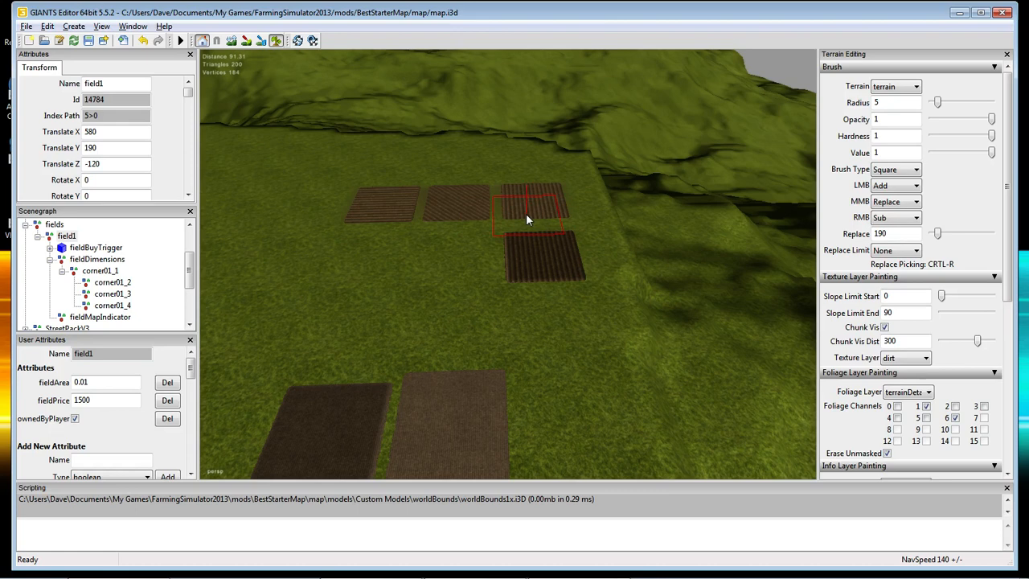
# Paint a channel 1+5+6 patch, then a channel 1+4+5 patch.
pyautogui.click(925, 419)
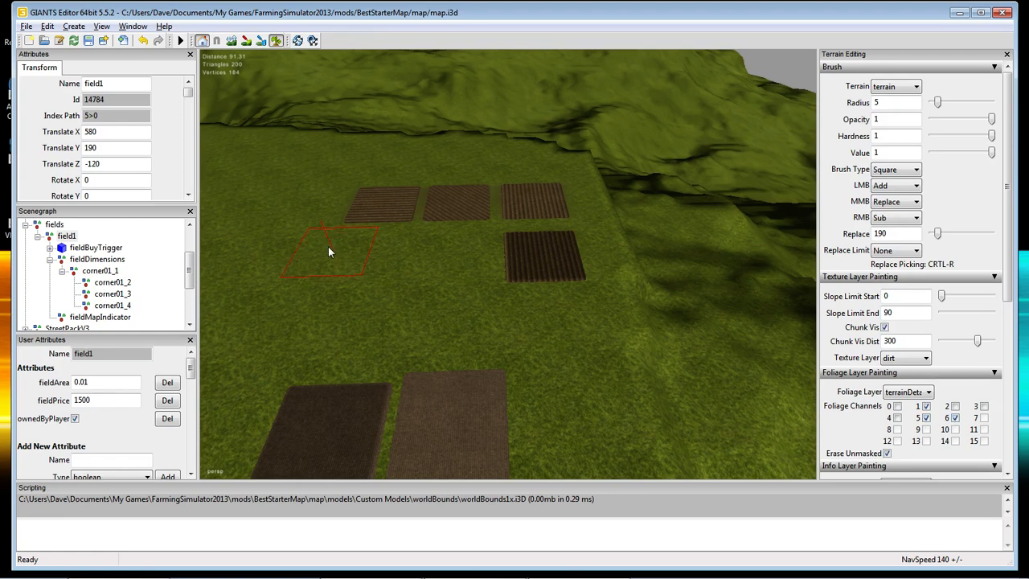
pyautogui.click(304, 203)
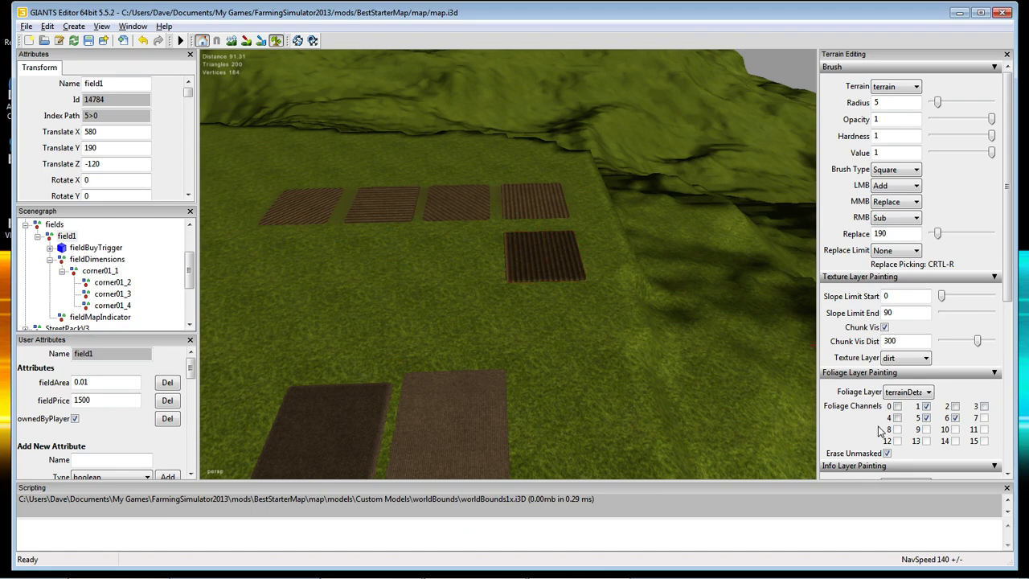
pyautogui.click(925, 418)
pyautogui.click(955, 418)
pyautogui.click(897, 418)
pyautogui.click(926, 418)
pyautogui.click(454, 253)
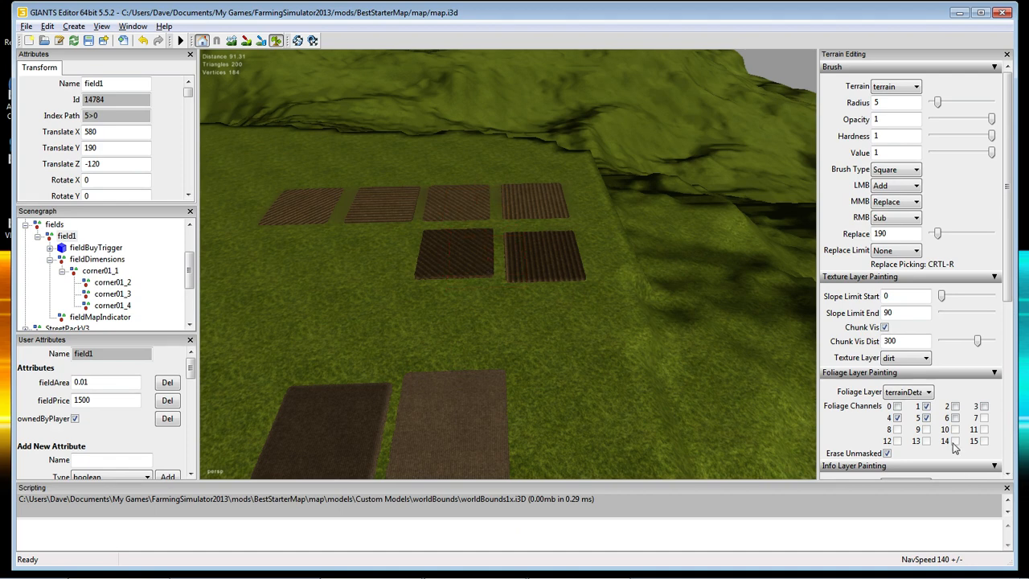
# Paint channel 1+4+6 and channel 1+4+5+6 patches at the second row's left end.
pyautogui.click(926, 418)
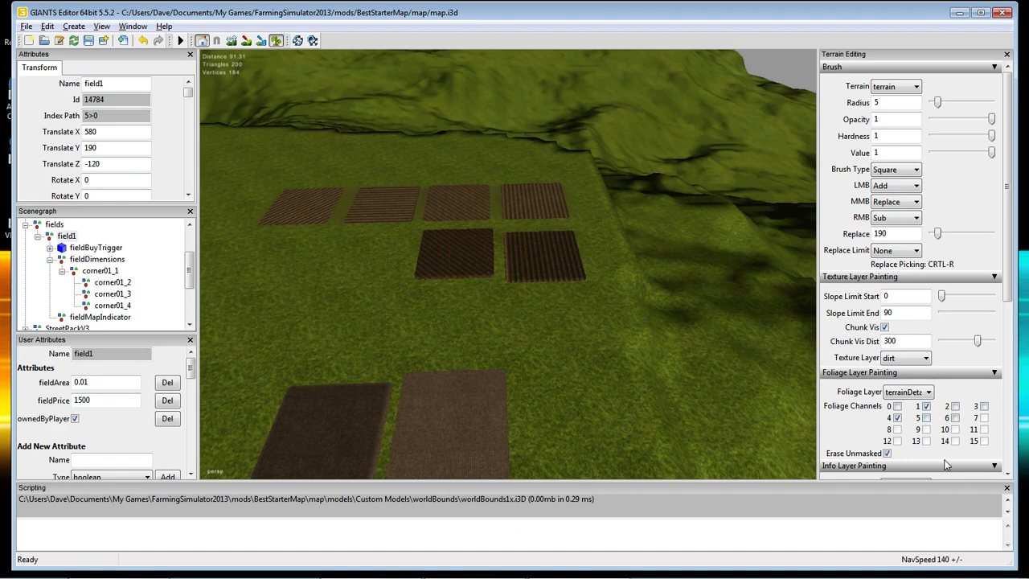
pyautogui.click(955, 418)
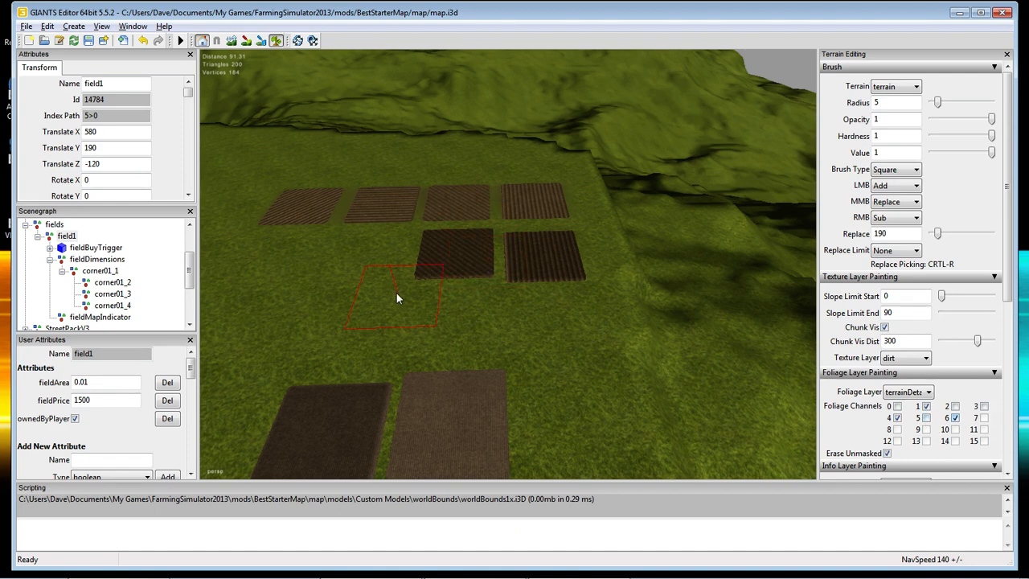
pyautogui.click(370, 253)
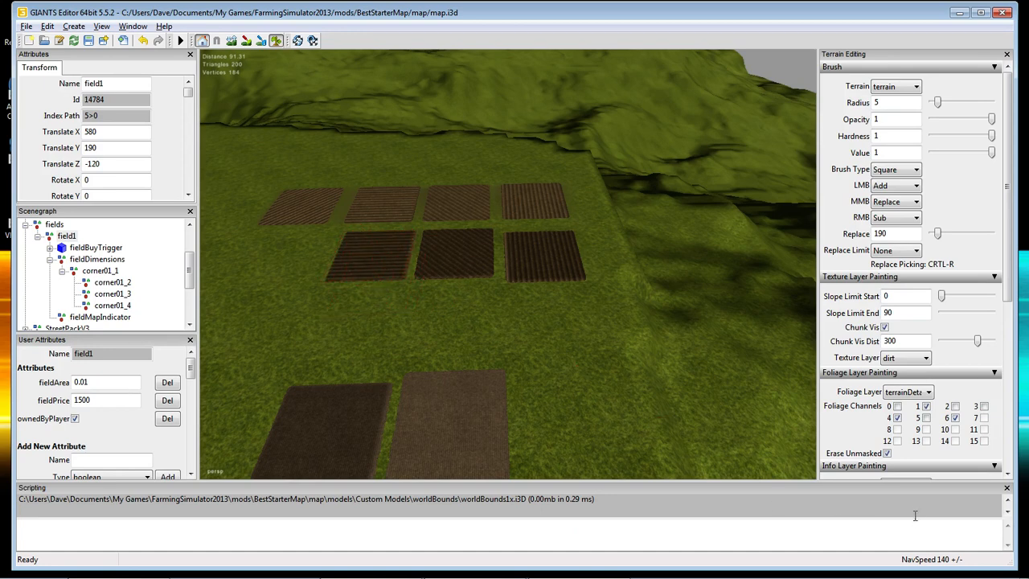
pyautogui.click(926, 418)
pyautogui.click(283, 255)
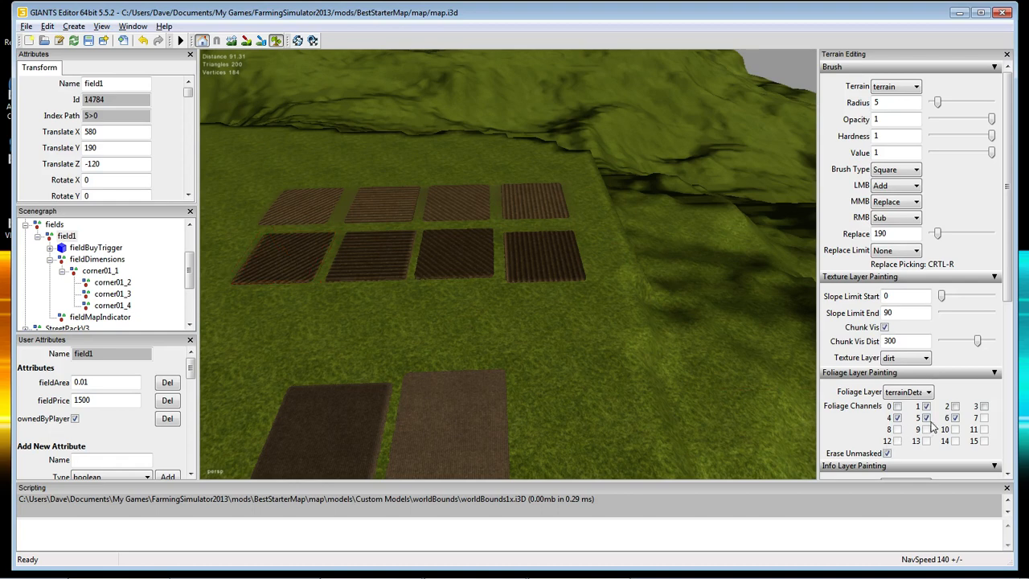
# Set foliage channels to 2, 4 and 6 only and paint a patch below the rows.
pyautogui.click(897, 406)
pyautogui.click(926, 407)
pyautogui.click(926, 406)
pyautogui.click(954, 406)
pyautogui.click(984, 406)
pyautogui.click(897, 405)
pyautogui.click(926, 406)
pyautogui.click(983, 406)
pyautogui.click(926, 417)
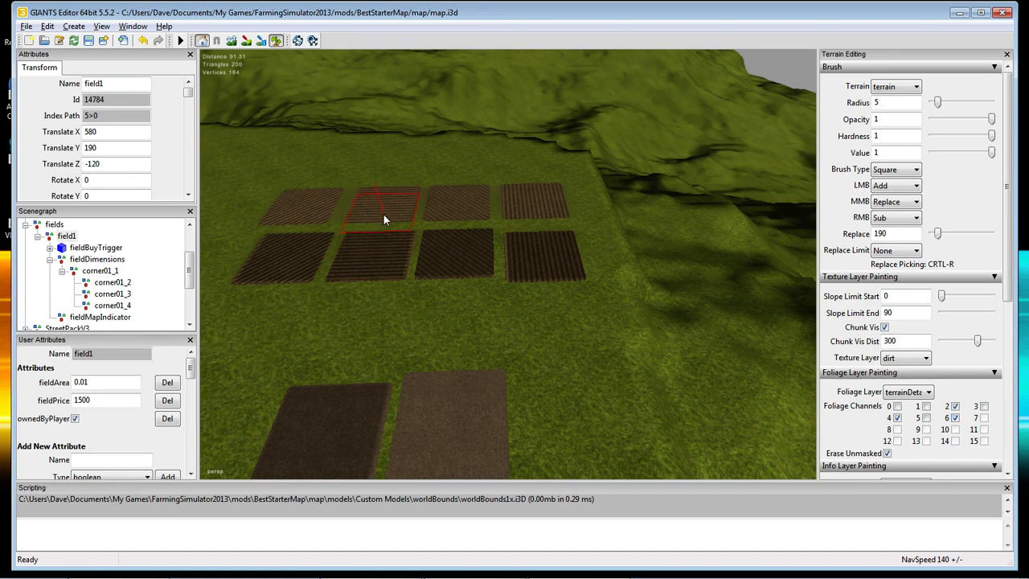
pyautogui.click(573, 354)
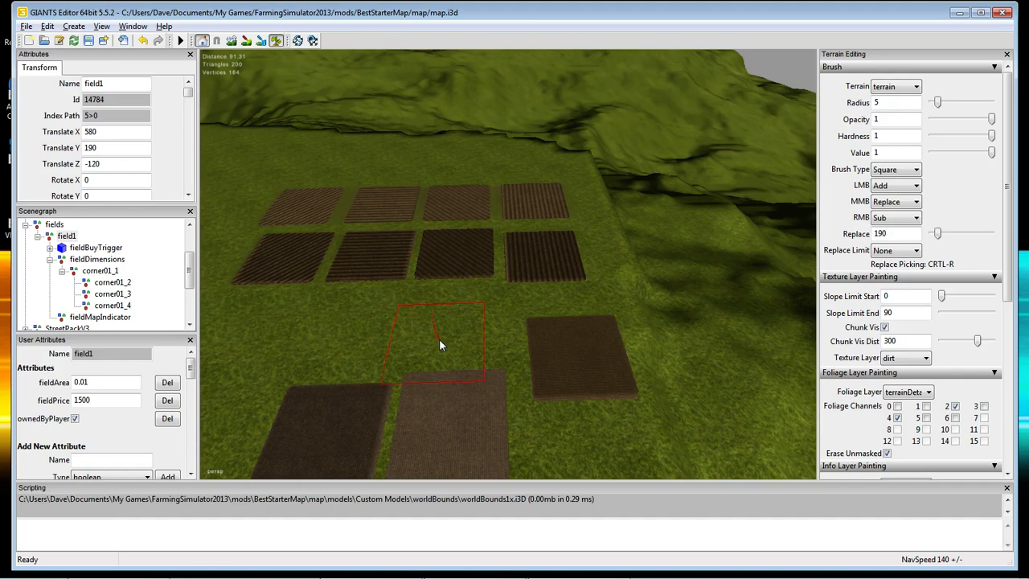
# Fly over the grass to field1's marker and inspect its fieldDimensions corner points.
pyautogui.moveTo(455, 337)
pyautogui.keyDown('alt'); pyautogui.mouseDown()
pyautogui.moveTo(291, 268)
pyautogui.moveTo(283, 253)
pyautogui.mouseUp(); pyautogui.keyUp('alt')
pyautogui.keyDown('alt'); pyautogui.moveTo(323, 292); pyautogui.dragTo(347, 251, button='right'); pyautogui.keyUp('alt')
pyautogui.keyDown('alt'); pyautogui.moveTo(353, 279); pyautogui.dragTo(704, 345); pyautogui.keyUp('alt')
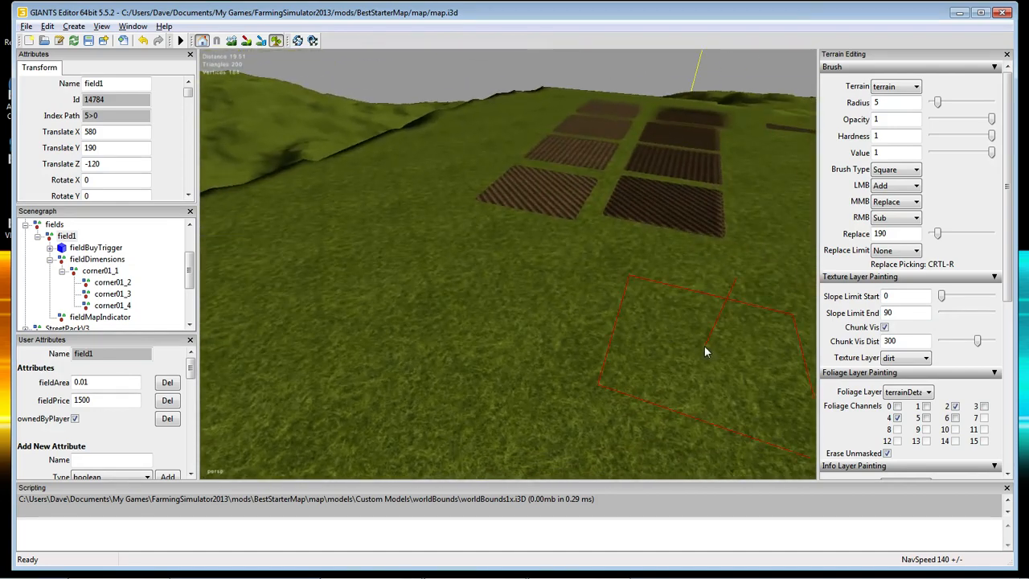
pyautogui.keyDown('alt'); pyautogui.moveTo(704, 346); pyautogui.dragTo(598, 380, button='right'); pyautogui.keyUp('alt')
pyautogui.moveTo(598, 379)
pyautogui.keyDown('alt'); pyautogui.mouseDown()
pyautogui.moveTo(591, 451)
pyautogui.moveTo(640, 458)
pyautogui.mouseUp(); pyautogui.keyUp('alt')
pyautogui.keyDown('alt'); pyautogui.moveTo(572, 434); pyautogui.dragTo(515, 404, button='right'); pyautogui.keyUp('alt')
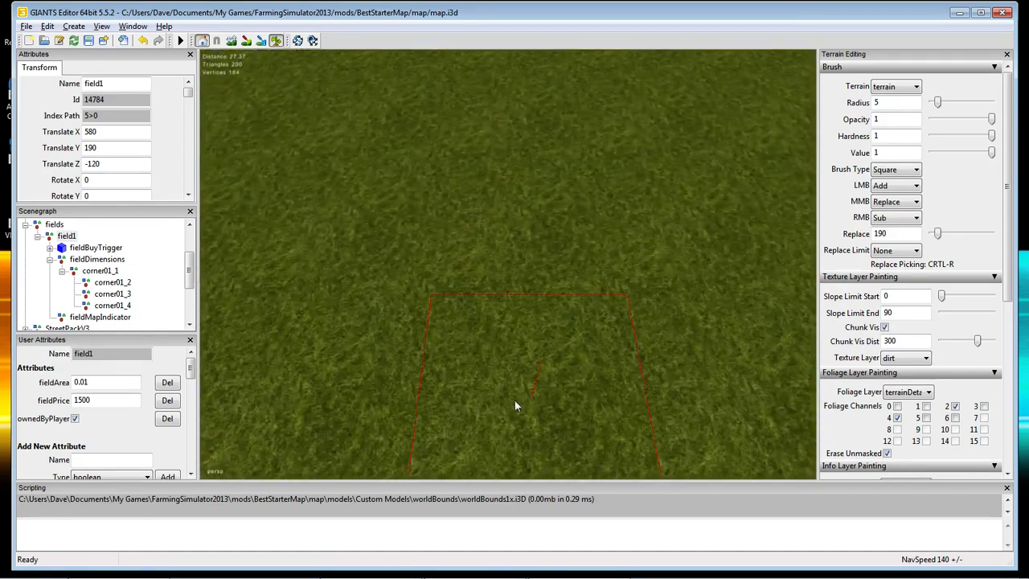
pyautogui.keyDown('alt'); pyautogui.moveTo(518, 419); pyautogui.dragTo(519, 355); pyautogui.keyUp('alt')
pyautogui.keyDown('alt'); pyautogui.moveTo(522, 354); pyautogui.dragTo(521, 368, button='right'); pyautogui.keyUp('alt')
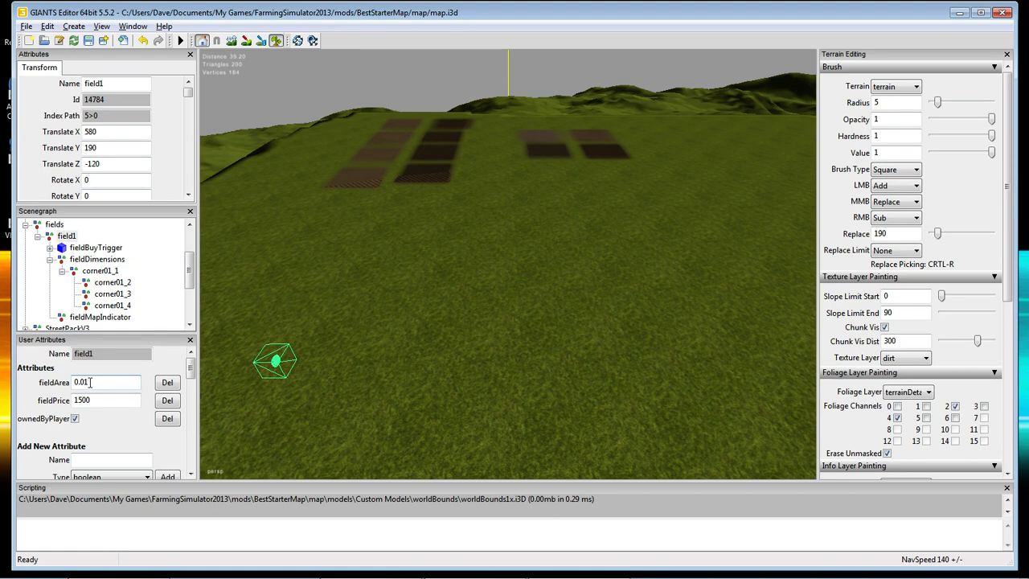
pyautogui.click(96, 270)
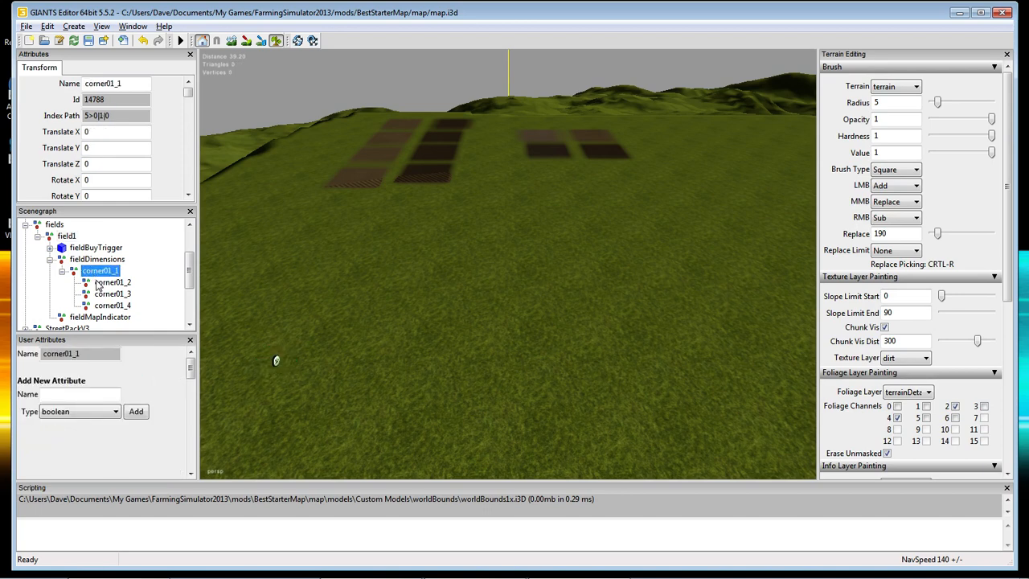
pyautogui.click(98, 284)
pyautogui.click(104, 295)
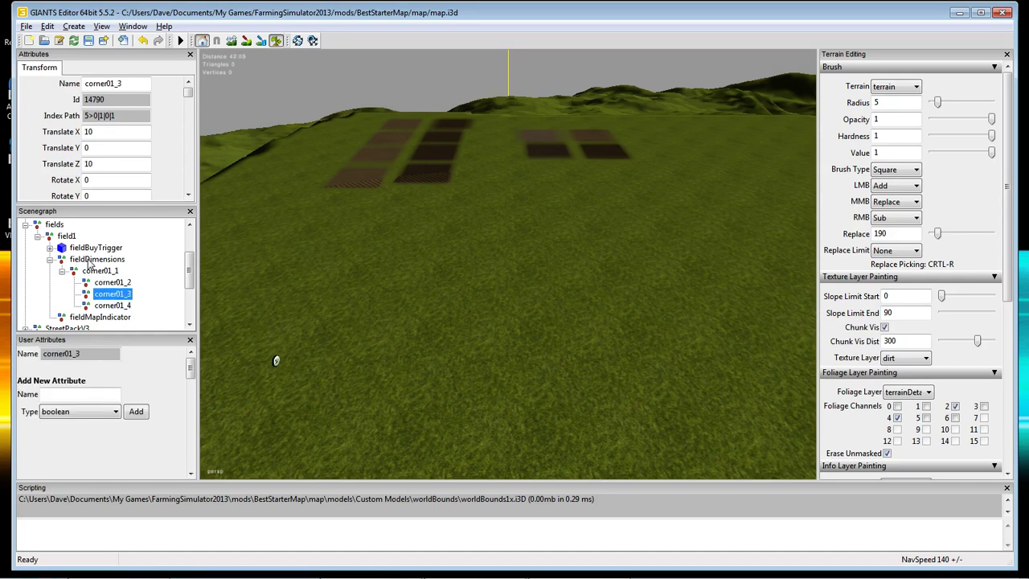
pyautogui.click(90, 261)
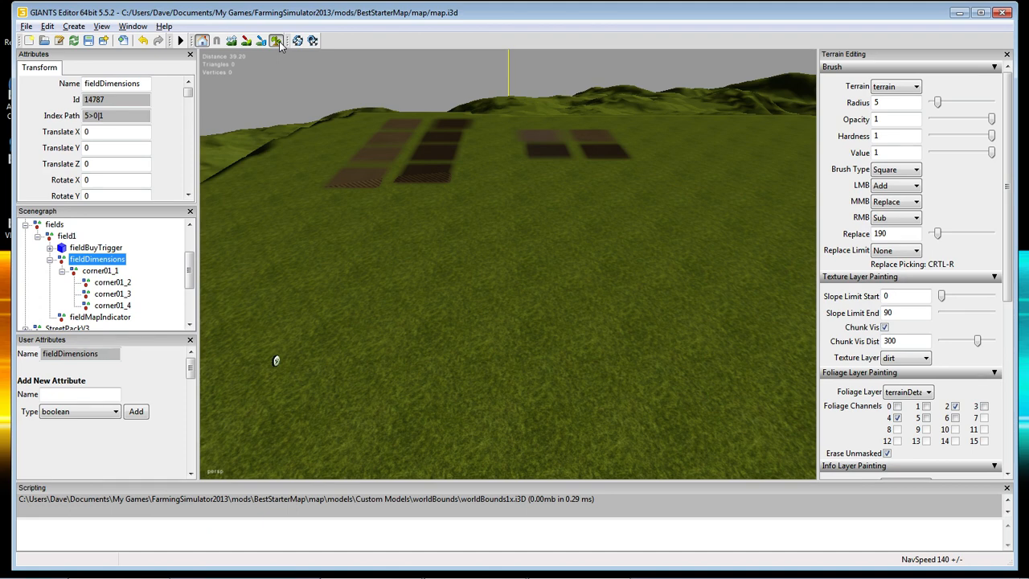
# Paint a square patch of ploughed dirt on the grass at field1's spot.
pyautogui.click(277, 41)
pyautogui.click(480, 347)
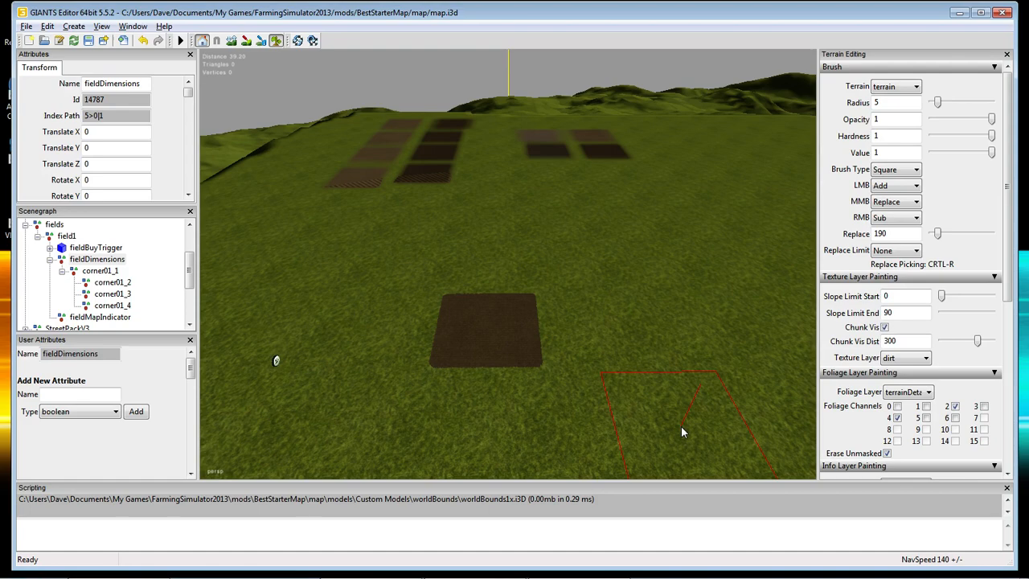
pyautogui.keyDown('alt'); pyautogui.moveTo(682, 425); pyautogui.dragTo(682, 416, button='right'); pyautogui.keyUp('alt')
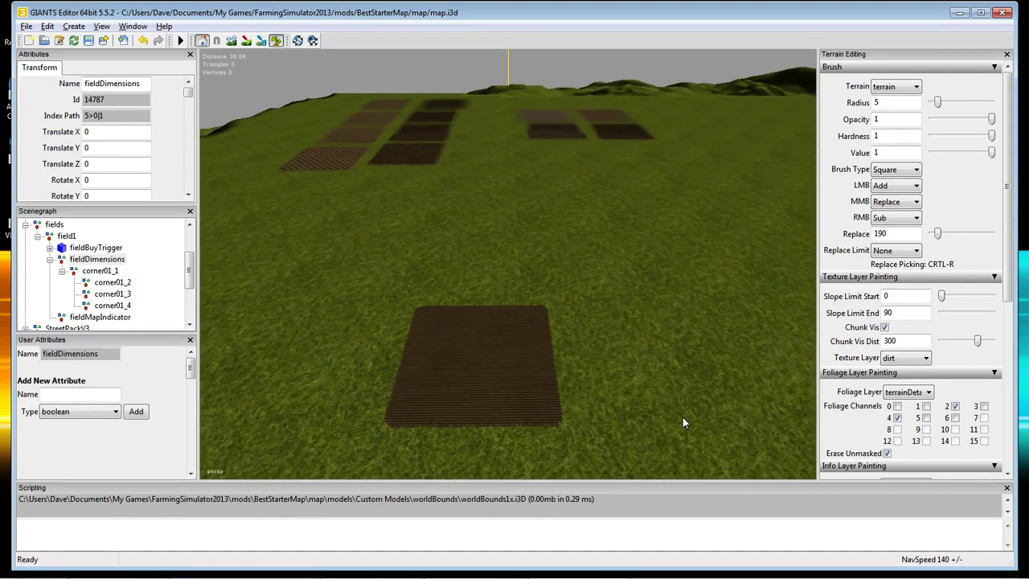
pyautogui.scroll(-2, 681, 416)
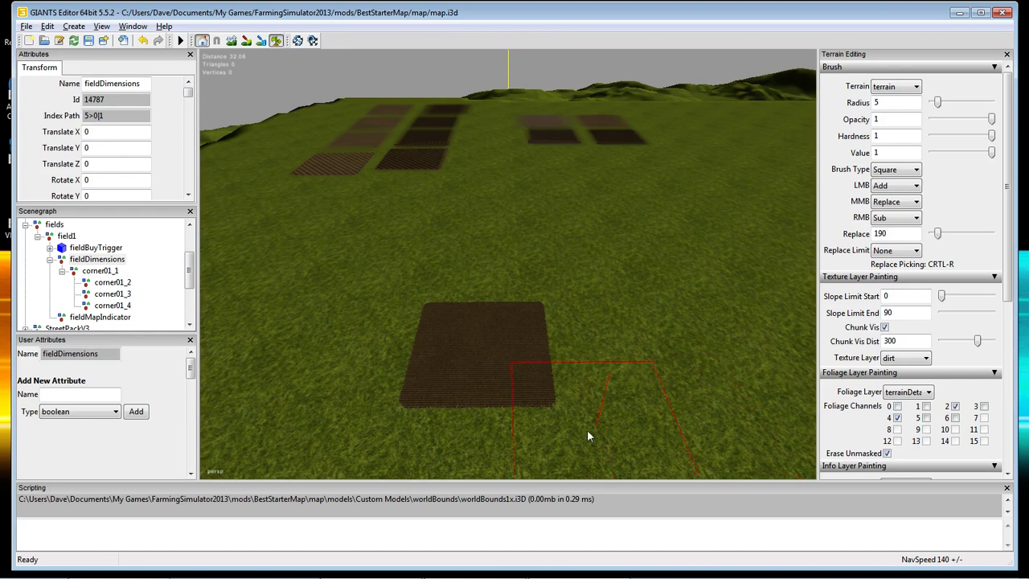
# Turn off terrain painting, collapse field1's children in the Scenegraph and reselect field1.
pyautogui.click(277, 42)
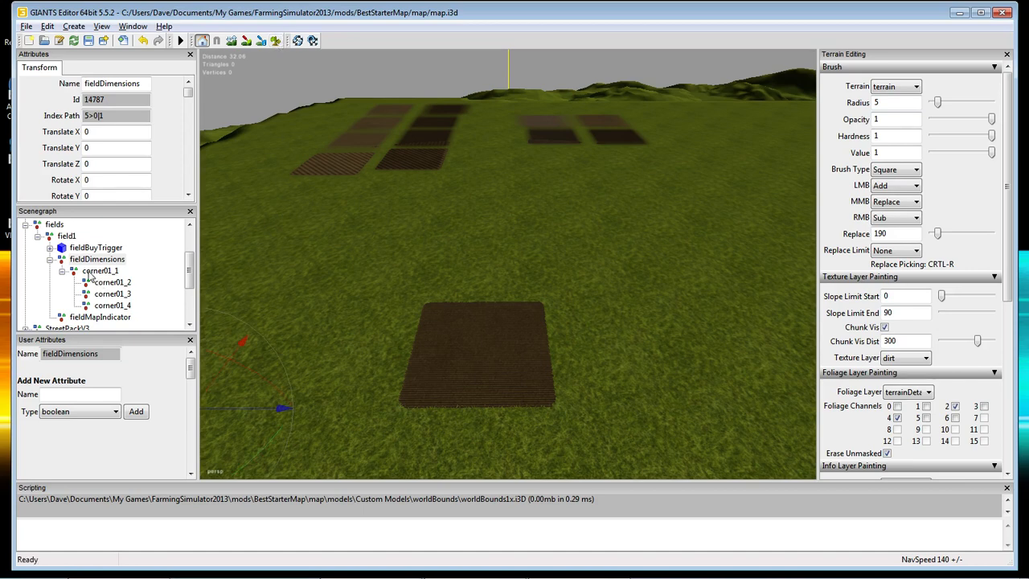
pyautogui.click(53, 237)
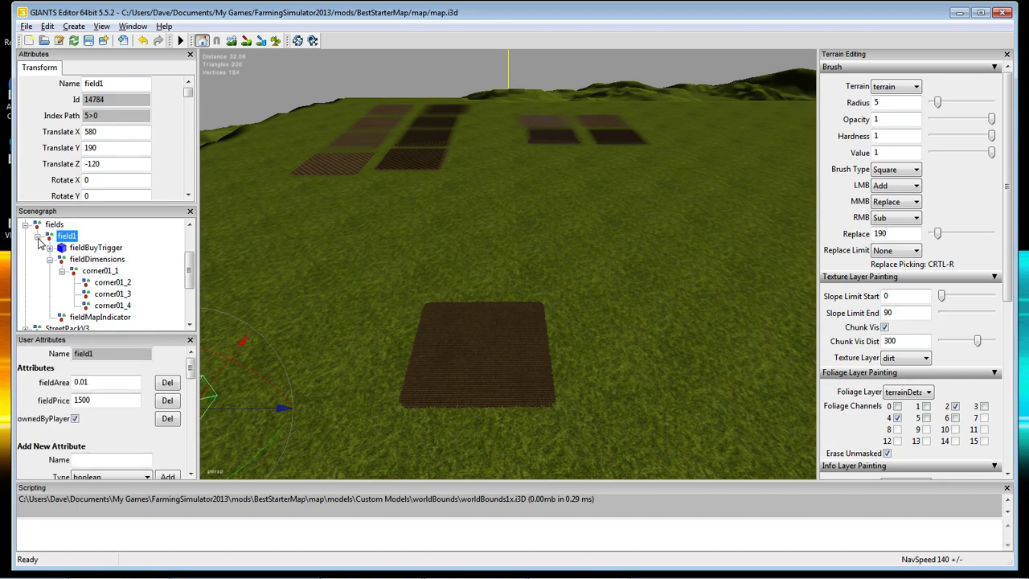
pyautogui.click(37, 237)
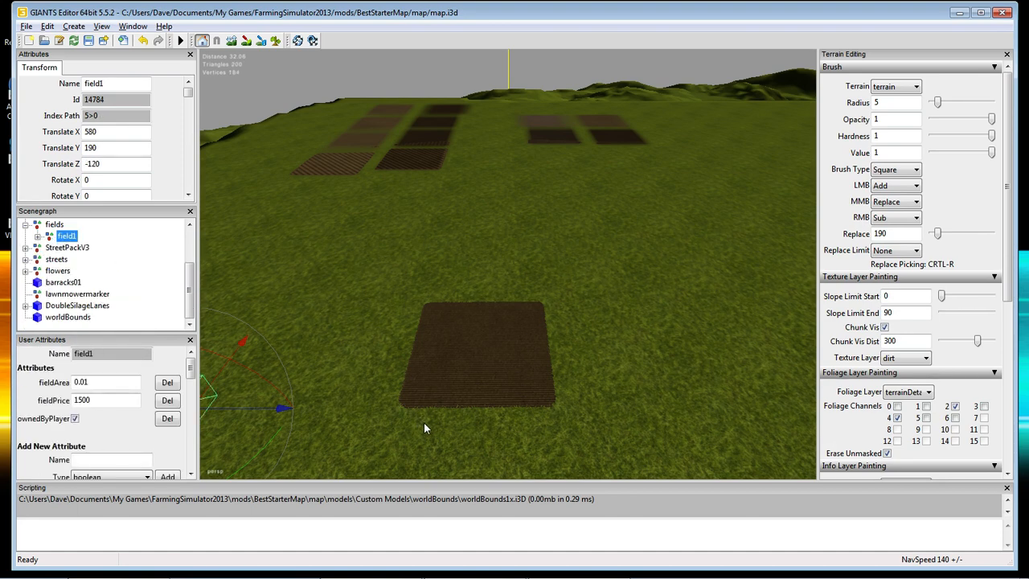
pyautogui.click(54, 224)
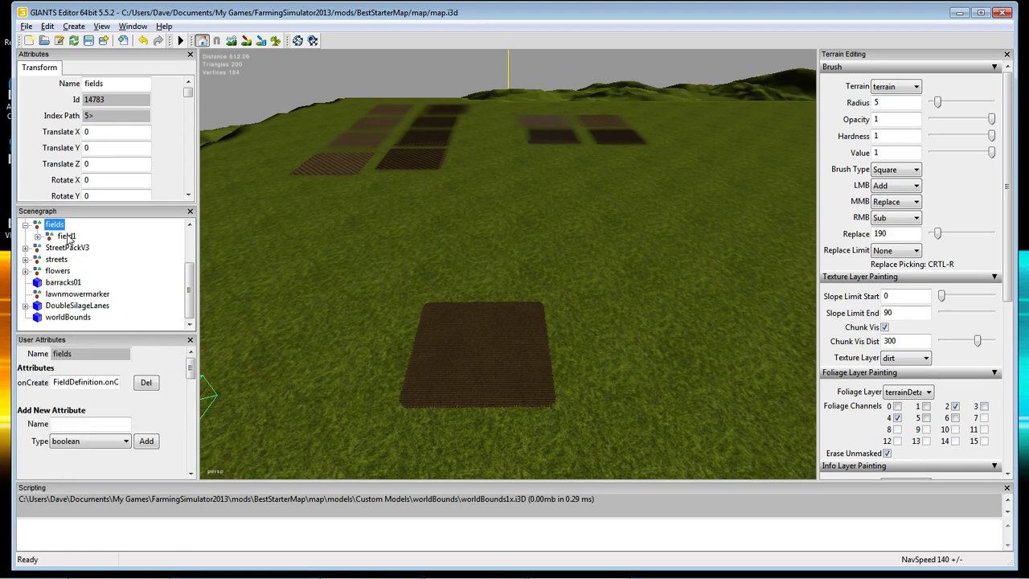
pyautogui.click(66, 236)
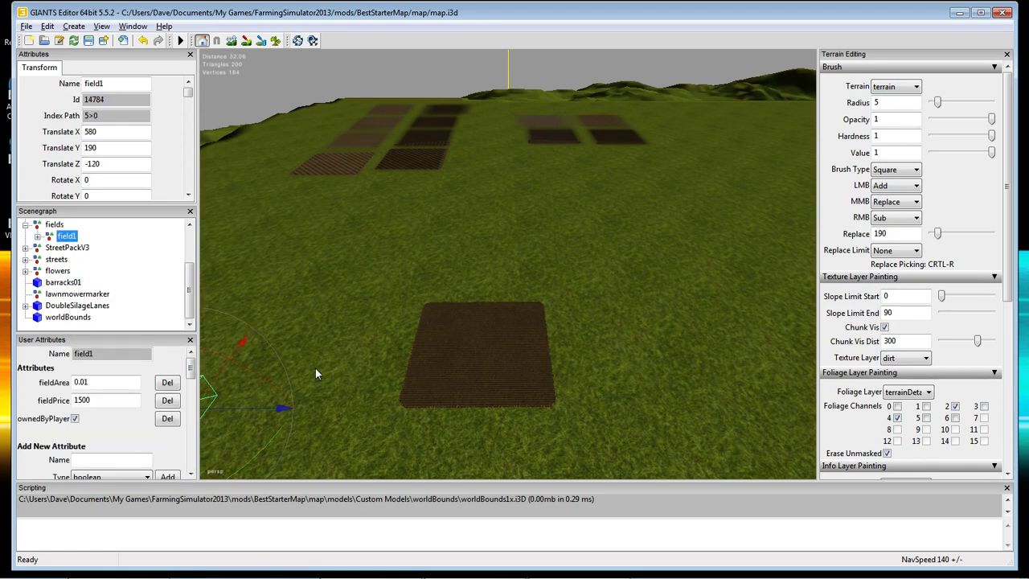
pyautogui.moveTo(357, 432)
pyautogui.keyDown('alt'); pyautogui.mouseDown()
pyautogui.moveTo(367, 425)
pyautogui.moveTo(360, 431)
pyautogui.mouseUp(); pyautogui.keyUp('alt')
pyautogui.moveTo(360, 432)
pyautogui.keyDown('alt'); pyautogui.mouseDown(button='right')
pyautogui.moveTo(366, 420)
pyautogui.moveTo(360, 432)
pyautogui.mouseUp(button='right'); pyautogui.keyUp('alt')
pyautogui.keyDown('alt'); pyautogui.moveTo(360, 432); pyautogui.dragTo(365, 431, button='middle'); pyautogui.keyUp('alt')
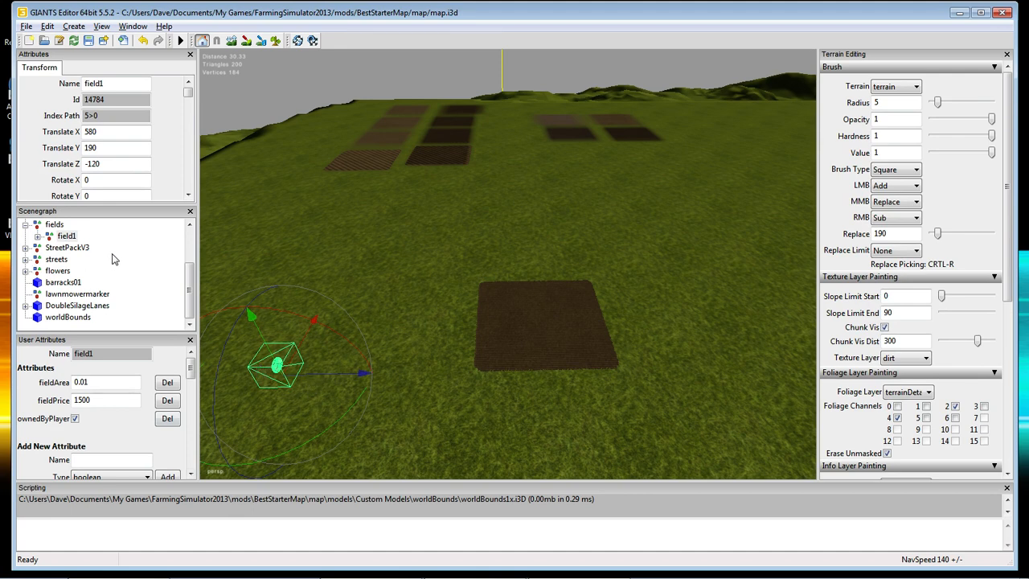
pyautogui.click(67, 235)
# Snap field1 beside the newly painted dirt field with Ctrl+B.
pyautogui.hotkey('ctrl', 'b')
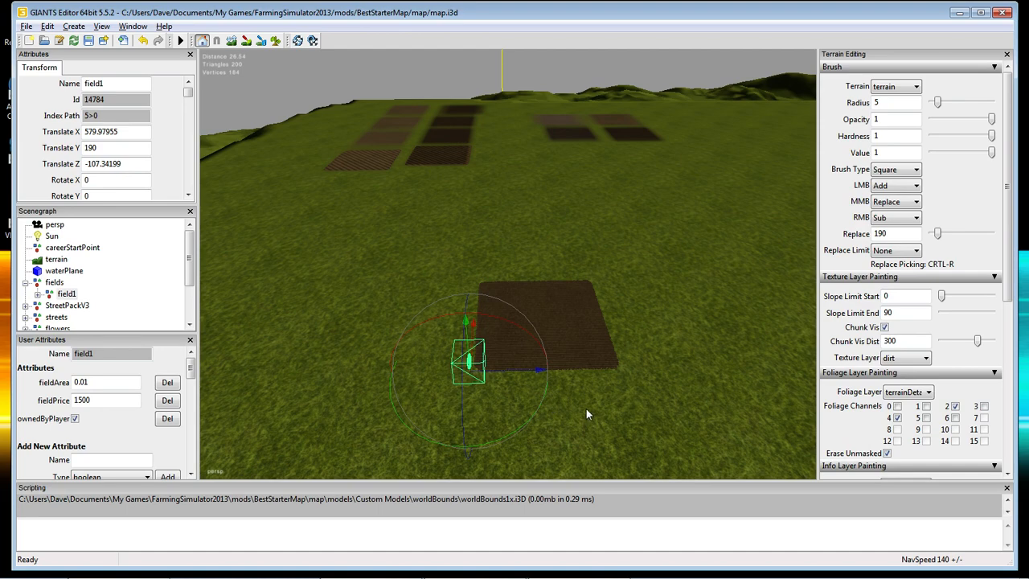
pyautogui.keyDown('alt'); pyautogui.moveTo(583, 409); pyautogui.dragTo(551, 357); pyautogui.keyUp('alt')
pyautogui.scroll(3, 582, 407)
pyautogui.scroll(5, 550, 358)
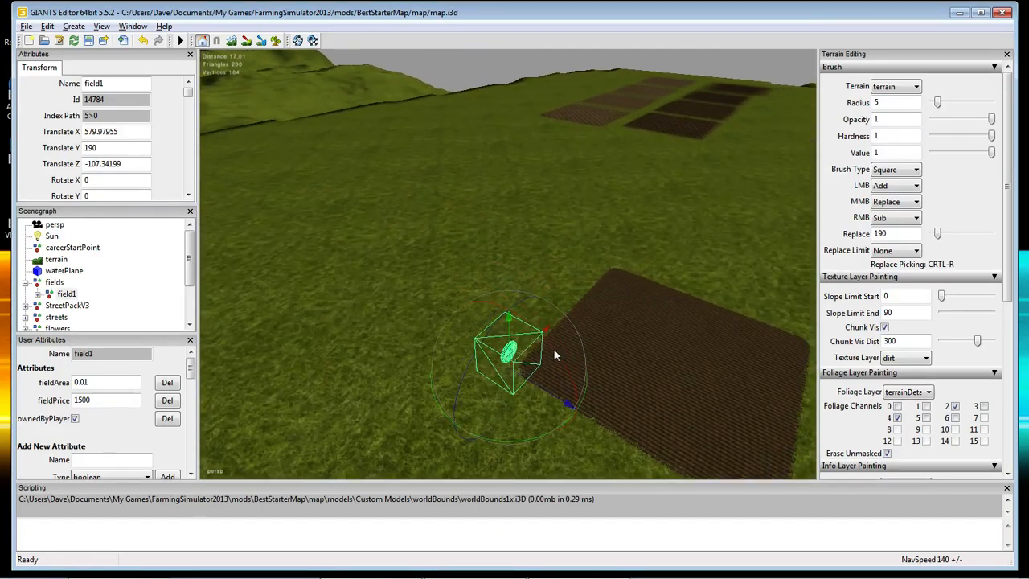
pyautogui.scroll(1, 553, 348)
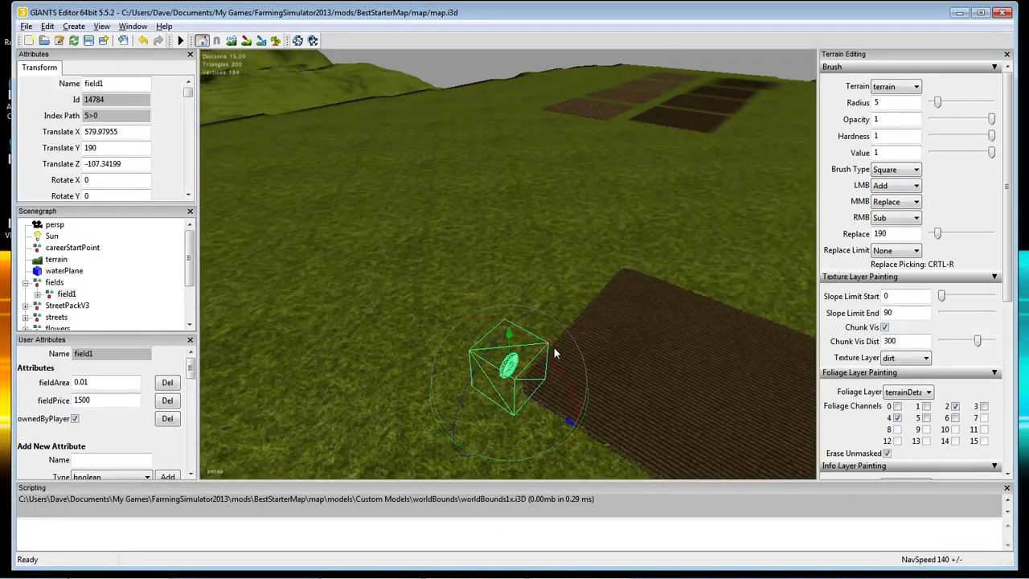
pyautogui.scroll(1, 553, 346)
# Nudge field1 along X onto the field's corner at X 579.71, Z -107.34.
pyautogui.keyDown('alt'); pyautogui.moveTo(554, 351); pyautogui.dragTo(622, 398); pyautogui.keyUp('alt')
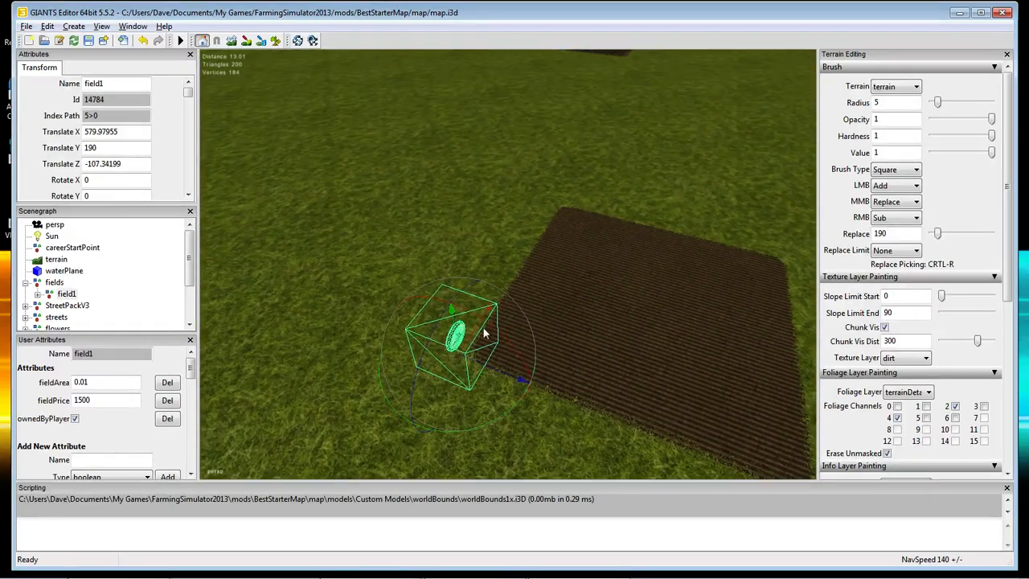
pyautogui.keyDown('alt'); pyautogui.moveTo(630, 368); pyautogui.dragTo(669, 370, button='right'); pyautogui.keyUp('alt')
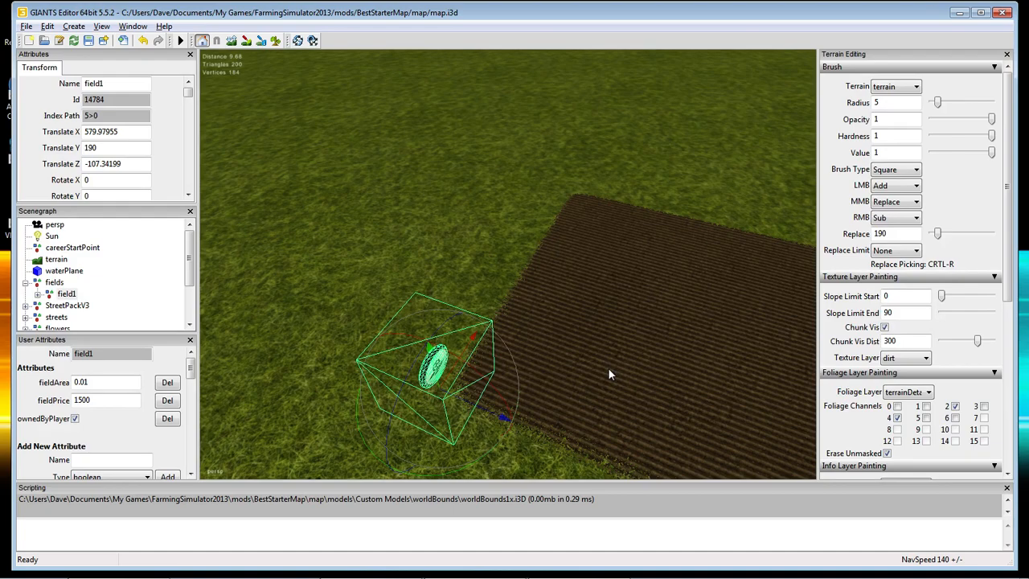
pyautogui.keyDown('alt'); pyautogui.moveTo(609, 369); pyautogui.dragTo(592, 353, button='right'); pyautogui.keyUp('alt')
pyautogui.keyDown('alt'); pyautogui.moveTo(592, 353); pyautogui.dragTo(385, 360); pyautogui.keyUp('alt')
pyautogui.scroll(-3, 388, 364)
pyautogui.scroll(-2, 398, 375)
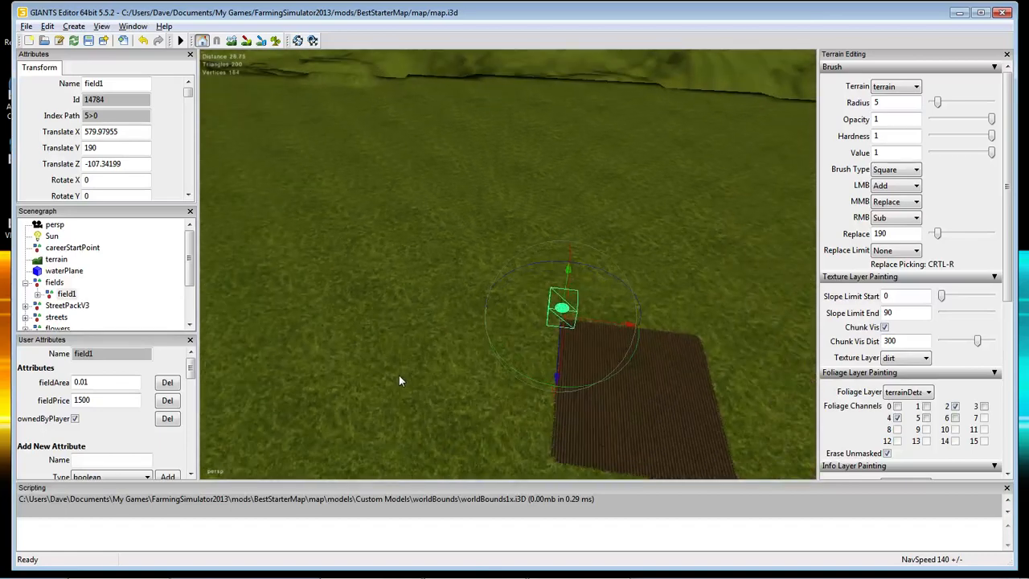
pyautogui.scroll(-2, 398, 377)
pyautogui.keyDown('alt'); pyautogui.moveTo(397, 384); pyautogui.dragTo(487, 385); pyautogui.keyUp('alt')
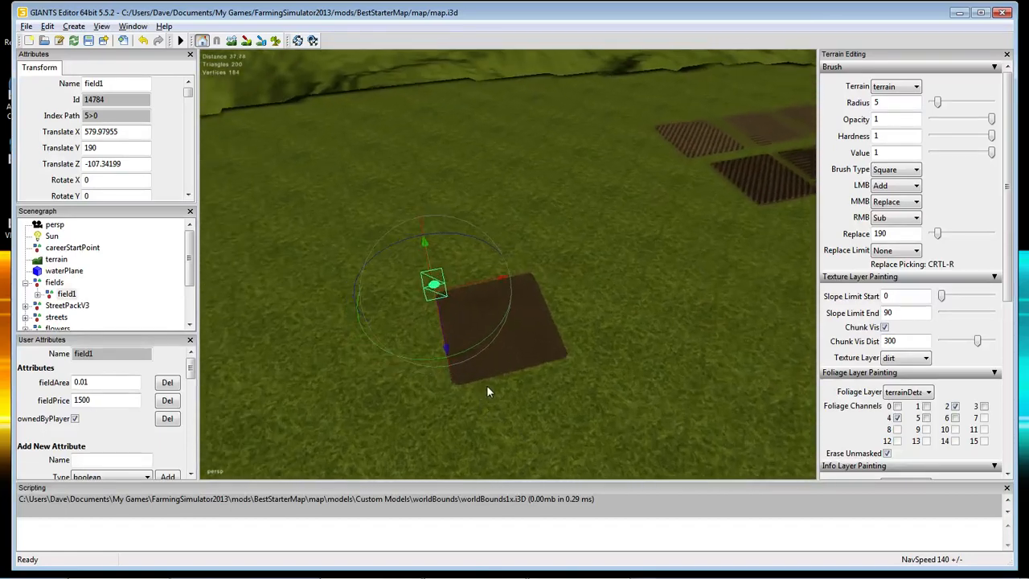
pyautogui.scroll(3, 486, 377)
pyautogui.keyDown('alt'); pyautogui.moveTo(409, 388); pyautogui.dragTo(416, 391); pyautogui.keyUp('alt')
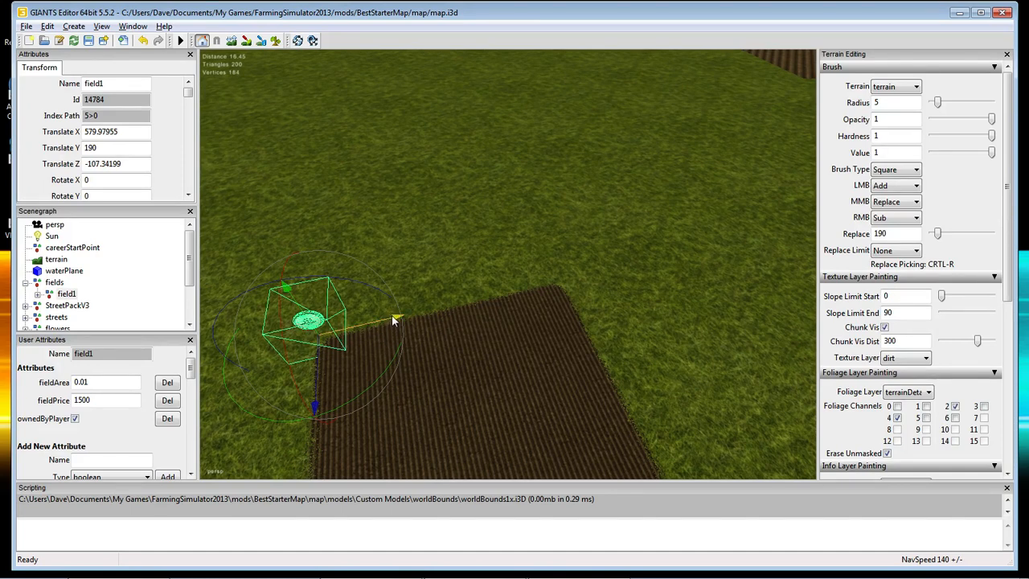
pyautogui.moveTo(393, 321); pyautogui.dragTo(388, 325)
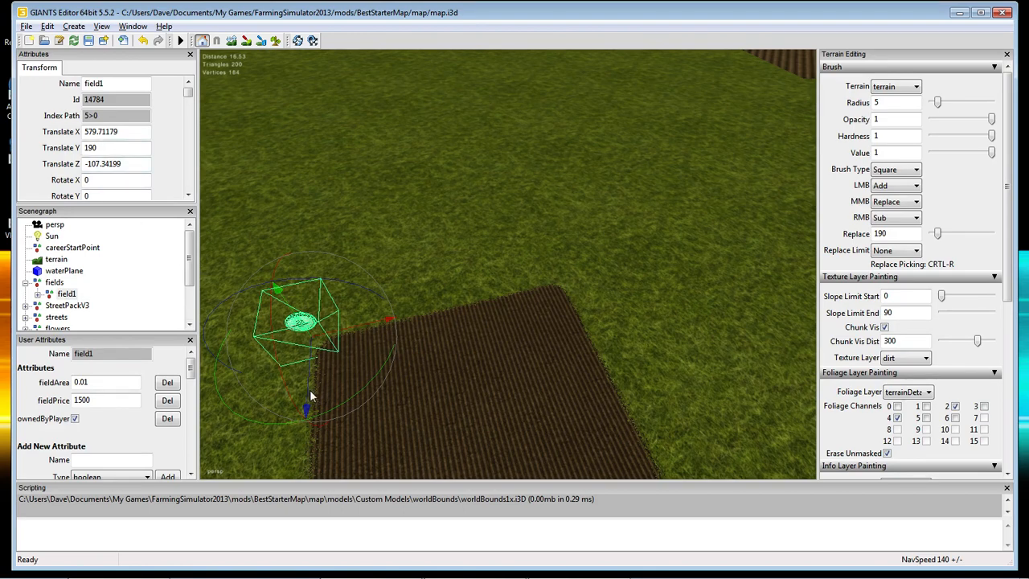
# Pull the view back and look down on the new dirt field from above.
pyautogui.keyDown('alt'); pyautogui.moveTo(312, 396); pyautogui.dragTo(584, 345); pyautogui.keyUp('alt')
pyautogui.keyDown('alt'); pyautogui.moveTo(582, 346); pyautogui.dragTo(546, 440, button='right'); pyautogui.keyUp('alt')
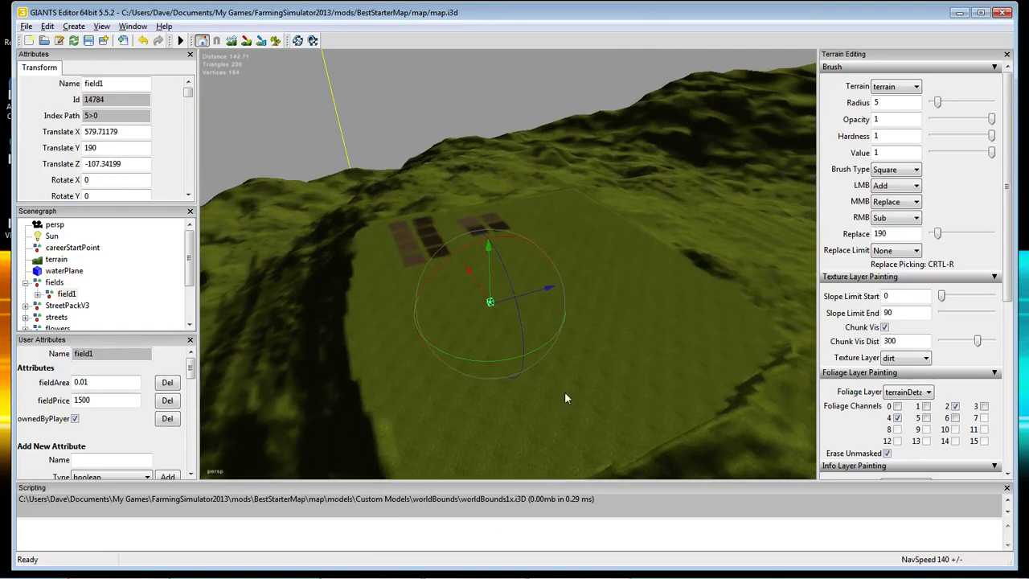
pyautogui.keyDown('alt'); pyautogui.moveTo(564, 392); pyautogui.dragTo(569, 294, button='right'); pyautogui.keyUp('alt')
pyautogui.keyDown('alt'); pyautogui.moveTo(570, 293); pyautogui.dragTo(525, 360); pyautogui.keyUp('alt')
pyautogui.scroll(-1, 525, 359)
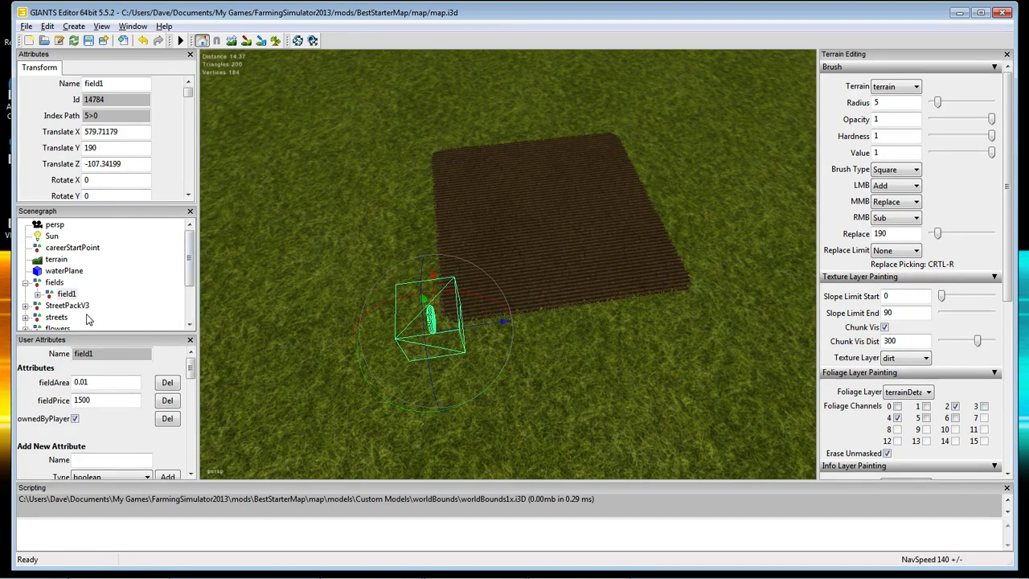
pyautogui.moveTo(190, 275); pyautogui.dragTo(190, 281)
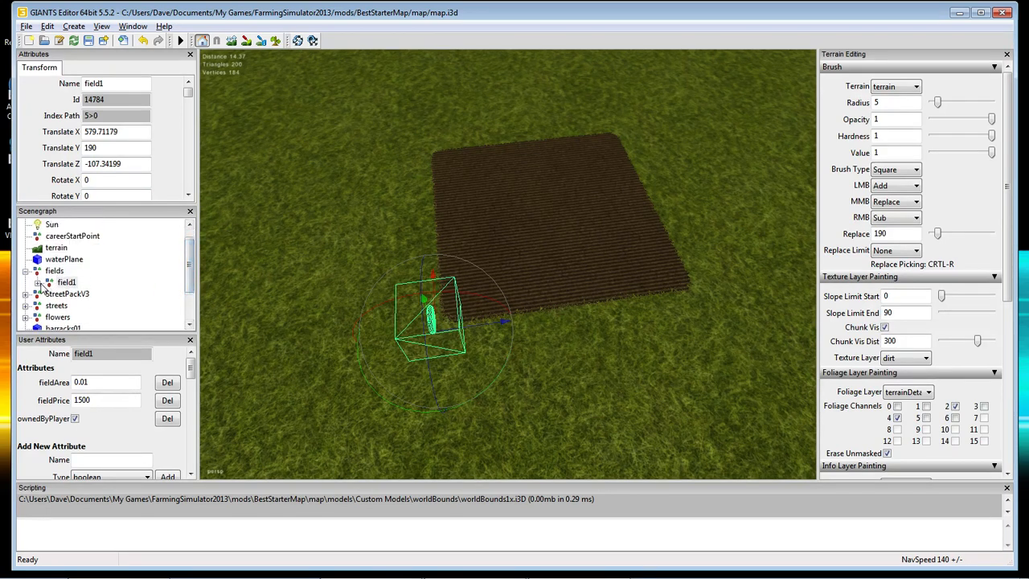
# Nudge corner01_2 along X and push corner01_3 outward to X 10.81801 and along Z.
pyautogui.click(38, 283)
pyautogui.click(86, 275)
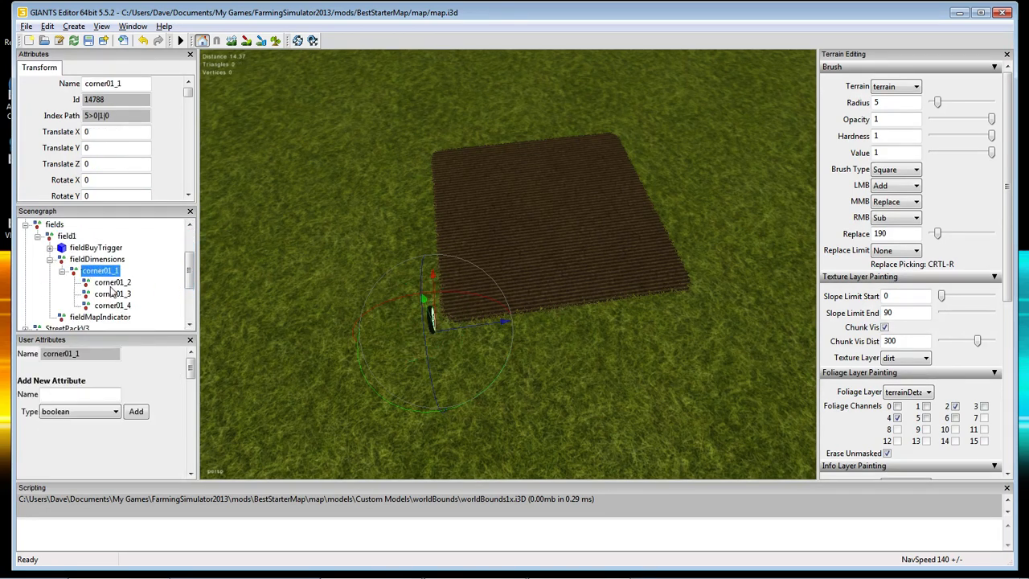
pyautogui.click(117, 283)
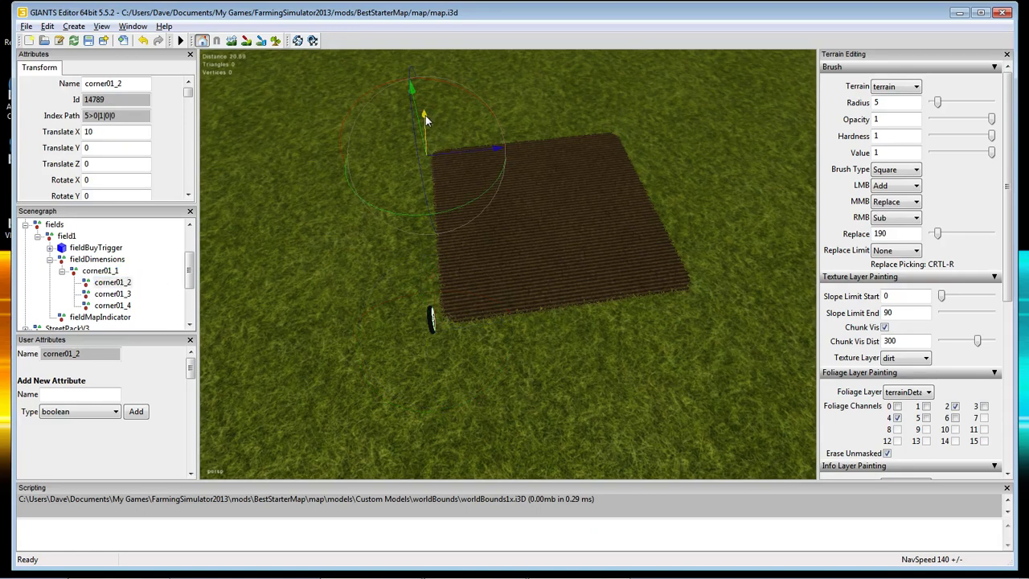
pyautogui.moveTo(425, 115); pyautogui.dragTo(426, 96)
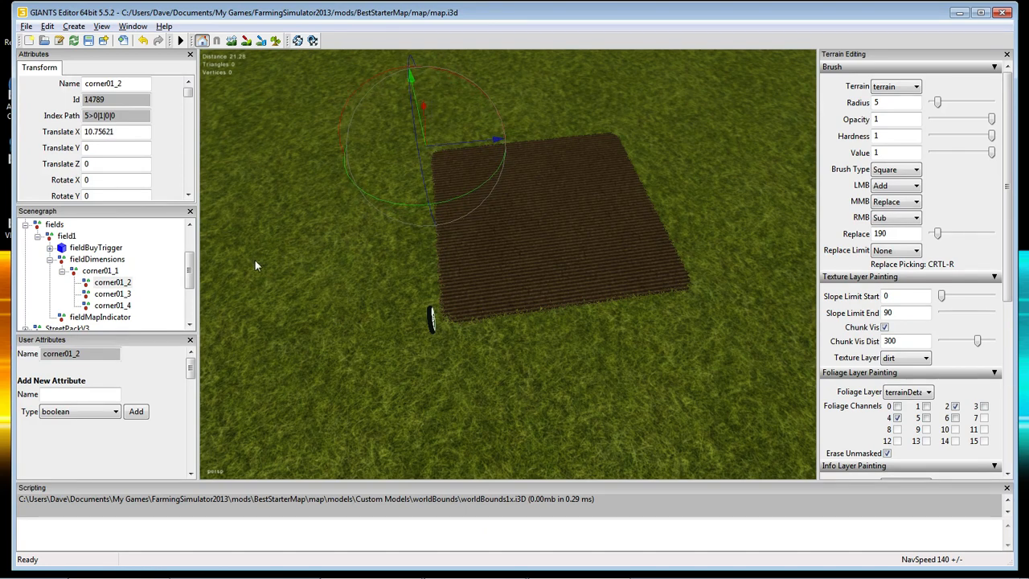
pyautogui.click(111, 295)
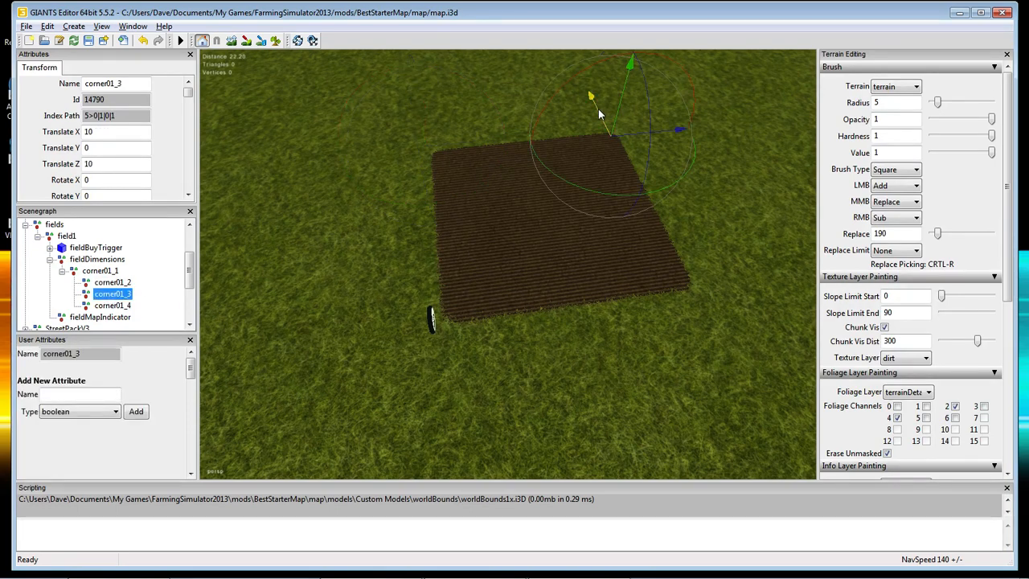
pyautogui.moveTo(598, 108); pyautogui.dragTo(593, 89)
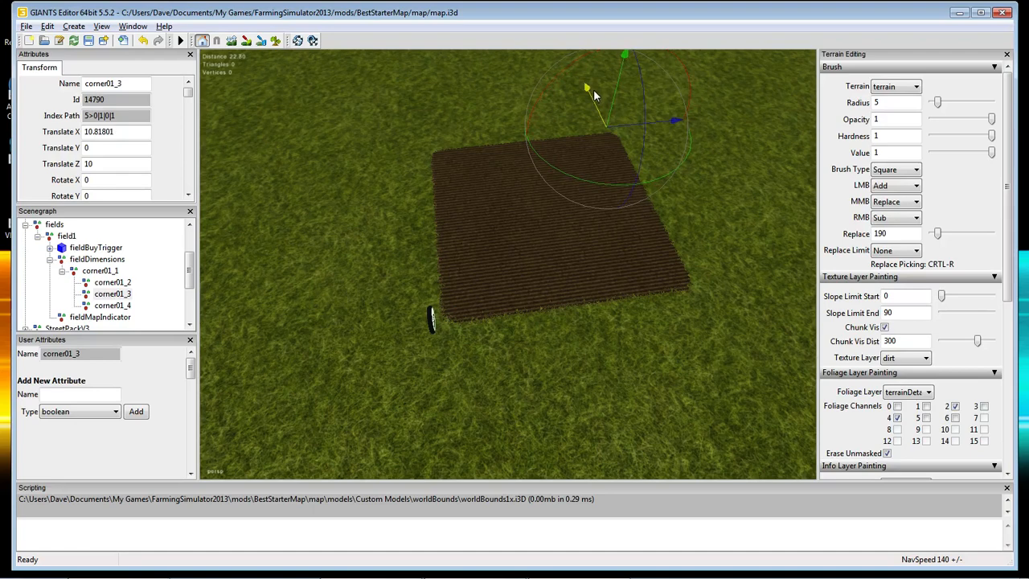
pyautogui.moveTo(674, 121); pyautogui.dragTo(687, 117)
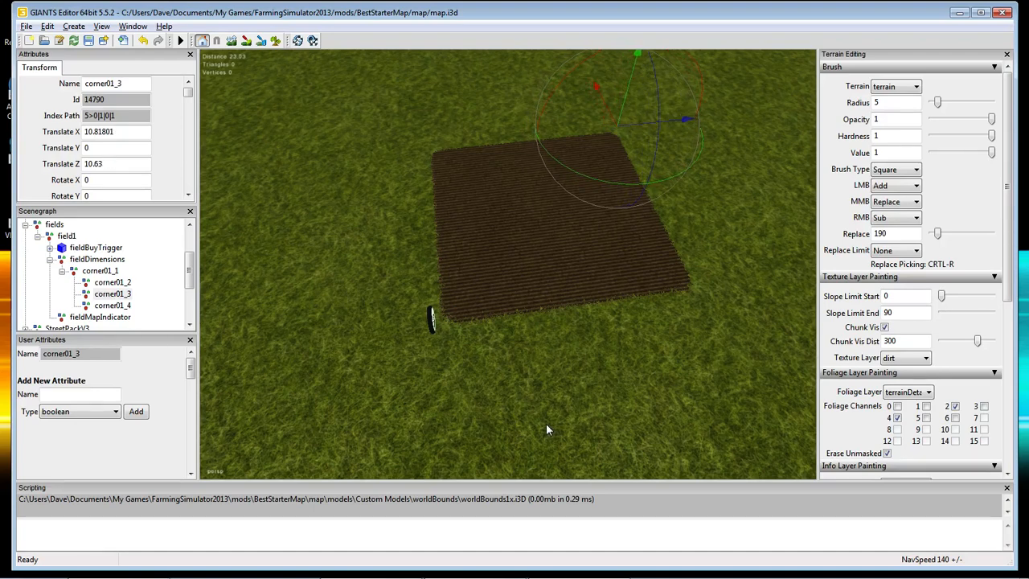
# Move corner01_4 to the field's far corner at X -0.1657, Z 10.50283.
pyautogui.click(112, 305)
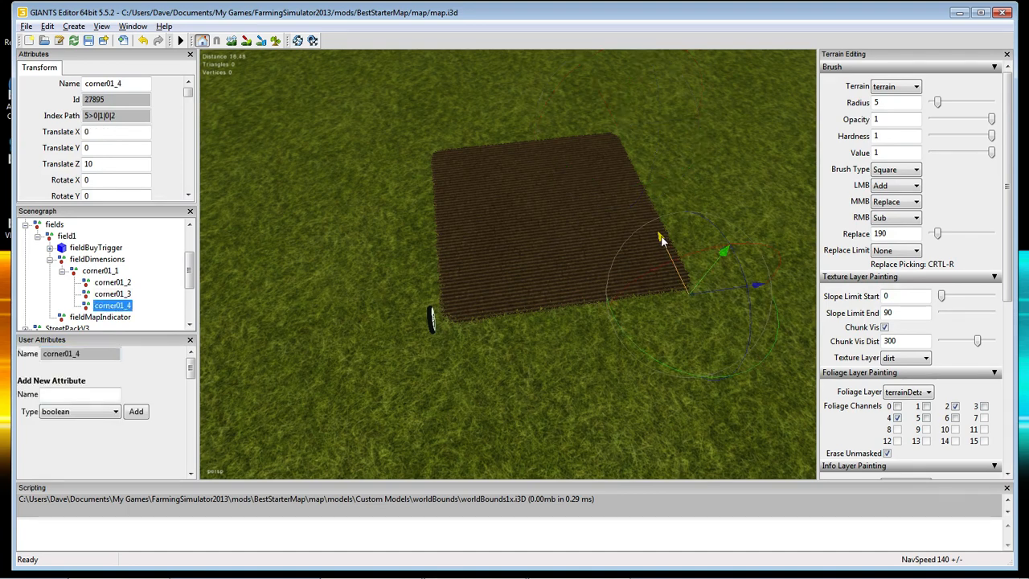
pyautogui.moveTo(664, 246); pyautogui.dragTo(662, 242)
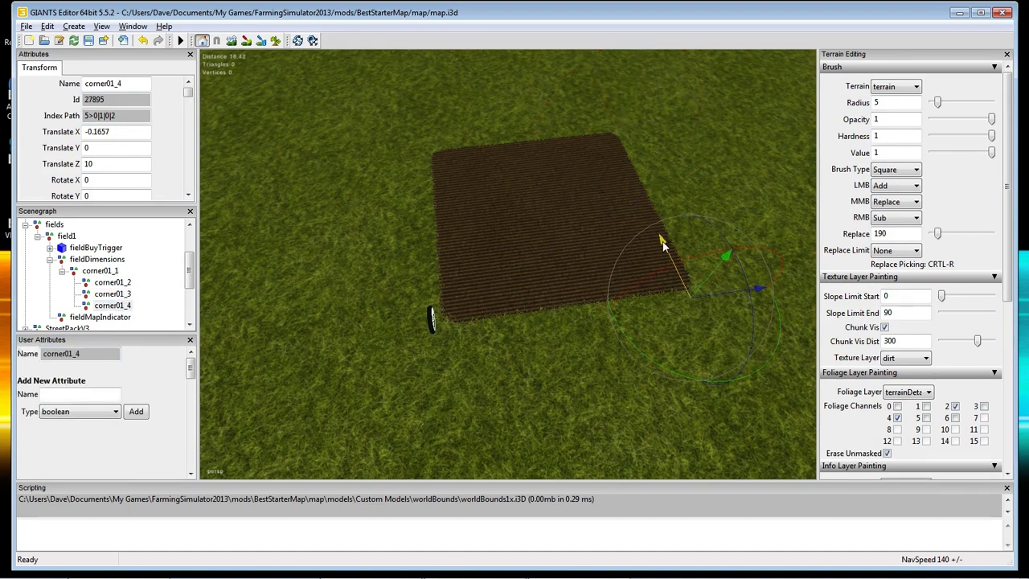
pyautogui.moveTo(769, 290); pyautogui.dragTo(769, 282)
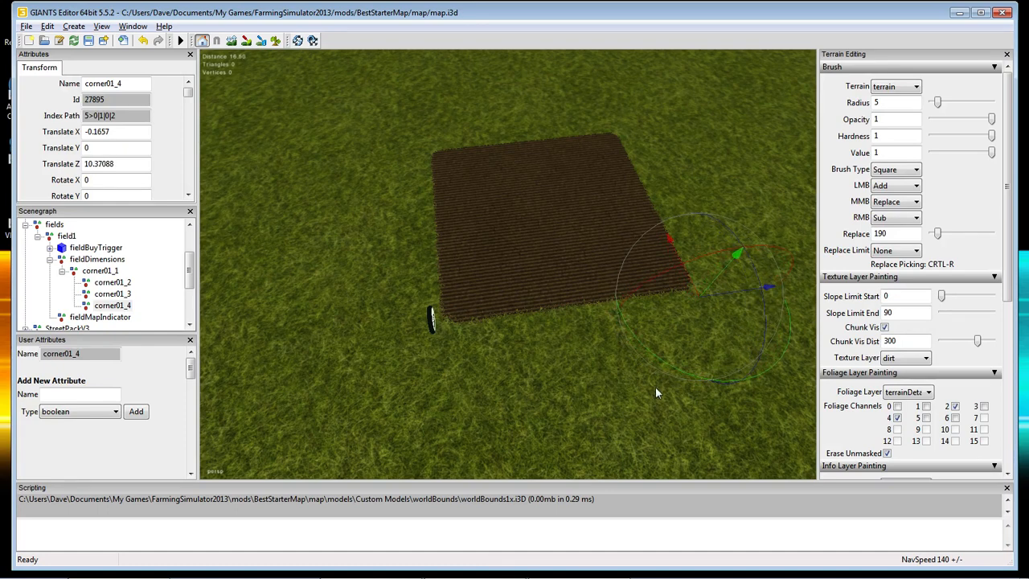
pyautogui.keyDown('alt'); pyautogui.moveTo(611, 397); pyautogui.dragTo(749, 374); pyautogui.keyUp('alt')
pyautogui.scroll(5, 700, 364)
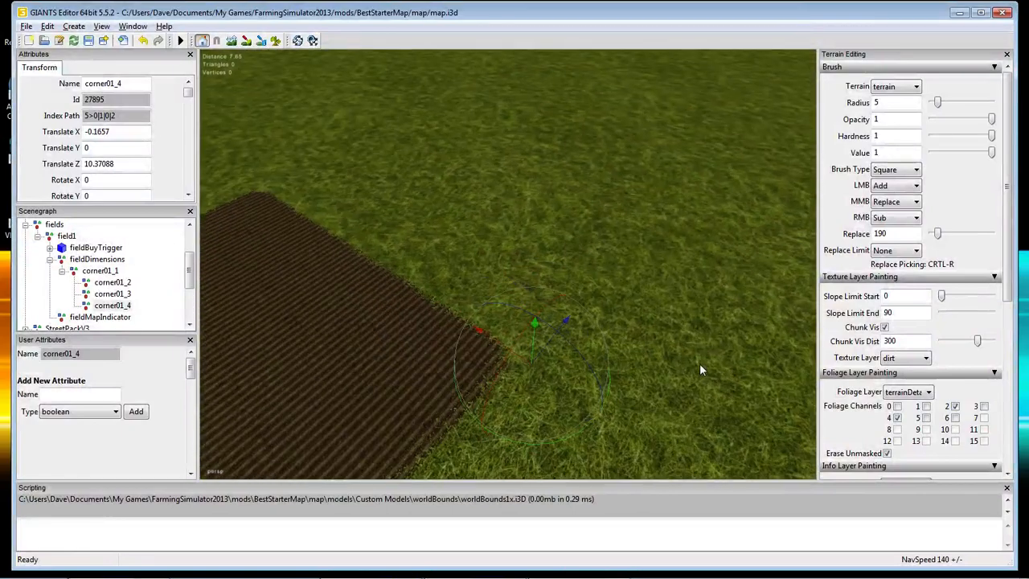
pyautogui.scroll(-5, 563, 381)
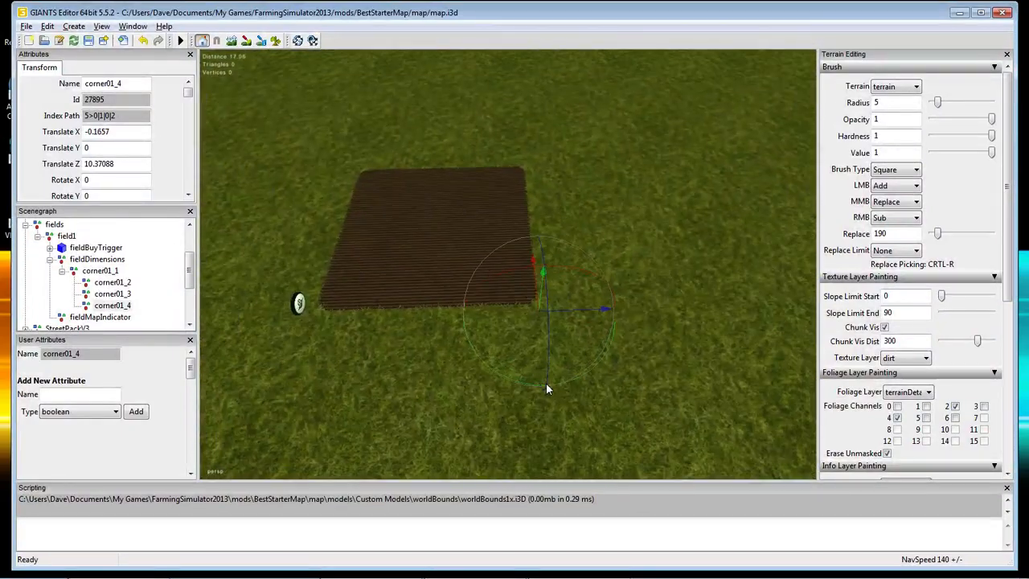
pyautogui.scroll(1, 544, 379)
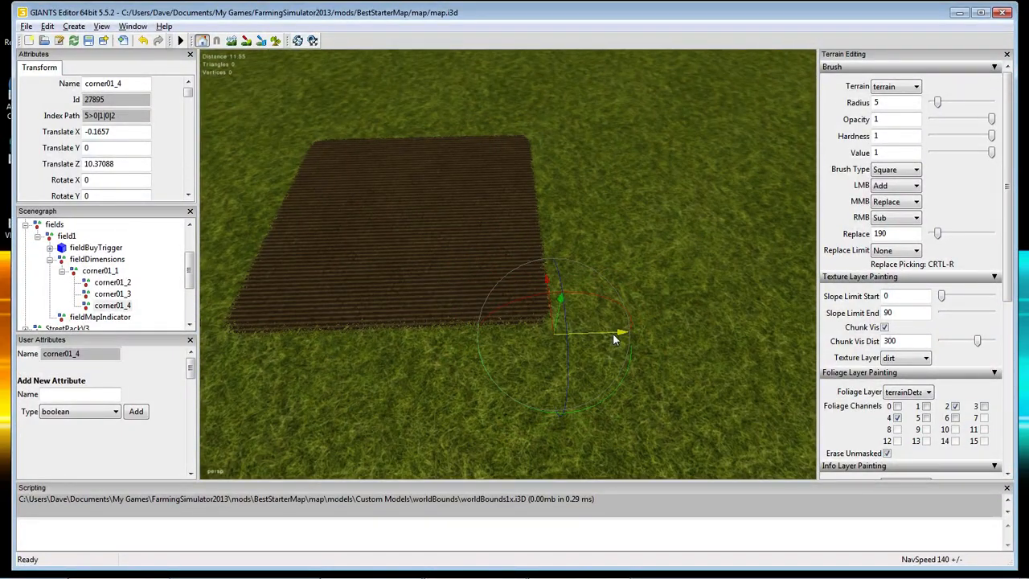
pyautogui.moveTo(619, 335); pyautogui.dragTo(624, 329)
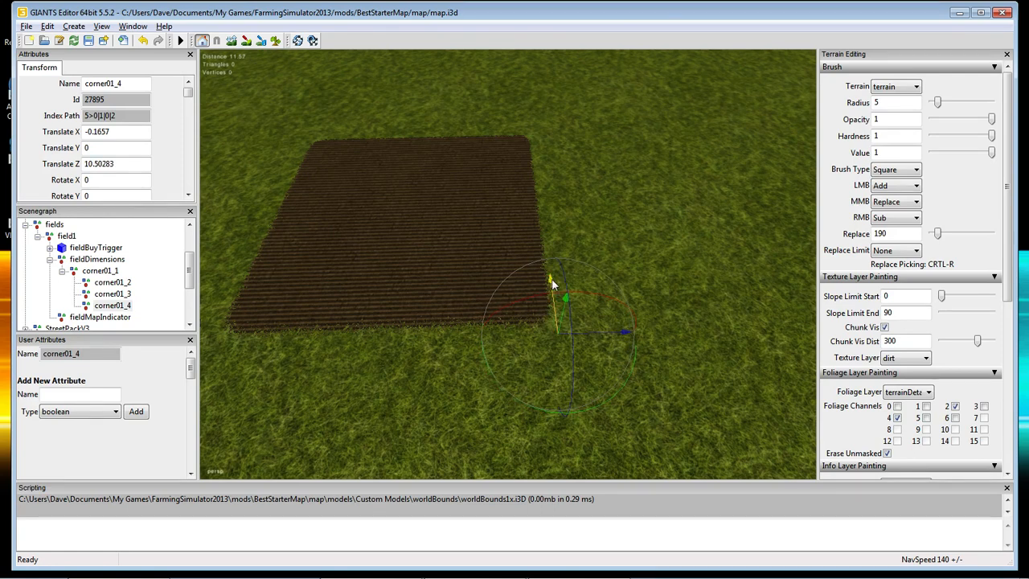
pyautogui.moveTo(552, 280); pyautogui.dragTo(552, 276)
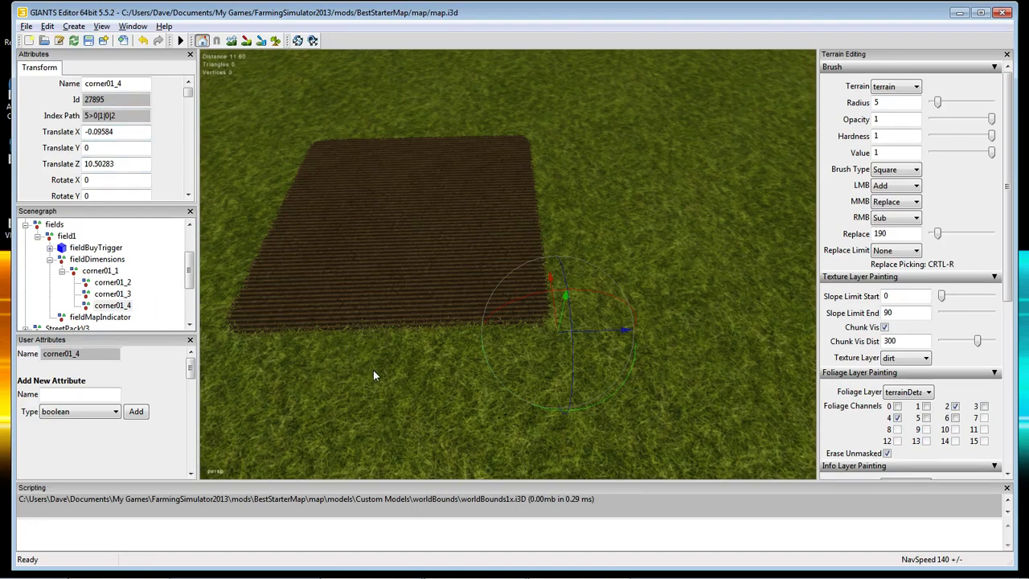
pyautogui.keyDown('alt'); pyautogui.moveTo(447, 388); pyautogui.dragTo(423, 382); pyautogui.keyUp('alt')
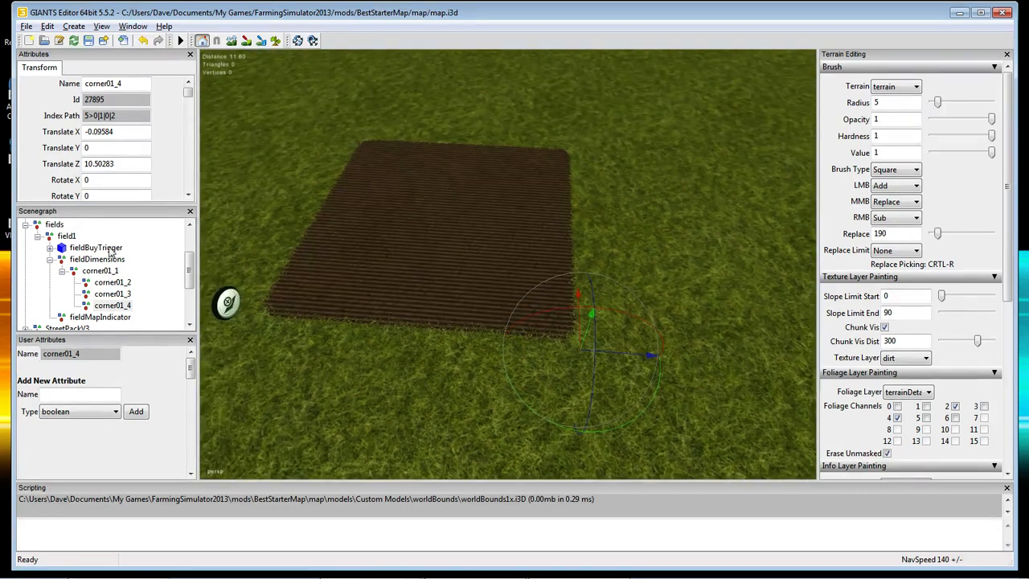
pyautogui.click(108, 273)
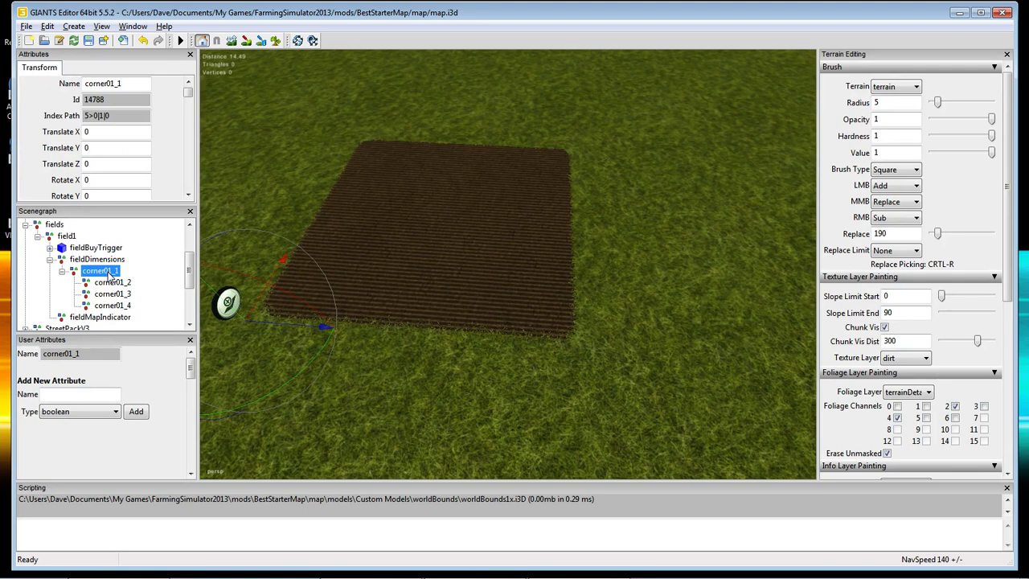
# Set corner01_2's X position to 10 in the attributes.
pyautogui.click(111, 283)
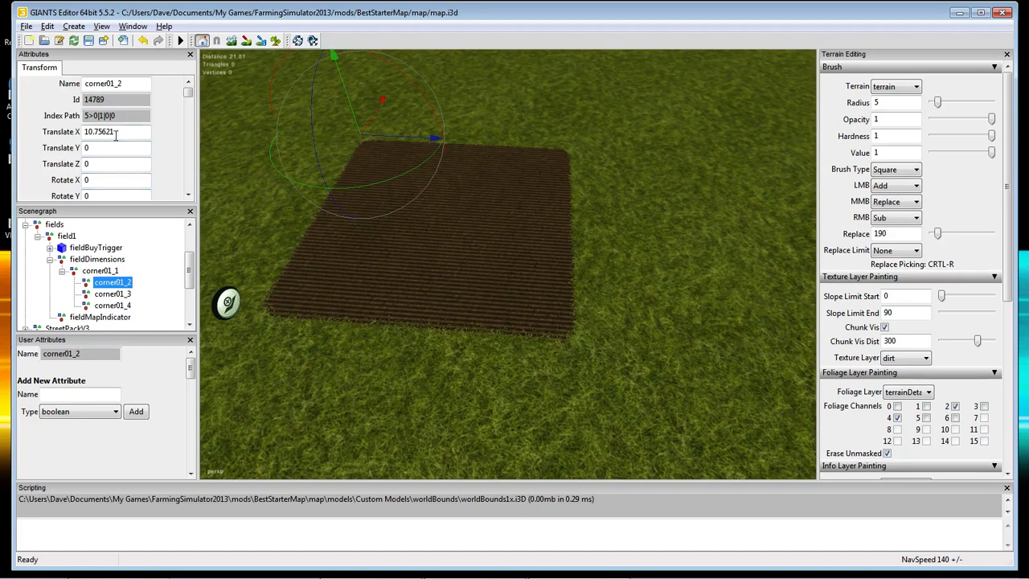
pyautogui.moveTo(134, 133); pyautogui.dragTo(96, 133)
pyautogui.write('.75')
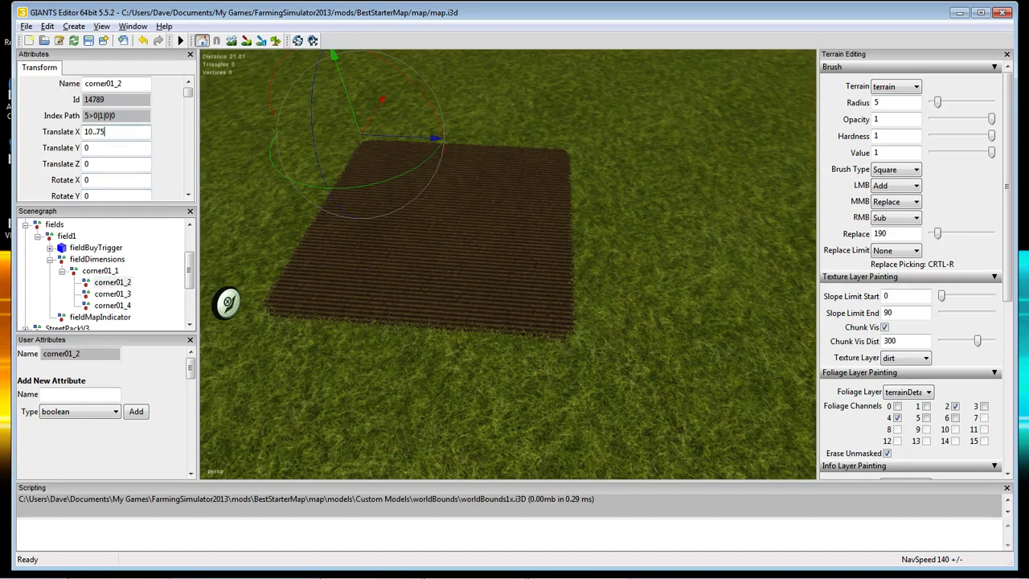
pyautogui.press('BackSpace')
pyautogui.press('BackSpace')
pyautogui.press('BackSpace')
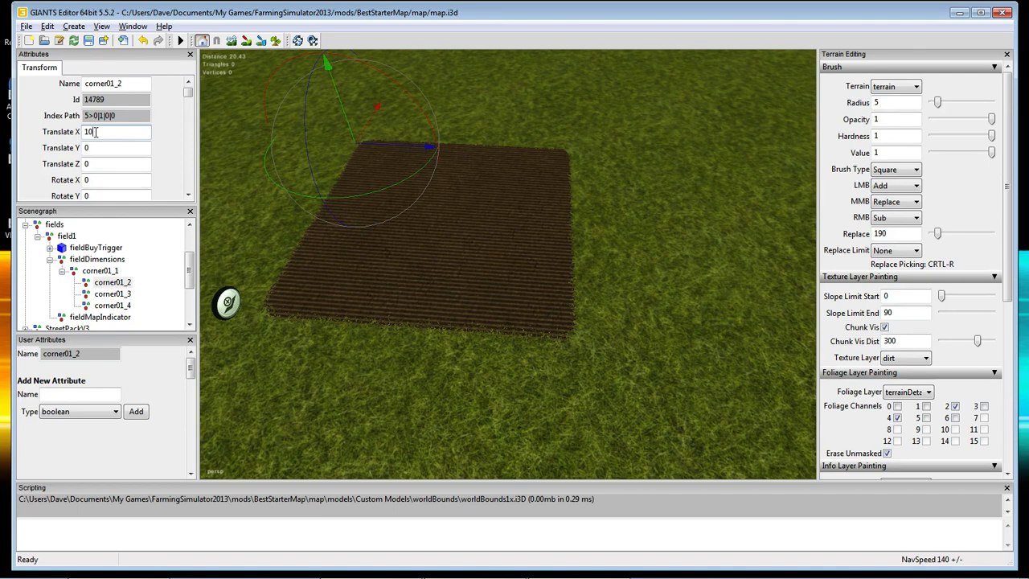
pyautogui.moveTo(98, 132); pyautogui.dragTo(78, 135)
# Snap corner01_2 onto the dirt field's top-left corner with Ctrl+B.
pyautogui.keyDown('alt'); pyautogui.moveTo(405, 339); pyautogui.dragTo(467, 420); pyautogui.keyUp('alt')
pyautogui.scroll(3, 400, 295)
pyautogui.scroll(-5, 440, 430)
pyautogui.scroll(3, 435, 404)
pyautogui.scroll(-5, 465, 418)
pyautogui.scroll(3, 463, 416)
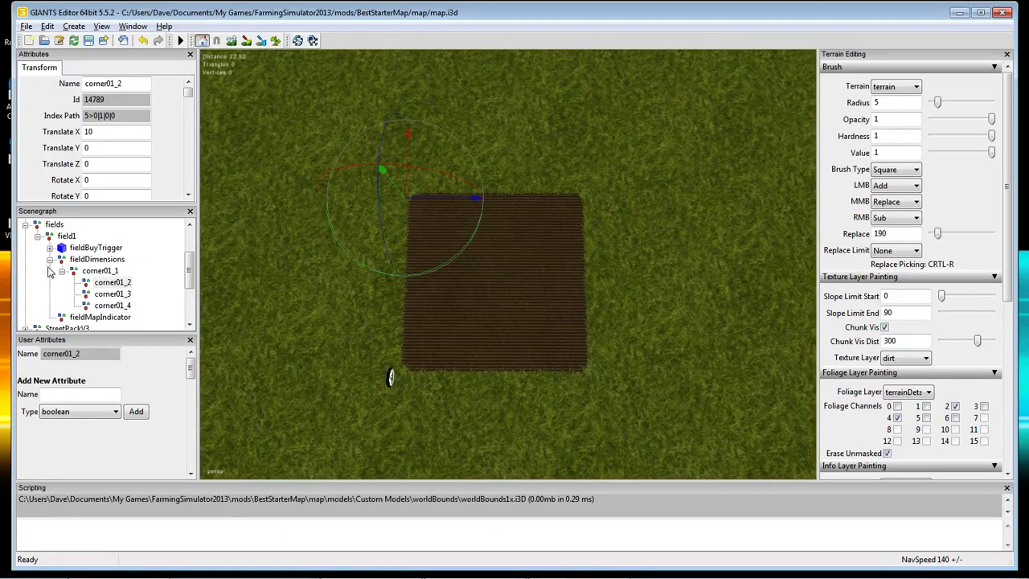
pyautogui.click(98, 272)
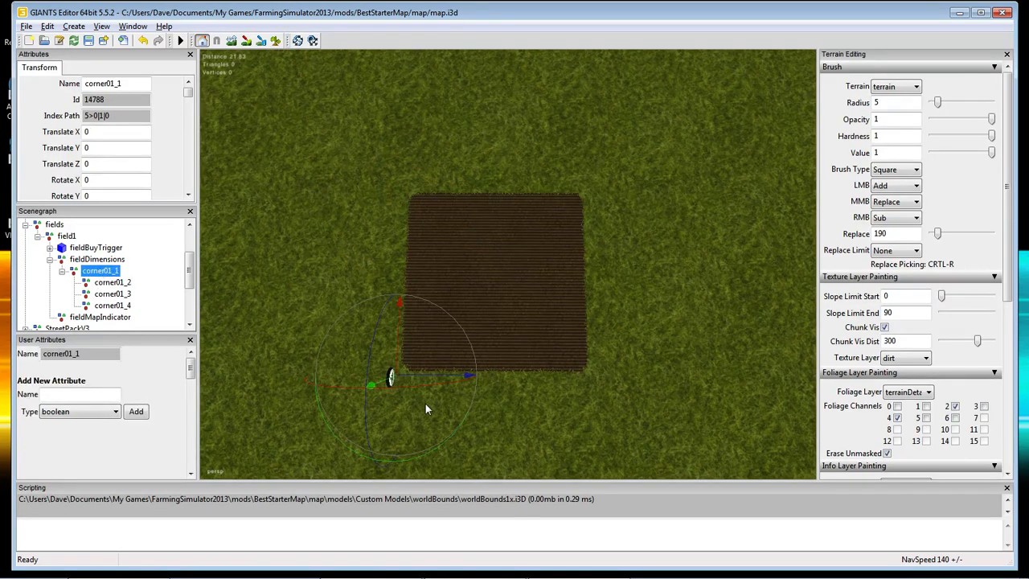
pyautogui.click(114, 283)
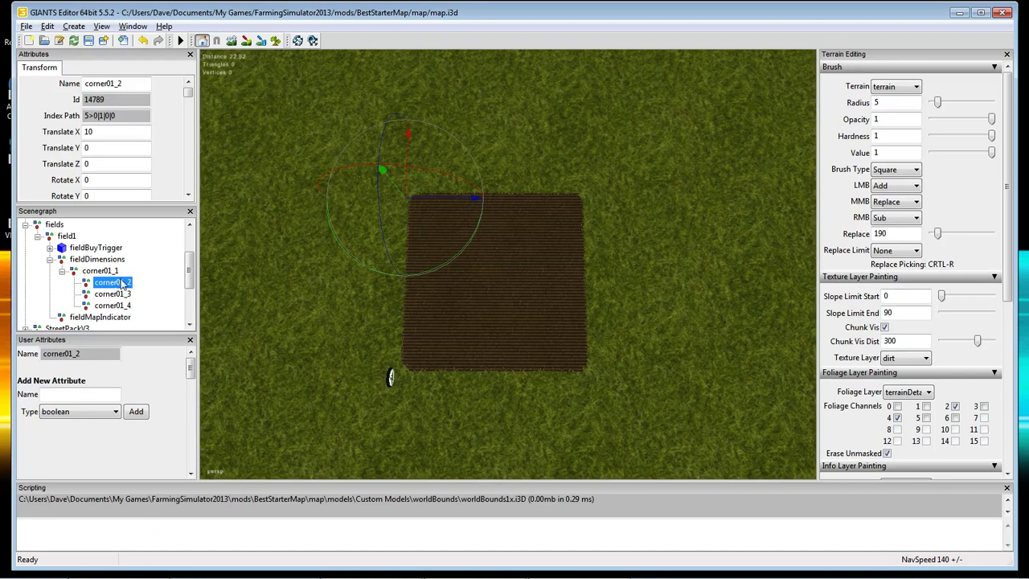
pyautogui.moveTo(407, 189); pyautogui.dragTo(433, 254)
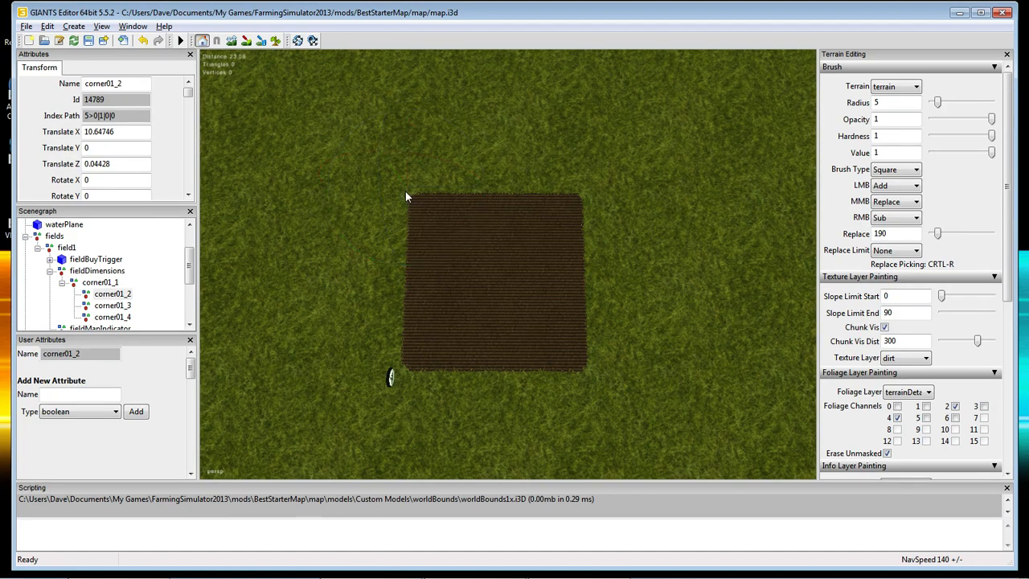
pyautogui.hotkey('ctrl', 'b')
# Snap corner01_3 and corner01_4 onto the field's top-right and bottom-right corners.
pyautogui.click(107, 305)
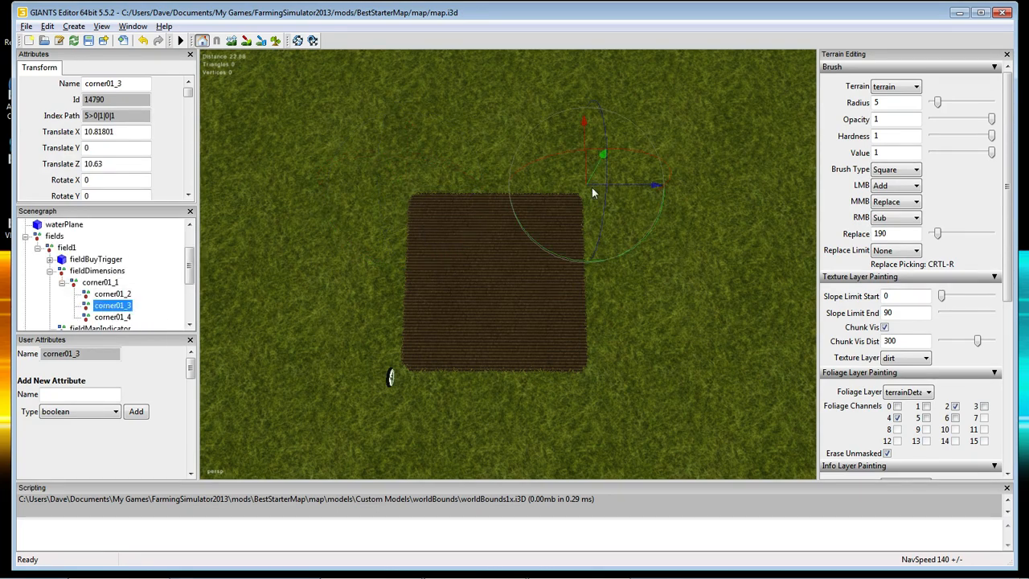
pyautogui.hotkey('ctrl', 'b')
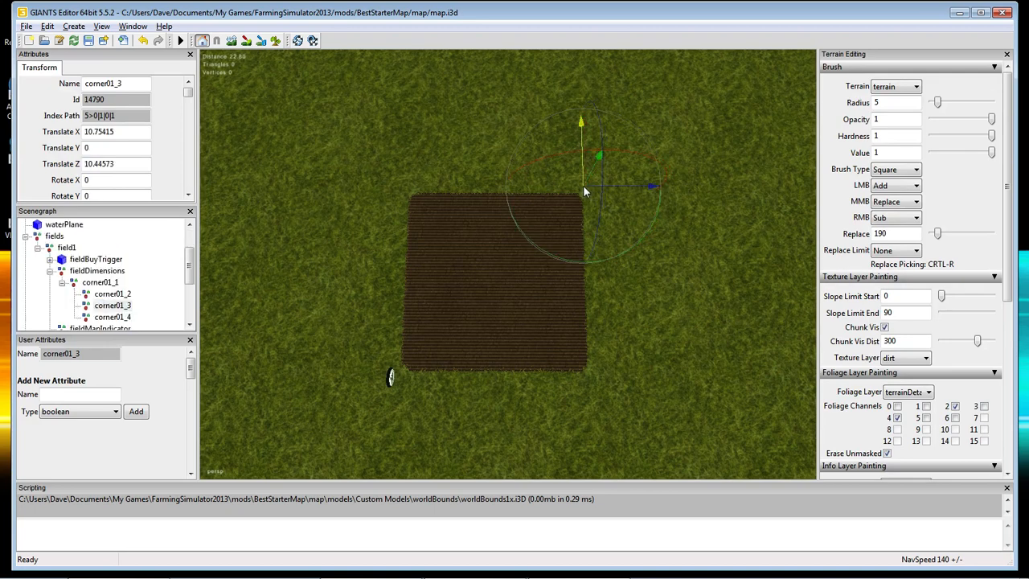
pyautogui.click(112, 318)
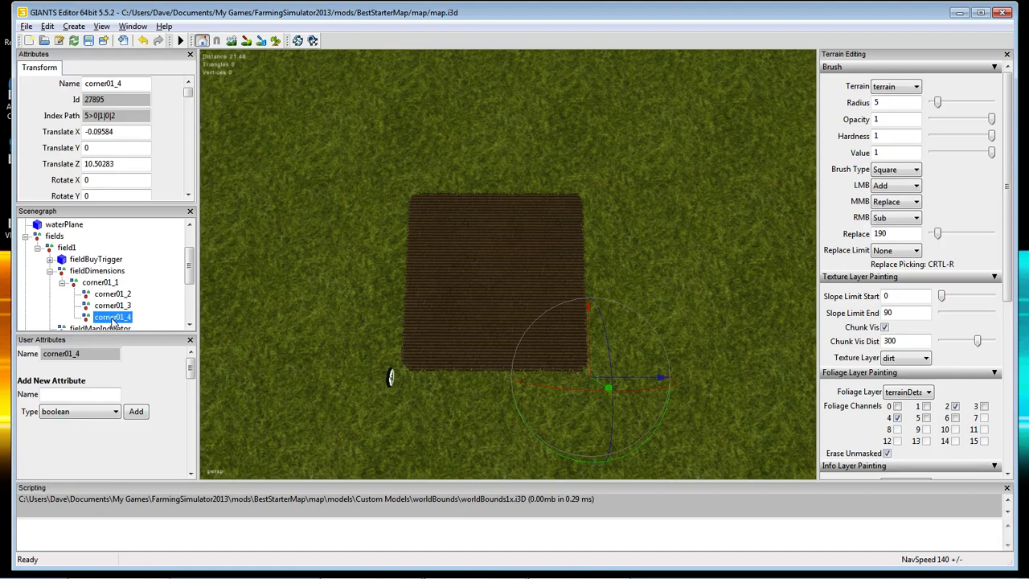
pyautogui.hotkey('ctrl', 'b')
pyautogui.click(591, 375)
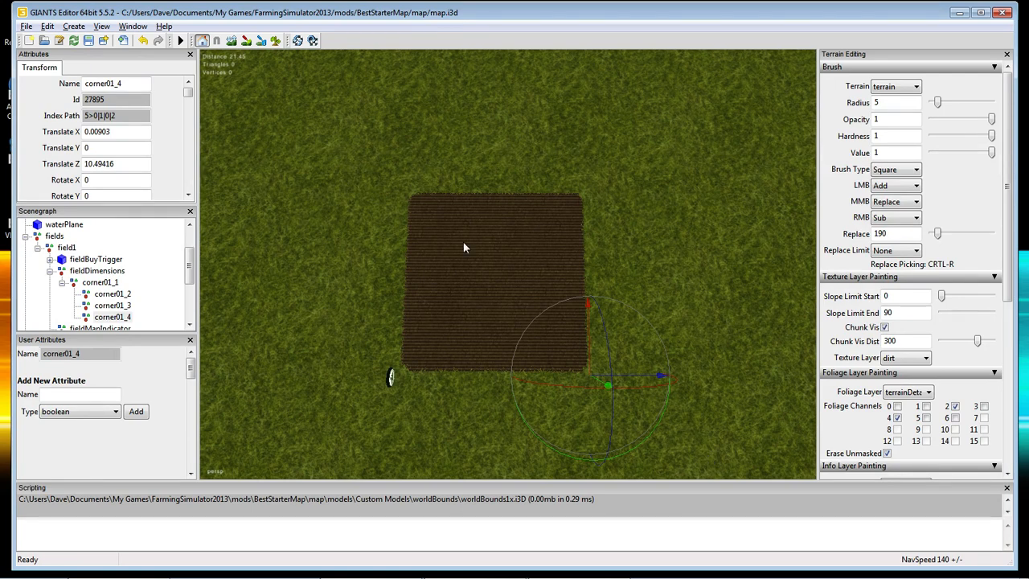
# Check corners corner01_1 to corner01_4, with corner01_4 at X 0.00903, Z 10.49416, then select fieldBuyTrigger.
pyautogui.click(99, 282)
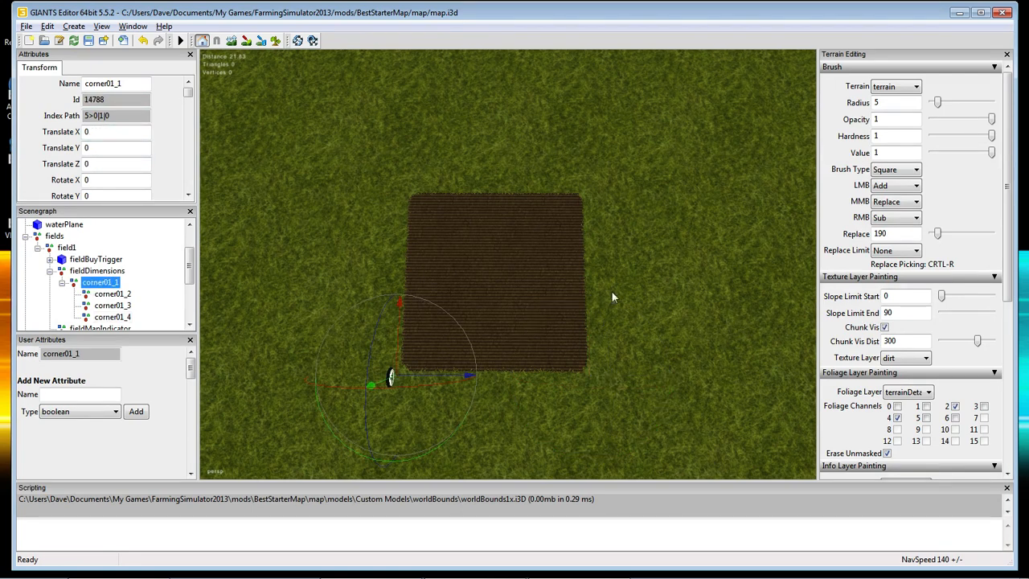
pyautogui.click(105, 294)
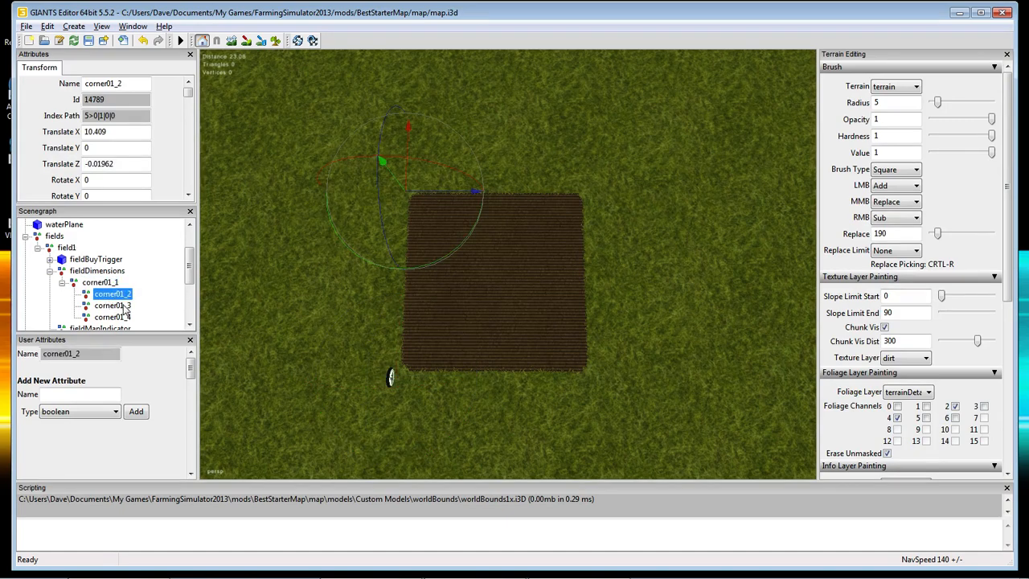
pyautogui.click(121, 305)
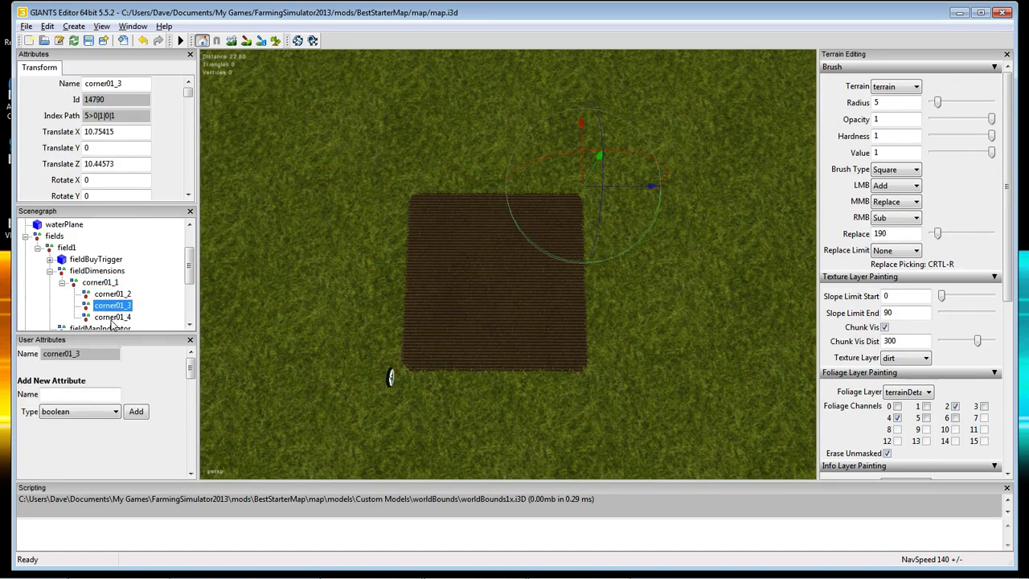
pyautogui.click(113, 317)
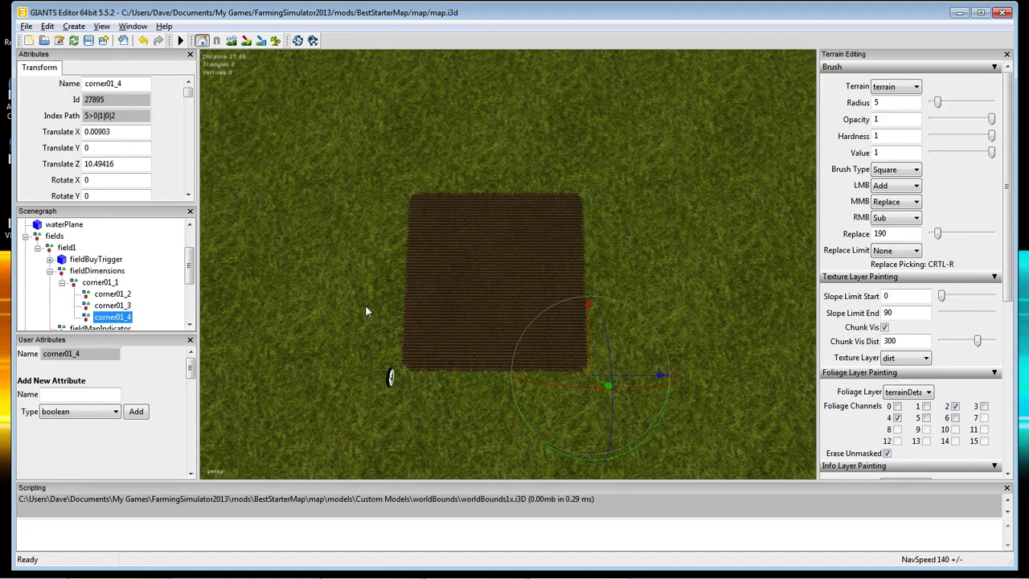
pyautogui.click(98, 284)
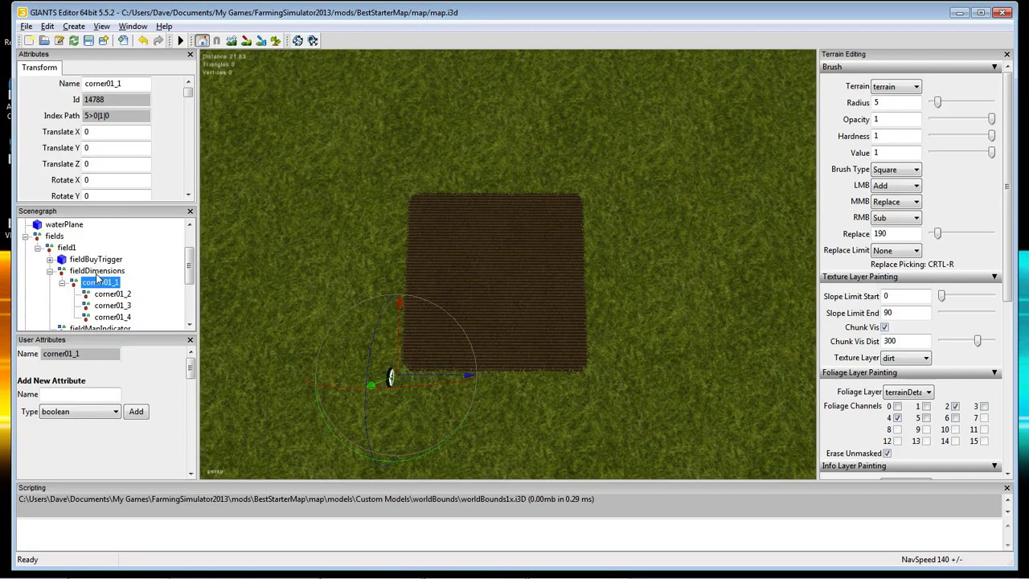
pyautogui.click(82, 259)
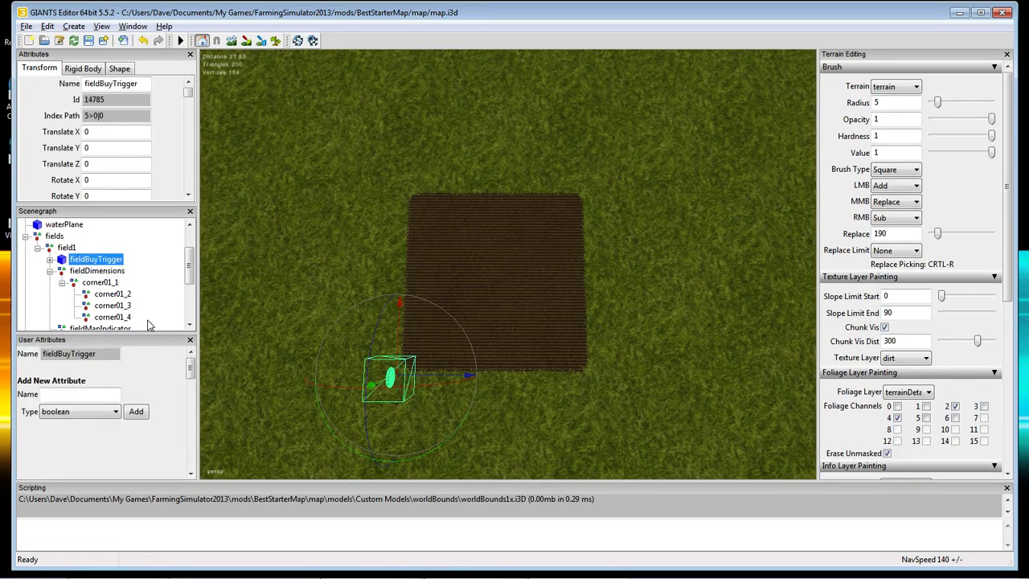
# Move the fieldMapIndicator to the dirt field's centre with Ctrl+Space.
pyautogui.click(50, 272)
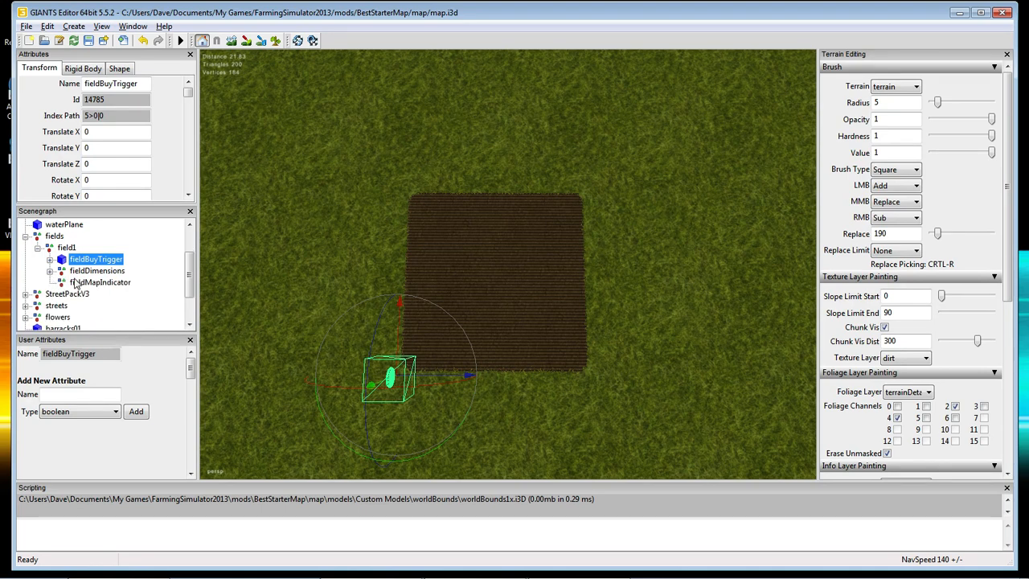
pyautogui.click(85, 287)
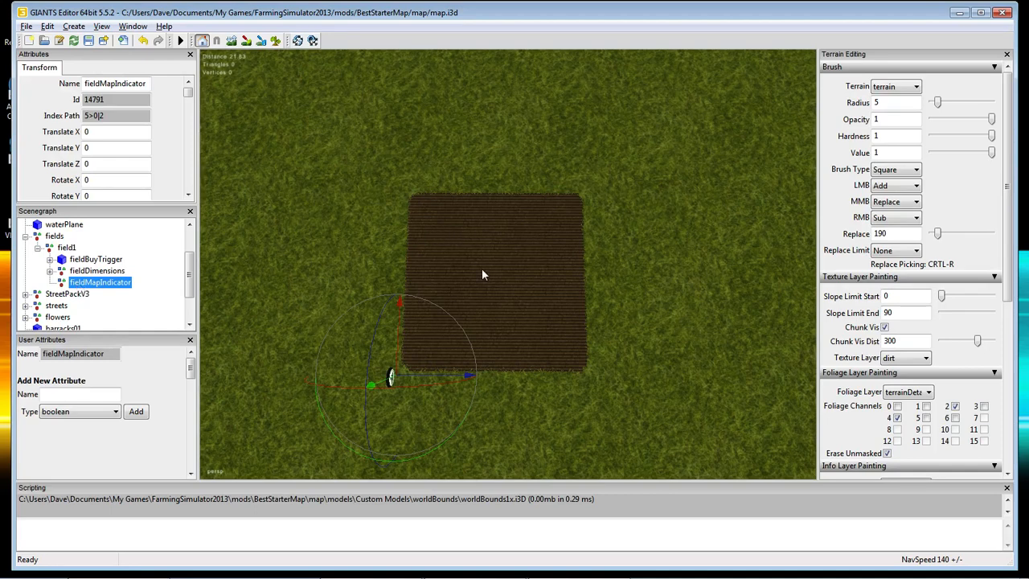
pyautogui.hotkey('ctrl', 'space')
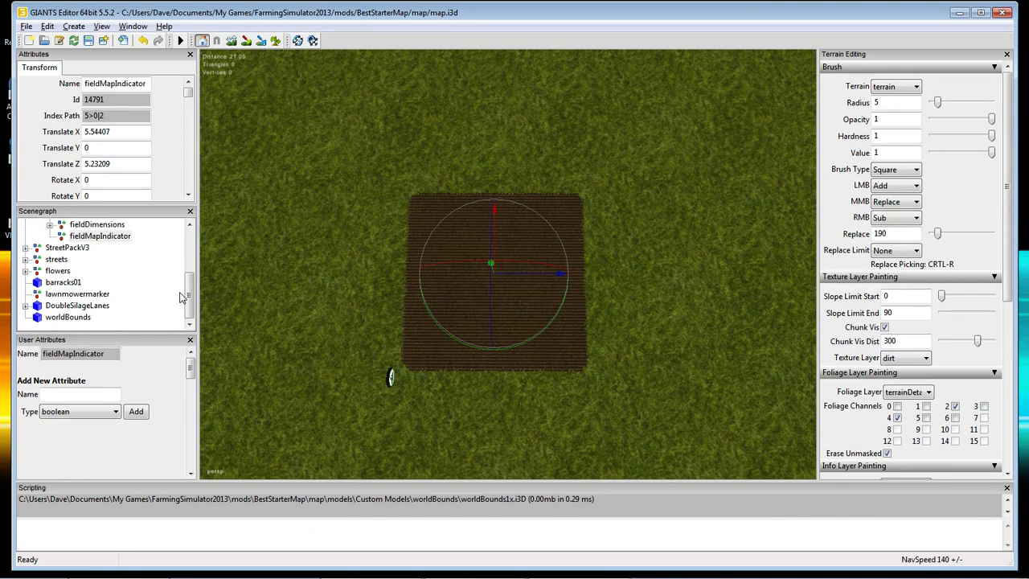
pyautogui.scroll(3, 186, 301)
# Centre the fieldBuyTrigger on the field at X 5.50745, Z 5.26886.
pyautogui.click(94, 247)
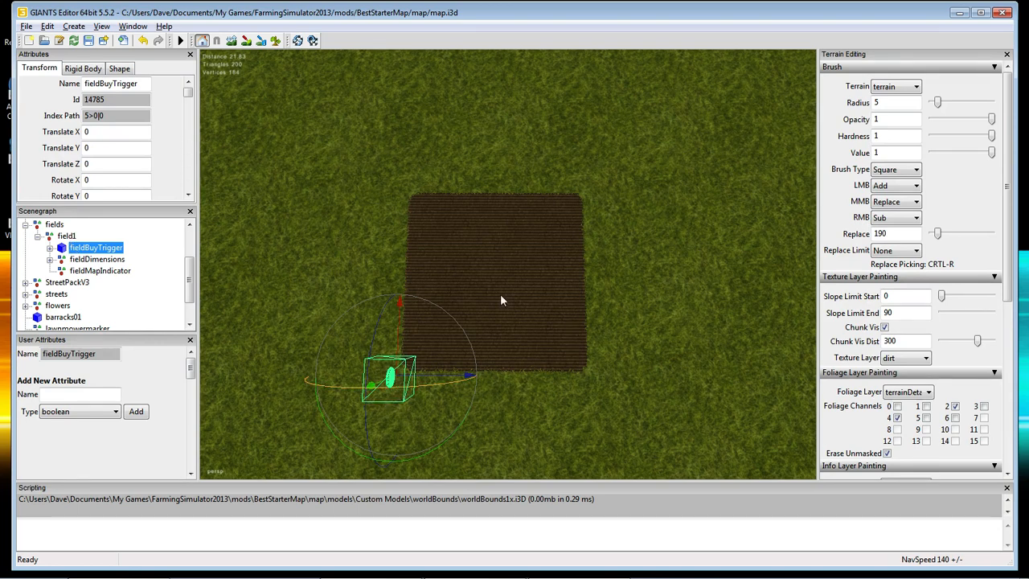
pyautogui.hotkey('ctrl', 'b')
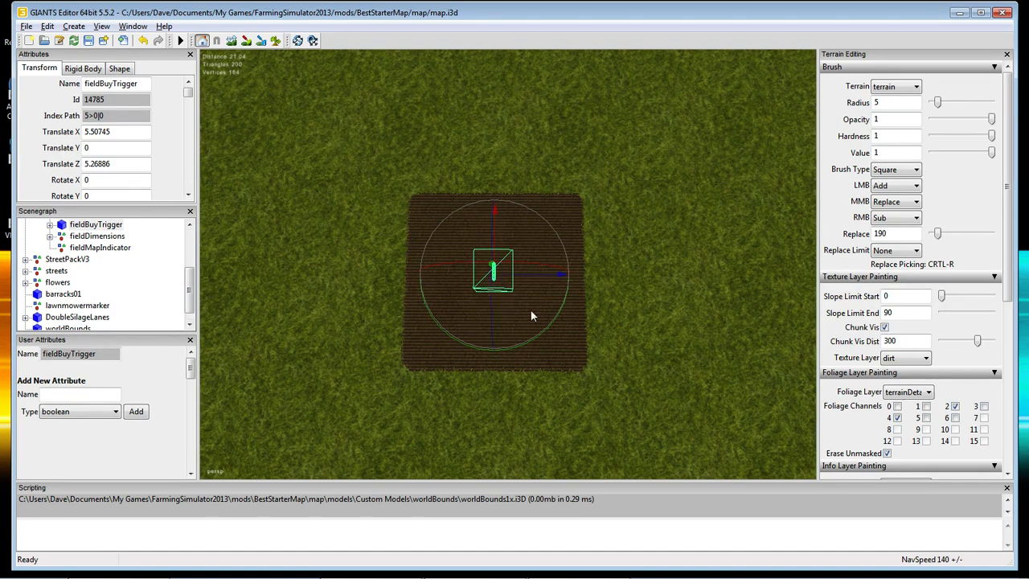
pyautogui.keyDown('alt'); pyautogui.moveTo(572, 318); pyautogui.dragTo(324, 239); pyautogui.keyUp('alt')
pyautogui.scroll(5, 686, 309)
pyautogui.scroll(-4, 325, 243)
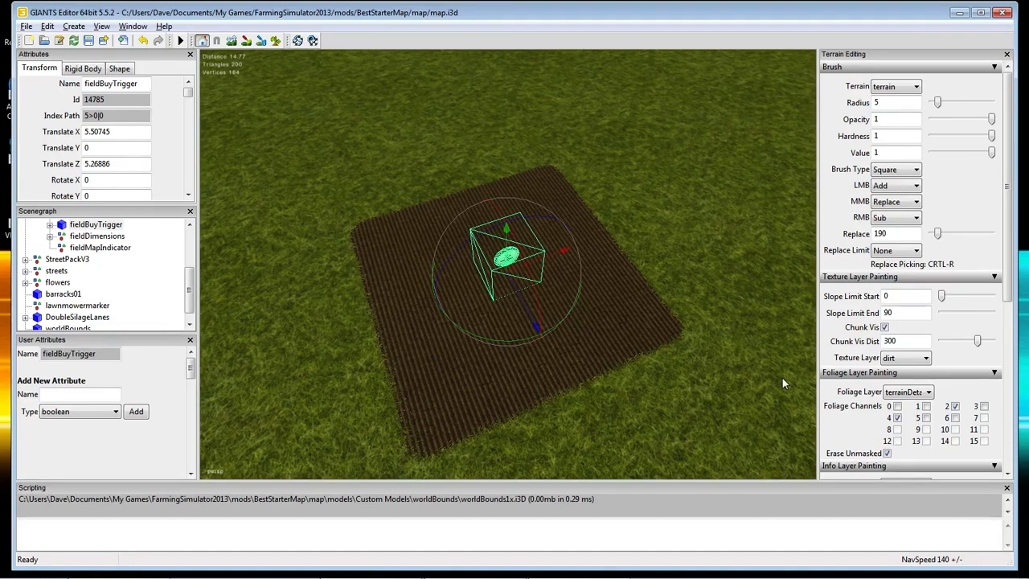
# Centre the view on the field, select and collapse field1, then show the Edit menu.
pyautogui.keyDown('alt'); pyautogui.moveTo(665, 417); pyautogui.dragTo(867, 400); pyautogui.keyUp('alt')
pyautogui.scroll(-5, 618, 402)
pyautogui.keyDown('alt'); pyautogui.moveTo(655, 400); pyautogui.dragTo(639, 405); pyautogui.keyUp('alt')
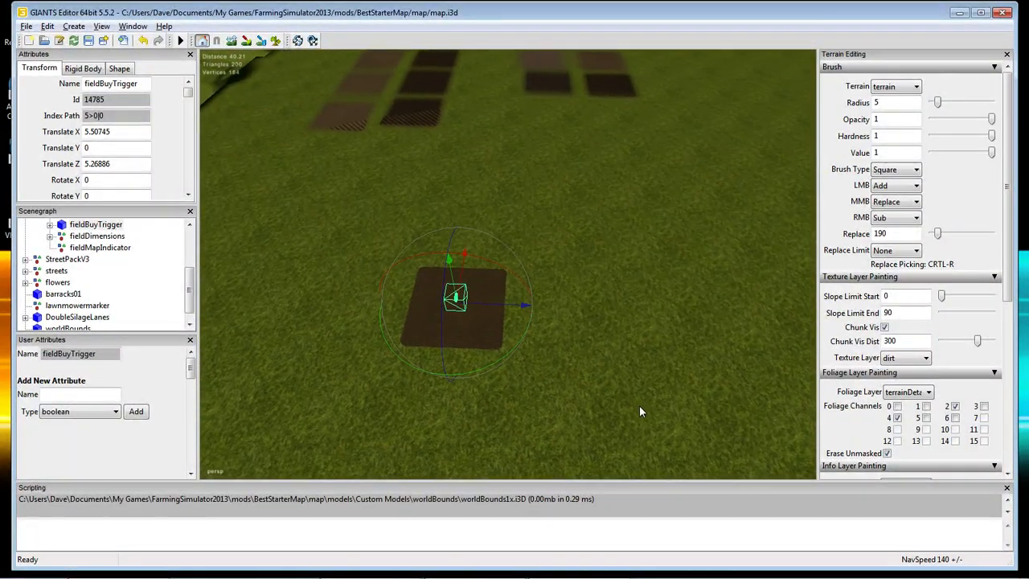
pyautogui.scroll(1, 639, 405)
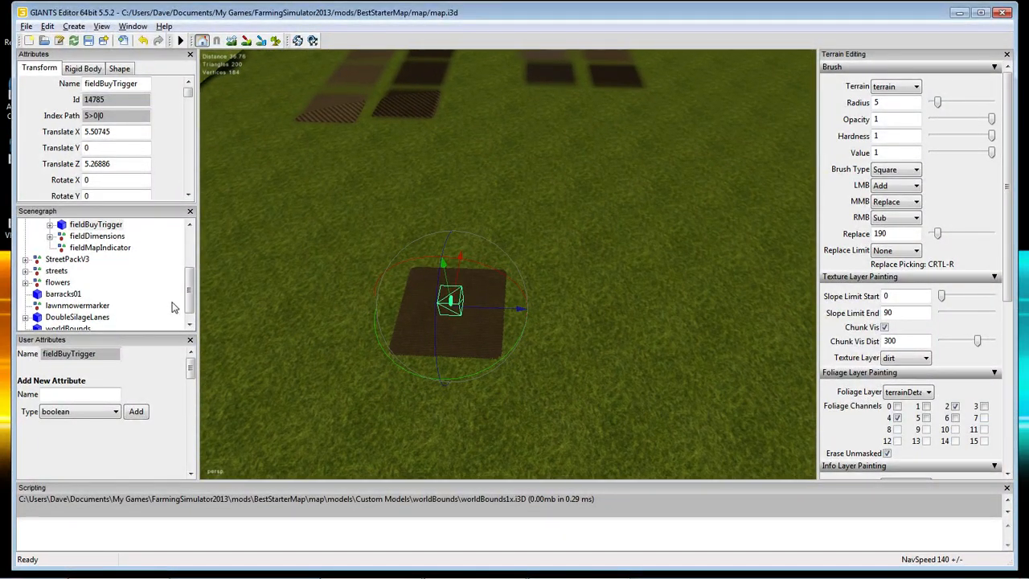
pyautogui.scroll(1, 185, 289)
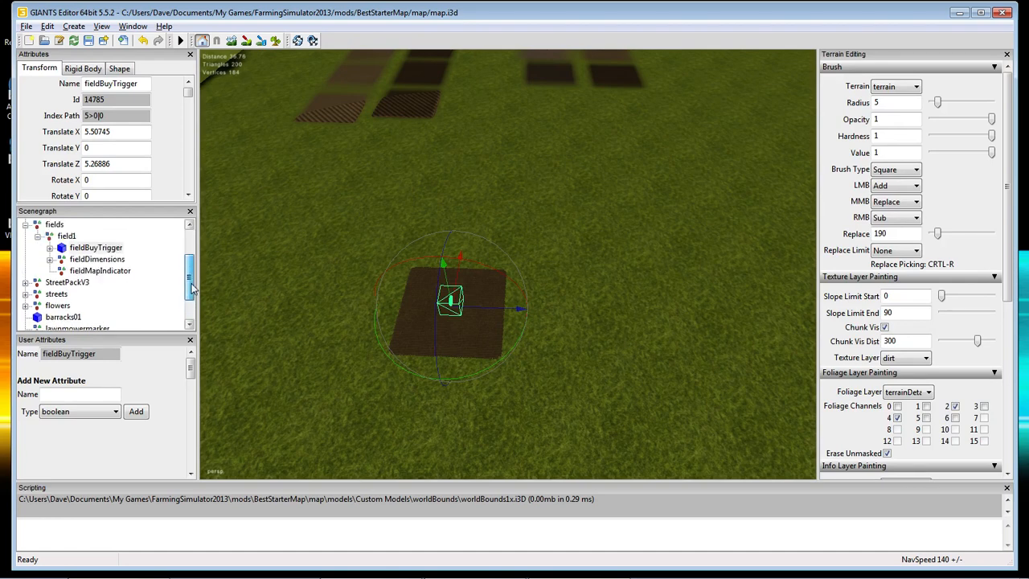
pyautogui.click(64, 236)
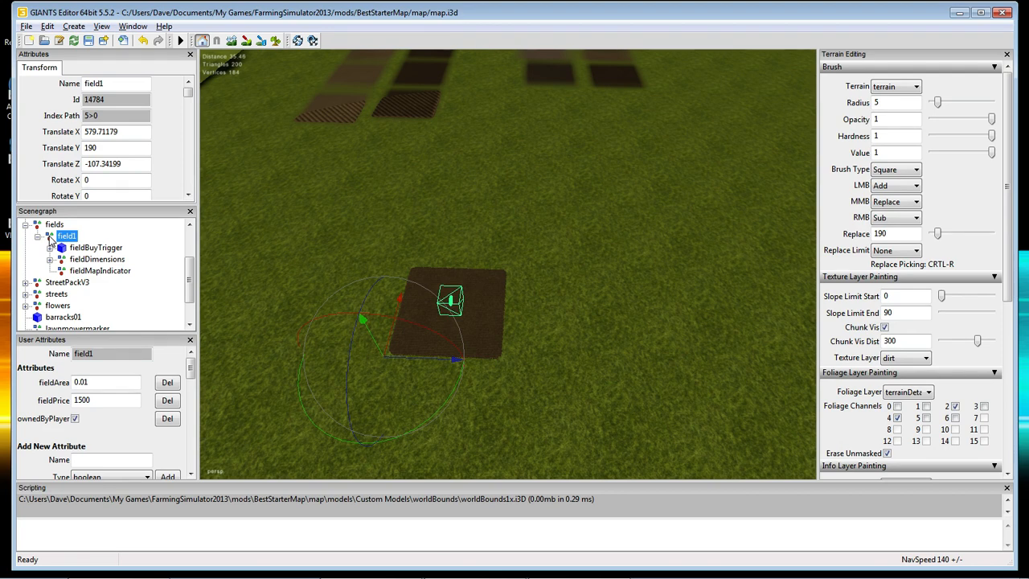
pyautogui.rightClick(49, 237)
pyautogui.click(38, 238)
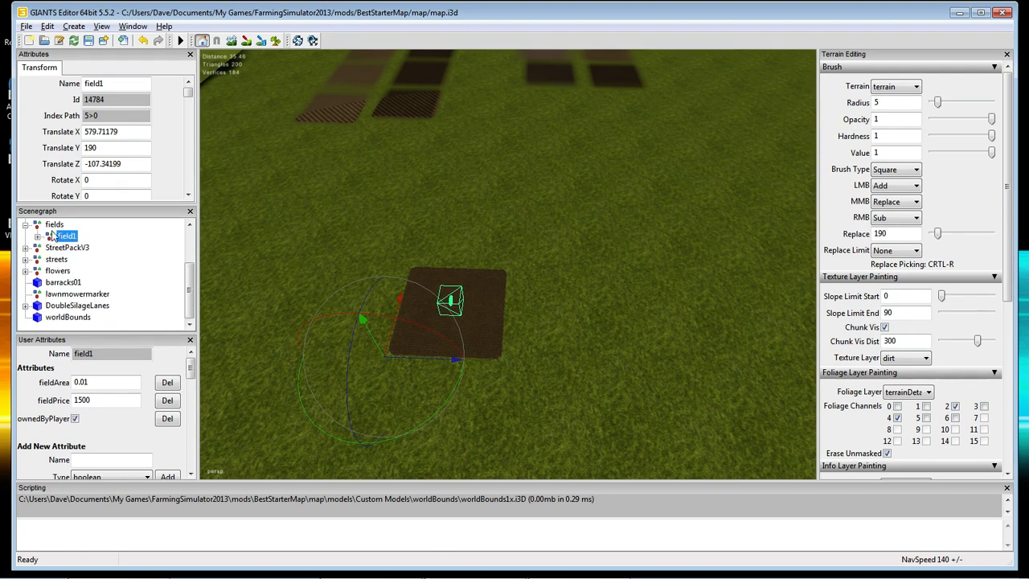
pyautogui.click(49, 27)
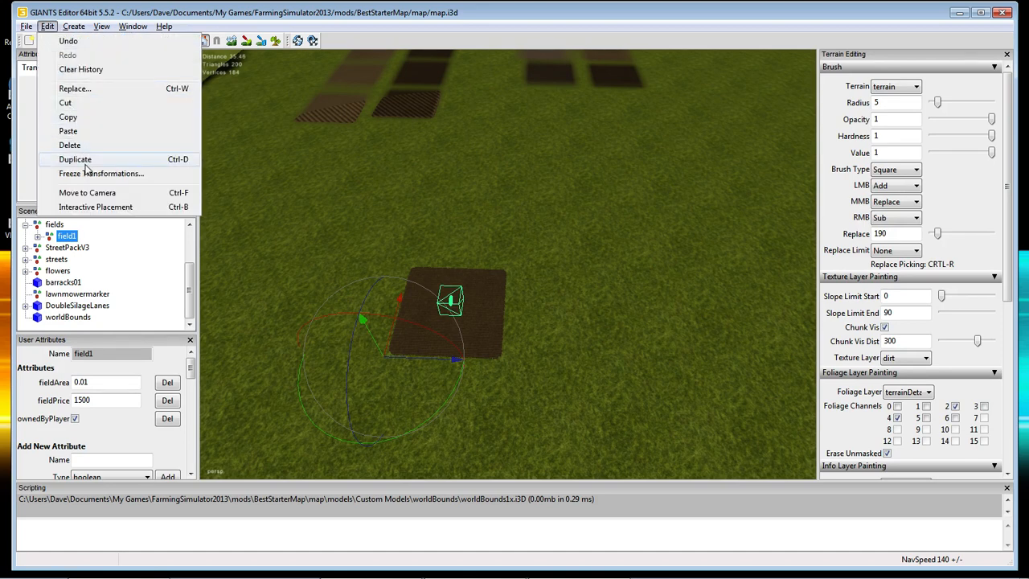
# Duplicate field1, rename the copy field2, and drag it sideways away from field1.
pyautogui.click(164, 165)
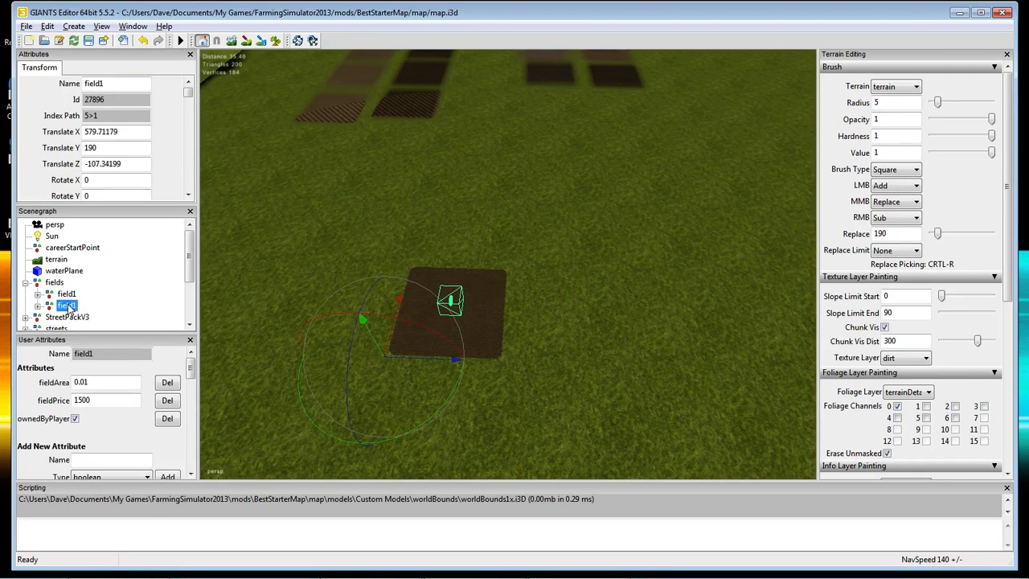
pyautogui.click(107, 84)
pyautogui.press('BackSpace')
pyautogui.write('2')
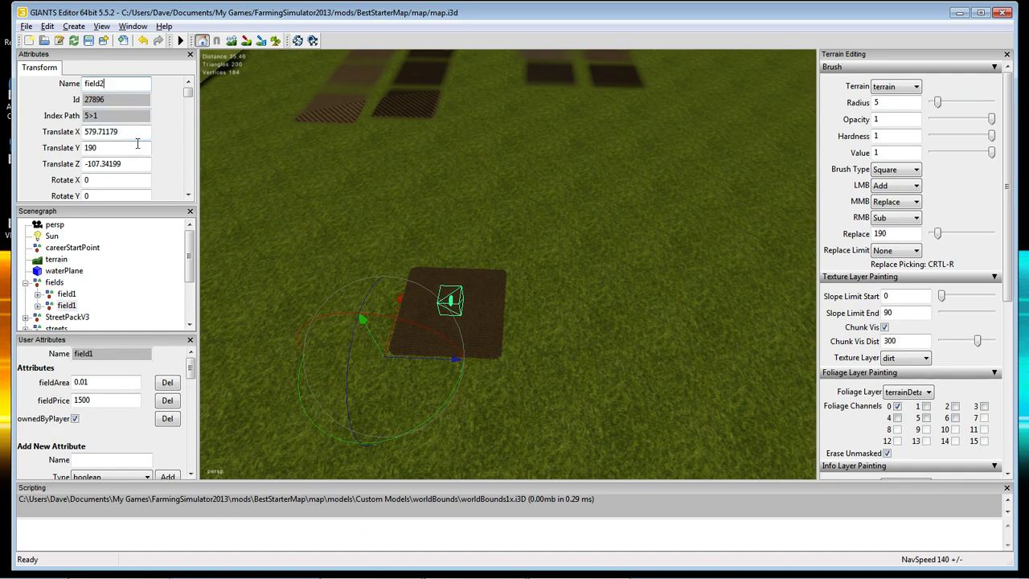
pyautogui.press('Return')
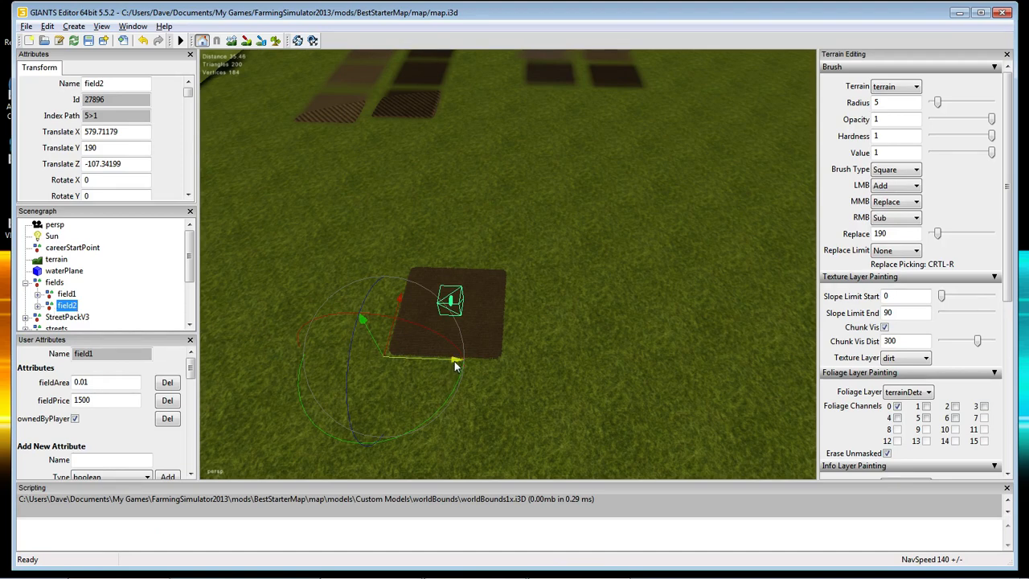
pyautogui.moveTo(454, 359); pyautogui.dragTo(713, 368)
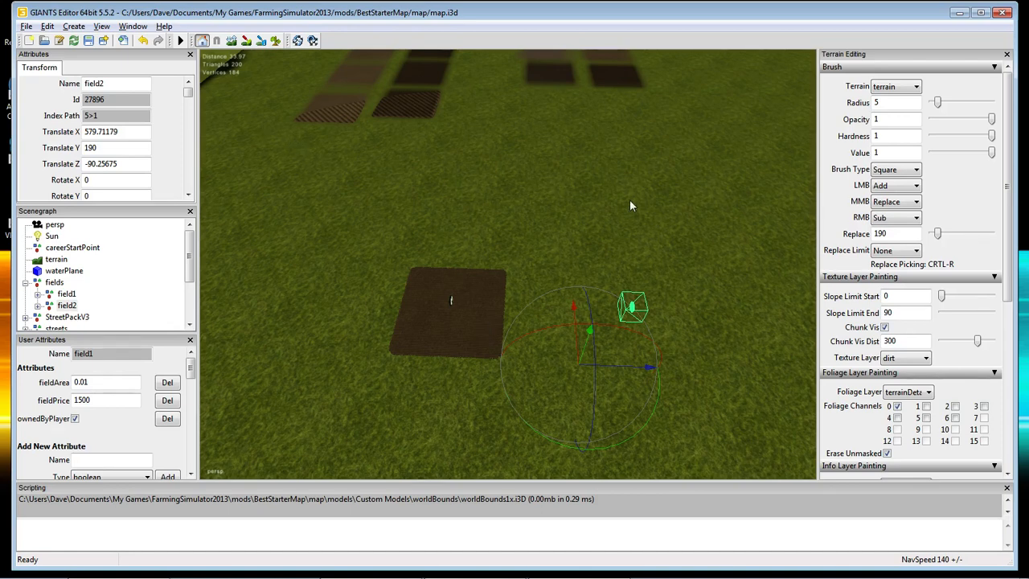
# Paint a second dirt patch on the grass to the right of field1.
pyautogui.click(277, 41)
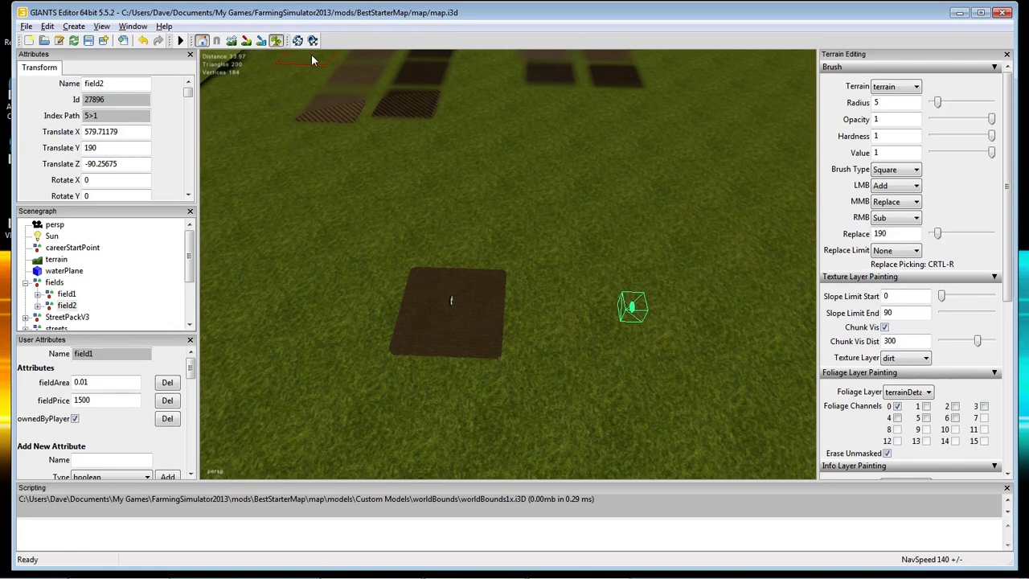
pyautogui.click(631, 317)
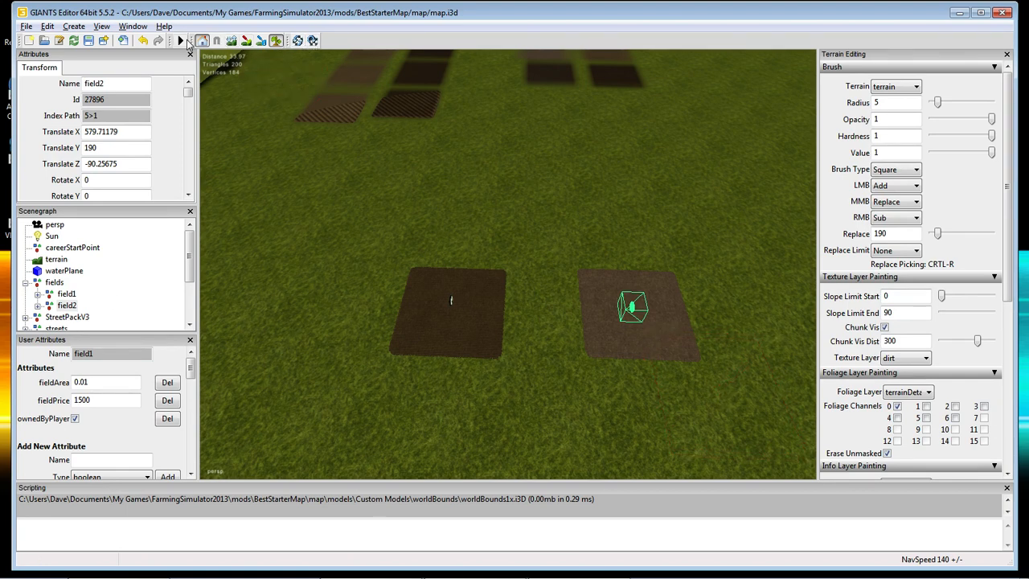
pyautogui.click(276, 40)
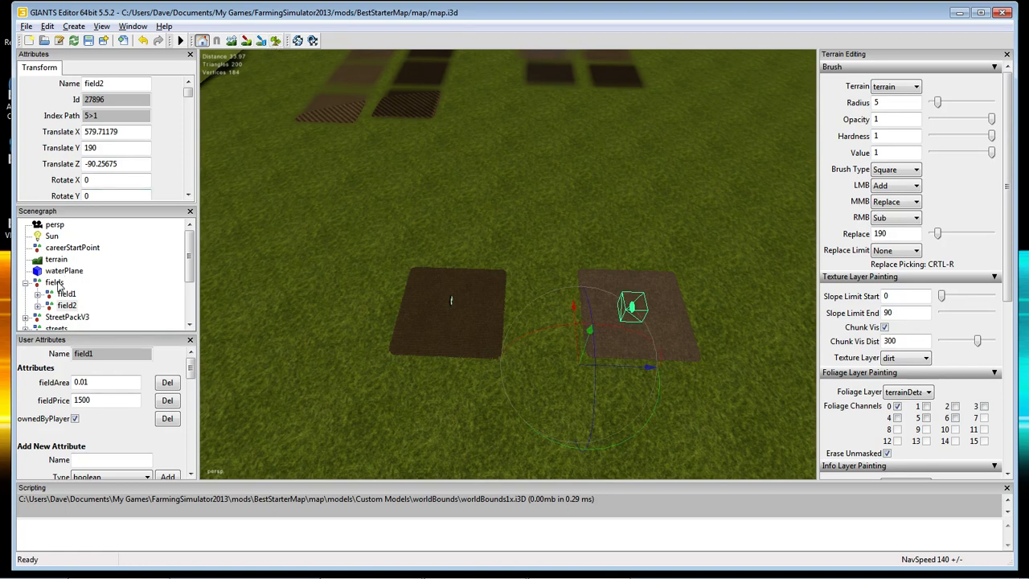
# Move field2 onto the new dirt patch at X 580.2204, Z -89.87572.
pyautogui.click(64, 307)
pyautogui.keyDown('alt'); pyautogui.moveTo(669, 434); pyautogui.dragTo(601, 413); pyautogui.keyUp('alt')
pyautogui.scroll(7, 714, 419)
pyautogui.scroll(-7, 601, 417)
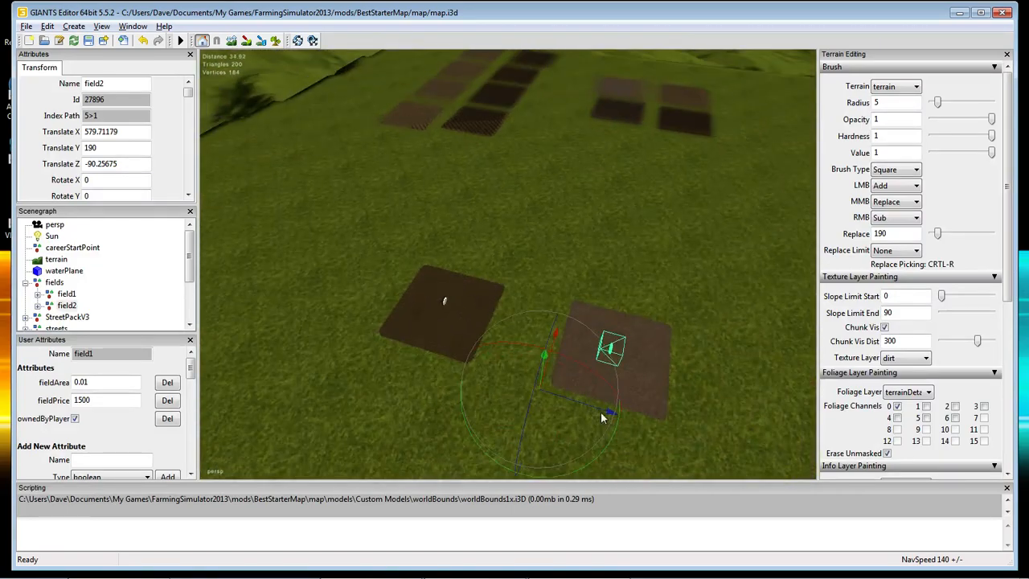
pyautogui.scroll(5, 611, 418)
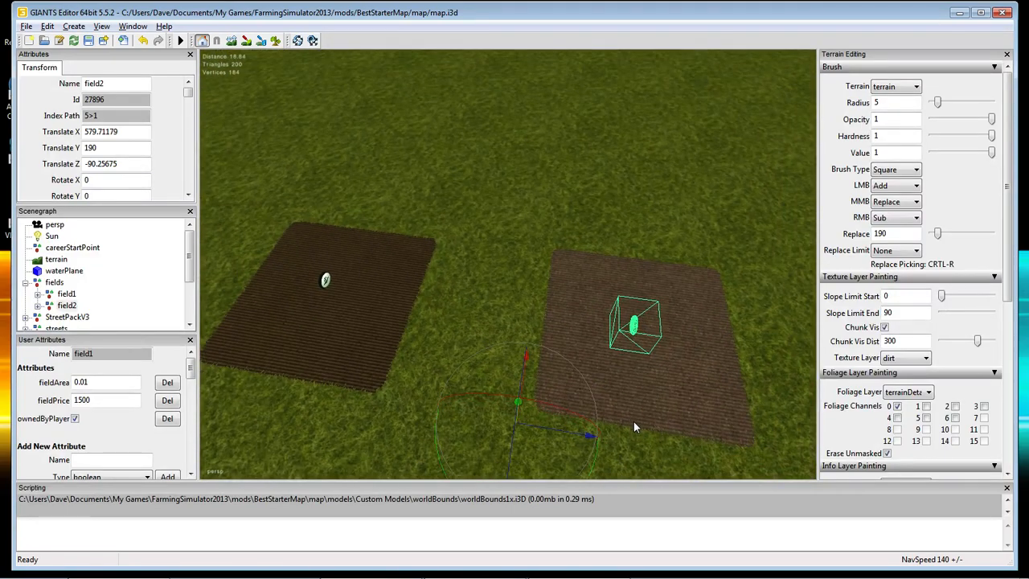
pyautogui.scroll(-3, 643, 429)
pyautogui.scroll(5, 659, 435)
pyautogui.scroll(-4, 654, 440)
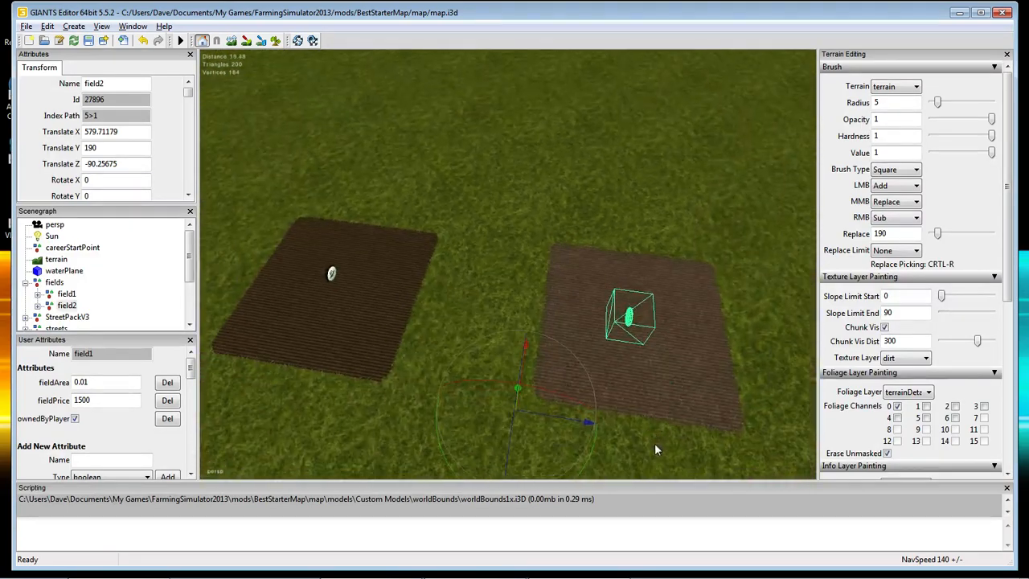
pyautogui.scroll(-2, 654, 448)
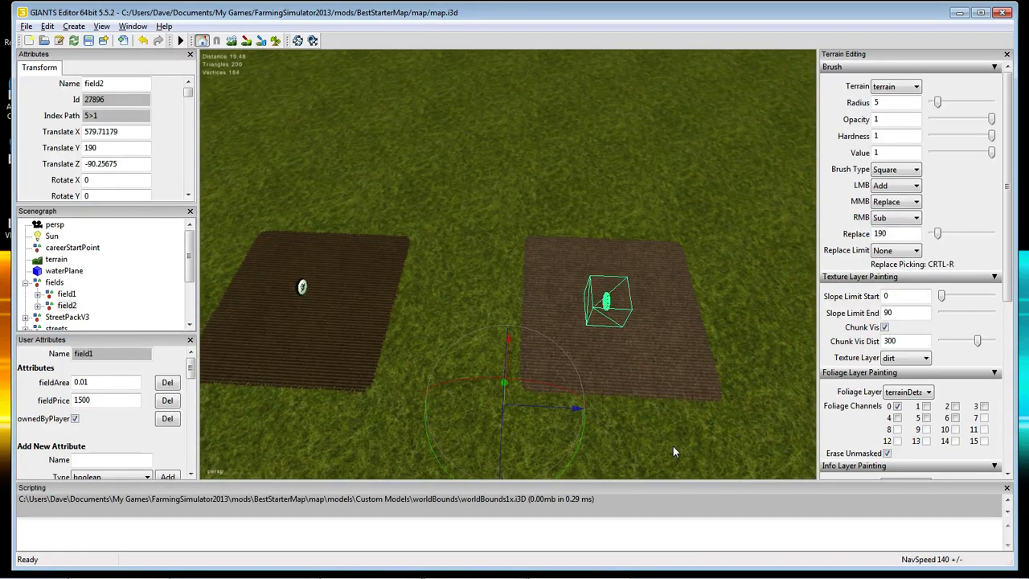
pyautogui.click(66, 306)
pyautogui.hotkey('ctrl', 'b')
pyautogui.click(513, 394)
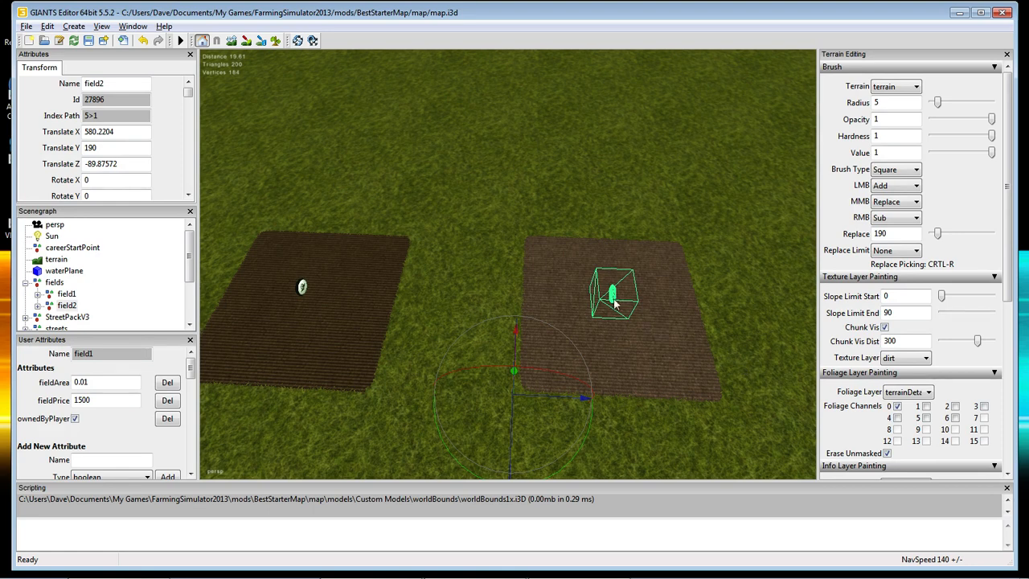
pyautogui.click(275, 41)
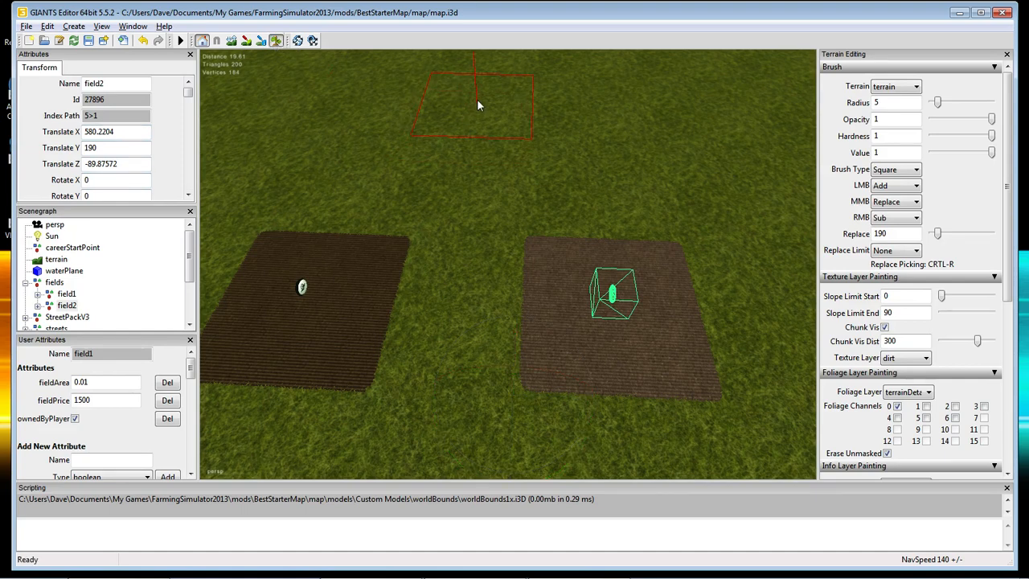
# Paint an L-shaped dirt patch above the fields, extending it upward and right.
pyautogui.click(478, 85)
pyautogui.moveTo(479, 90)
pyautogui.mouseDown()
pyautogui.moveTo(477, 111)
pyautogui.moveTo(563, 113)
pyautogui.moveTo(510, 108)
pyautogui.moveTo(483, 69)
pyautogui.mouseUp()
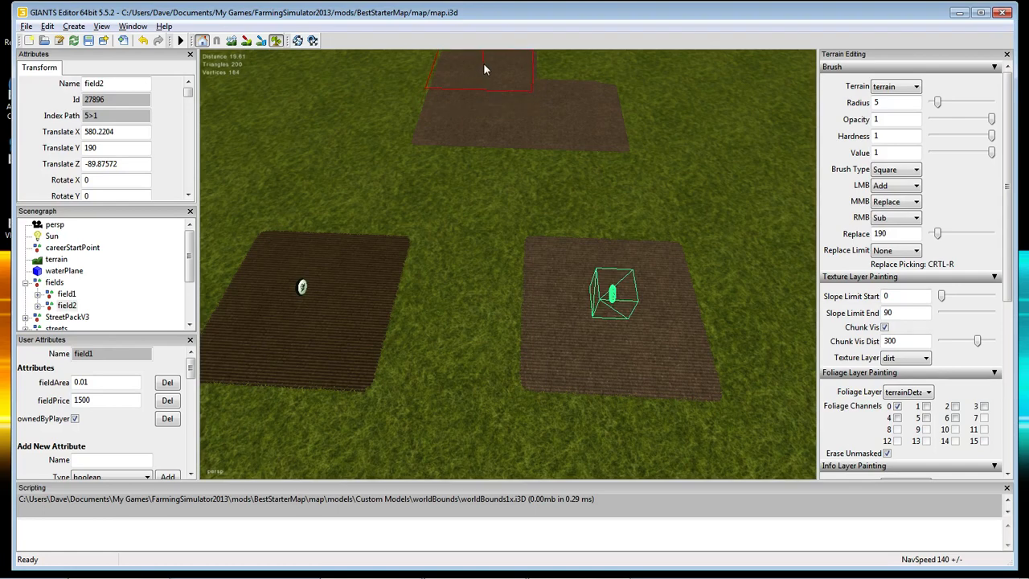
pyautogui.scroll(-5, 562, 128)
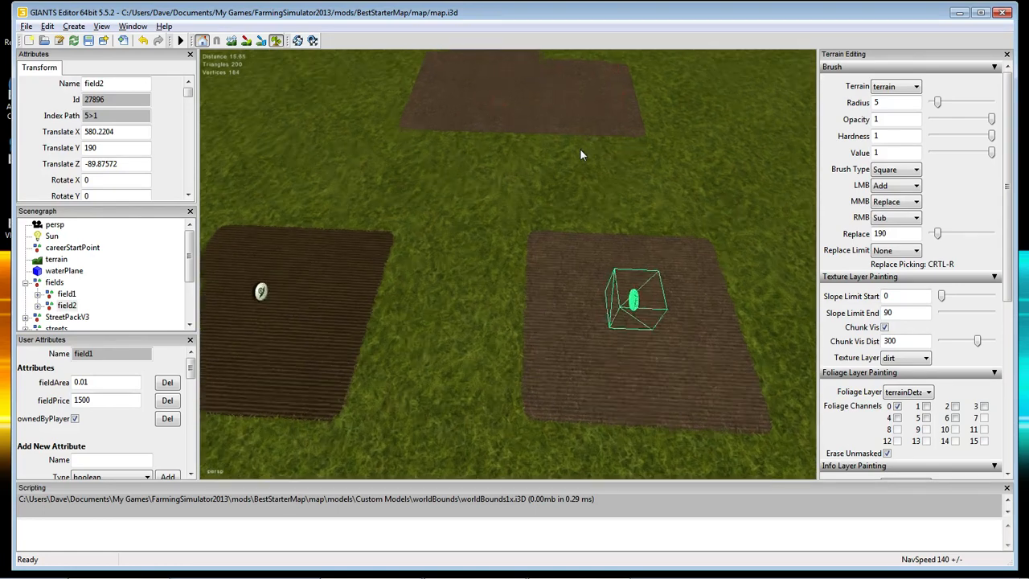
pyautogui.scroll(-1, 574, 167)
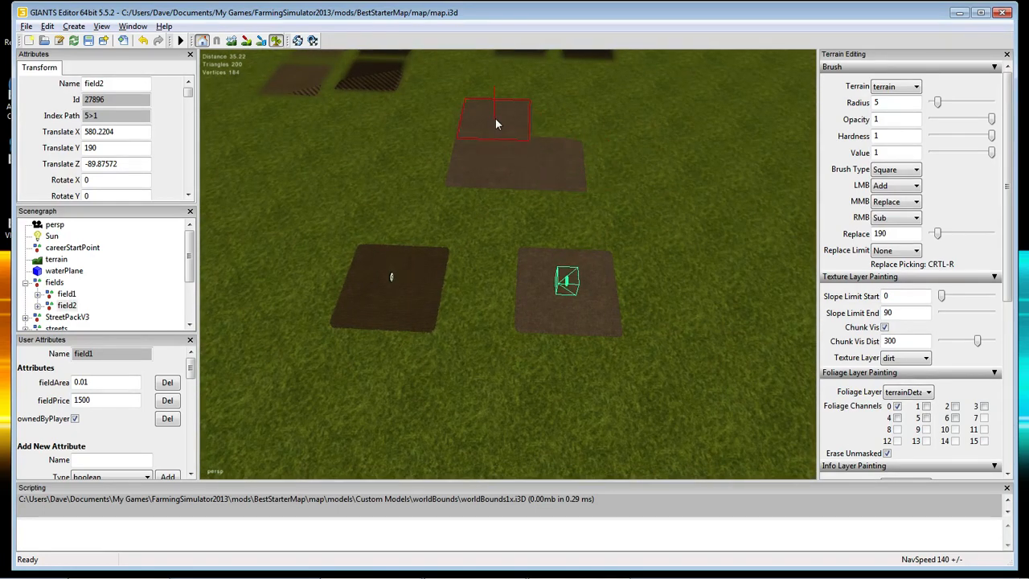
pyautogui.moveTo(495, 118); pyautogui.dragTo(494, 97)
pyautogui.moveTo(522, 161); pyautogui.dragTo(595, 164)
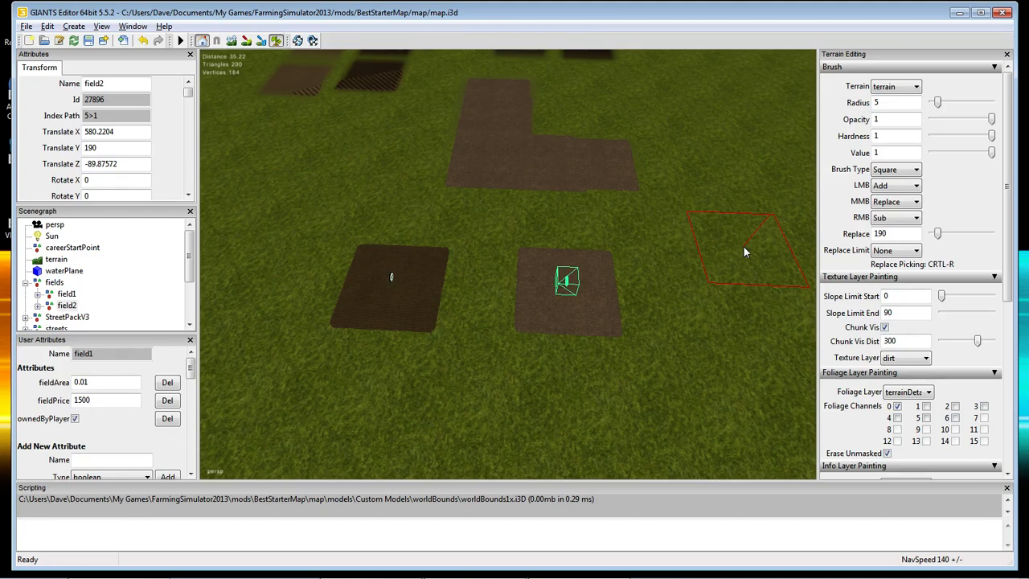
# Undo the right arm of the dirt patch and tilt the view over both fields.
pyautogui.hotkey('ctrl', 'z')
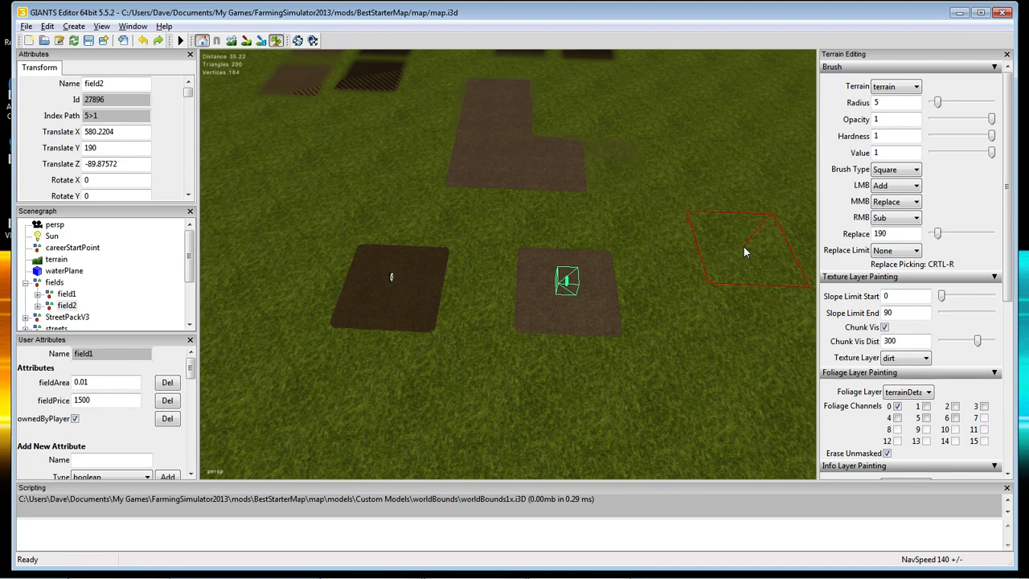
pyautogui.hotkey('ctrl', 'z')
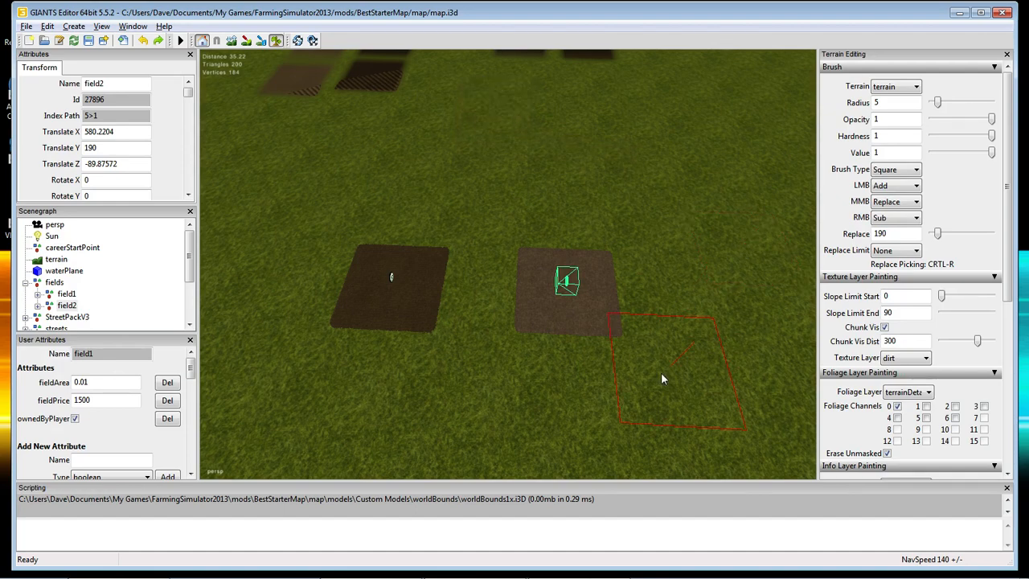
pyautogui.moveTo(660, 372)
pyautogui.keyDown('alt'); pyautogui.mouseDown()
pyautogui.moveTo(680, 358)
pyautogui.moveTo(673, 387)
pyautogui.mouseUp(); pyautogui.keyUp('alt')
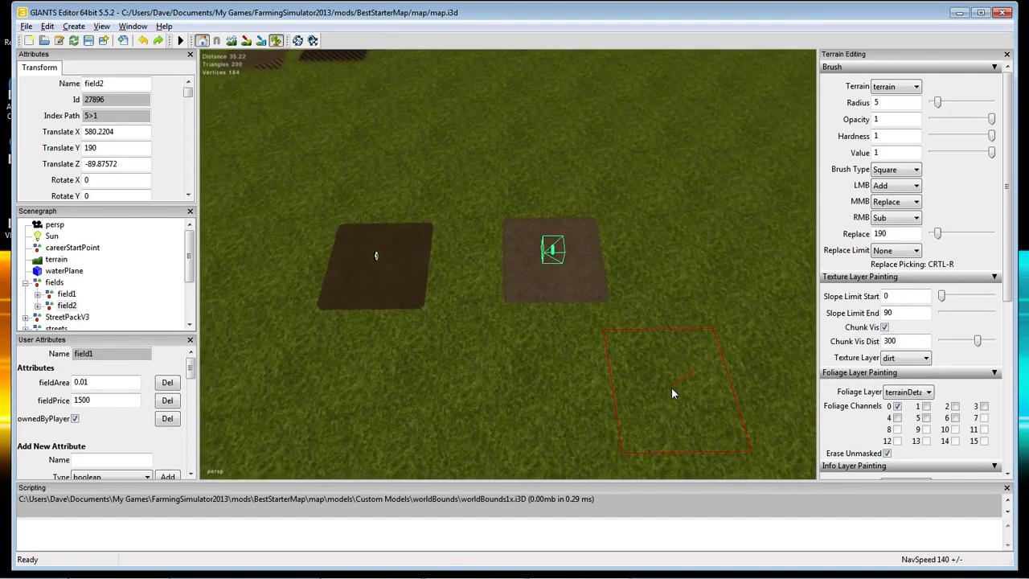
pyautogui.scroll(6, 671, 386)
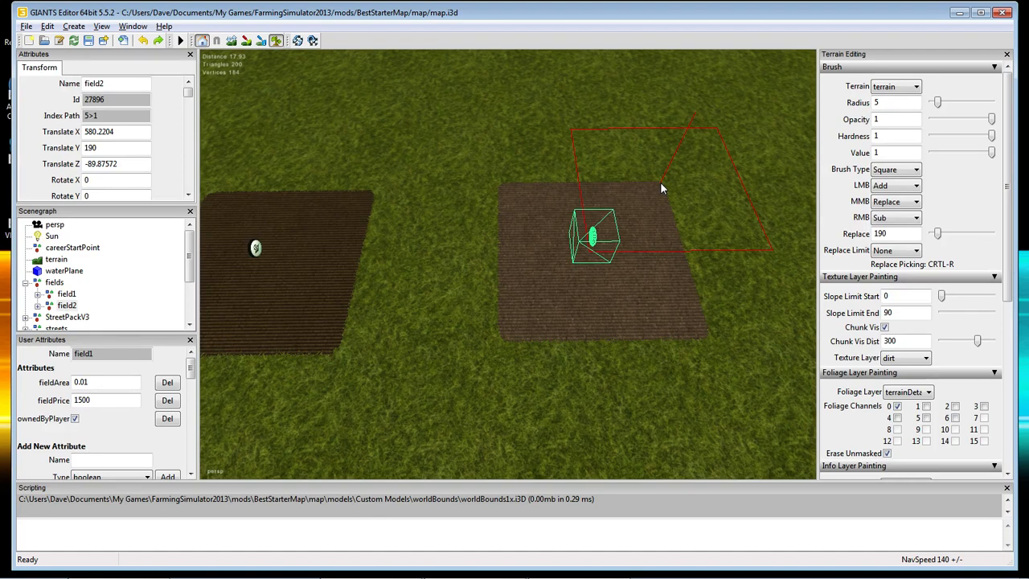
# Change the terrain brush radius from 5 to 2.5, leaving the foliage layer on terrainDetail.
pyautogui.doubleClick(878, 102)
pyautogui.write('.25')
pyautogui.click(897, 120)
pyautogui.doubleClick(895, 104)
pyautogui.write('2.5')
pyautogui.press('Return')
pyautogui.click(912, 135)
pyautogui.click(928, 393)
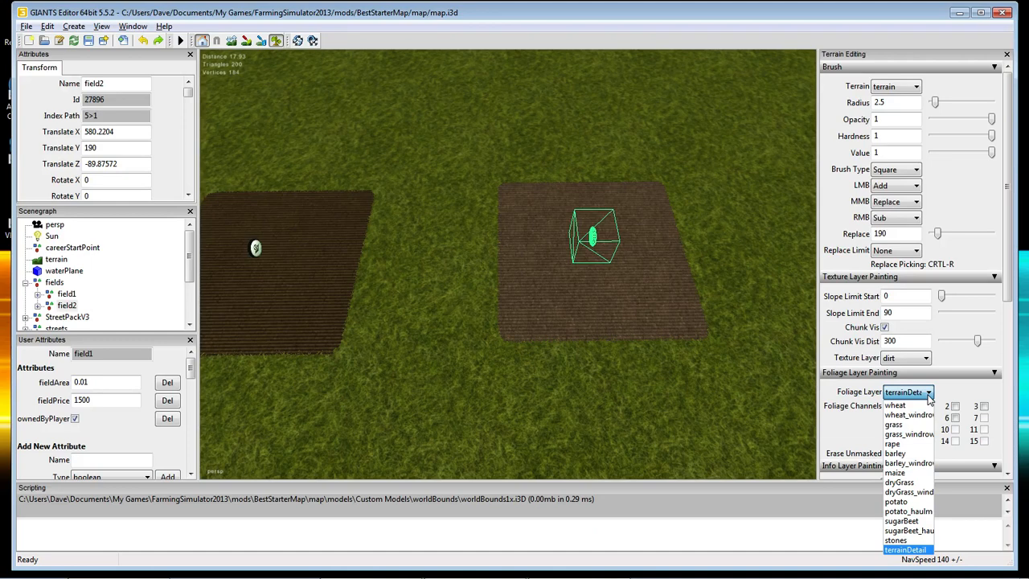
pyautogui.click(928, 394)
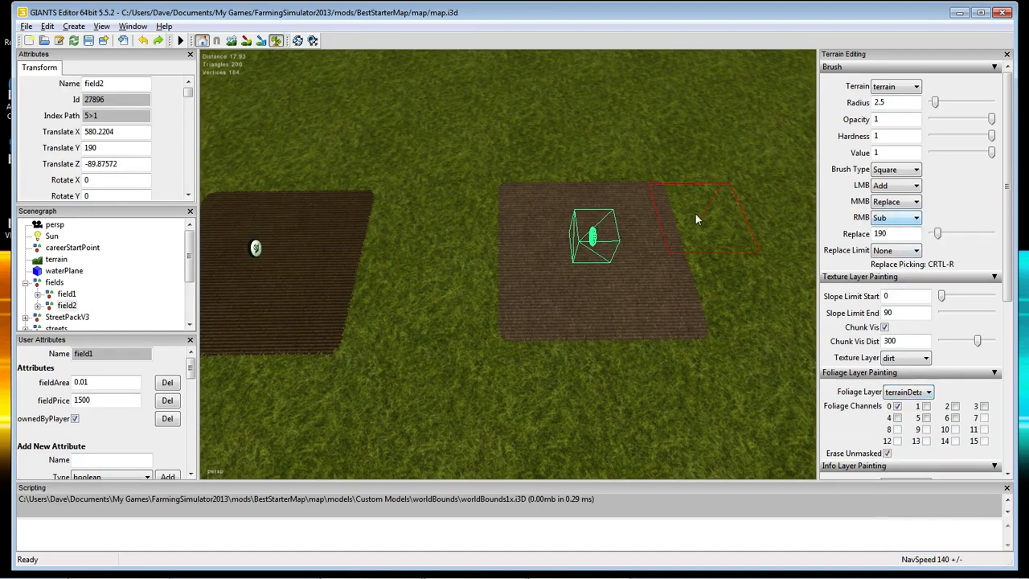
# Erase field2's upper-right corner and the leftover dirt strip back to grass.
pyautogui.rightClick(629, 217)
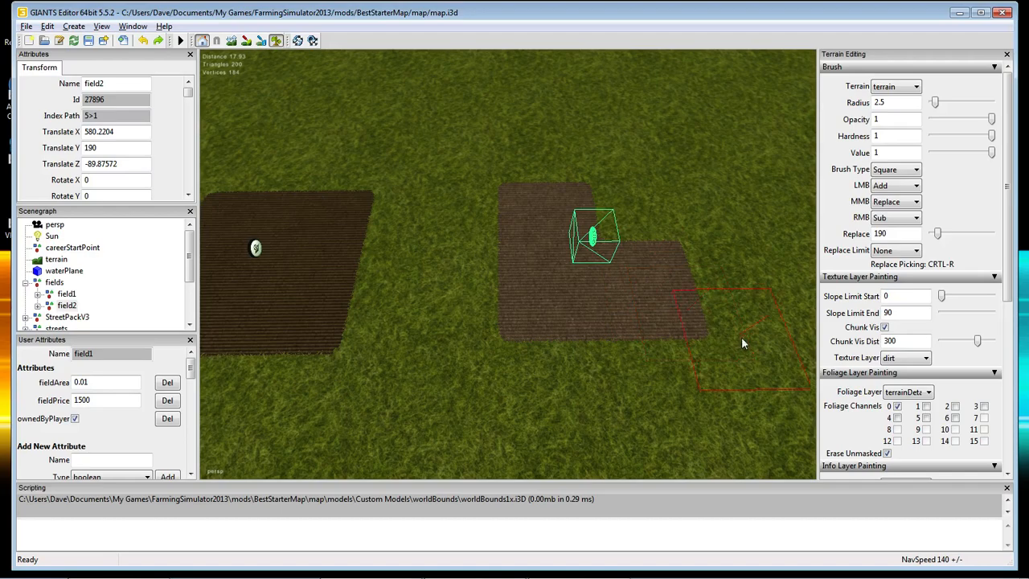
pyautogui.moveTo(741, 337)
pyautogui.keyDown('alt'); pyautogui.mouseDown()
pyautogui.moveTo(743, 351)
pyautogui.moveTo(769, 314)
pyautogui.moveTo(567, 312)
pyautogui.moveTo(556, 325)
pyautogui.moveTo(641, 350)
pyautogui.moveTo(665, 377)
pyautogui.moveTo(622, 368)
pyautogui.moveTo(587, 339)
pyautogui.mouseUp(); pyautogui.keyUp('alt')
pyautogui.scroll(5, 731, 306)
pyautogui.scroll(-6, 557, 325)
pyautogui.scroll(3, 556, 326)
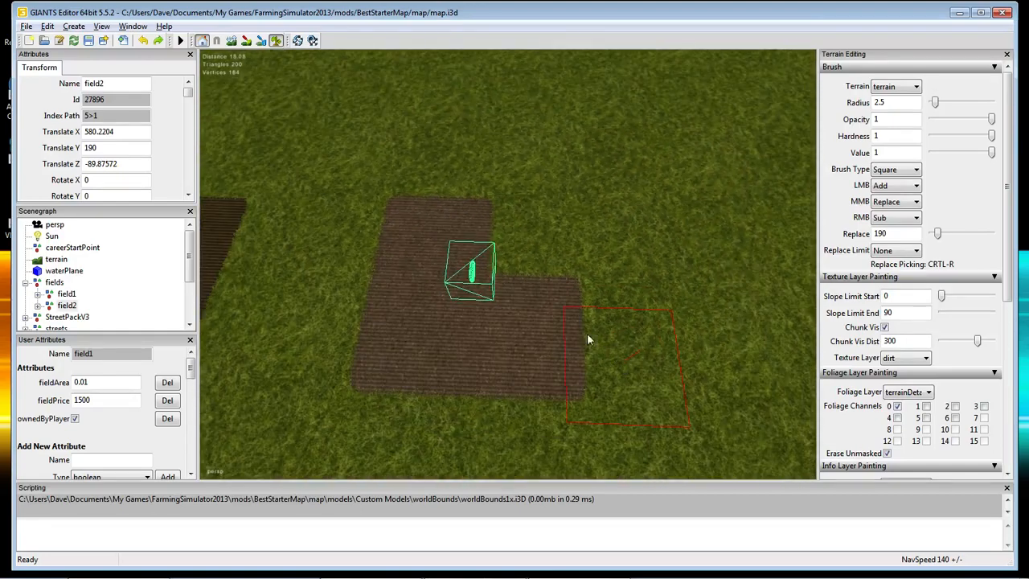
pyautogui.click(528, 241)
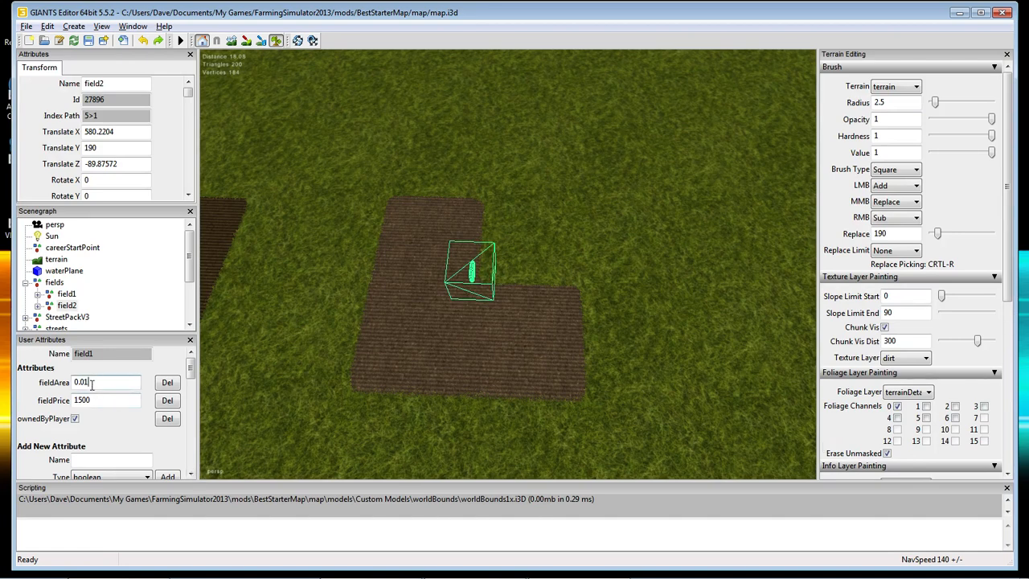
# Open Calculator and enter 0.01, redoing a mistaken first entry.
pyautogui.moveTo(94, 385); pyautogui.dragTo(74, 383)
pyautogui.moveTo(143, 573)
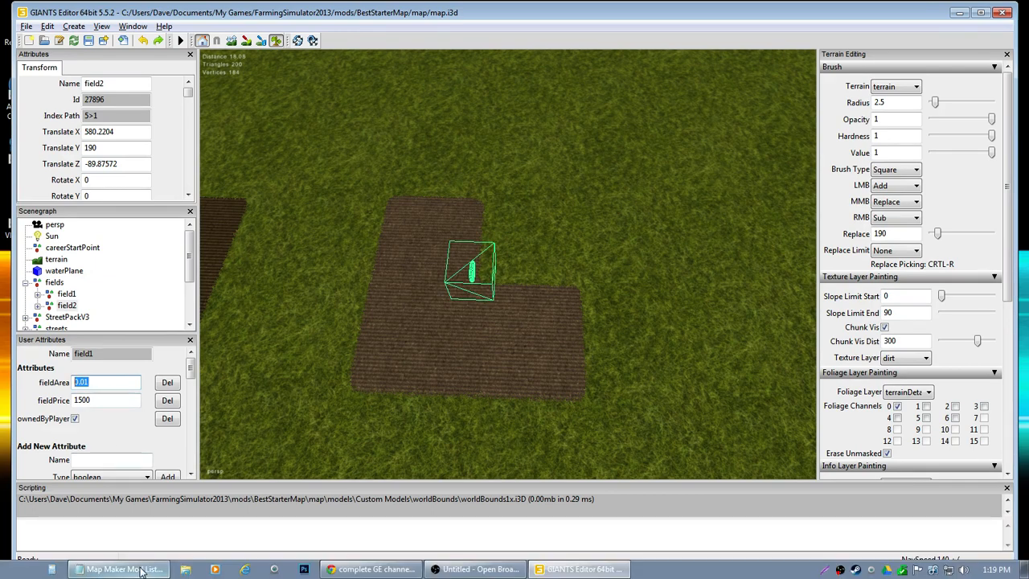
pyautogui.click(51, 571)
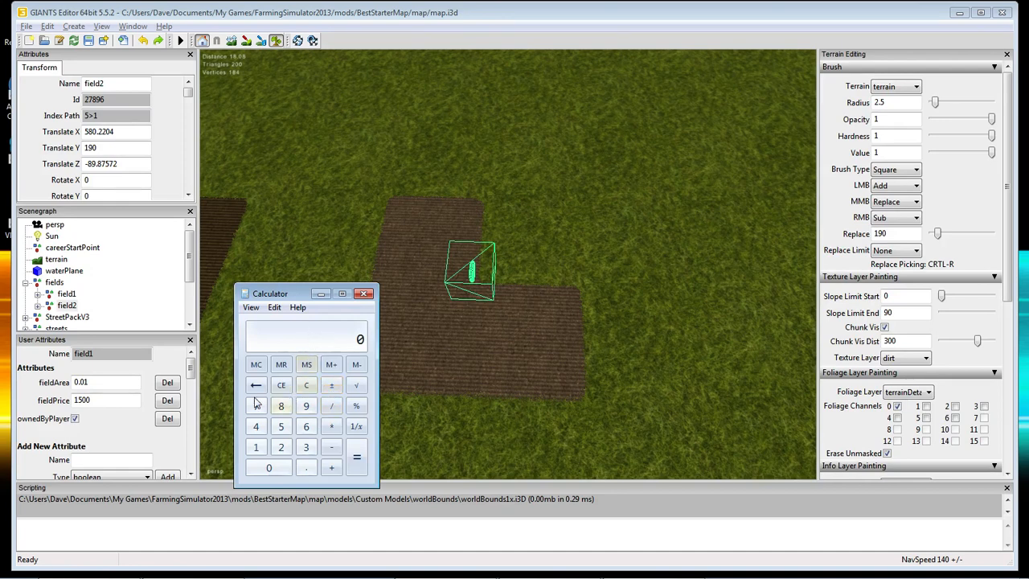
pyautogui.click(303, 470)
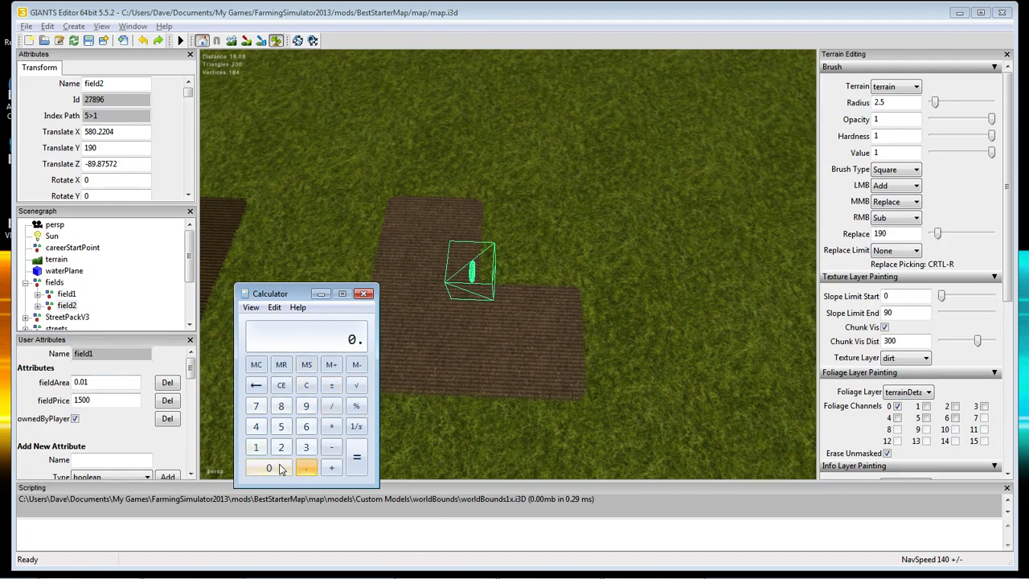
pyautogui.click(270, 468)
pyautogui.click(272, 468)
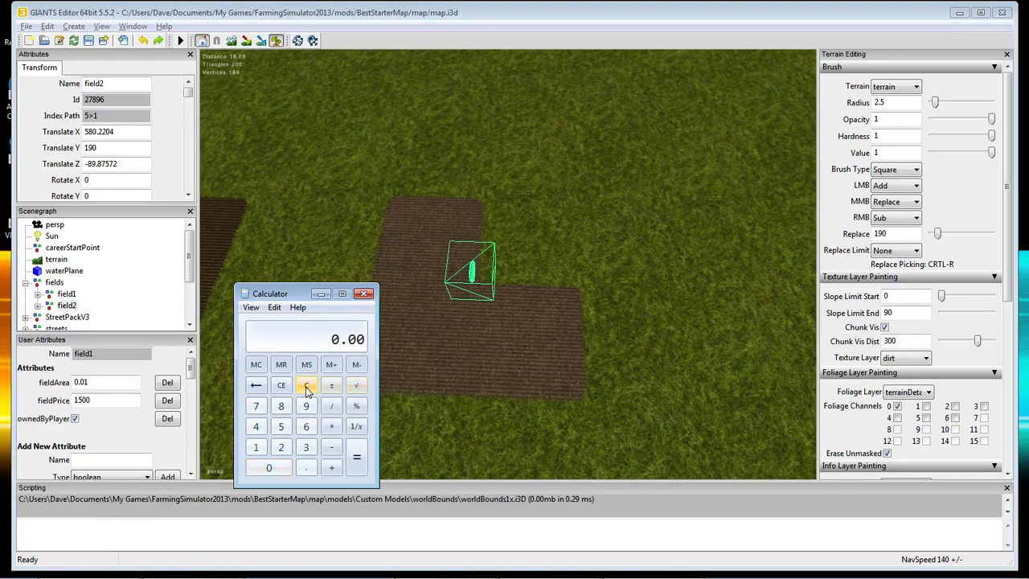
pyautogui.click(282, 385)
pyautogui.click(307, 470)
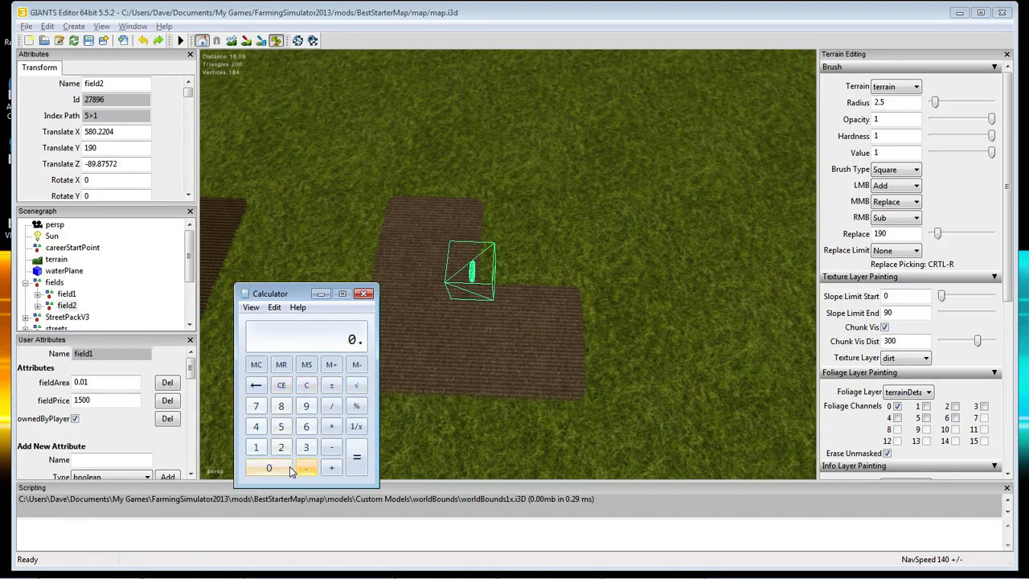
pyautogui.click(273, 467)
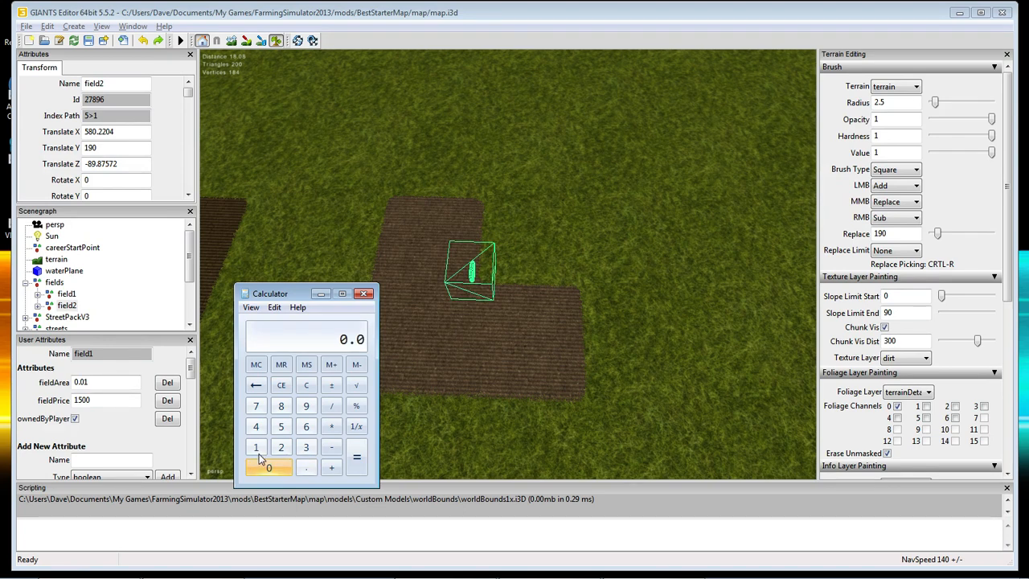
pyautogui.click(256, 448)
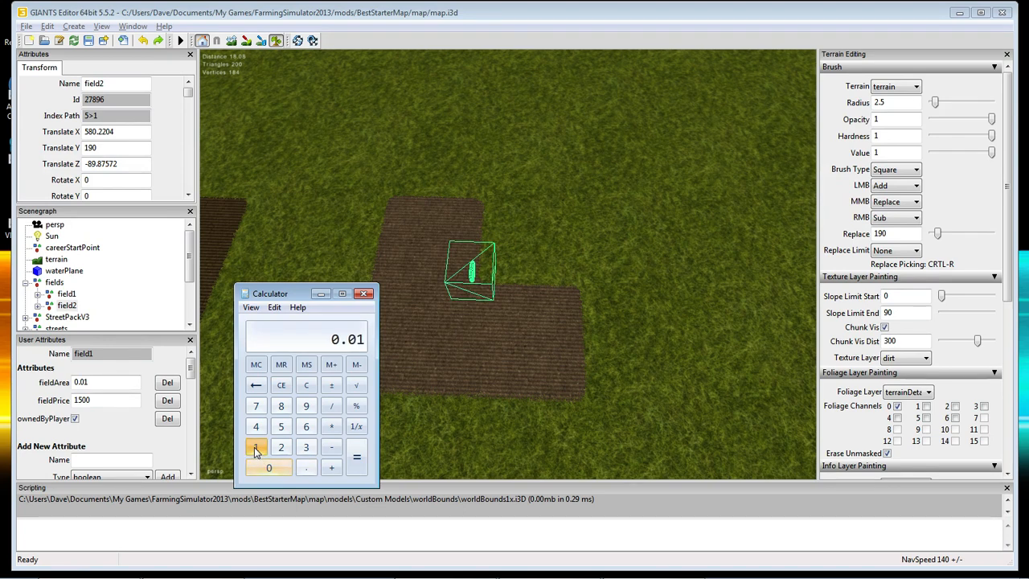
# Multiply 0.01 by 0.75 to get 0.0075, then reselect field2 and field1 in the Scenegraph.
pyautogui.click(331, 426)
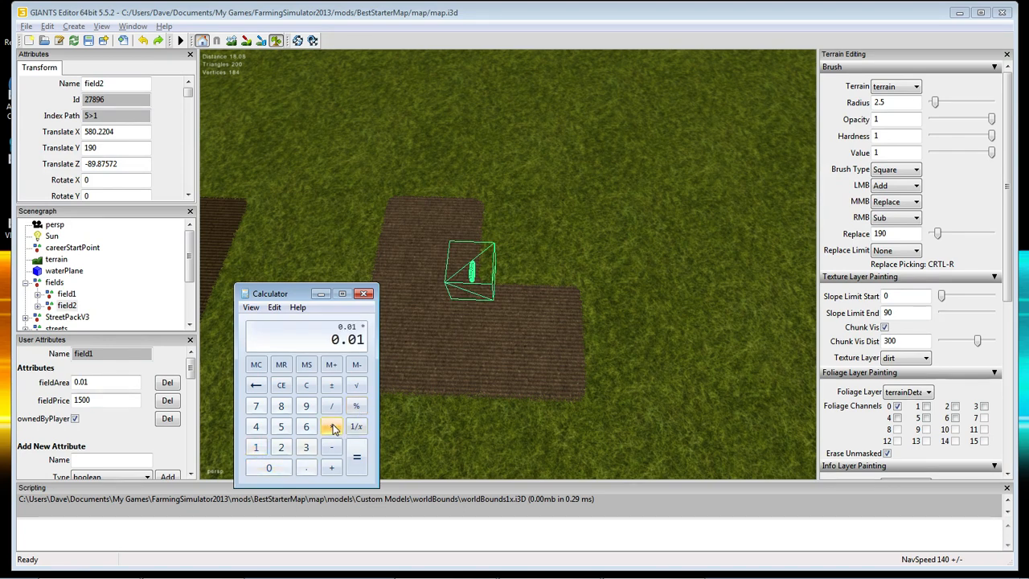
pyautogui.click(306, 467)
pyautogui.click(256, 406)
pyautogui.click(282, 428)
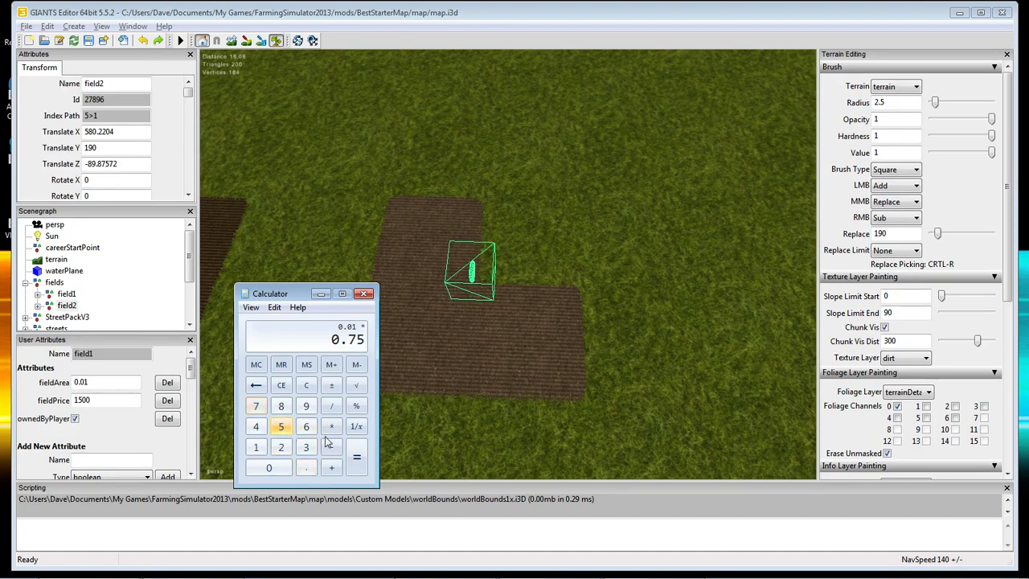
pyautogui.click(357, 463)
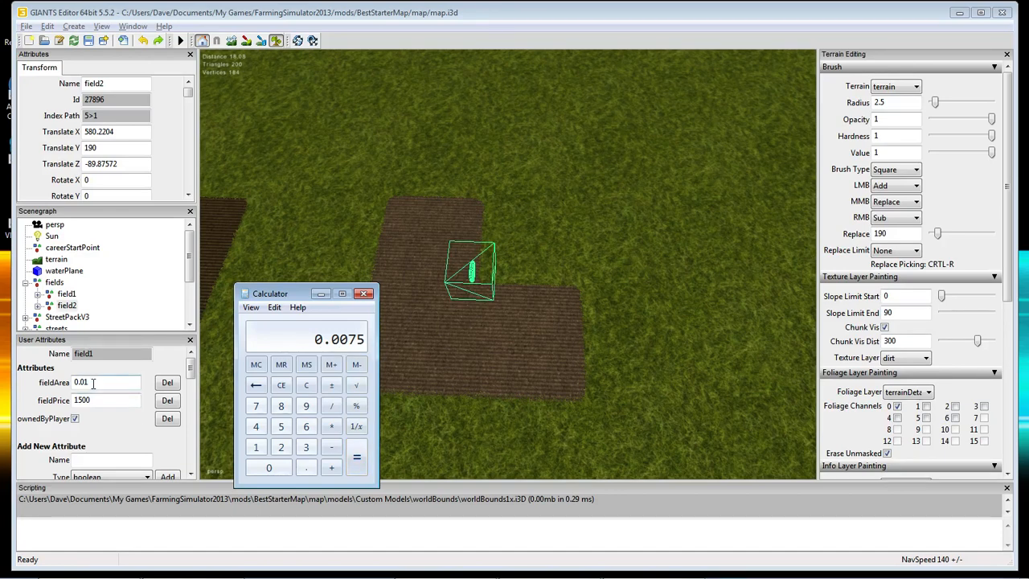
pyautogui.click(67, 307)
pyautogui.click(68, 296)
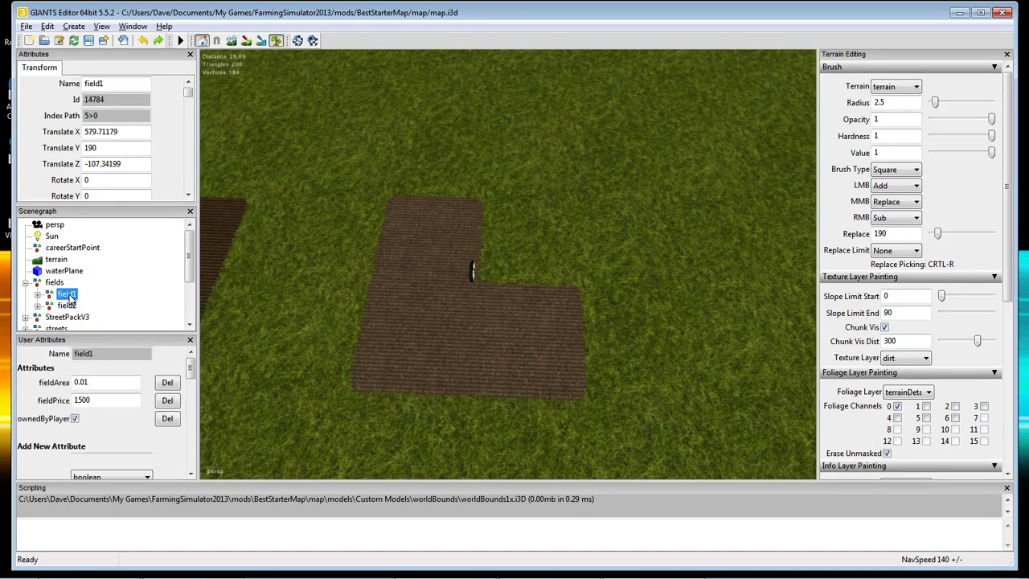
# Switch between field1 and field2 in the Scenegraph to compare their attributes.
pyautogui.click(68, 307)
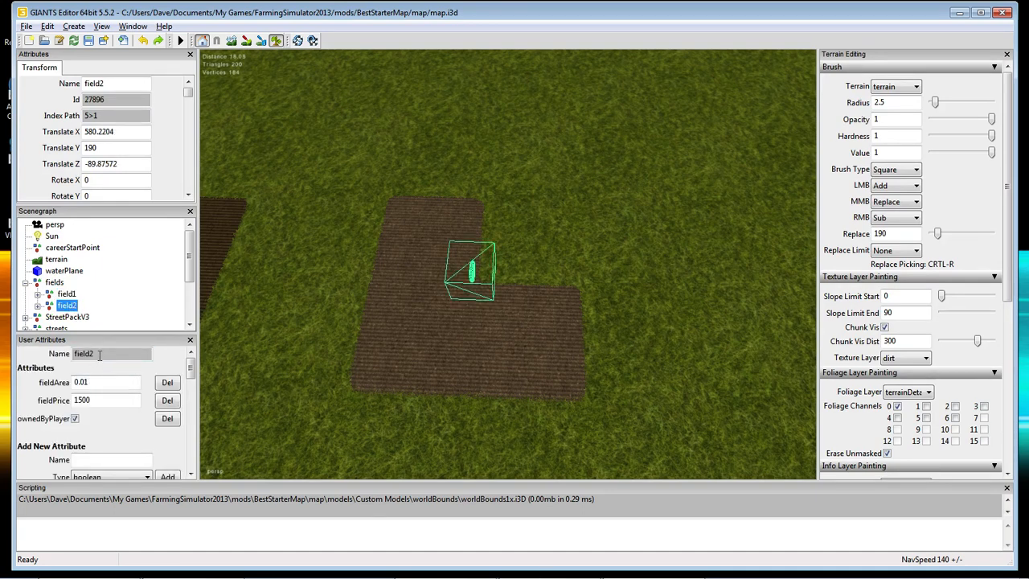
pyautogui.click(66, 295)
pyautogui.click(68, 307)
pyautogui.click(66, 295)
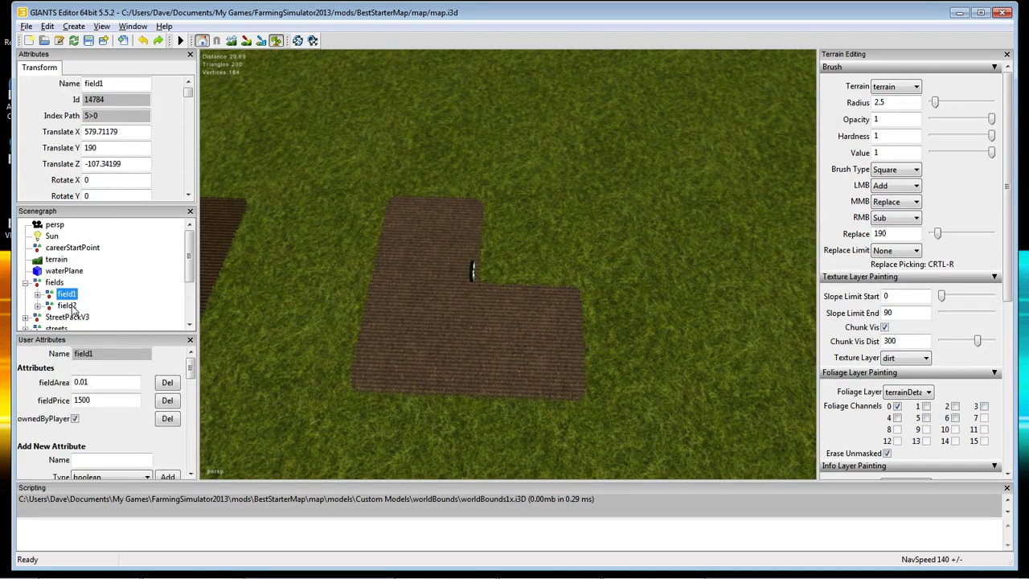
pyautogui.click(68, 307)
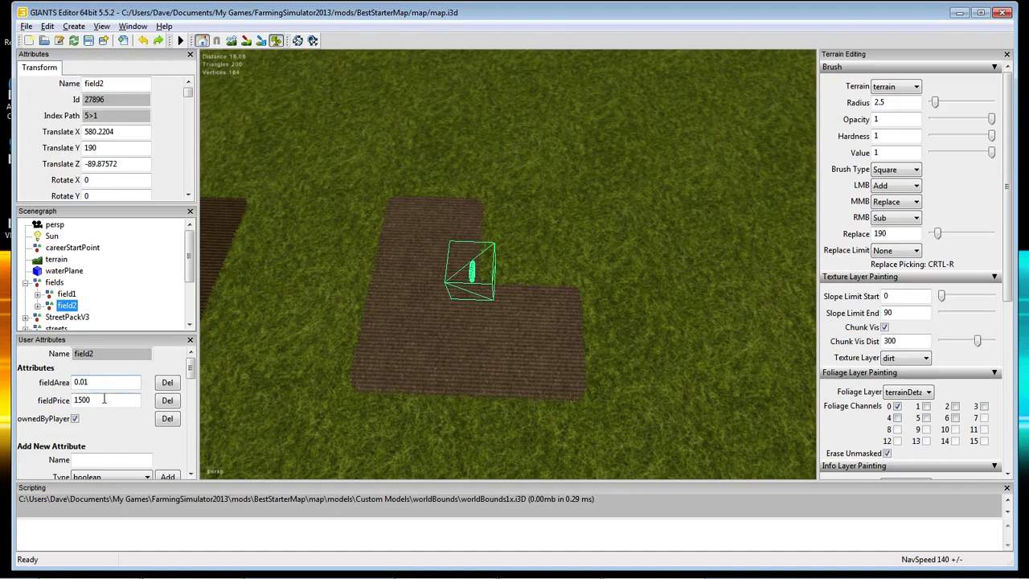
# Set field2's fieldArea attribute to 0.0075.
pyautogui.click(86, 383)
pyautogui.moveTo(345, 576)
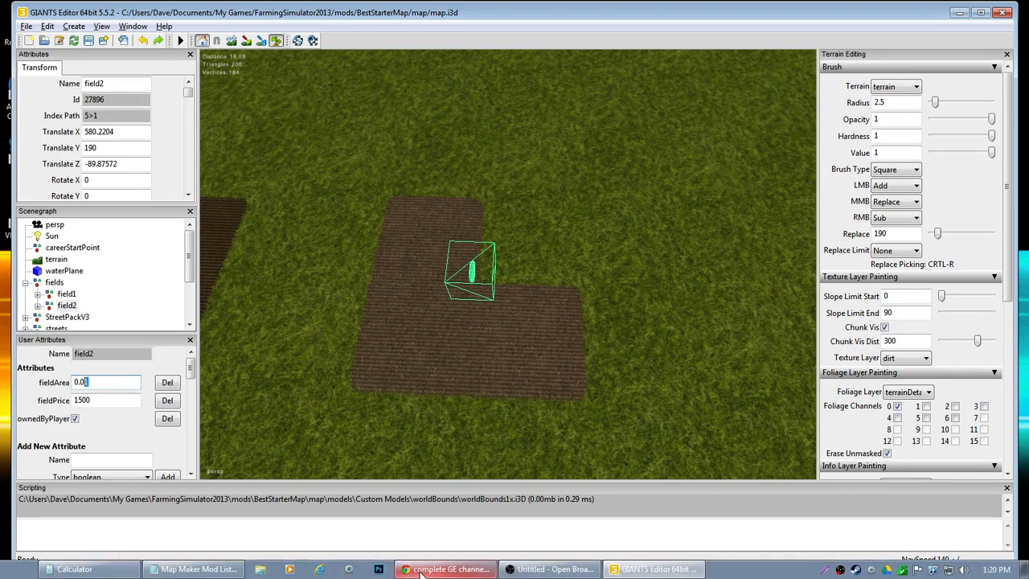
pyautogui.click(74, 569)
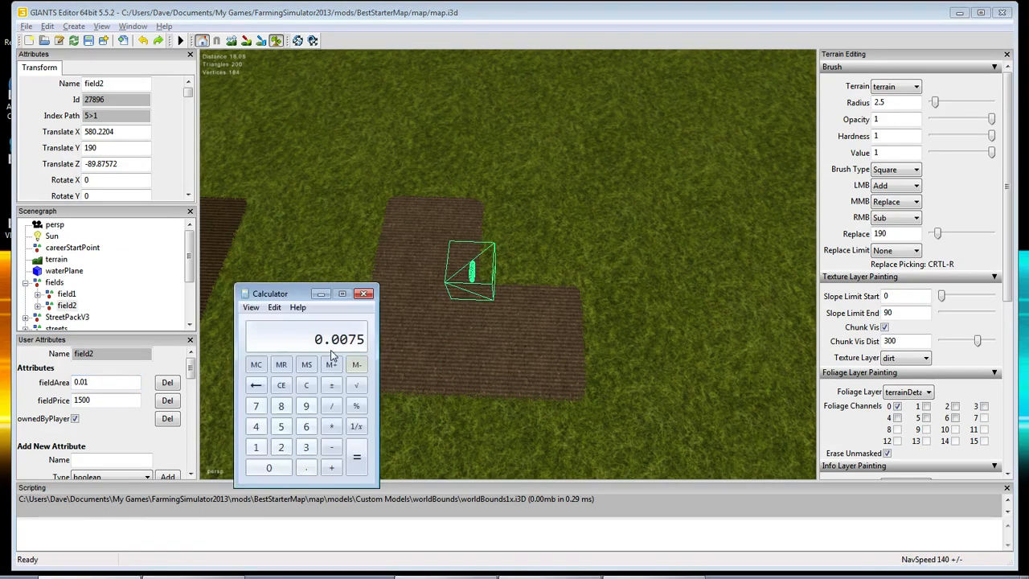
pyautogui.click(97, 382)
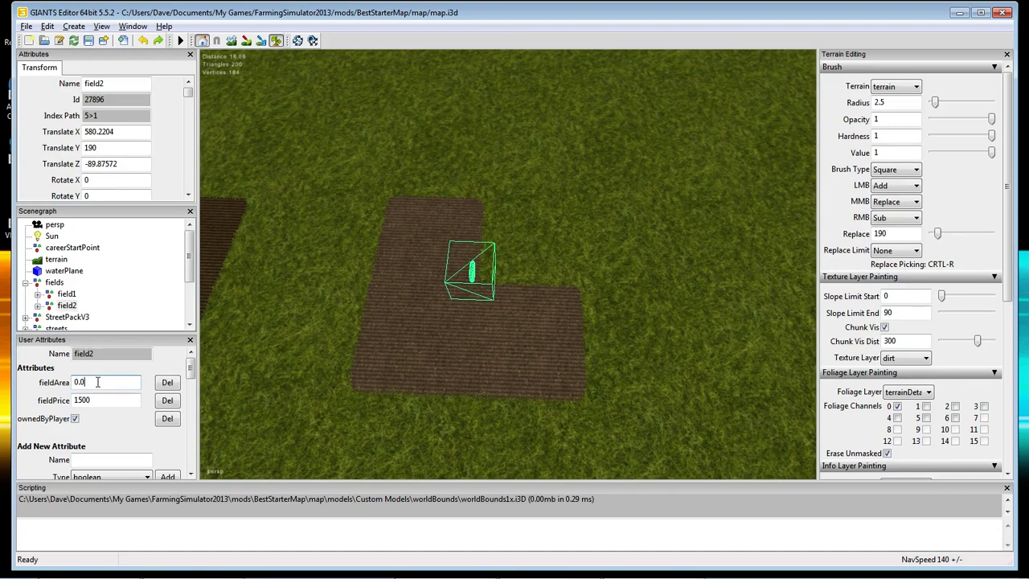
pyautogui.write('075')
pyautogui.click(110, 404)
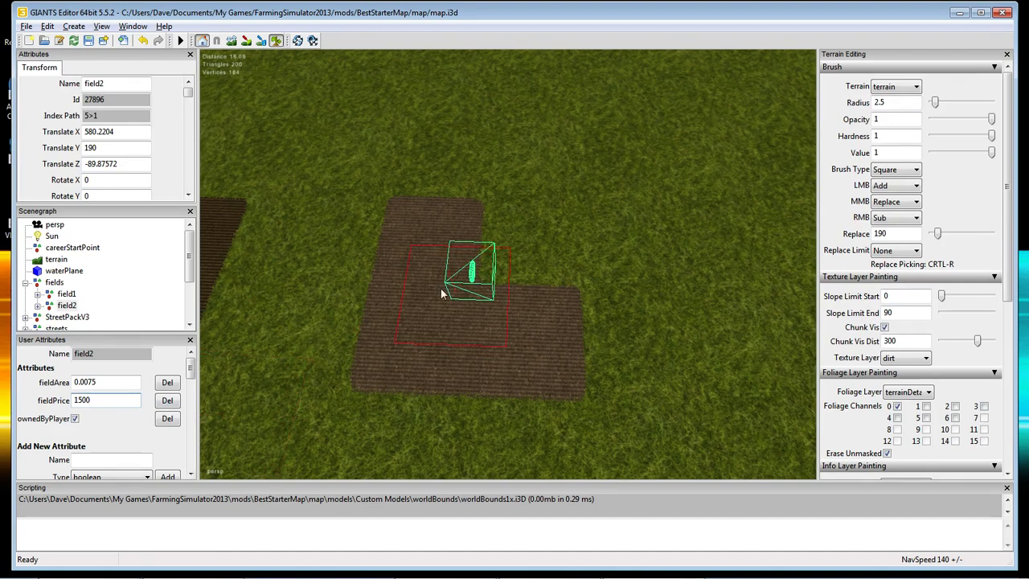
# Expand field2 in the Scenegraph to list its child objects.
pyautogui.click(66, 306)
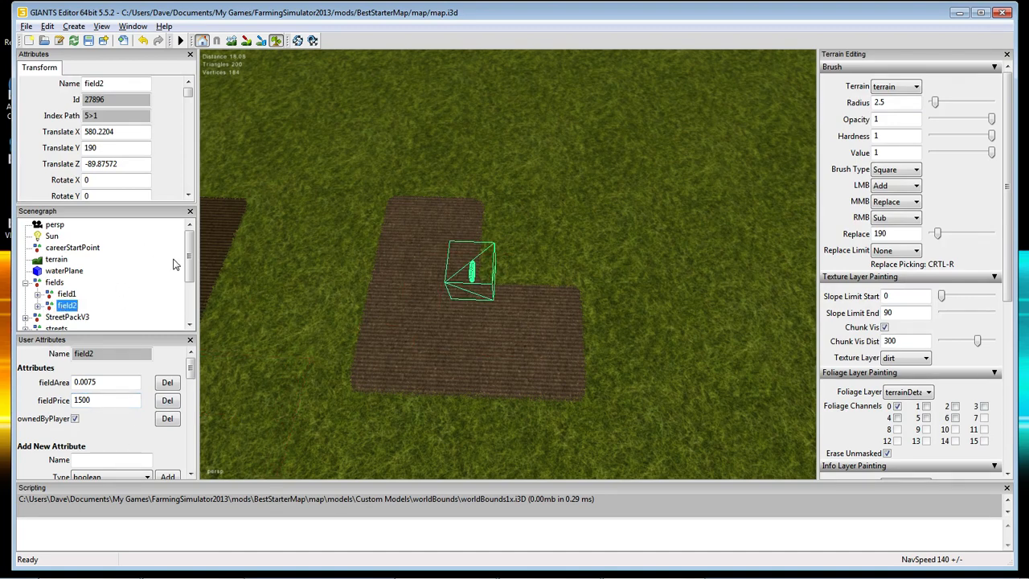
pyautogui.moveTo(191, 255); pyautogui.dragTo(190, 270)
pyautogui.click(37, 271)
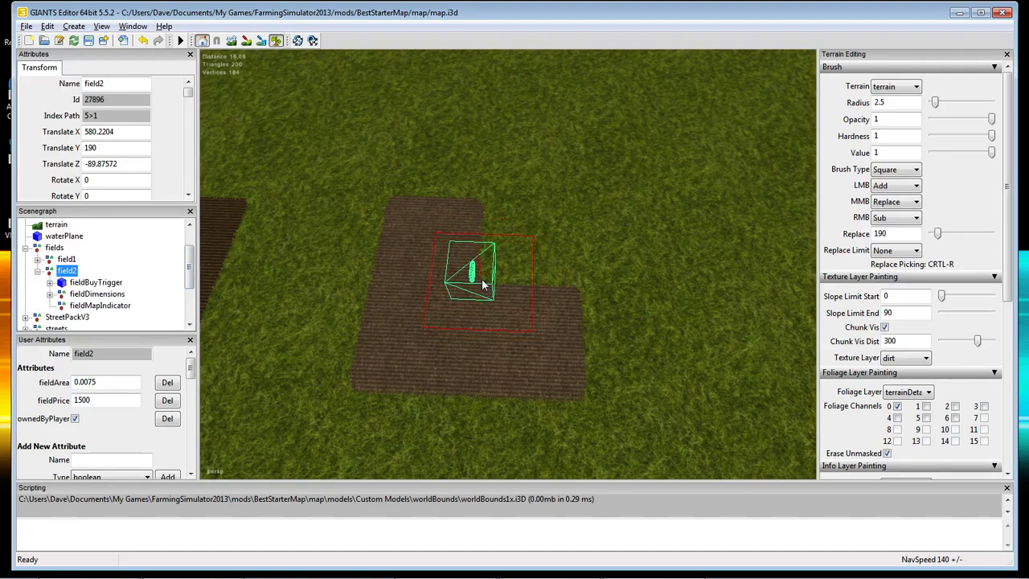
# Snap field2's buy trigger into the dirt field at X 3.84131, Z 3.59988.
pyautogui.click(80, 306)
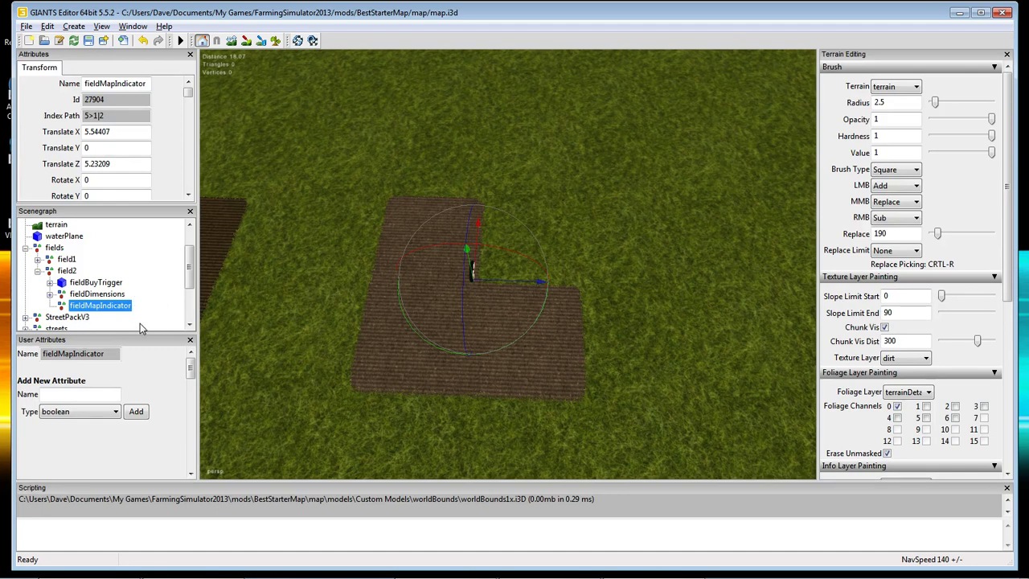
pyautogui.click(91, 283)
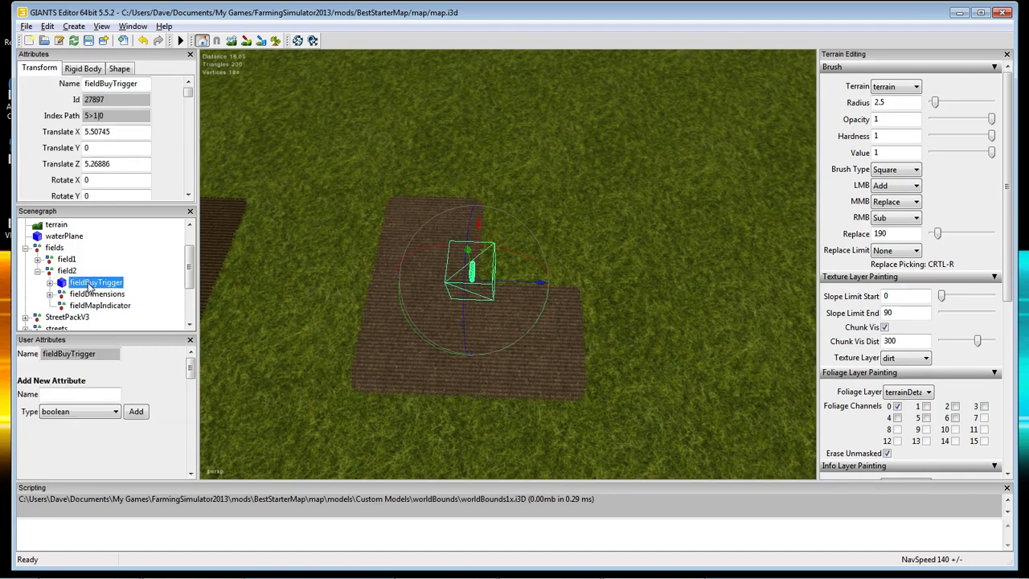
pyautogui.hotkey('ctrl', 'b')
pyautogui.click(435, 312)
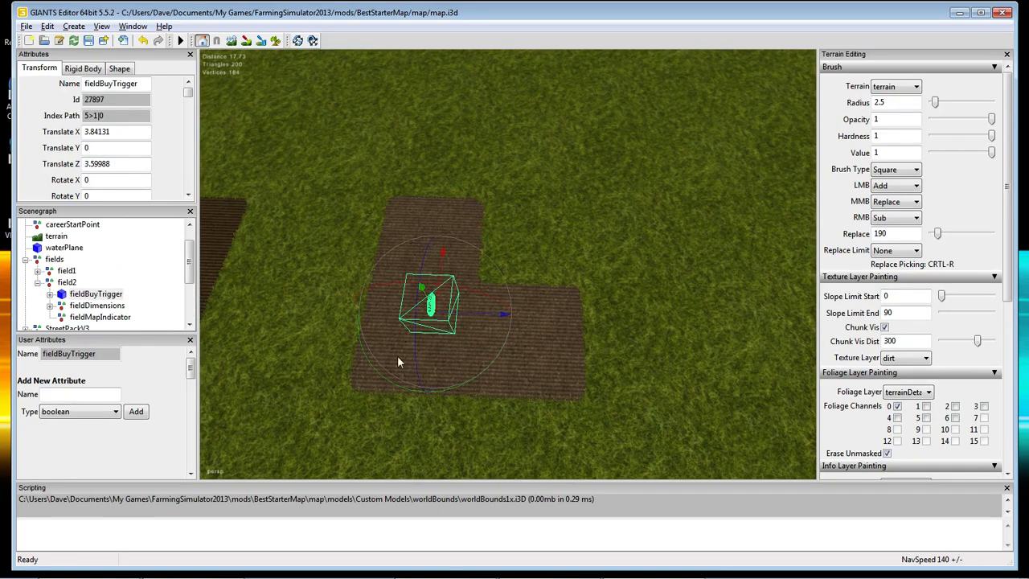
# Snap field2's map indicator beside the buy trigger at X 2.94531.
pyautogui.click(98, 319)
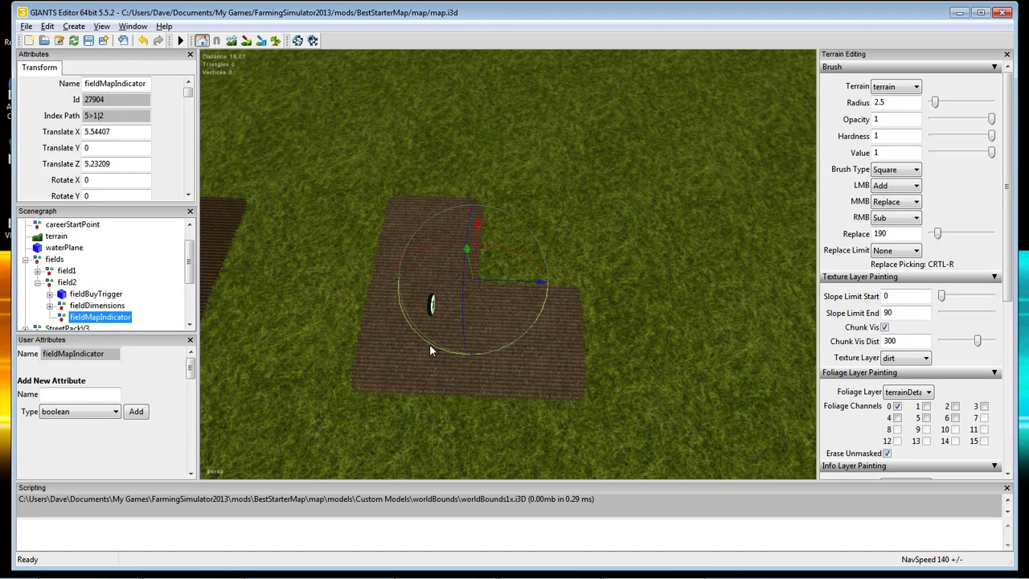
pyautogui.hotkey('ctrl', 'b')
pyautogui.click(432, 316)
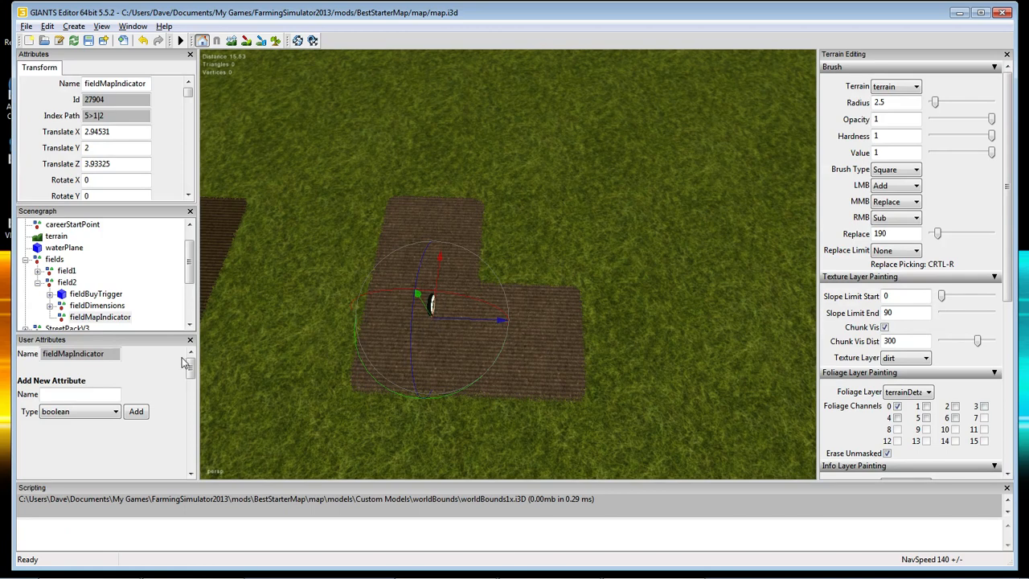
pyautogui.click(88, 307)
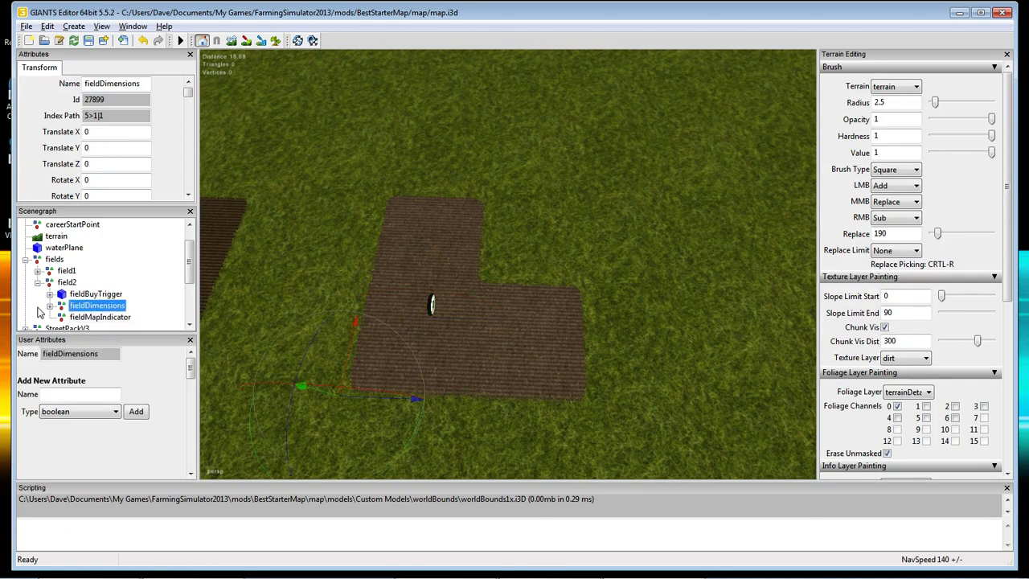
# Expand fieldDimensions and corner01_1, then inspect the positions of corner01_1 to corner01_3.
pyautogui.click(49, 307)
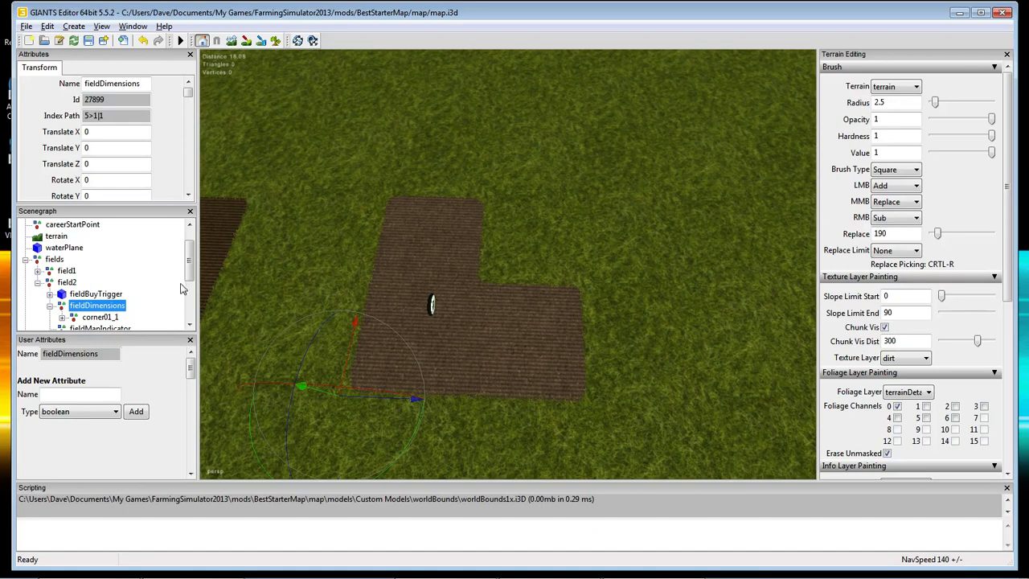
pyautogui.scroll(-1, 182, 305)
pyautogui.click(62, 282)
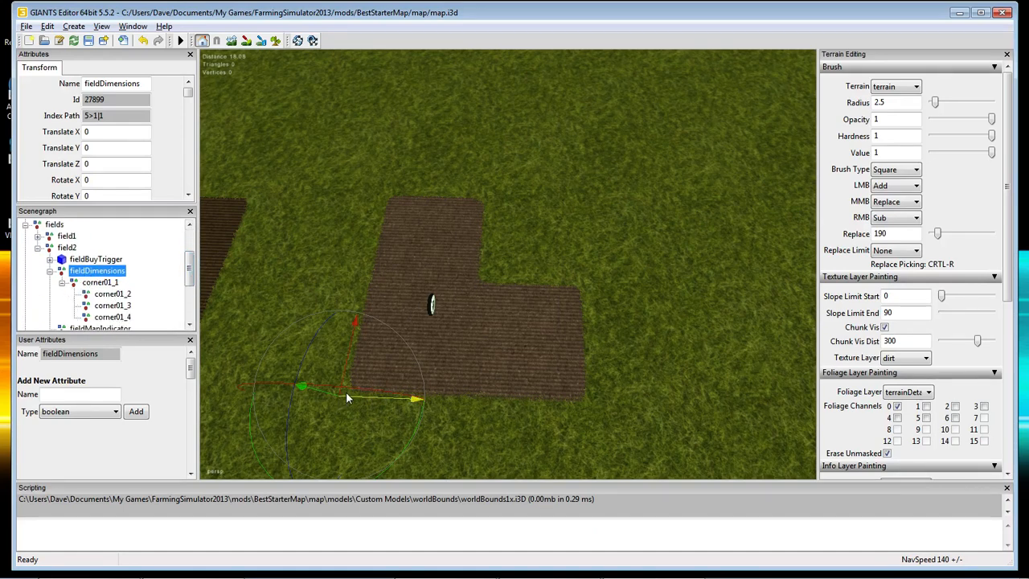
pyautogui.click(112, 294)
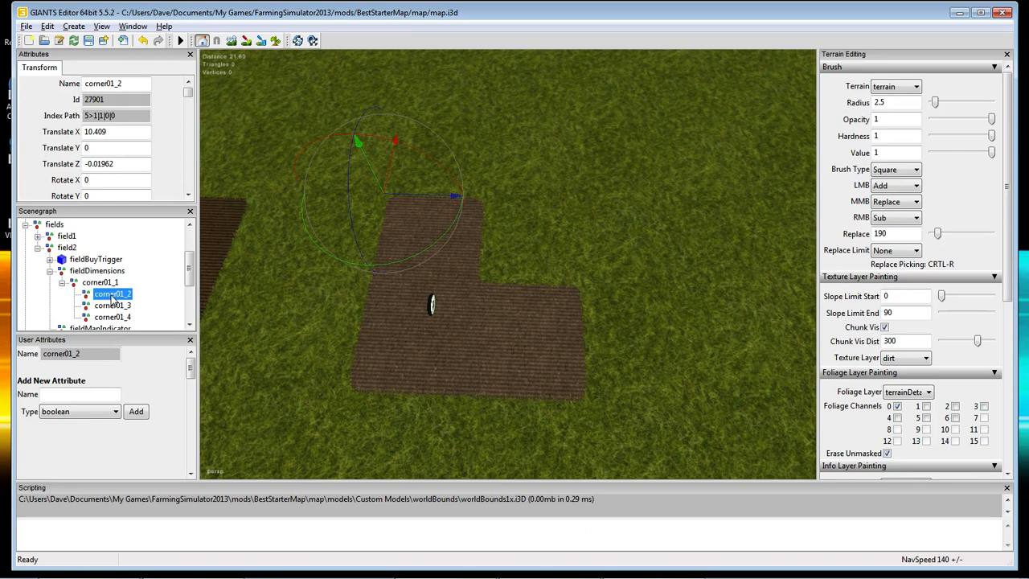
pyautogui.click(112, 305)
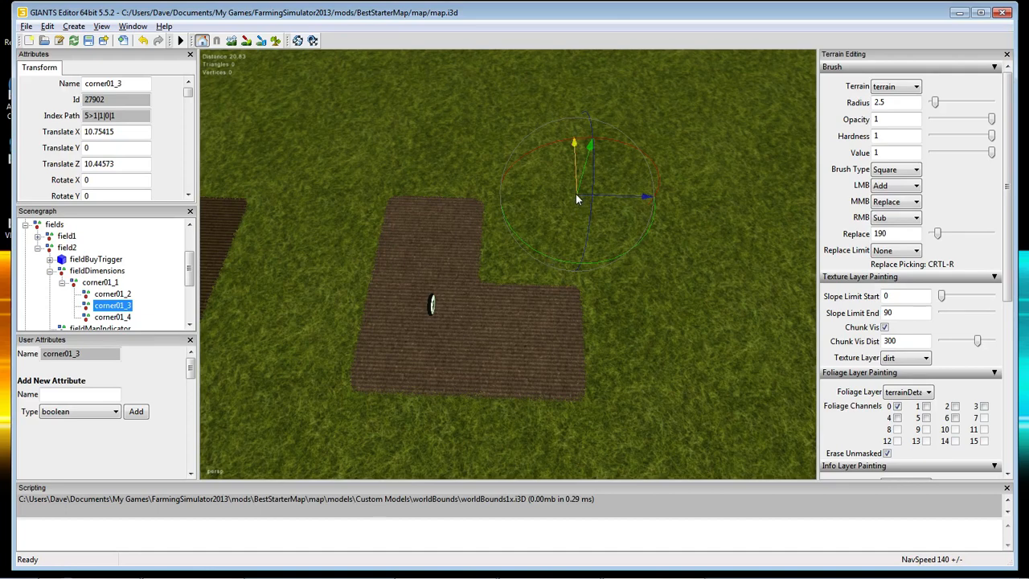
pyautogui.click(111, 294)
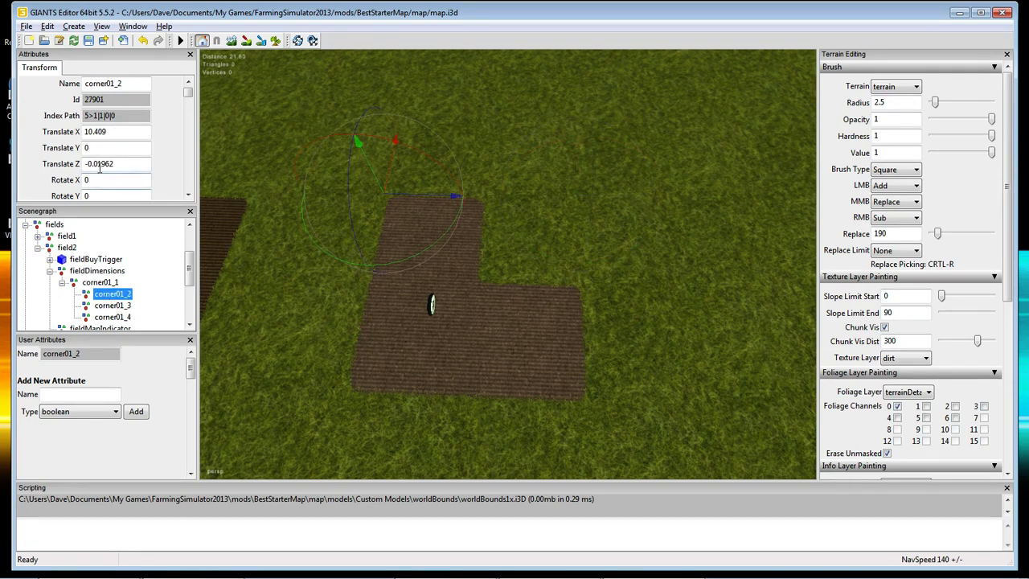
pyautogui.click(107, 312)
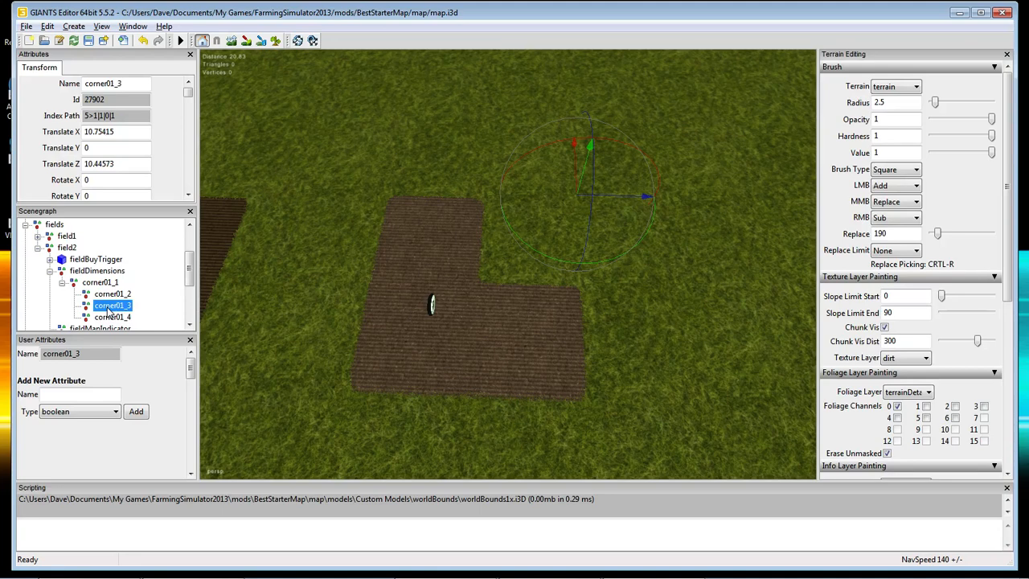
pyautogui.click(113, 294)
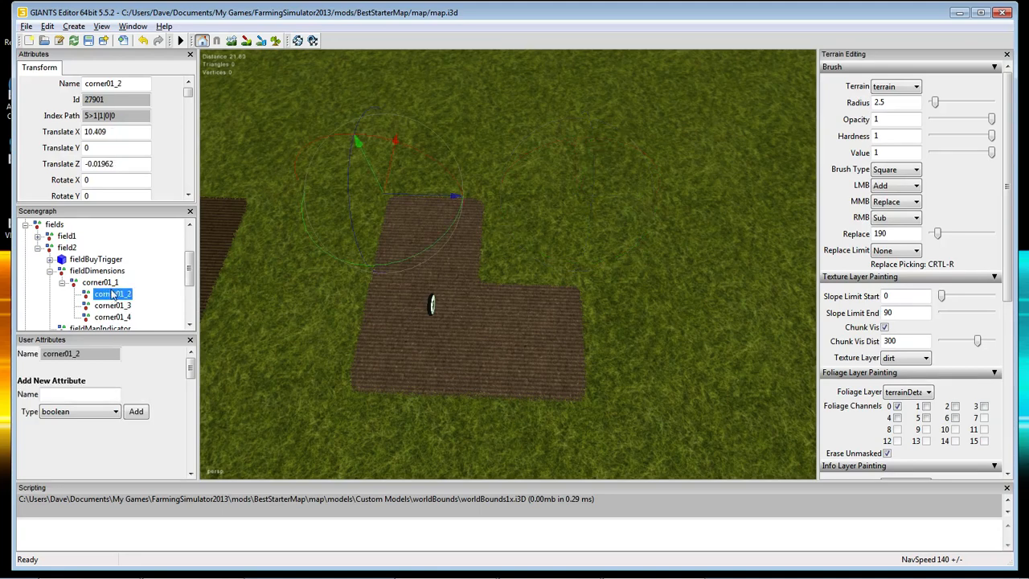
pyautogui.click(111, 283)
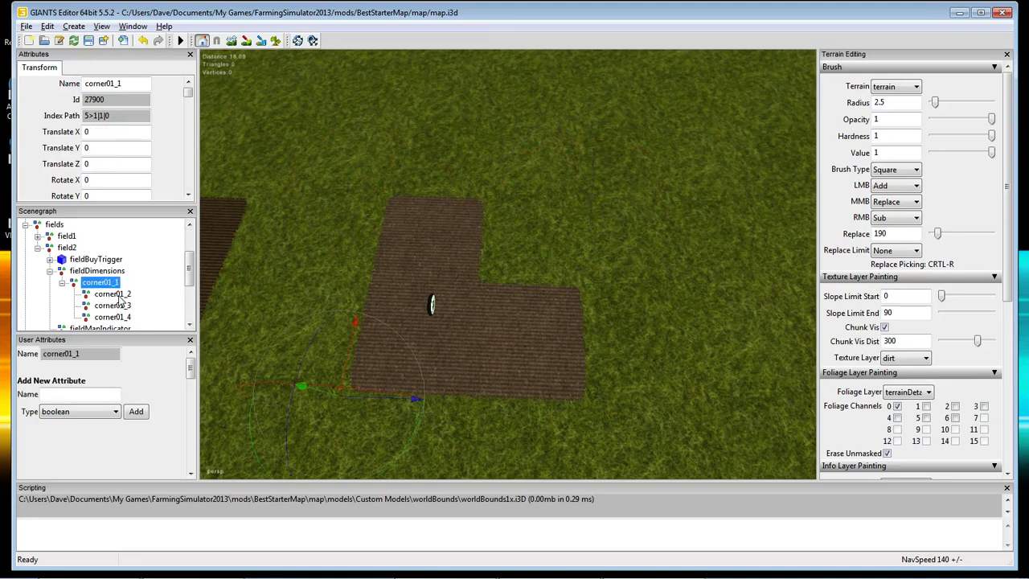
pyautogui.click(117, 295)
# Snap corner01_3 to the field's upper-right corner and corner01_4 to its inner corner.
pyautogui.click(117, 306)
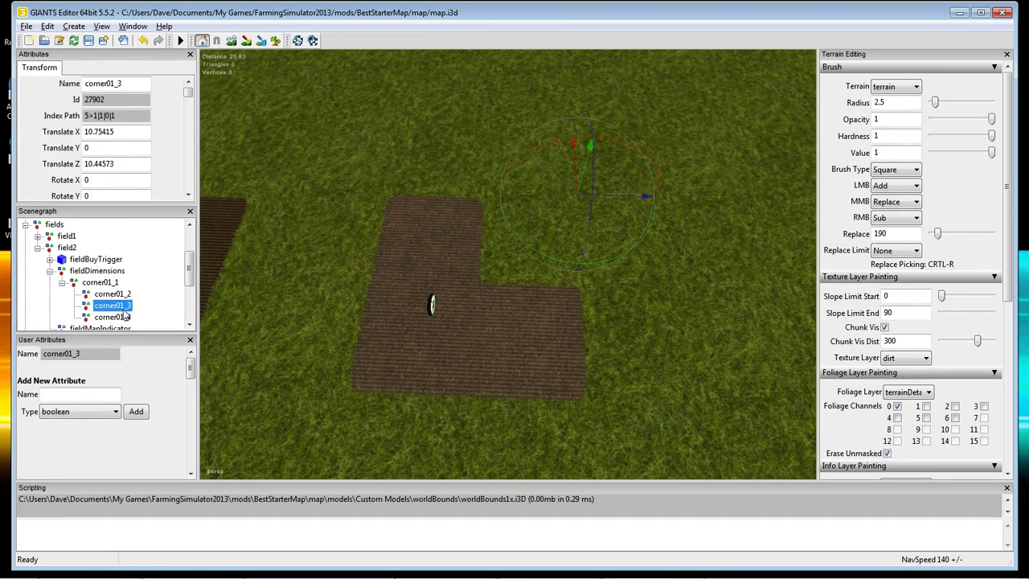
pyautogui.hotkey('ctrl', 'b')
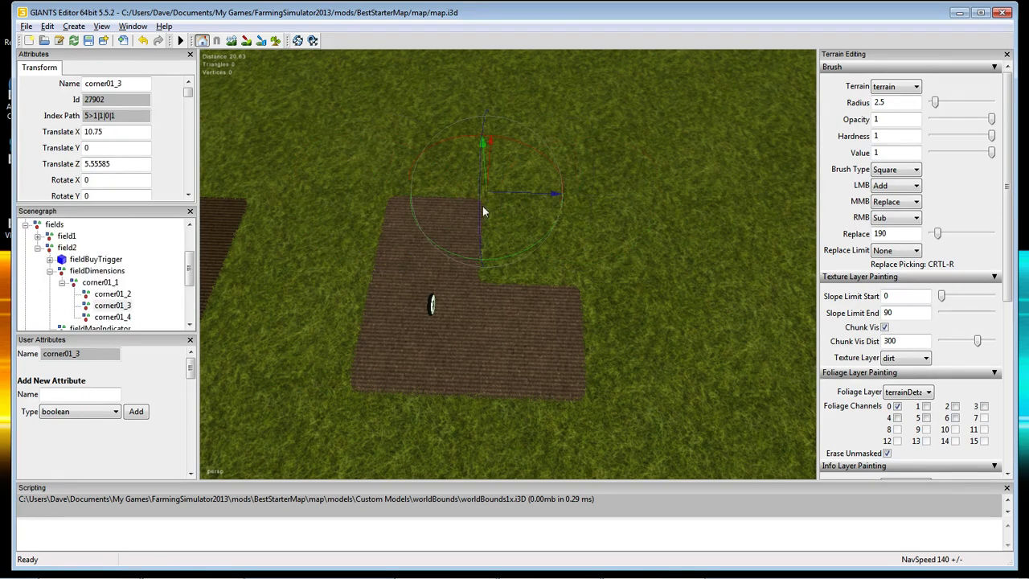
pyautogui.click(120, 318)
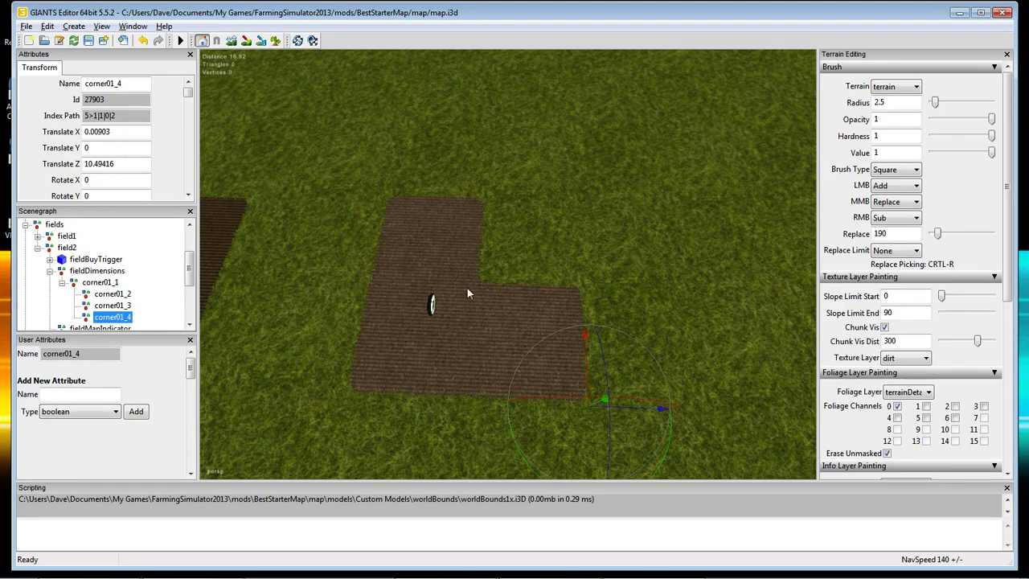
pyautogui.hotkey('ctrl', 'b')
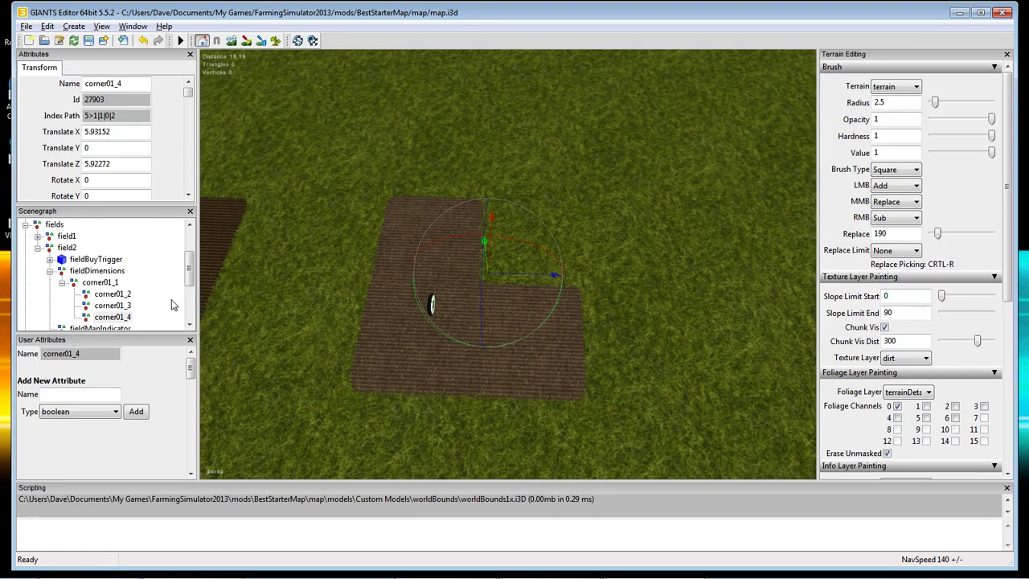
# Duplicate corner01_4 with Ctrl+D.
pyautogui.moveTo(189, 276); pyautogui.dragTo(190, 292)
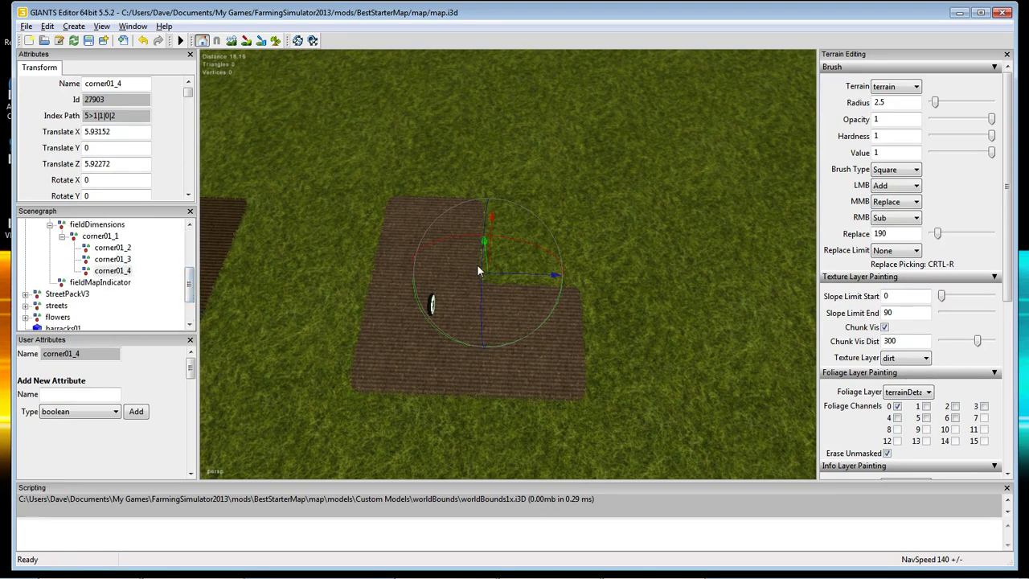
pyautogui.click(110, 272)
pyautogui.rightClick(110, 276)
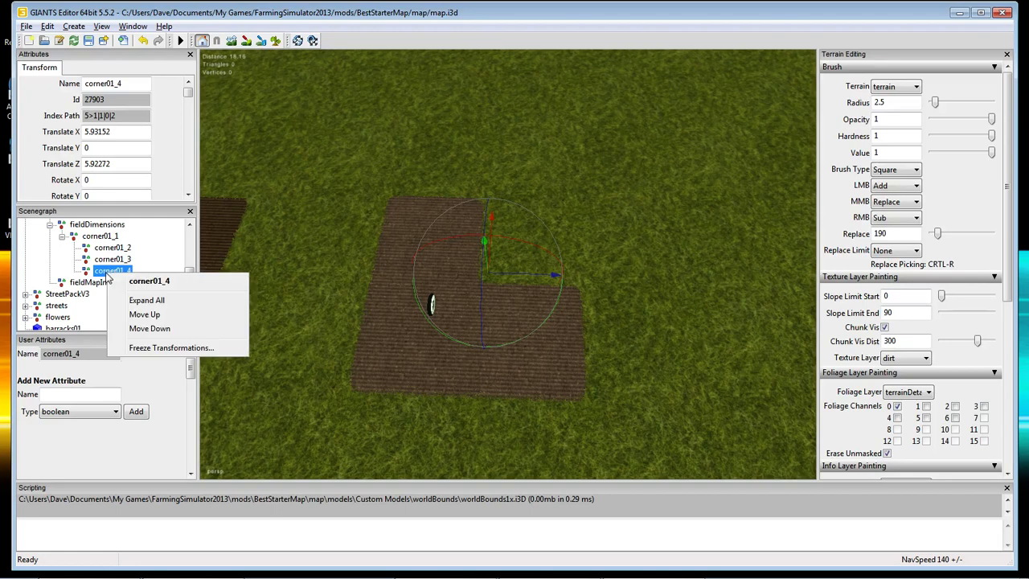
pyautogui.click(98, 279)
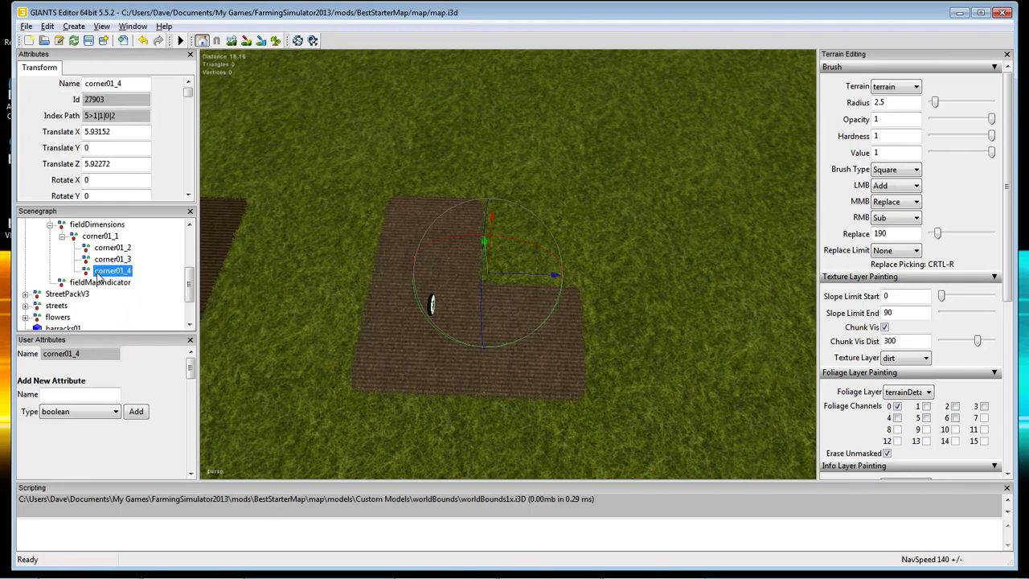
pyautogui.hotkey('ctrl', 'd')
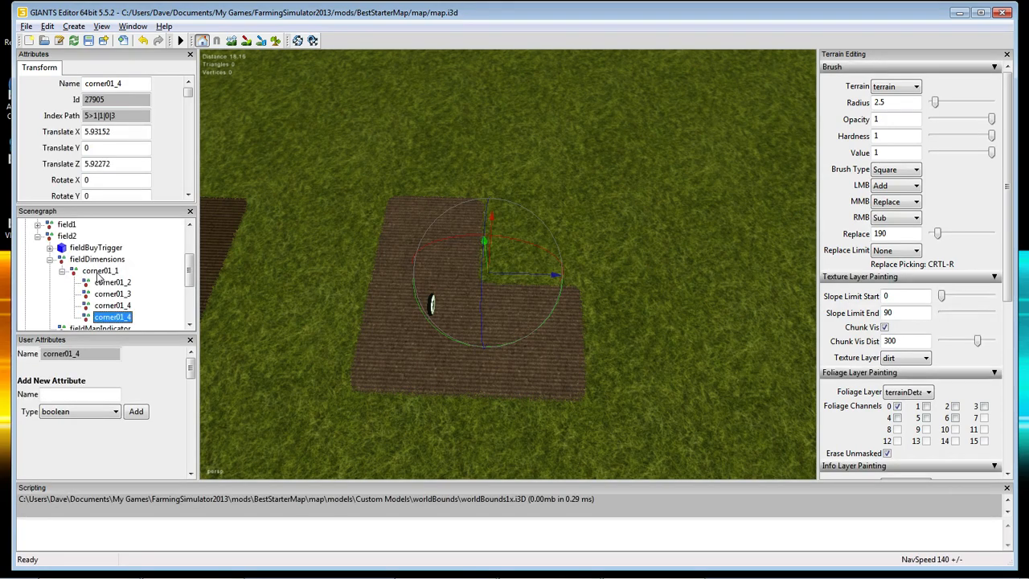
# Make a second copy of corner01_4 and rename the two copies corner01_5 and corner01_6.
pyautogui.hotkey('ctrl', 'd')
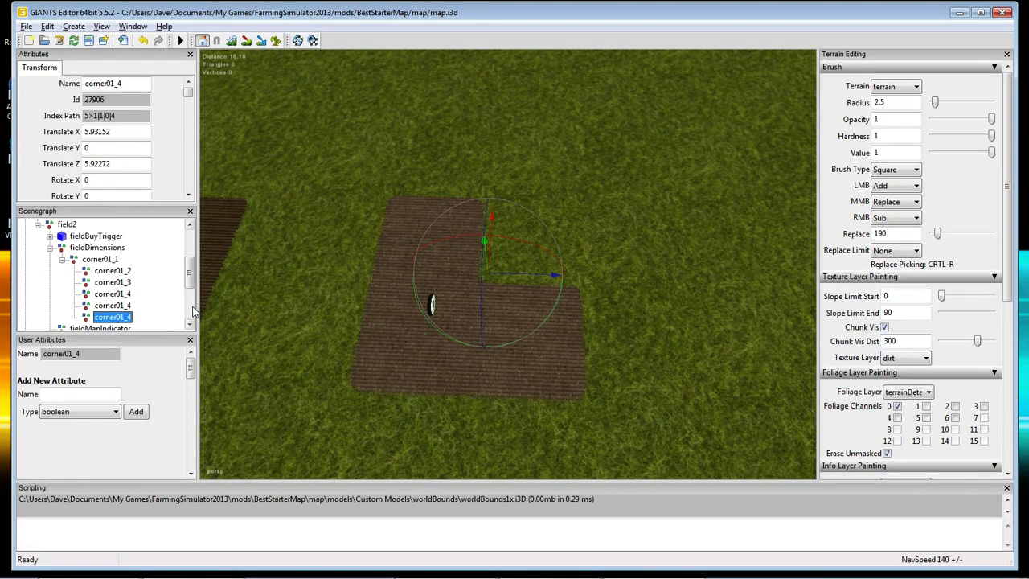
pyautogui.click(119, 306)
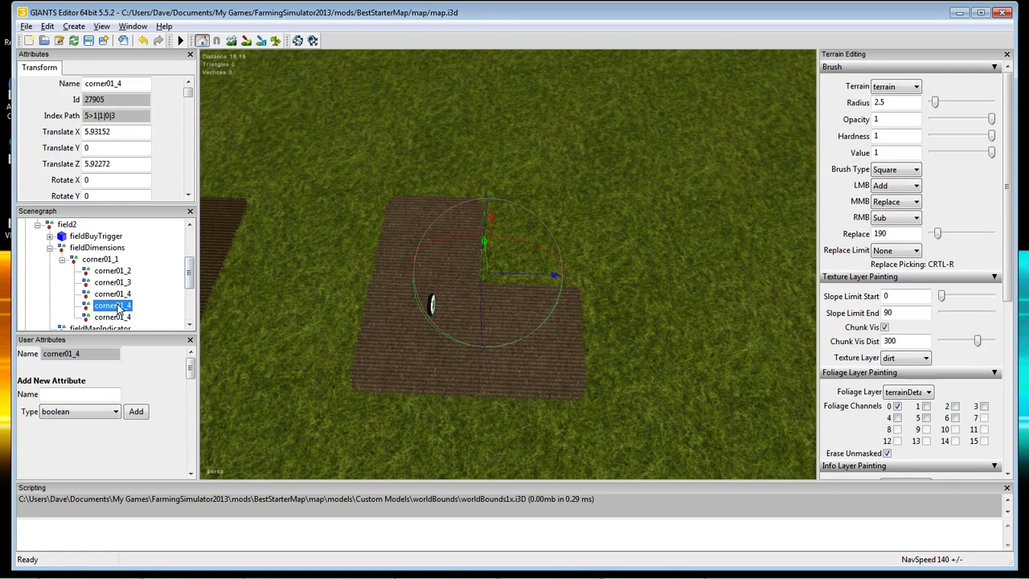
pyautogui.click(127, 82)
pyautogui.write('5')
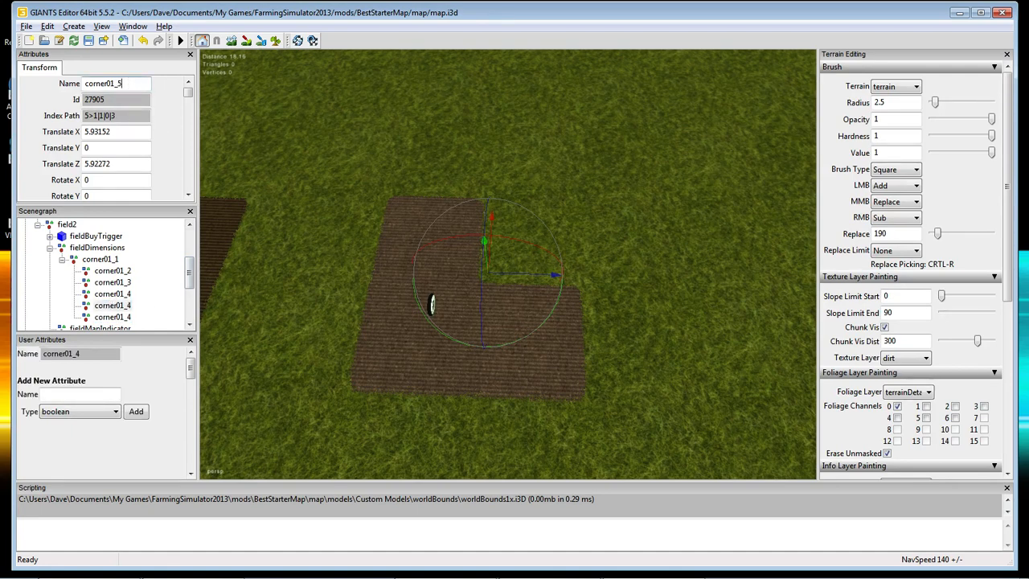
pyautogui.press('Return')
pyautogui.click(119, 317)
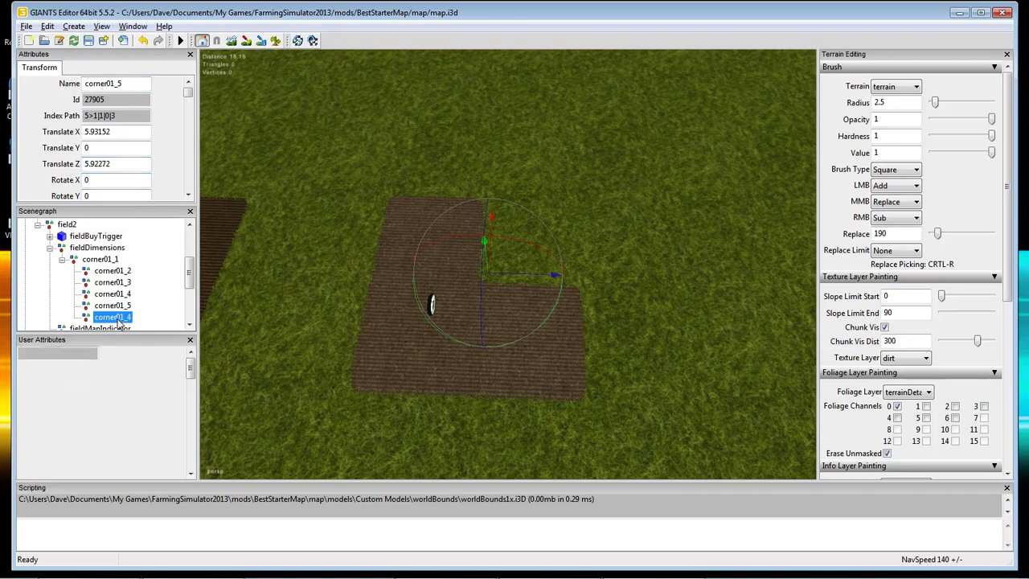
pyautogui.click(127, 85)
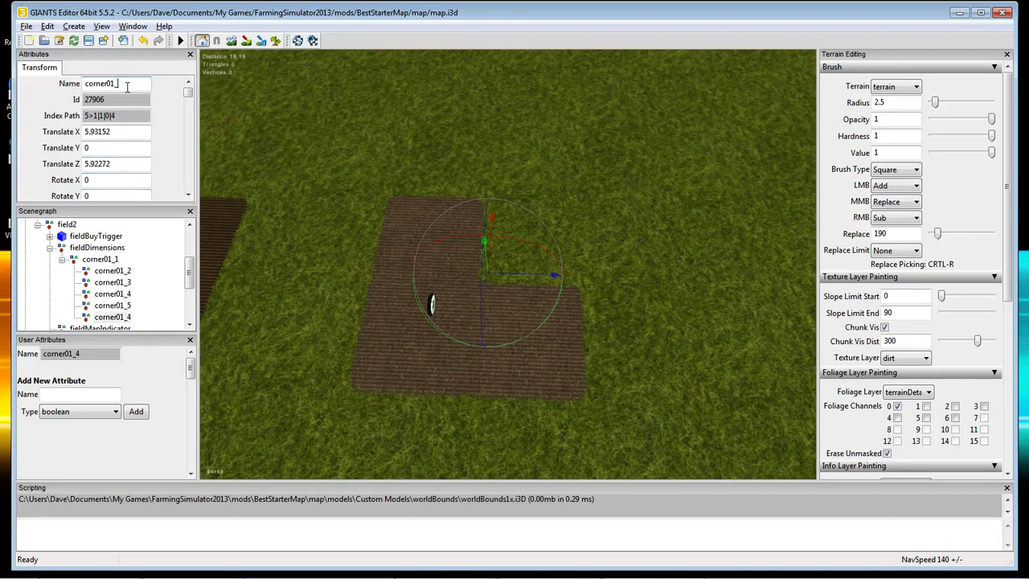
pyautogui.write('6')
pyautogui.press('Return')
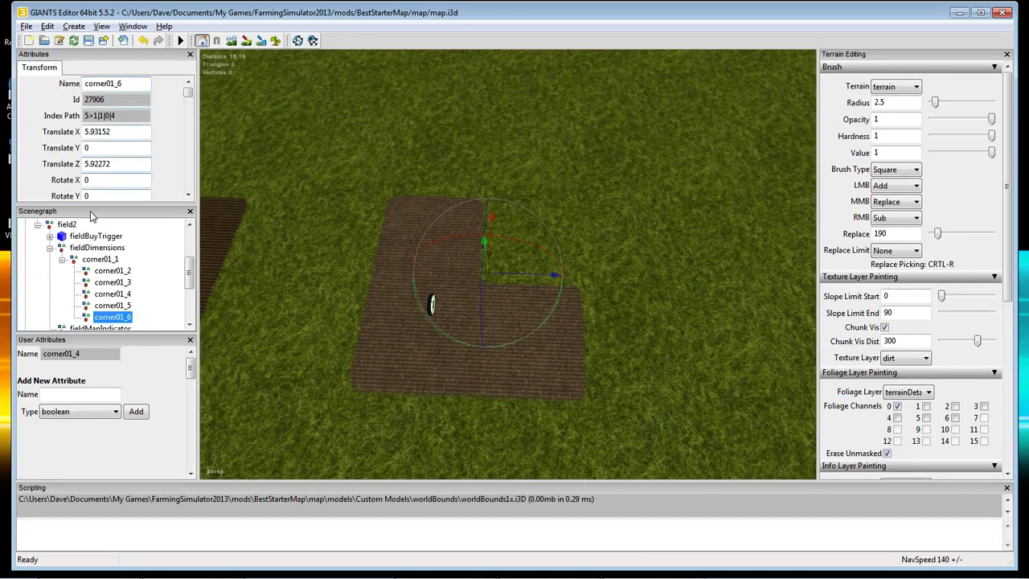
# Move corner01_5 onto a field corner and snap corner01_6 to X 0.01056, Z 10.36658.
pyautogui.click(114, 294)
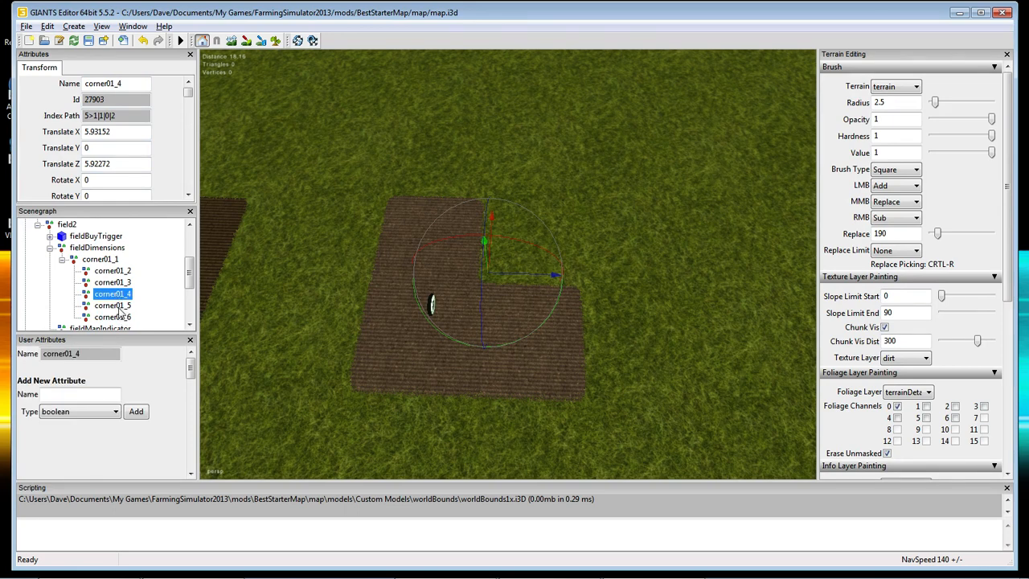
pyautogui.click(120, 308)
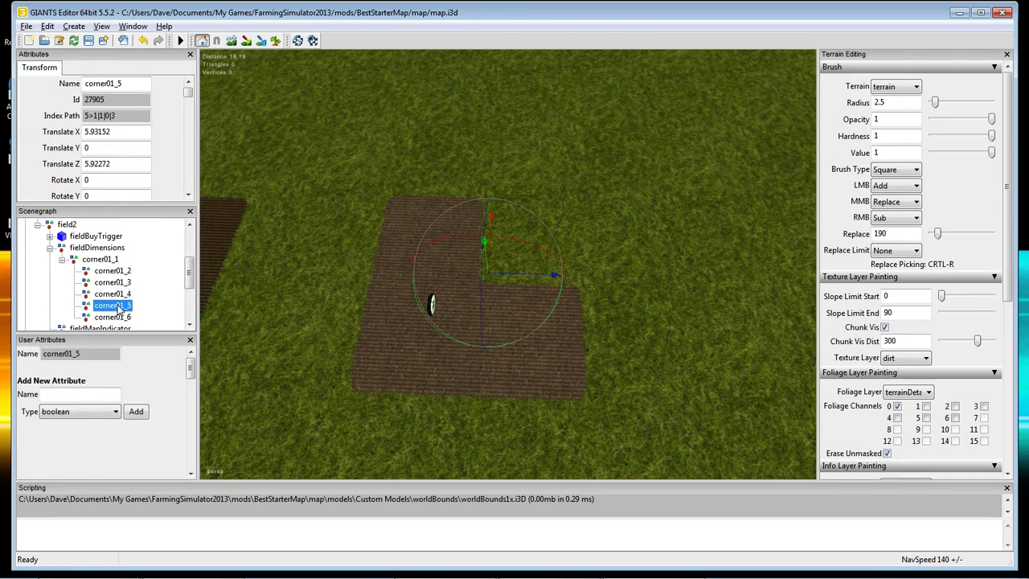
pyautogui.moveTo(485, 275); pyautogui.dragTo(586, 277)
pyautogui.click(111, 318)
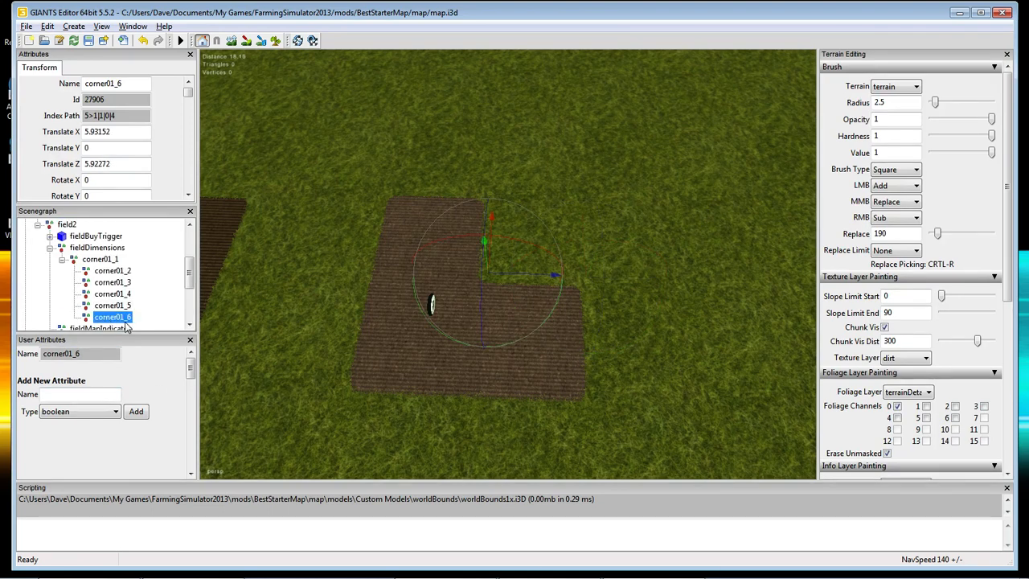
pyautogui.hotkey('ctrl', 'b')
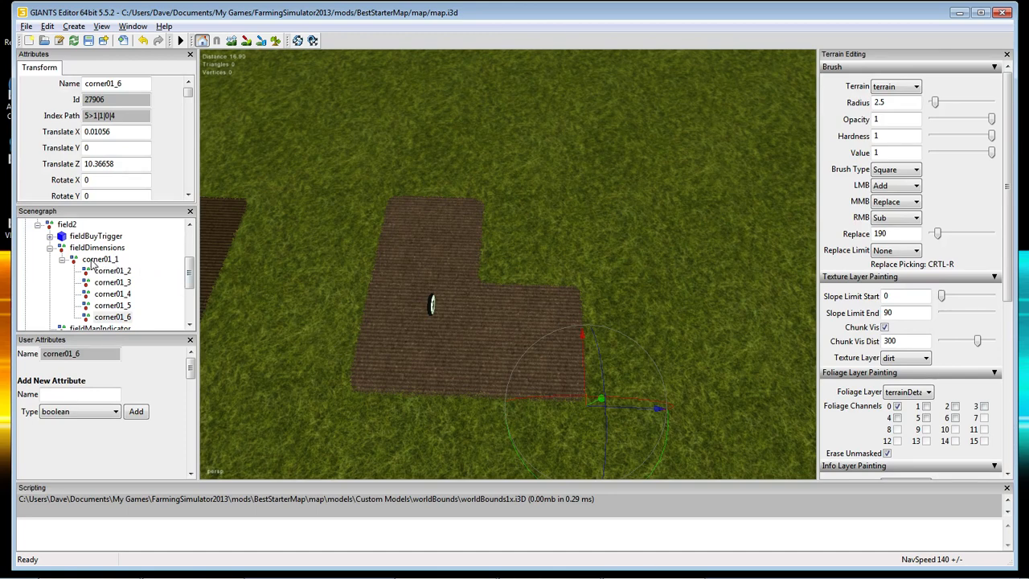
# Check each of corner01_1 through corner01_6 in turn, then collapse field2's node.
pyautogui.click(96, 259)
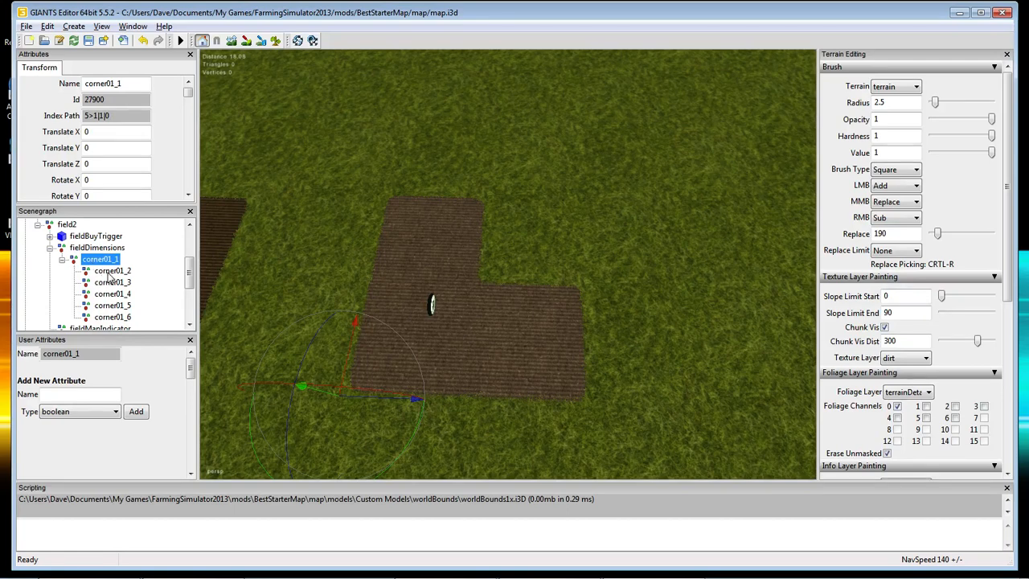
pyautogui.click(112, 273)
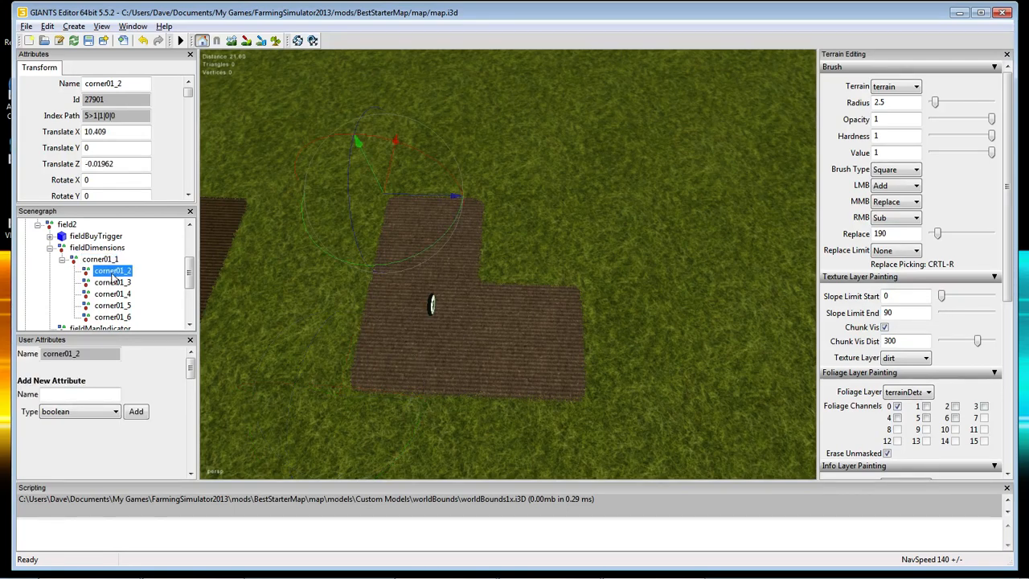
pyautogui.click(112, 284)
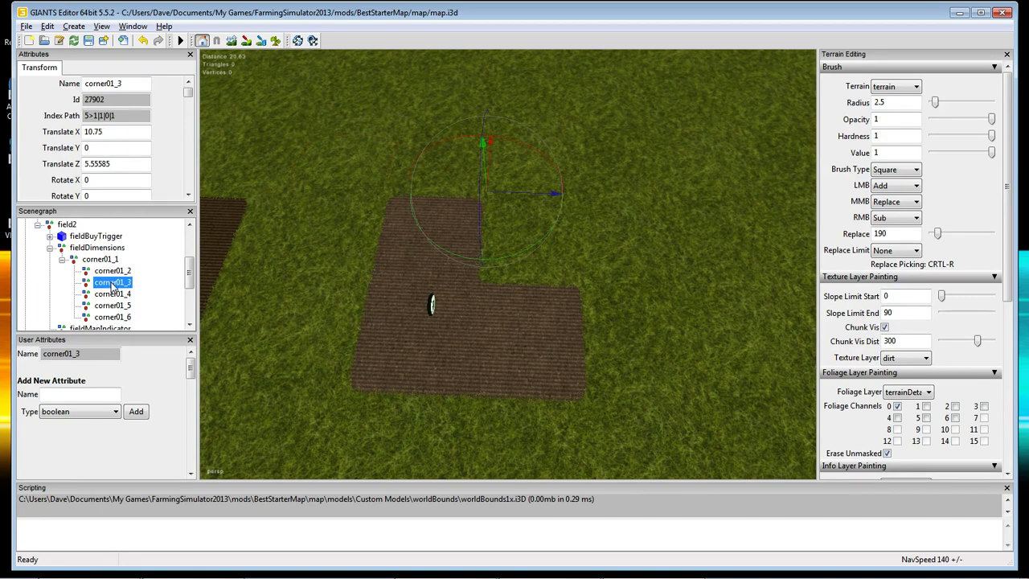
pyautogui.click(112, 296)
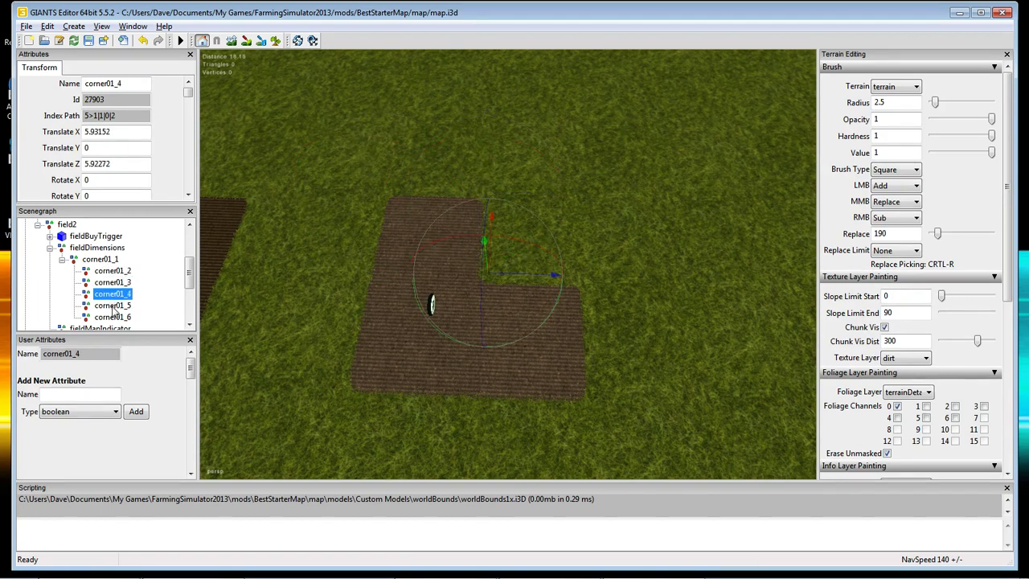
pyautogui.click(114, 307)
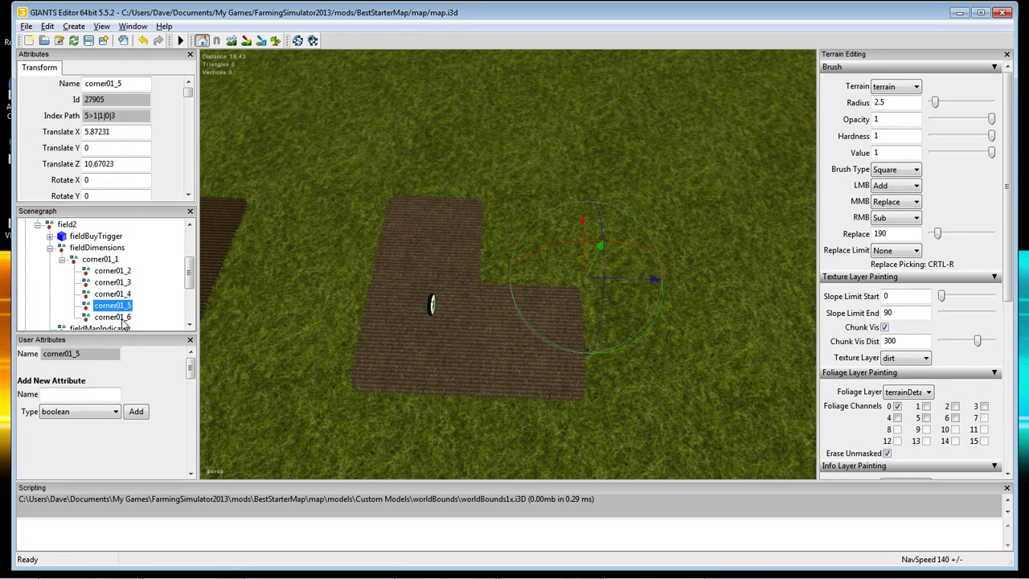
pyautogui.click(124, 318)
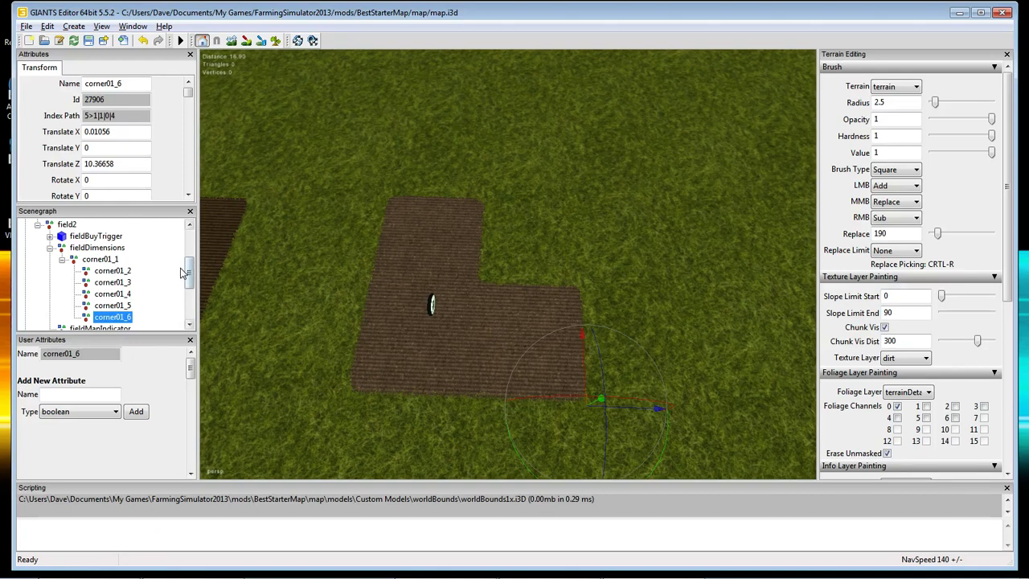
pyautogui.moveTo(189, 277); pyautogui.dragTo(191, 270)
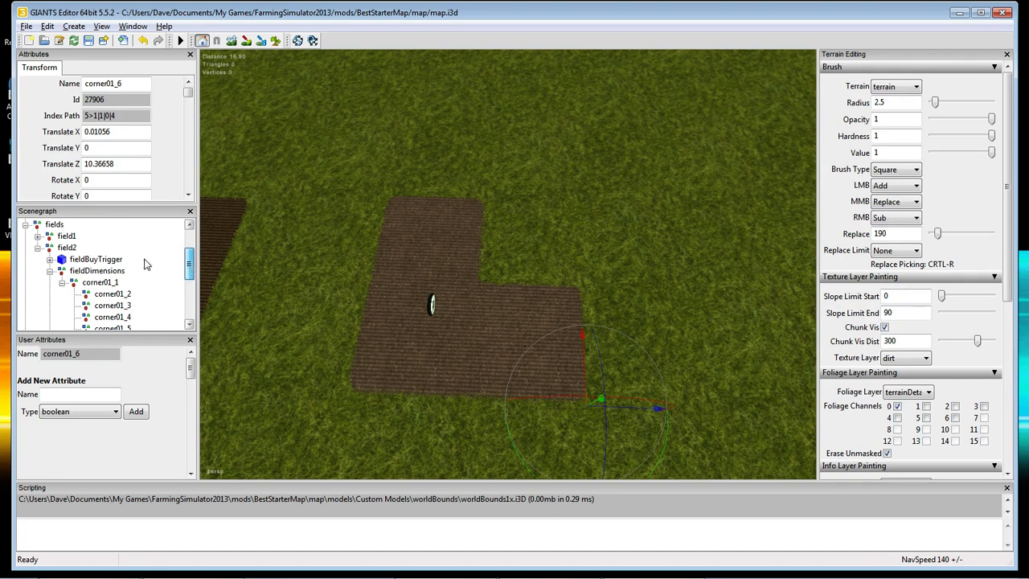
pyautogui.click(38, 247)
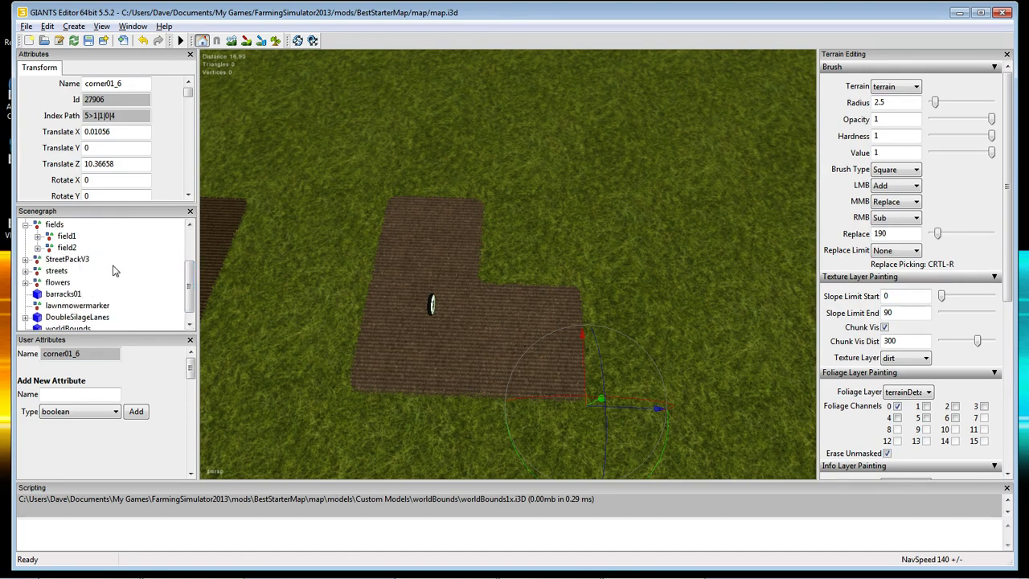
# Select field1 and move the view to empty grass beside the L-shaped field.
pyautogui.click(68, 236)
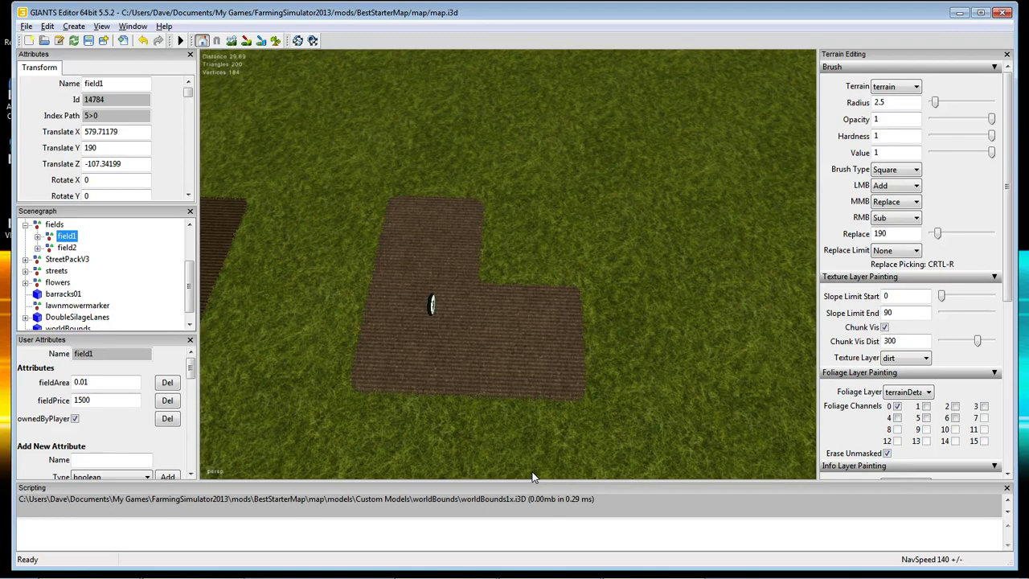
pyautogui.click(650, 398)
pyautogui.scroll(-5, 649, 408)
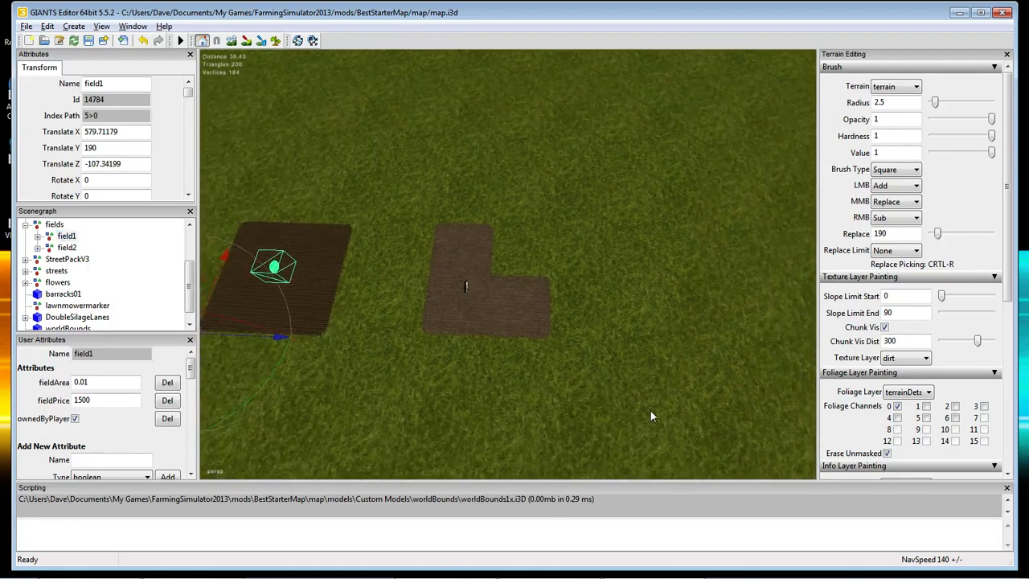
pyautogui.moveTo(642, 422)
pyautogui.keyDown('alt'); pyautogui.mouseDown(button='middle')
pyautogui.moveTo(646, 415)
pyautogui.moveTo(608, 426)
pyautogui.moveTo(618, 422)
pyautogui.mouseUp(button='middle'); pyautogui.keyUp('alt')
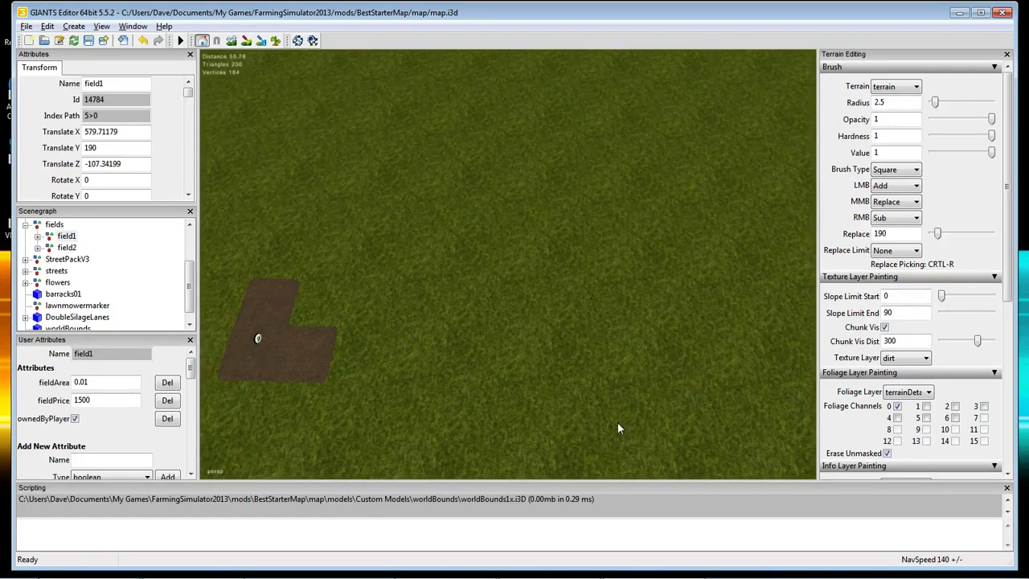
# Change the terrain brush radius from 2.5 to 10.
pyautogui.moveTo(898, 103); pyautogui.dragTo(876, 110)
pyautogui.write('10')
pyautogui.click(880, 119)
# Paint a large dirt square on the grass, then erase its right side and lower edge to slant it.
pyautogui.click(276, 41)
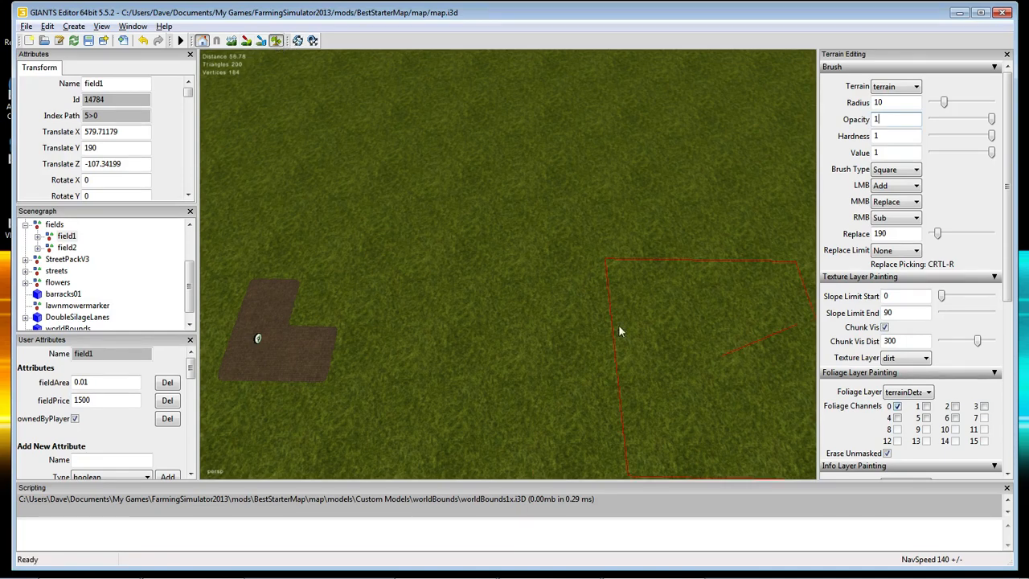
pyautogui.click(550, 280)
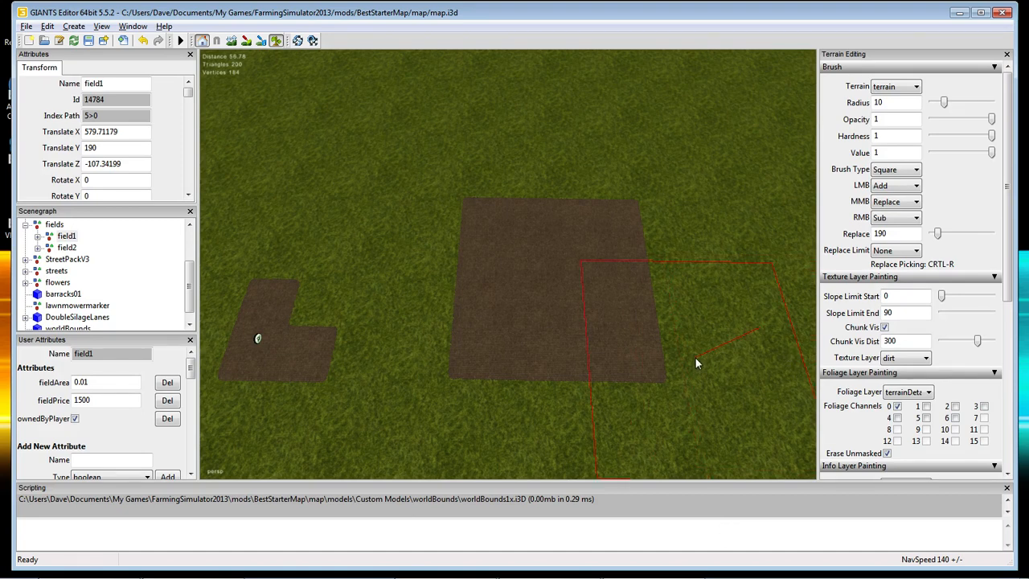
pyautogui.scroll(3, 696, 359)
pyautogui.scroll(-16, 697, 358)
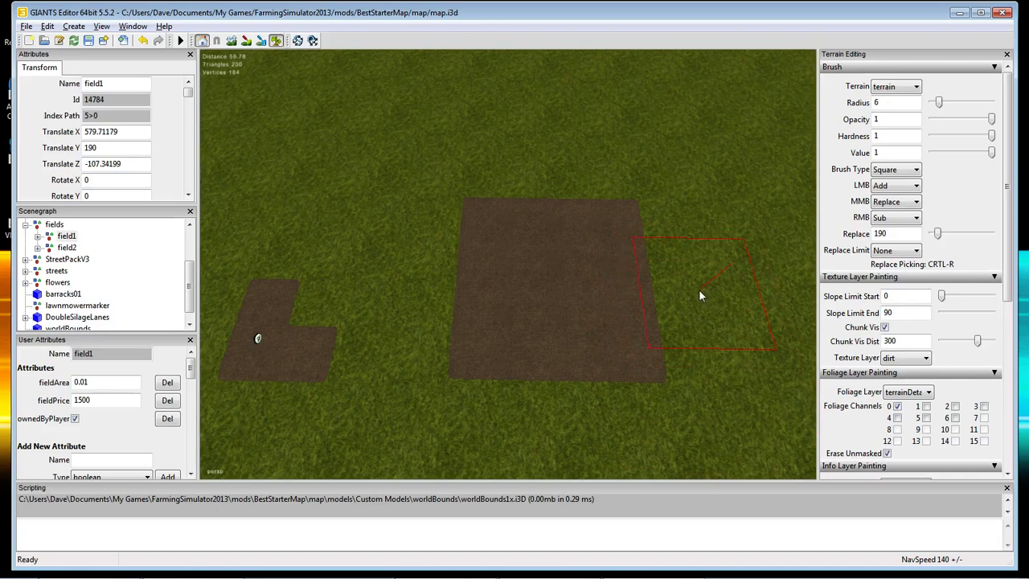
pyautogui.scroll(-9, 698, 296)
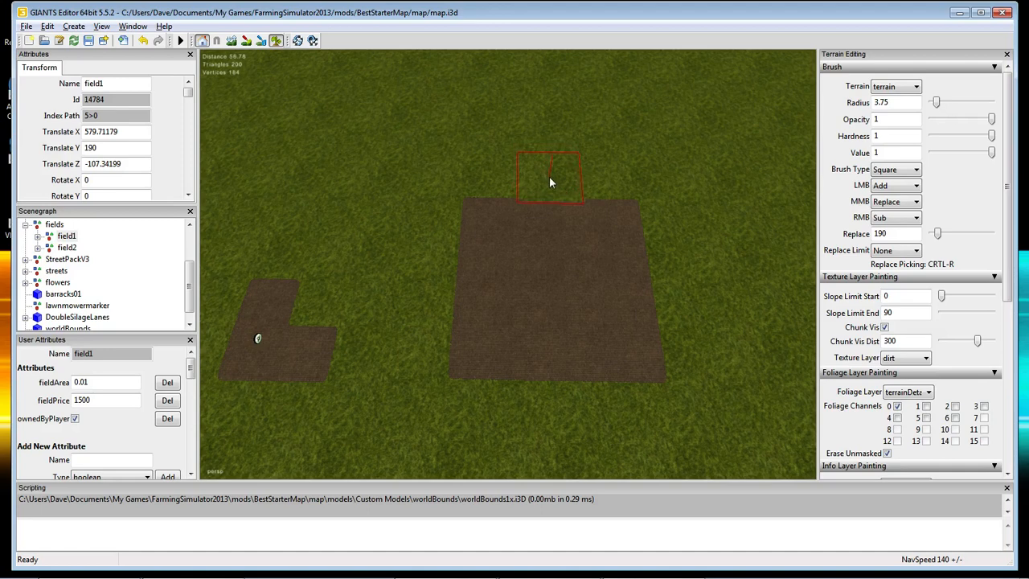
pyautogui.moveTo(562, 185); pyautogui.dragTo(702, 355, button='right')
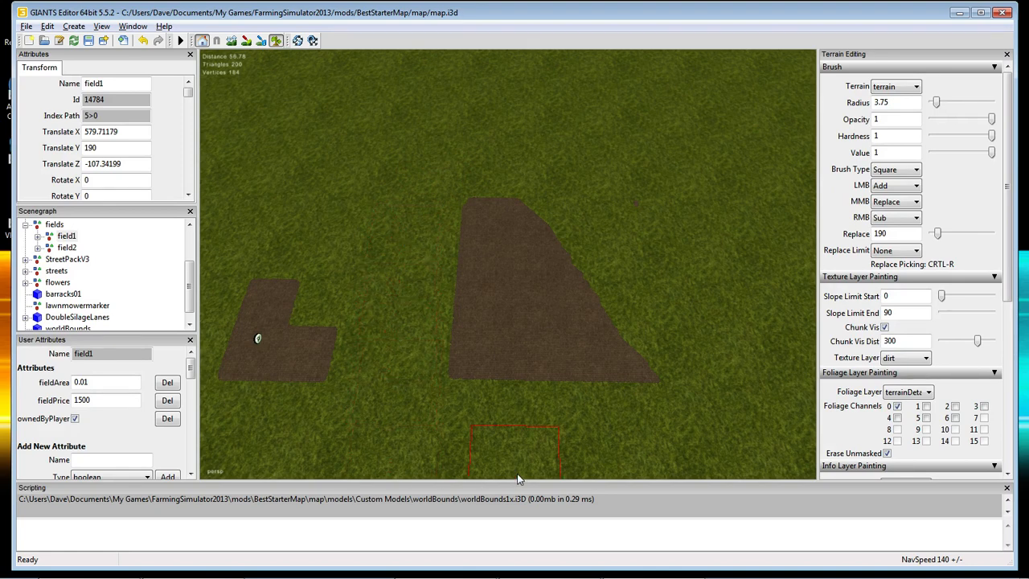
pyautogui.moveTo(524, 427)
pyautogui.mouseDown(button='right')
pyautogui.moveTo(554, 407)
pyautogui.moveTo(681, 437)
pyautogui.mouseUp(button='right')
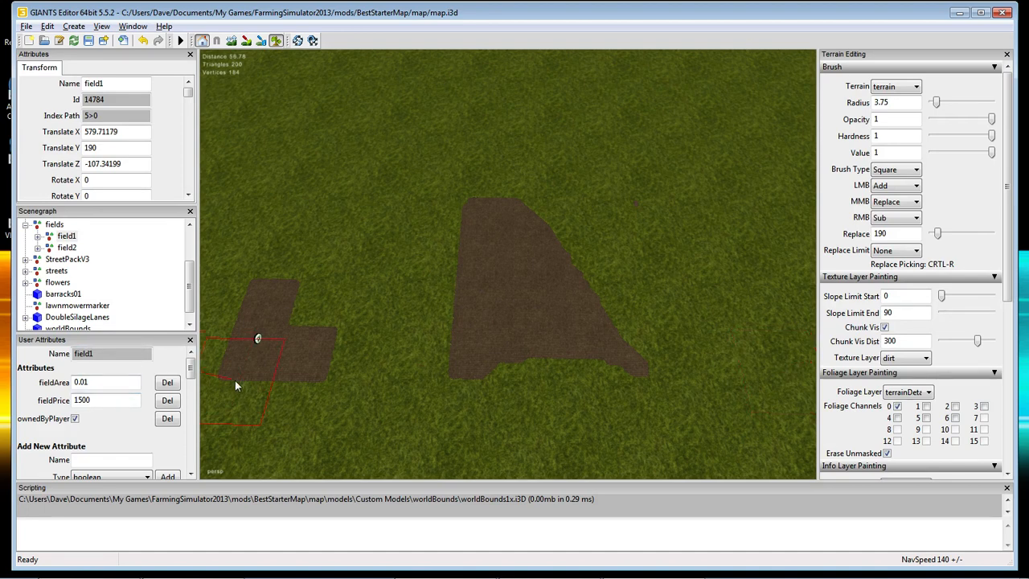
# Duplicate field2, name the copy field3, and snap it onto the new dirt field.
pyautogui.click(67, 248)
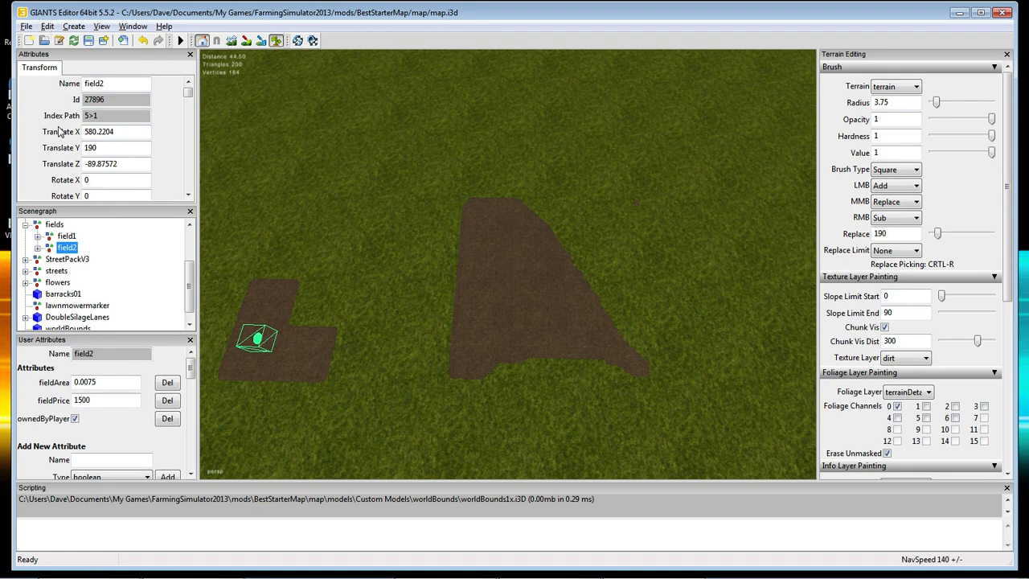
pyautogui.hotkey('ctrl', 'd')
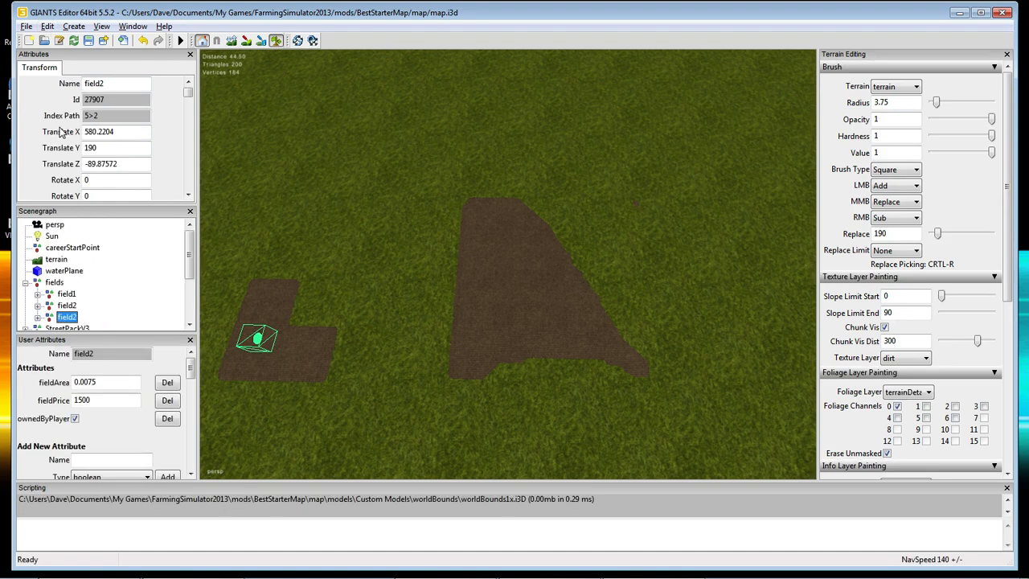
pyautogui.click(106, 83)
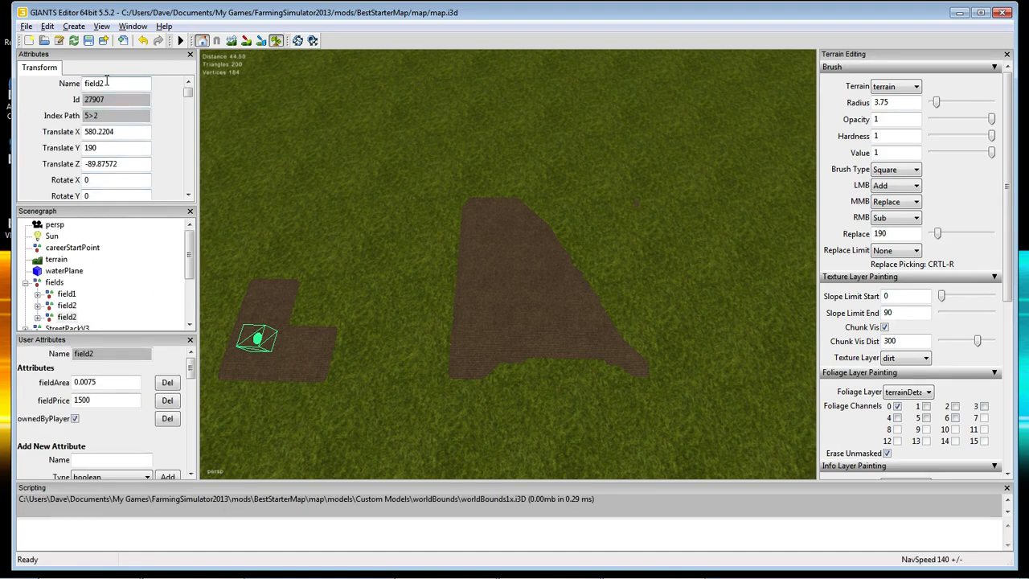
pyautogui.press('BackSpace')
pyautogui.write('3')
pyautogui.press('Return')
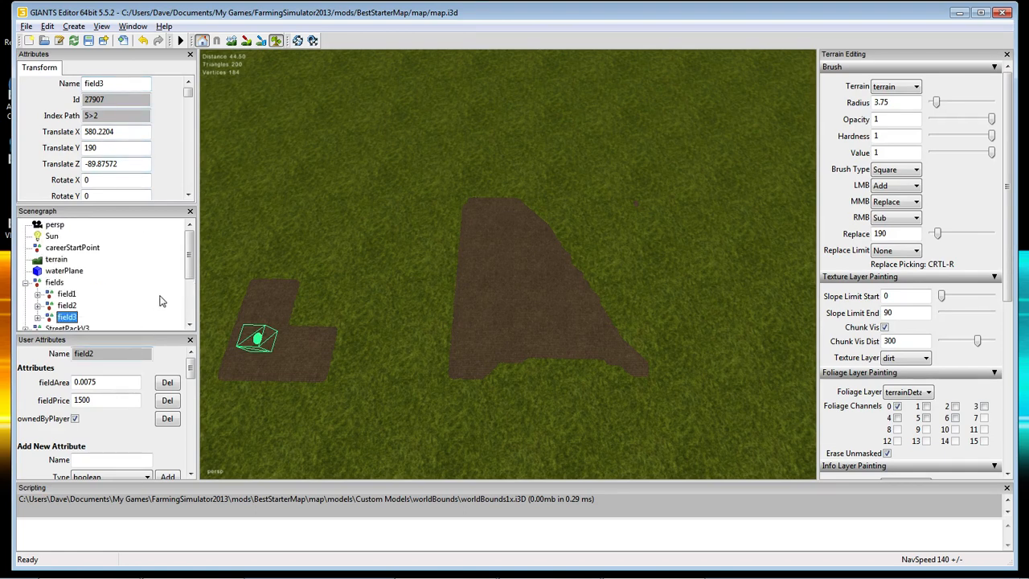
pyautogui.moveTo(190, 273); pyautogui.dragTo(191, 288)
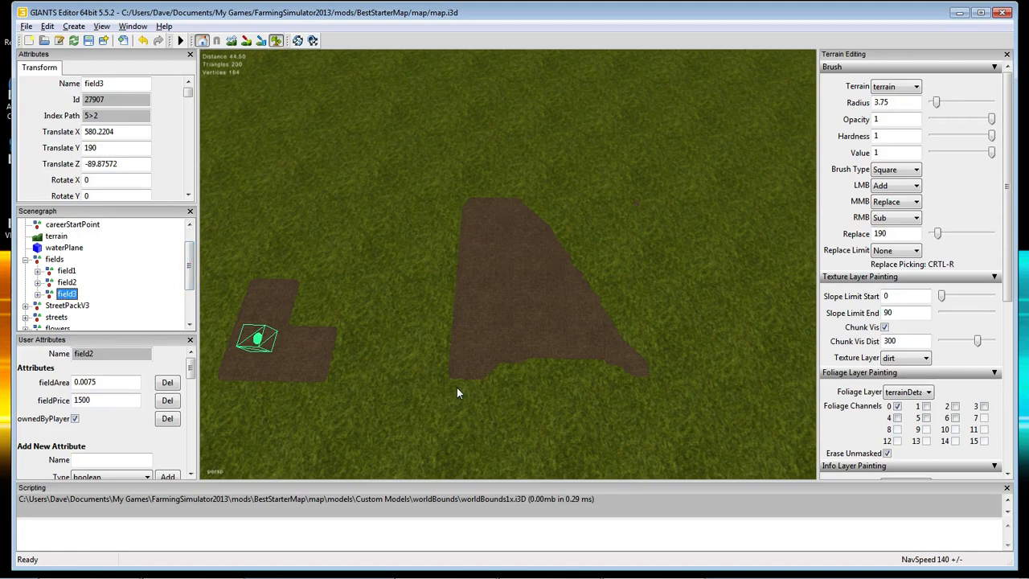
pyautogui.hotkey('ctrl', 'b')
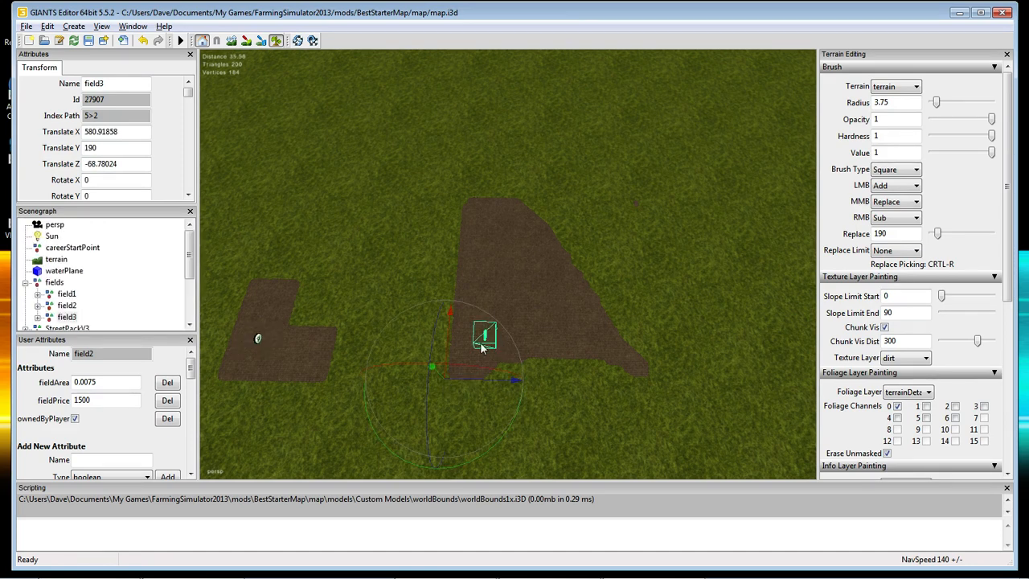
# Snap field3's fieldBuyTrigger and fieldMapIndicator into the new field.
pyautogui.click(38, 317)
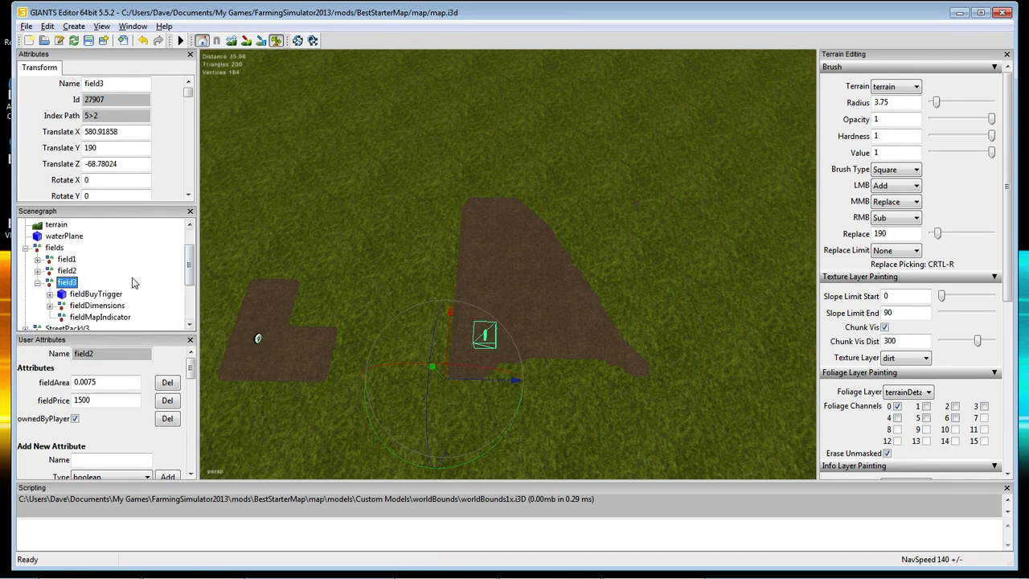
pyautogui.click(92, 295)
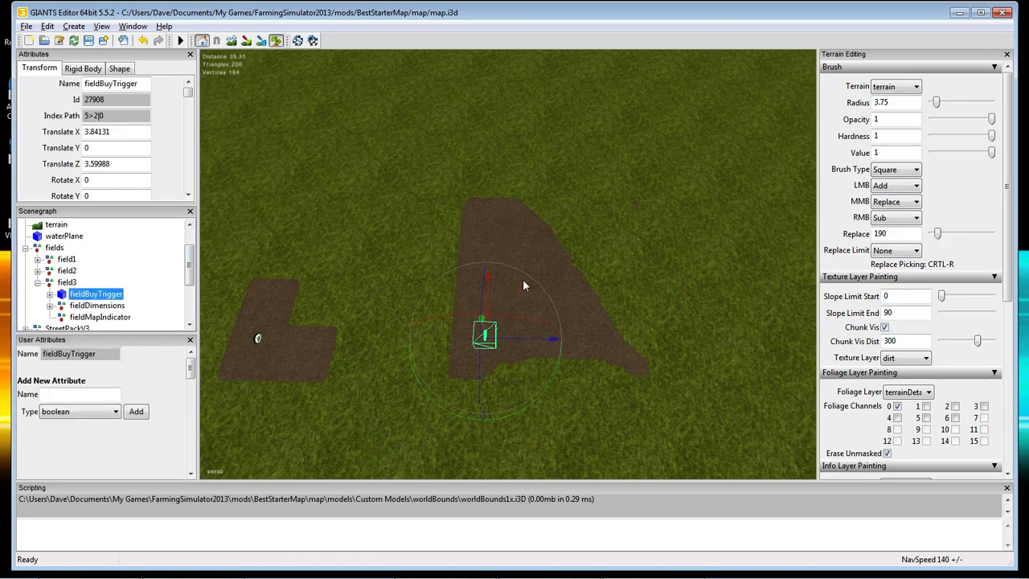
pyautogui.hotkey('ctrl', 'b')
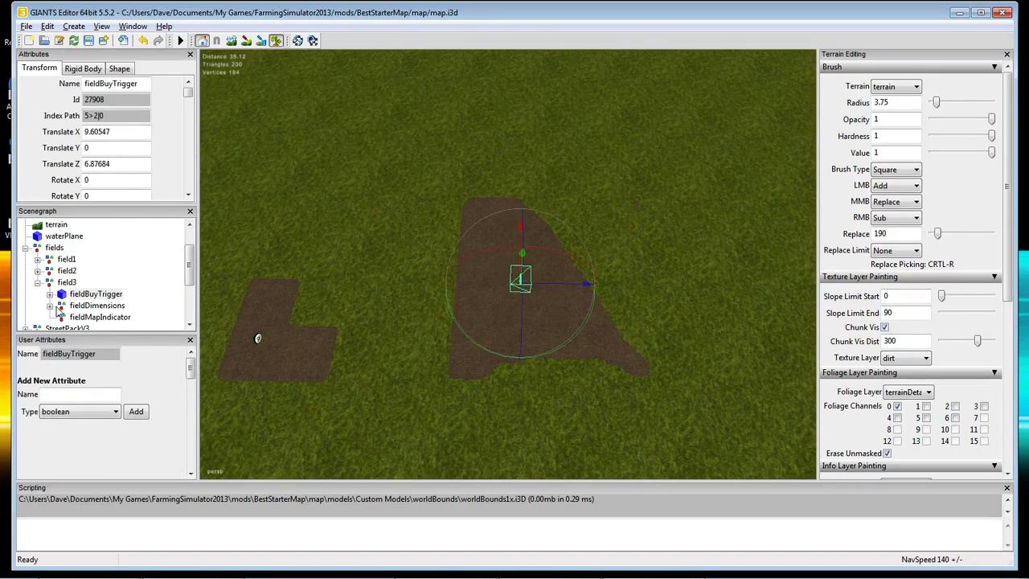
pyautogui.click(95, 318)
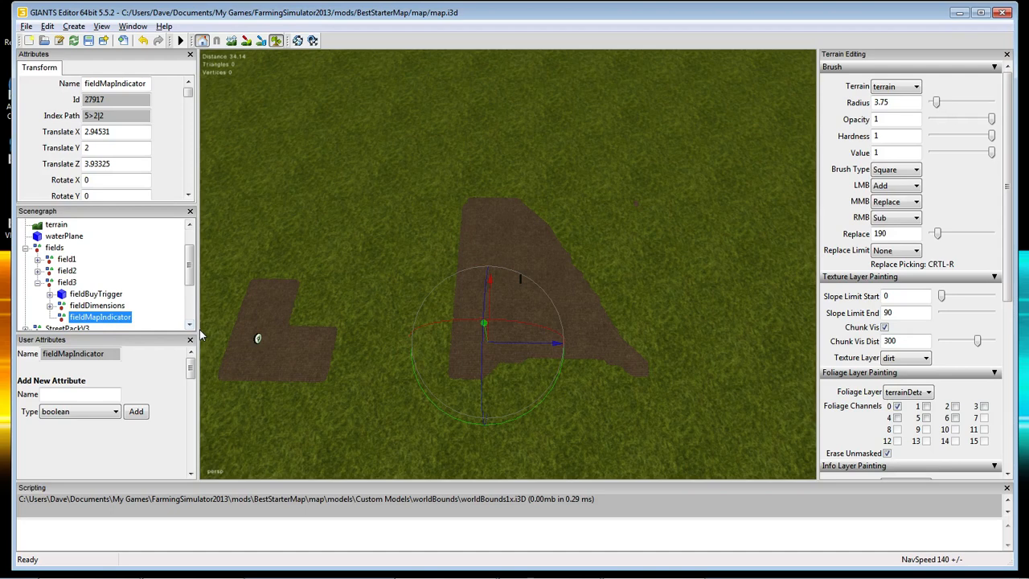
pyautogui.hotkey('ctrl', 'b')
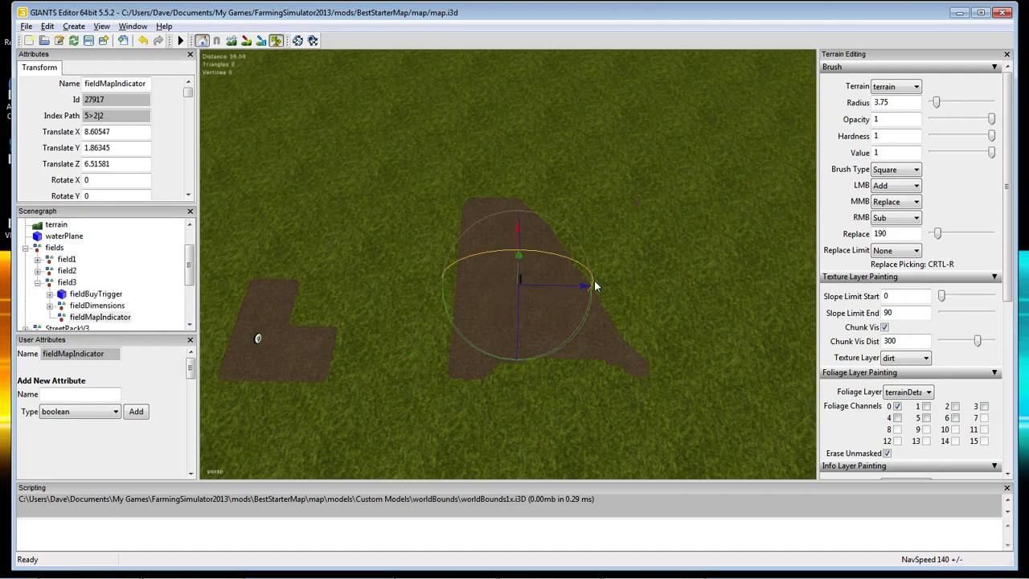
# Expand field3's fieldDimensions group to reveal corner01_1.
pyautogui.click(84, 307)
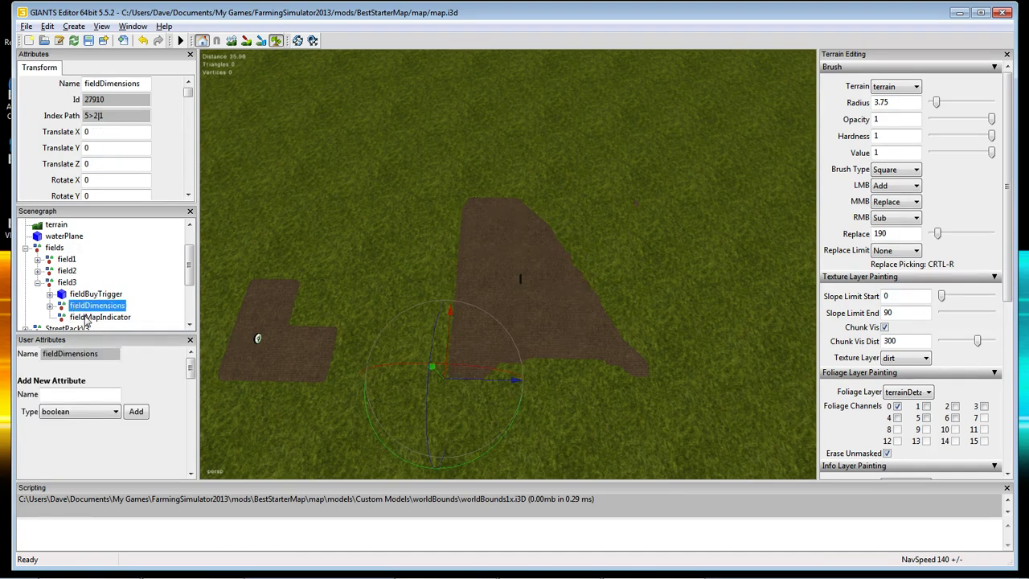
pyautogui.click(49, 306)
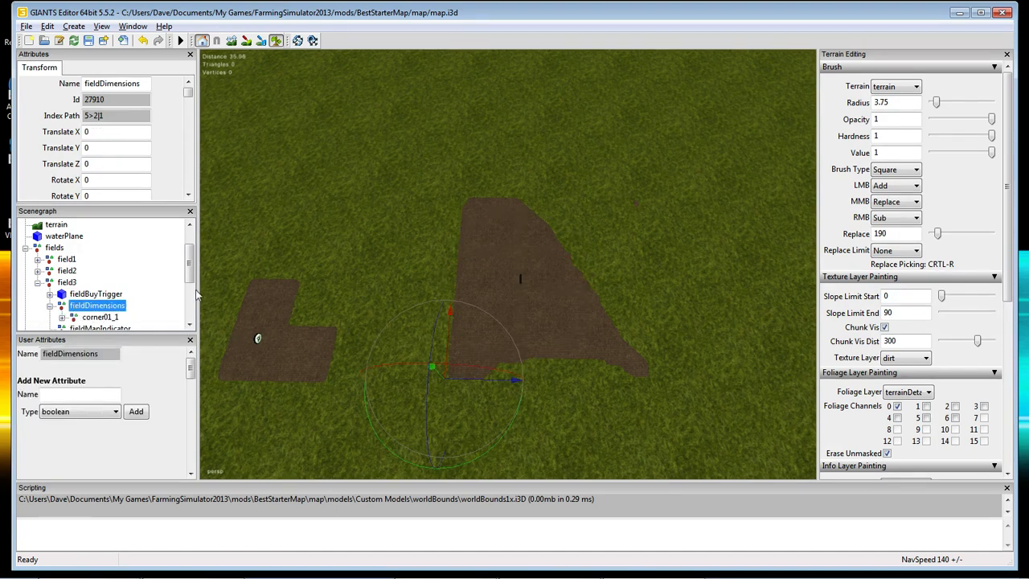
pyautogui.scroll(-1, 191, 281)
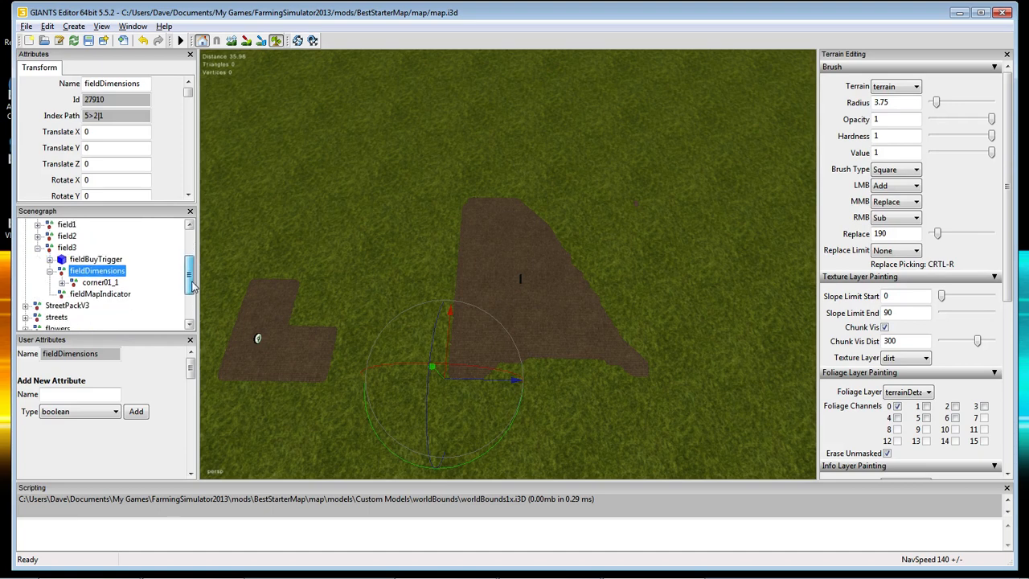
# Snap corner01_2 and corner01_3 to the field's top-left and top-right corners.
pyautogui.click(63, 283)
pyautogui.click(113, 271)
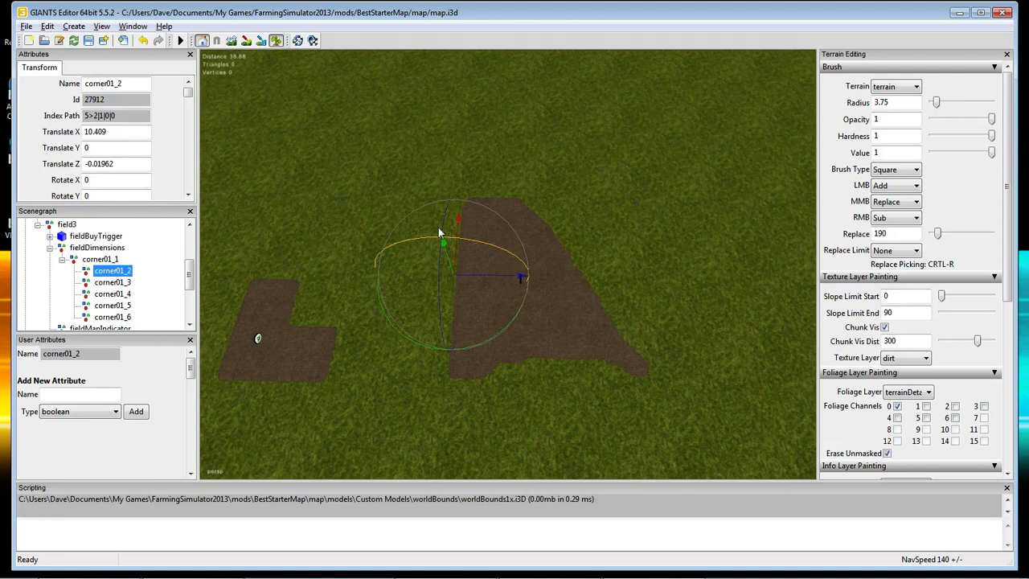
pyautogui.hotkey('ctrl', 'b')
pyautogui.click(459, 195)
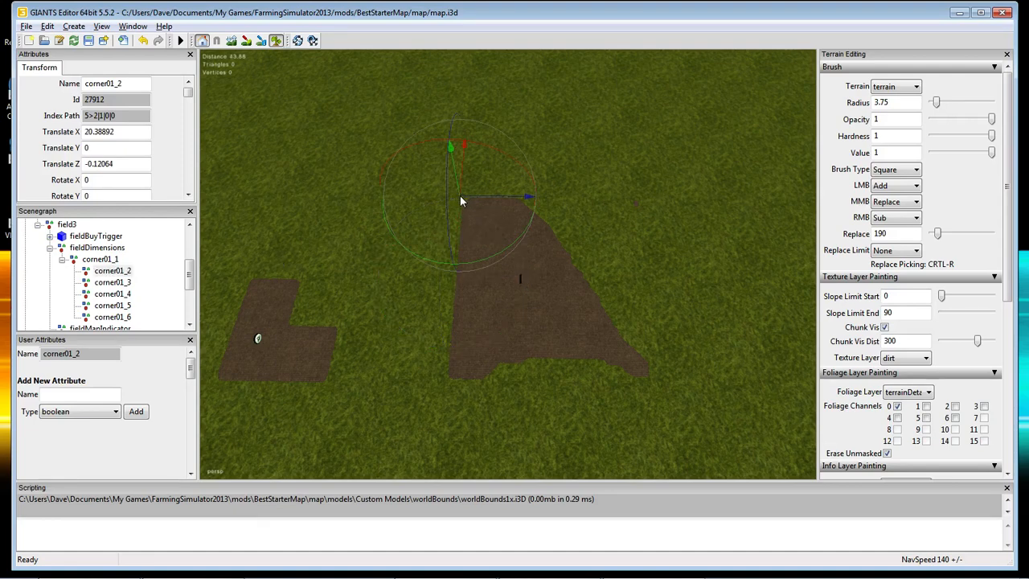
pyautogui.click(114, 283)
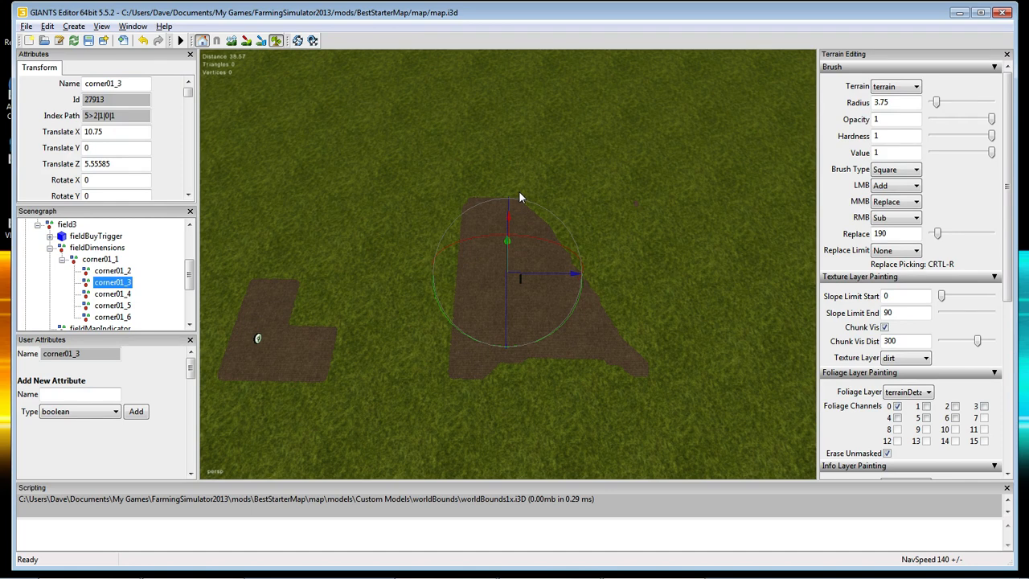
pyautogui.hotkey('ctrl', 'b')
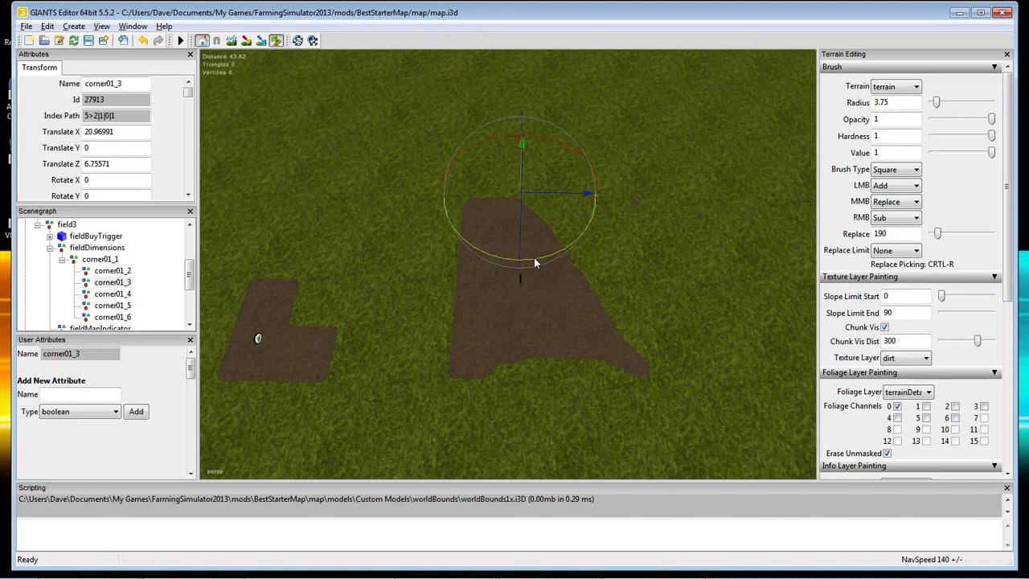
# Snap corner01_4 to the field's lower-right tip, refining its position several times.
pyautogui.click(112, 294)
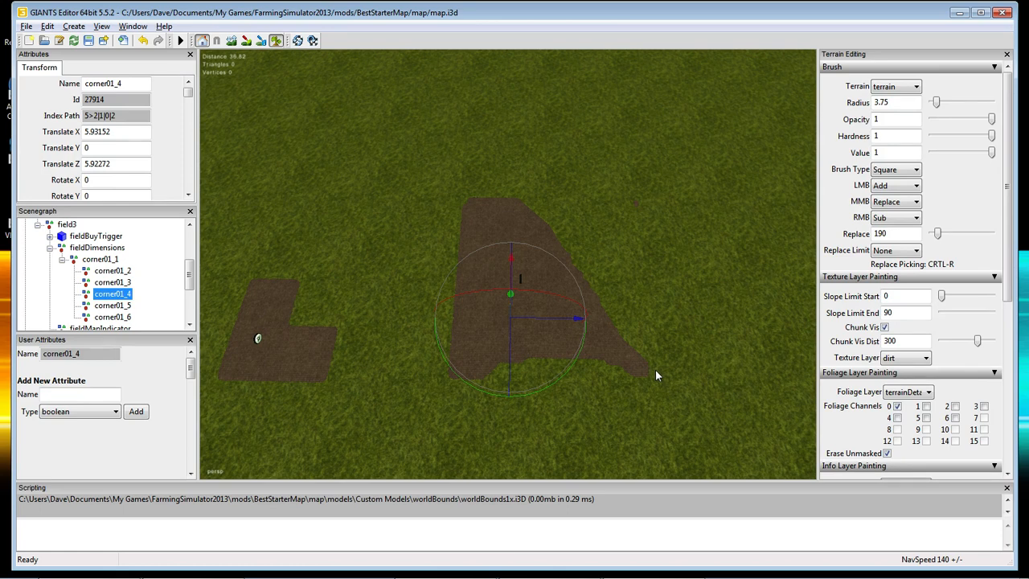
pyautogui.hotkey('ctrl', 'b')
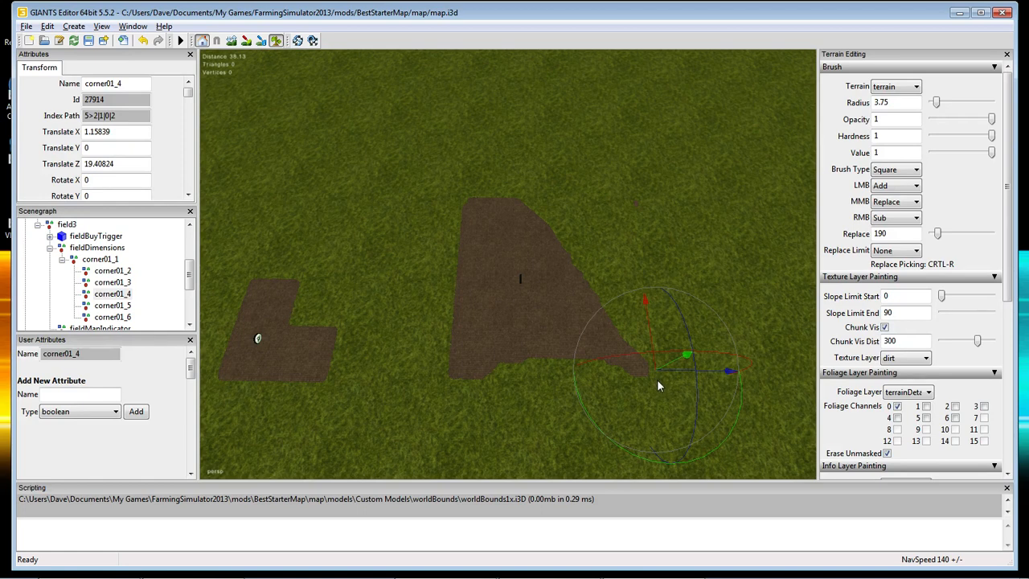
pyautogui.hotkey('ctrl', 'b')
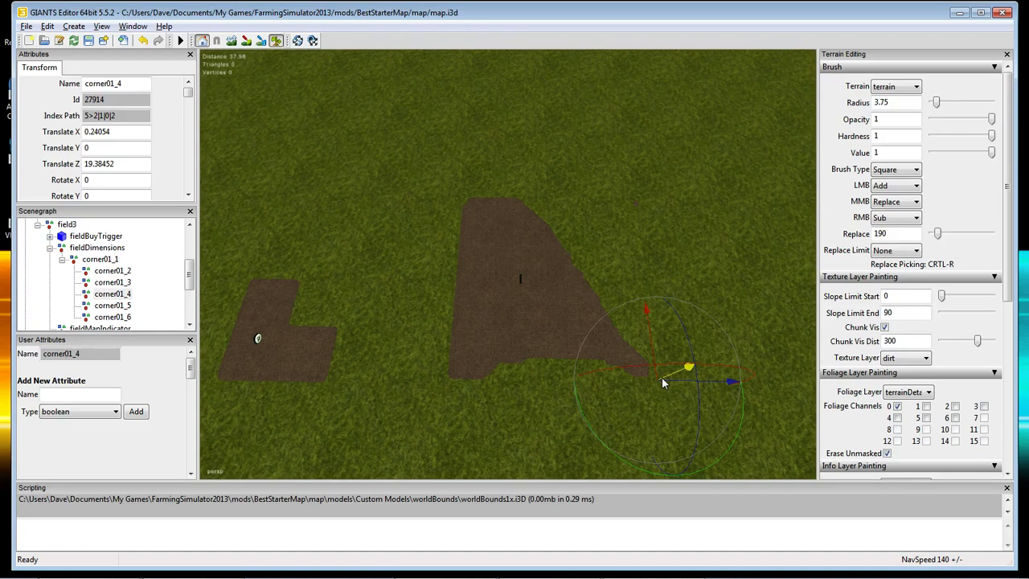
pyautogui.hotkey('ctrl', 'b')
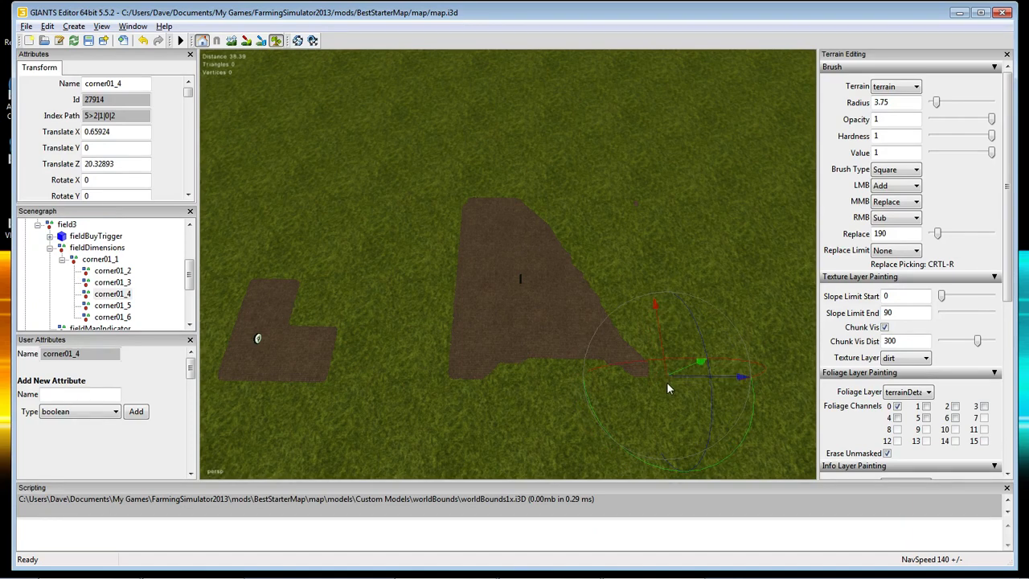
pyautogui.hotkey('ctrl', 'b')
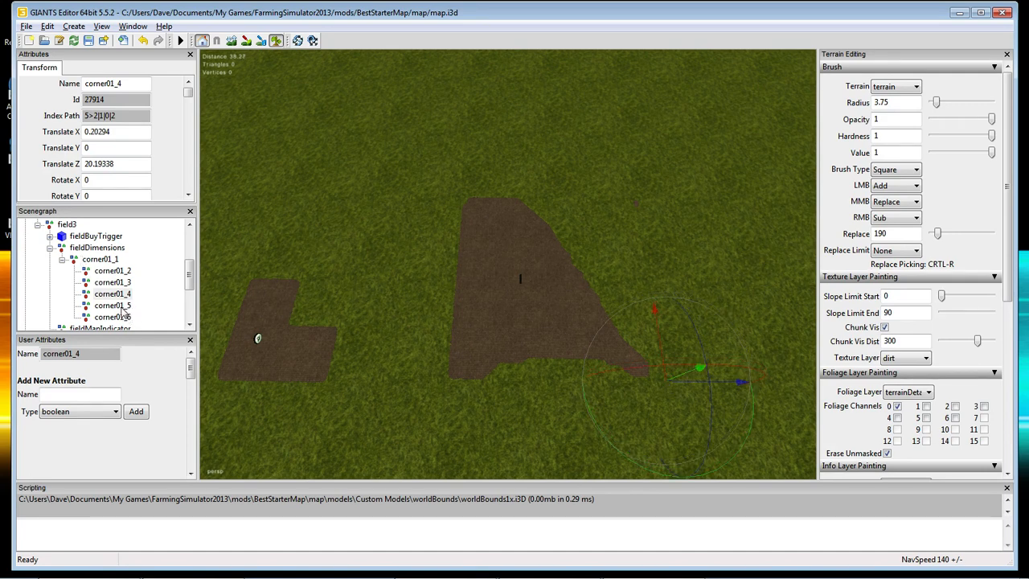
# Snap corner01_5 where the tip meets the bottom and corner01_6 onto the bottom edge.
pyautogui.click(113, 305)
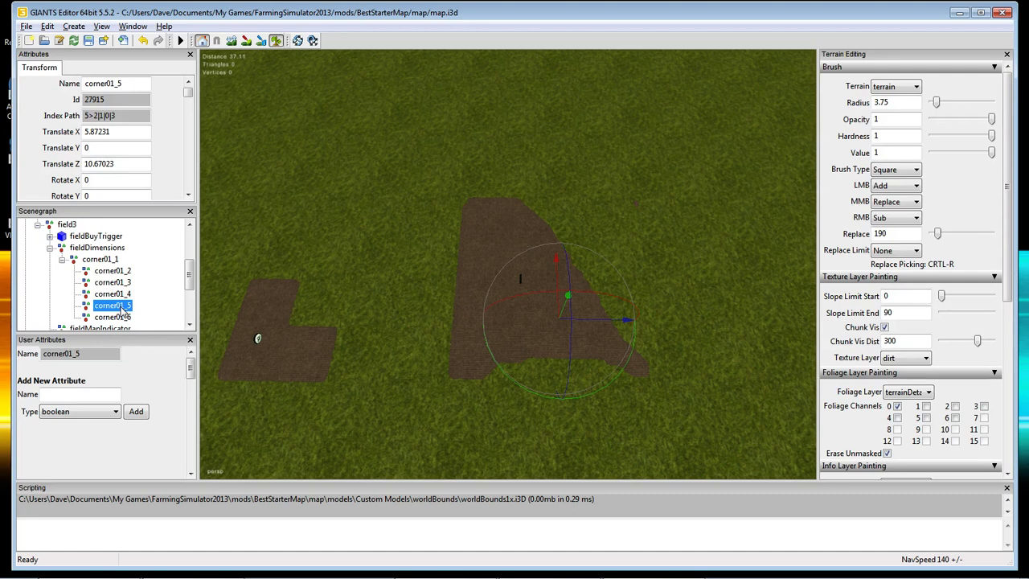
pyautogui.hotkey('ctrl', 'b')
pyautogui.click(628, 378)
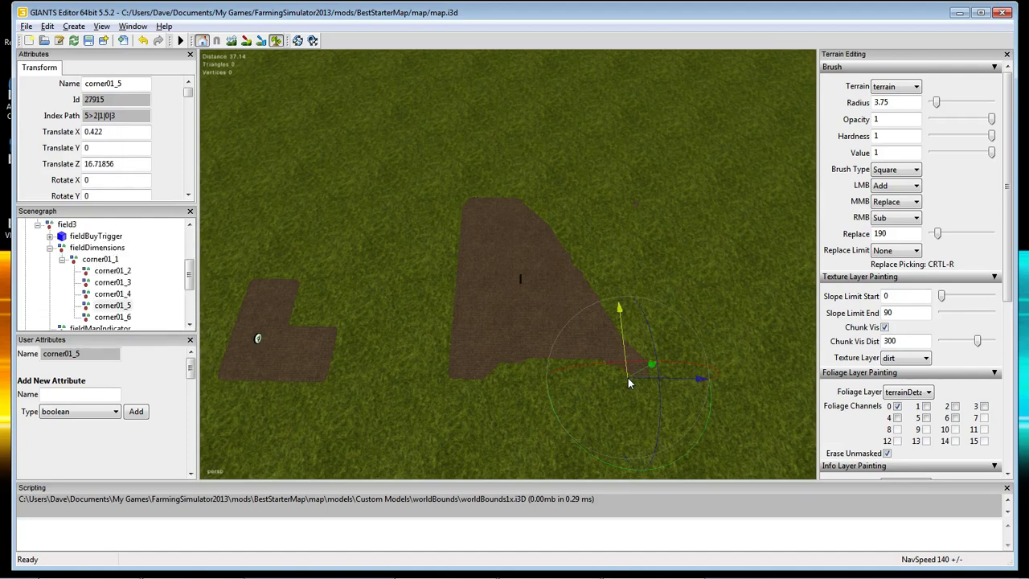
pyautogui.click(103, 317)
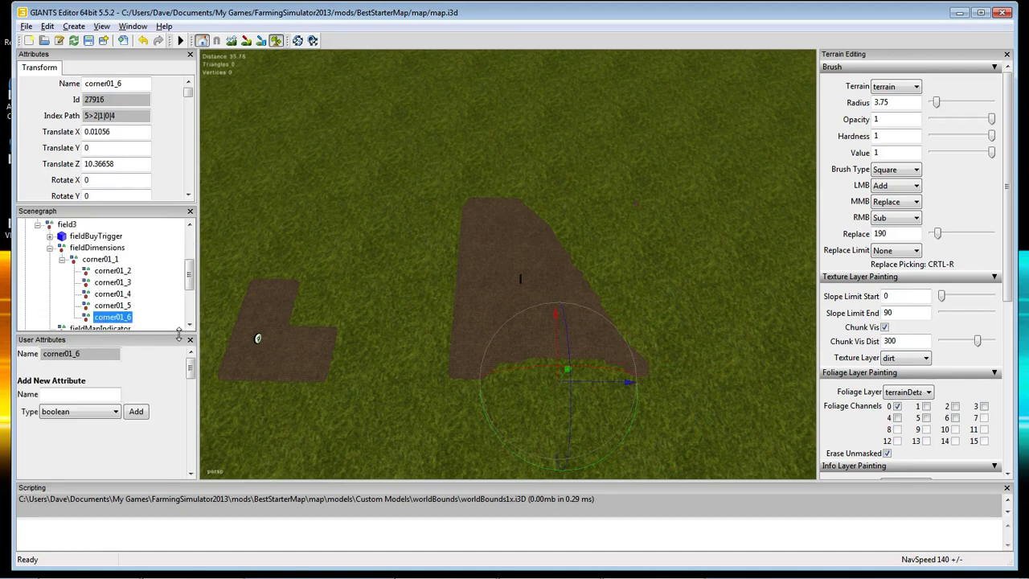
pyautogui.hotkey('ctrl', 'b')
pyautogui.click(598, 365)
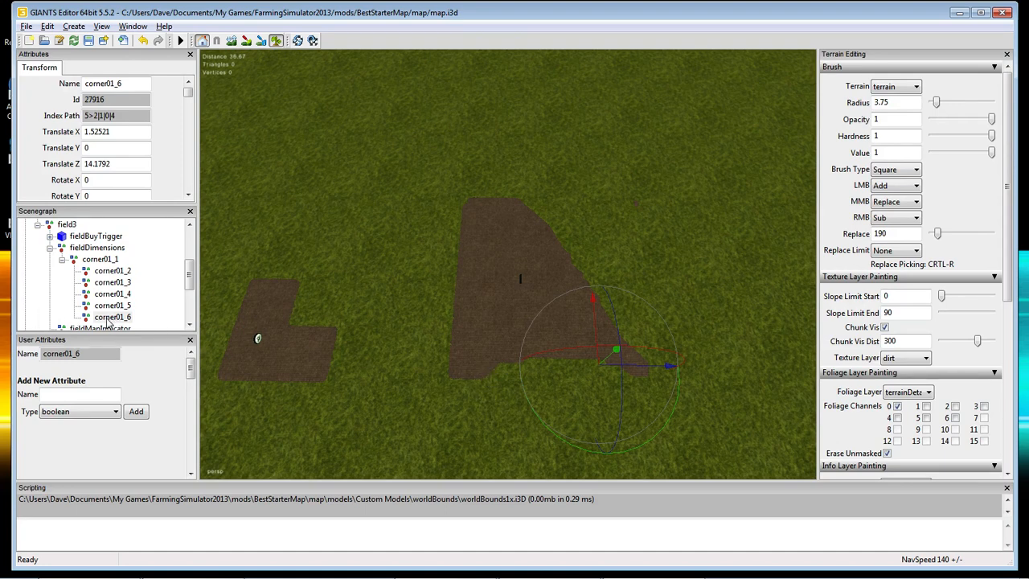
pyautogui.click(109, 317)
# Duplicate corner01_6 twice and rename the copies corner01_7 and corner01_8.
pyautogui.hotkey('ctrl', 'd')
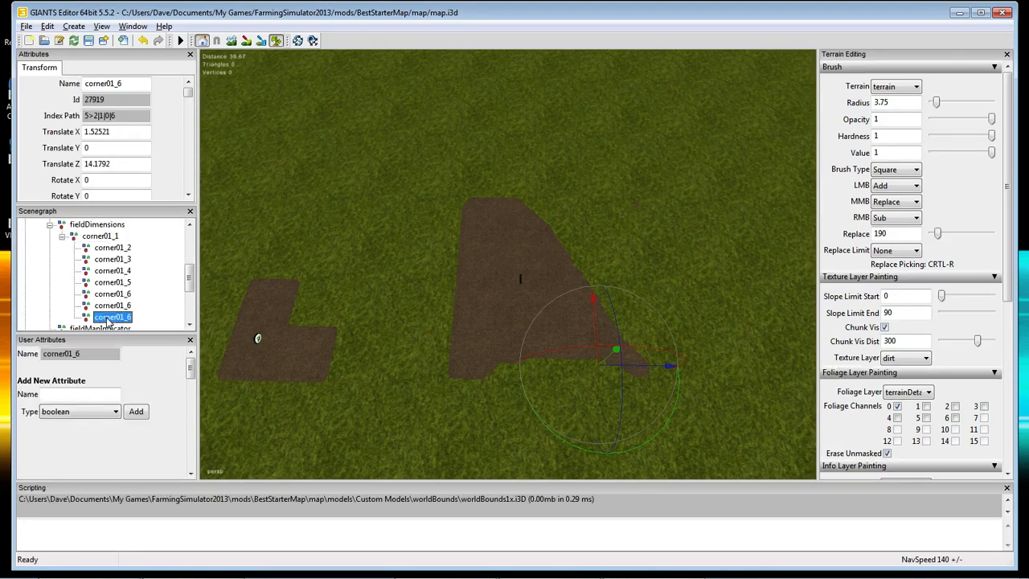
pyautogui.click(131, 306)
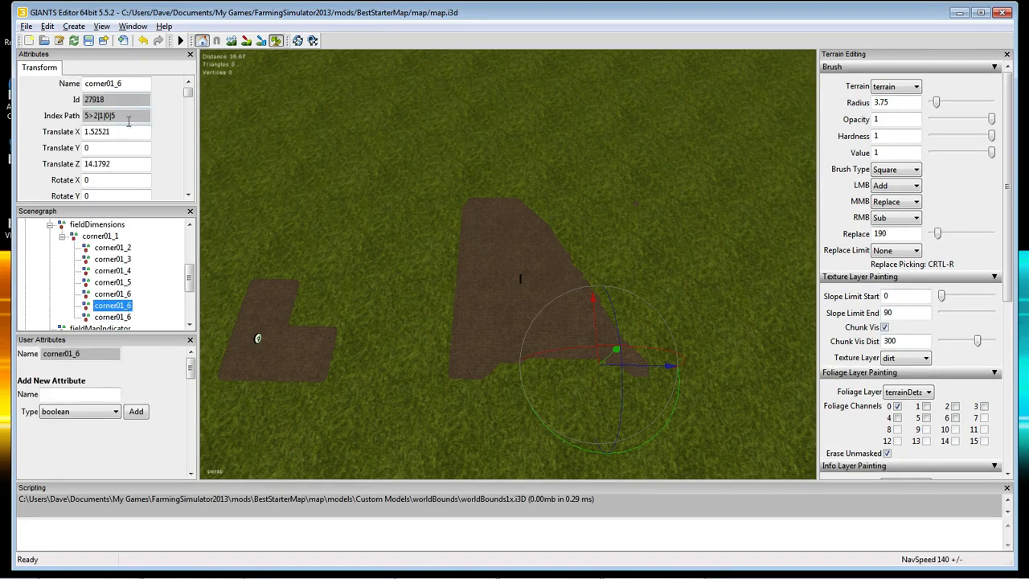
pyautogui.click(126, 84)
pyautogui.press('BackSpace')
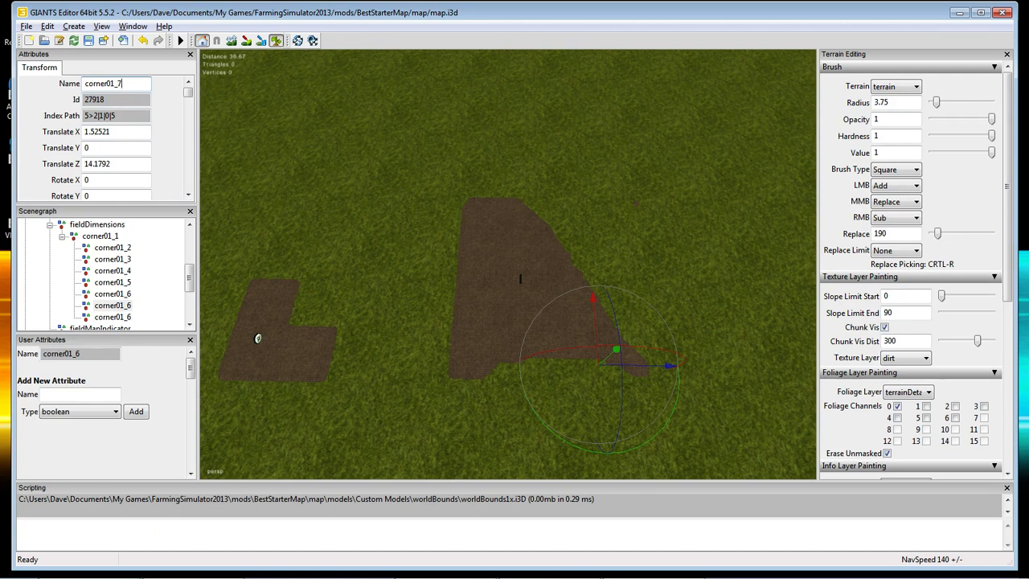
pyautogui.write('7')
pyautogui.press('Return')
pyautogui.click(129, 318)
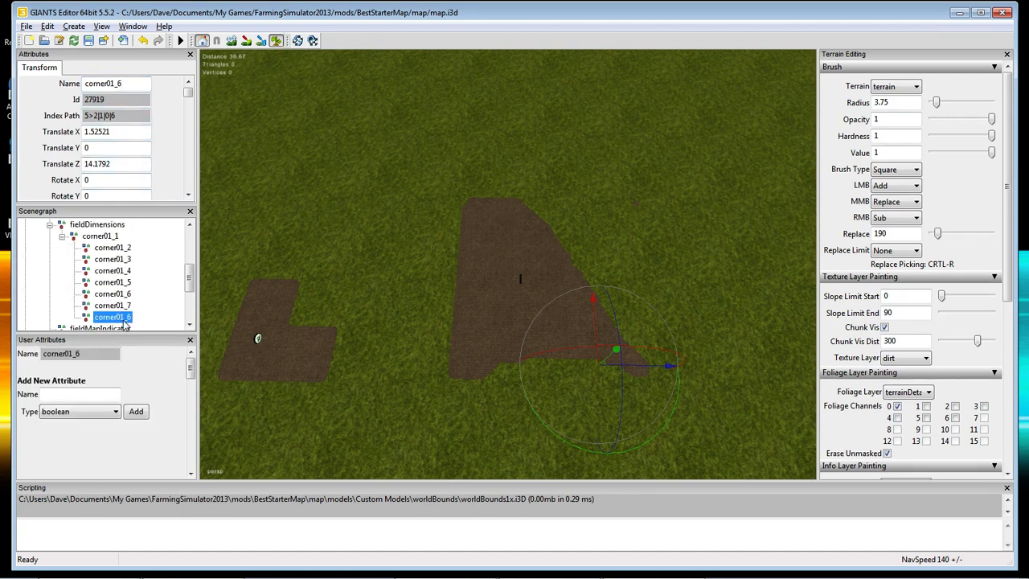
pyautogui.click(128, 84)
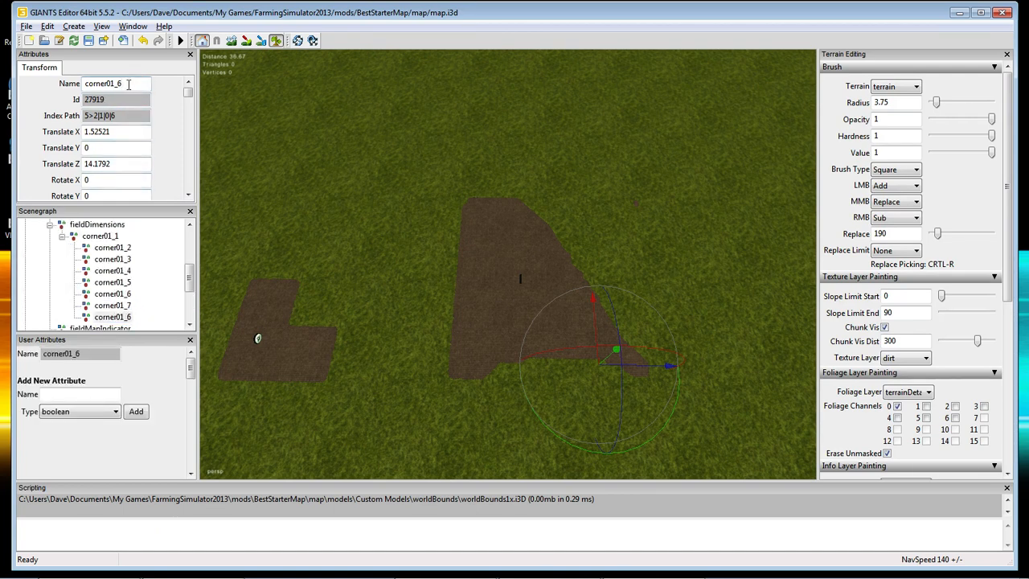
pyautogui.press('BackSpace')
pyautogui.write('8')
pyautogui.press('Return')
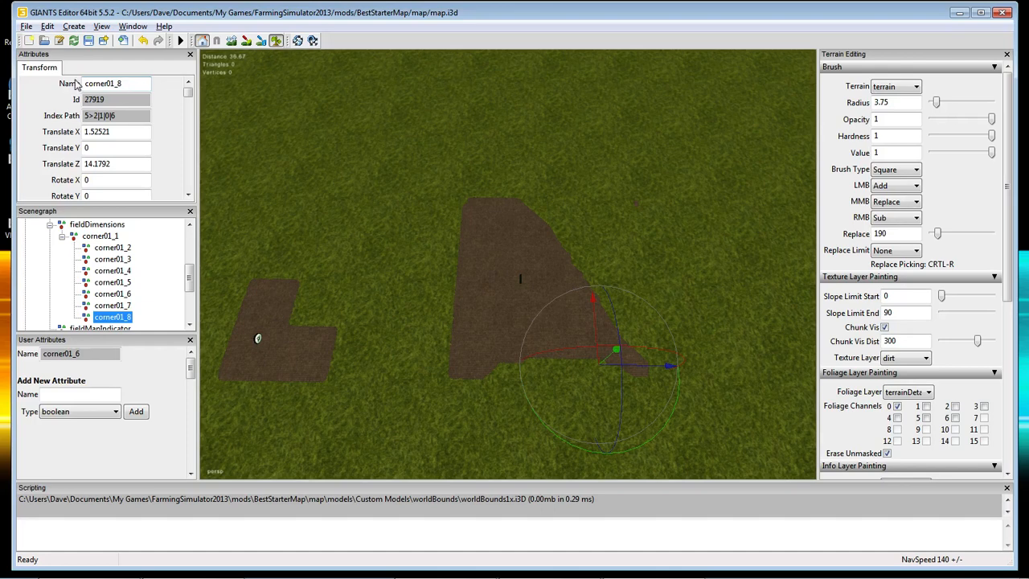
# Snap corner01_7 onto the lower-left edge and corner01_8 to the bottom-left corner.
pyautogui.click(118, 306)
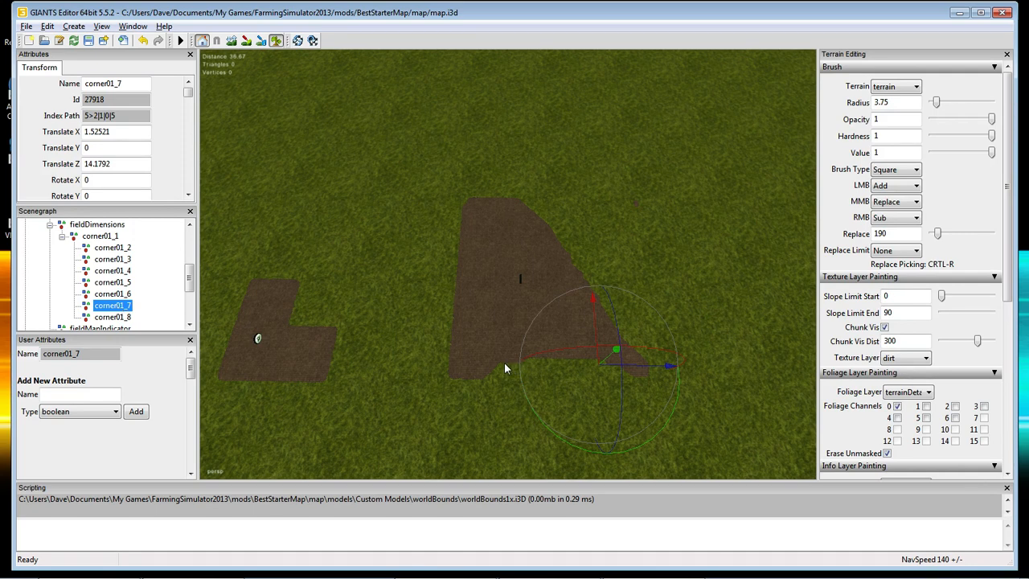
pyautogui.hotkey('ctrl', 'b')
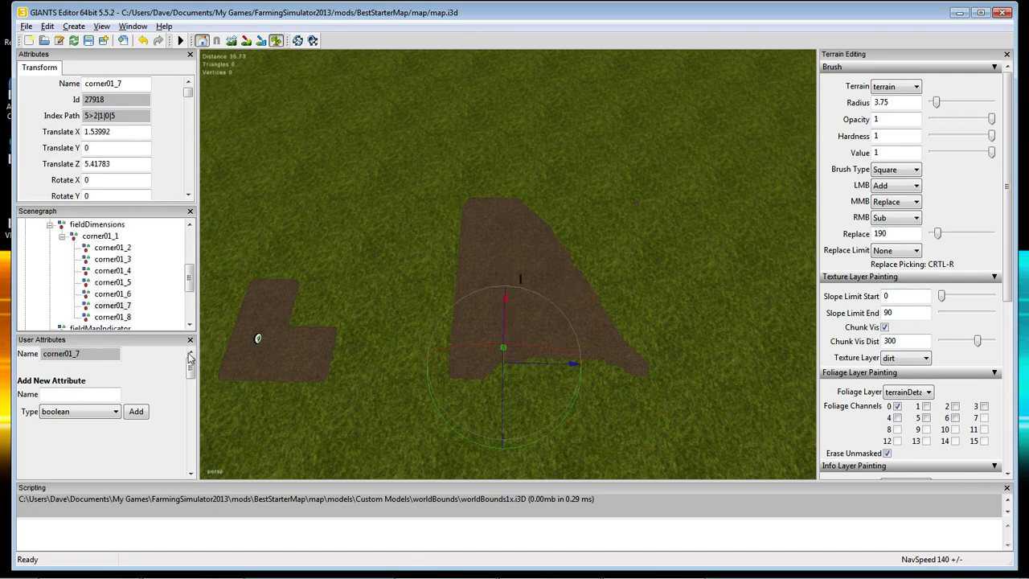
pyautogui.click(112, 318)
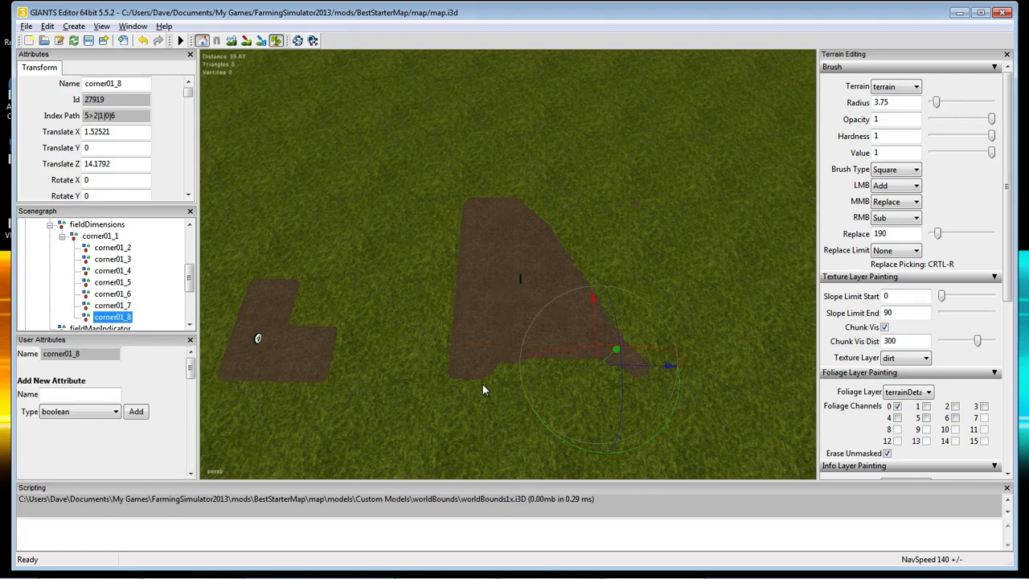
pyautogui.hotkey('ctrl', 'b')
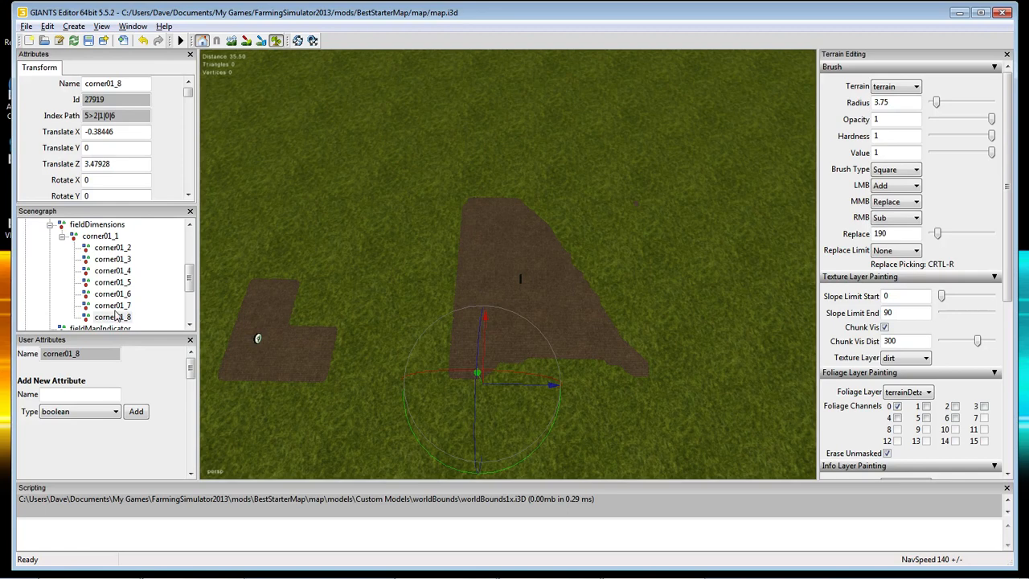
pyautogui.click(108, 237)
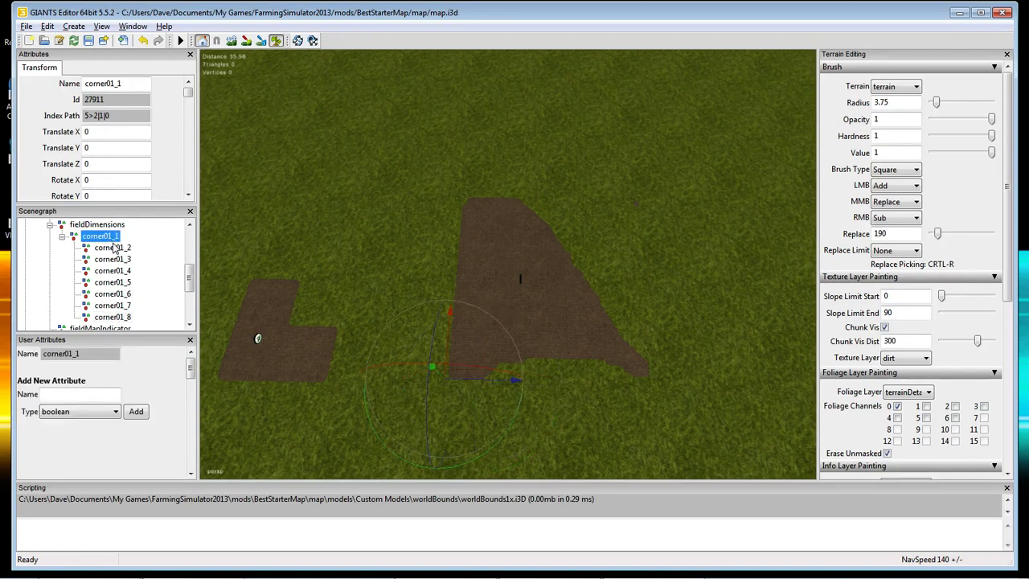
pyautogui.click(112, 248)
pyautogui.click(113, 259)
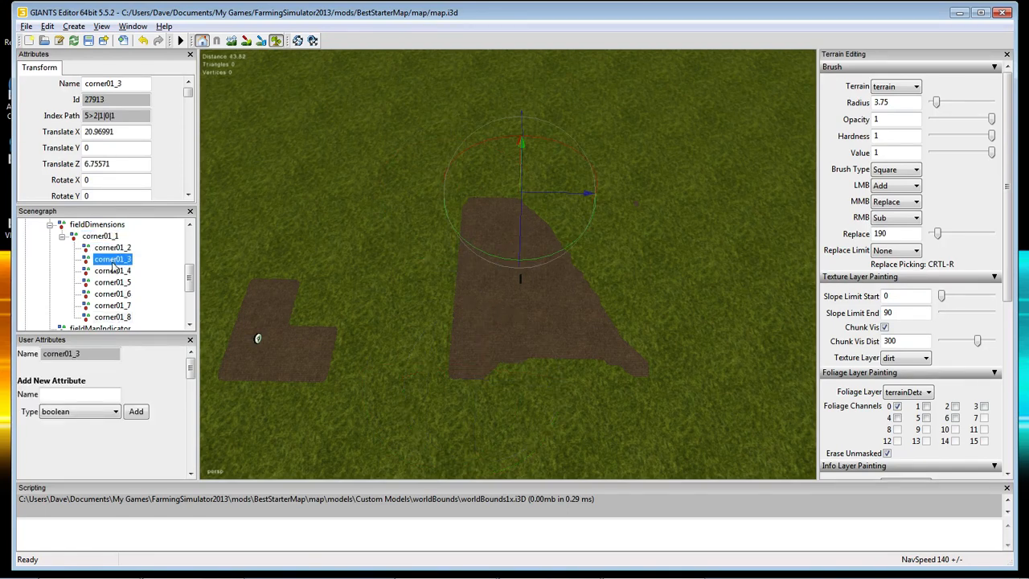
pyautogui.click(115, 271)
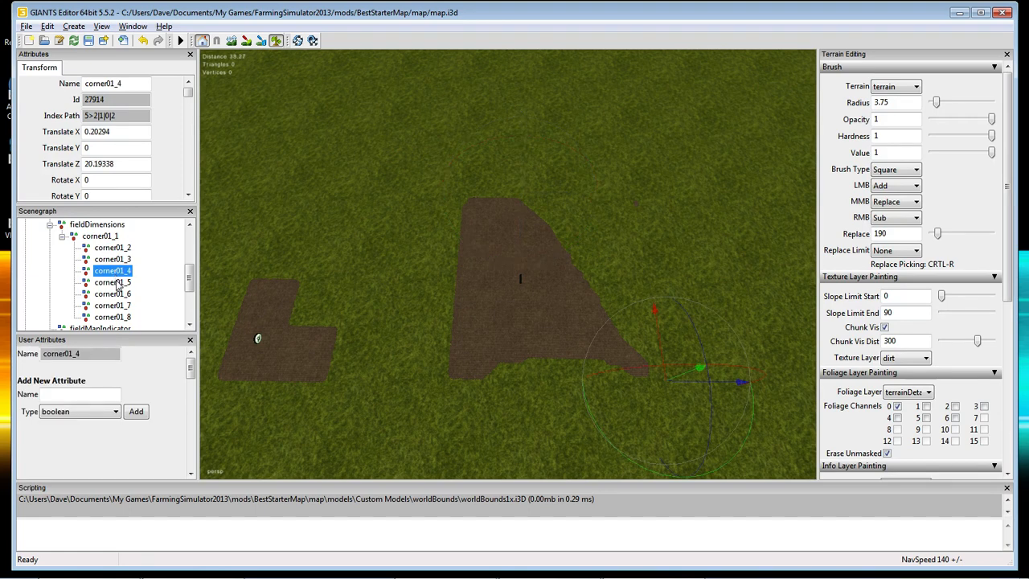
pyautogui.click(117, 282)
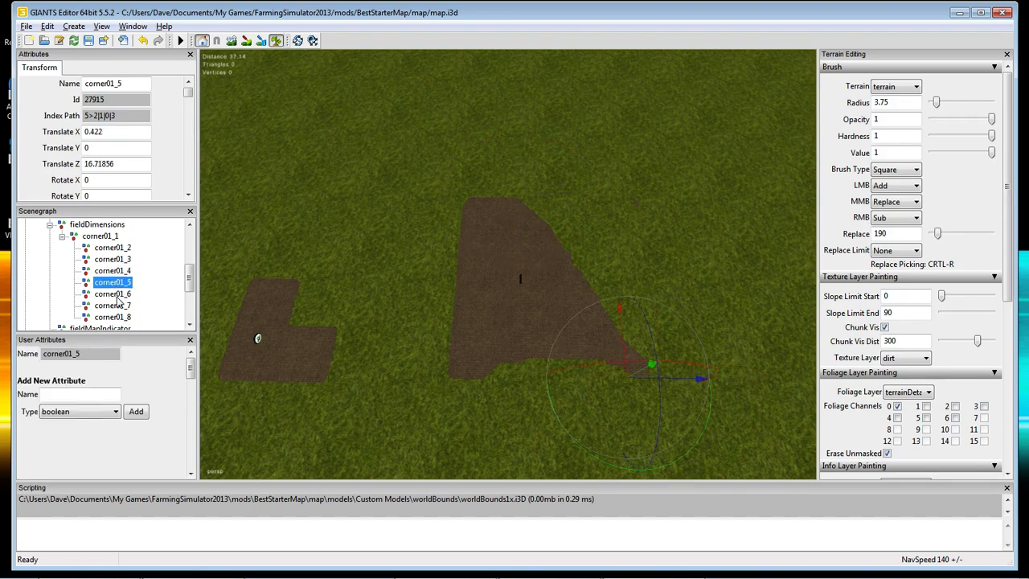
pyautogui.click(119, 295)
pyautogui.click(119, 306)
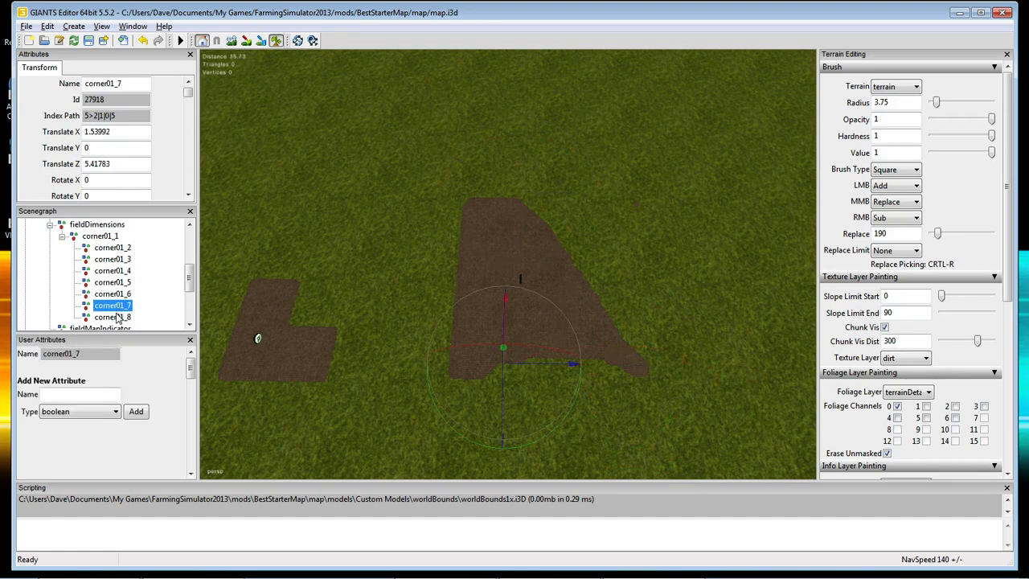
pyautogui.click(117, 317)
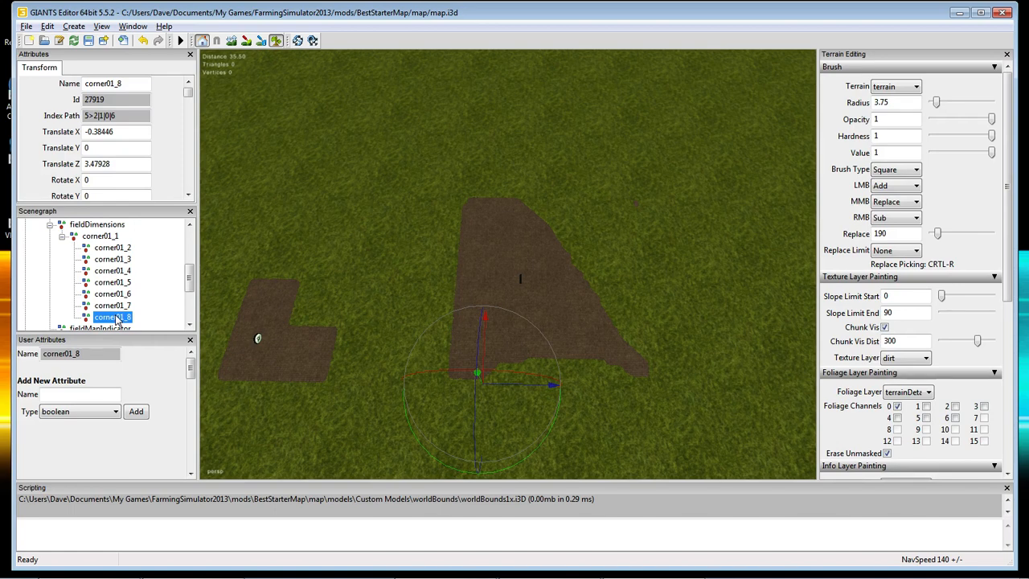
pyautogui.click(107, 236)
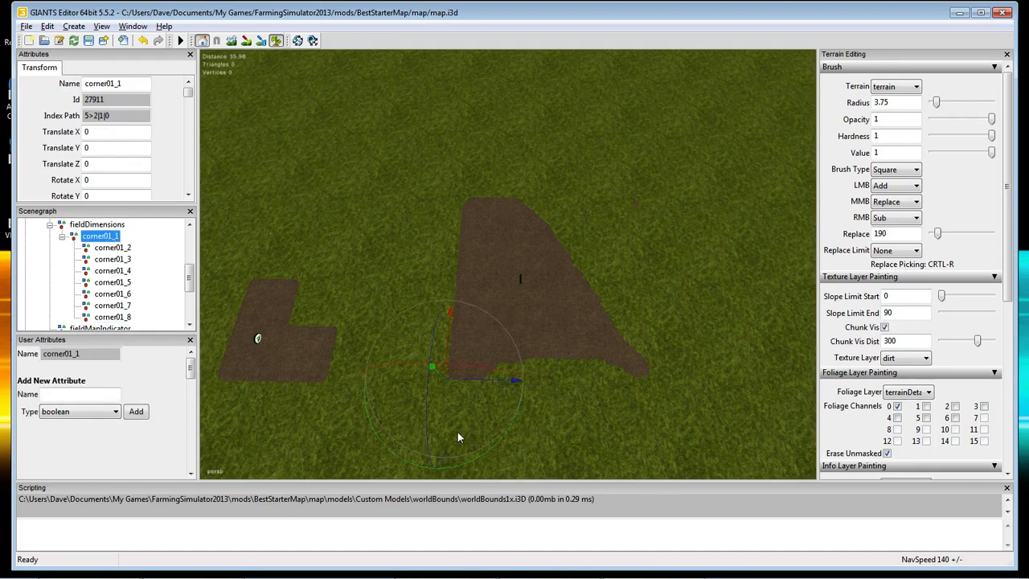
pyautogui.click(124, 248)
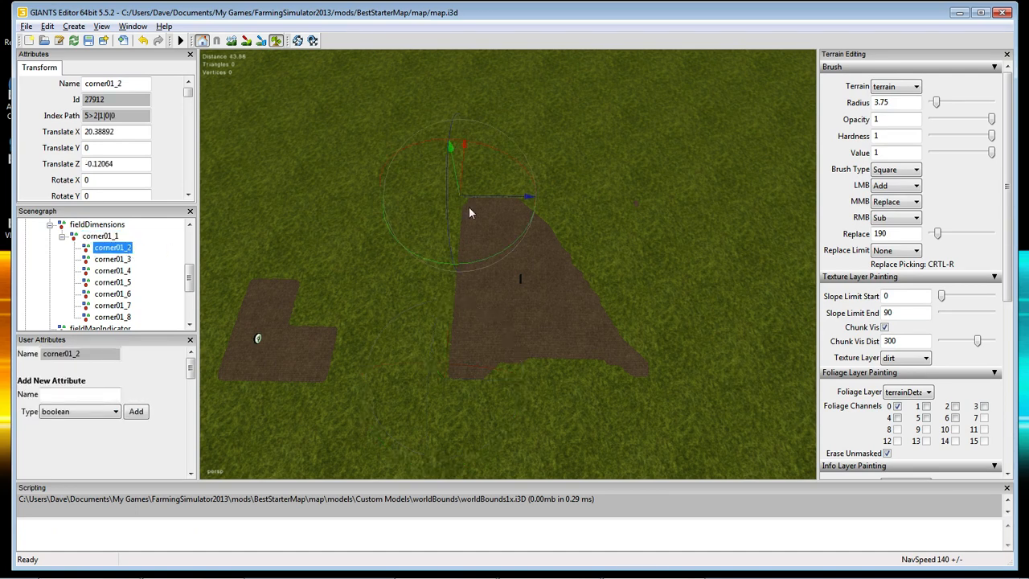
pyautogui.click(125, 260)
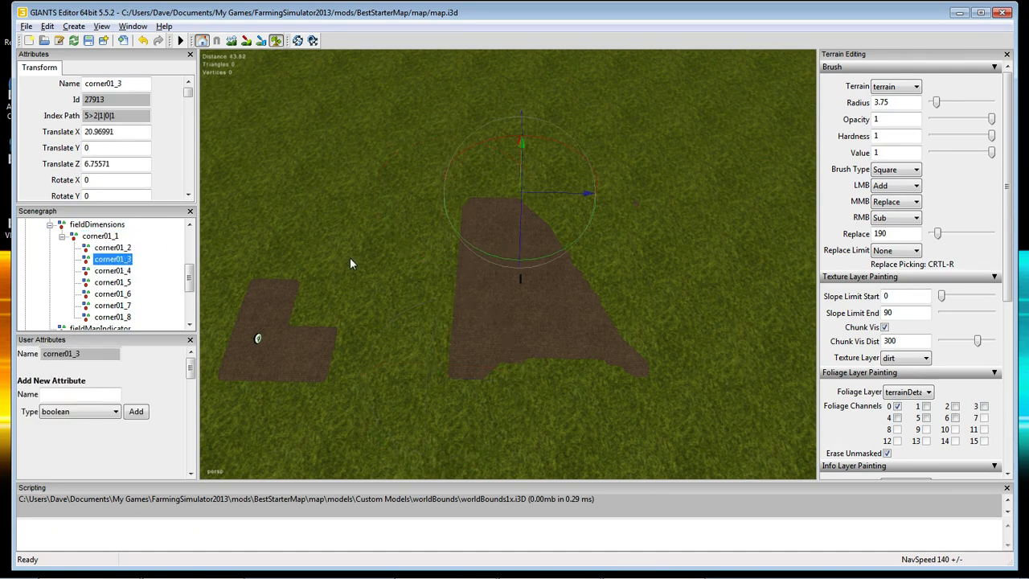
pyautogui.click(124, 271)
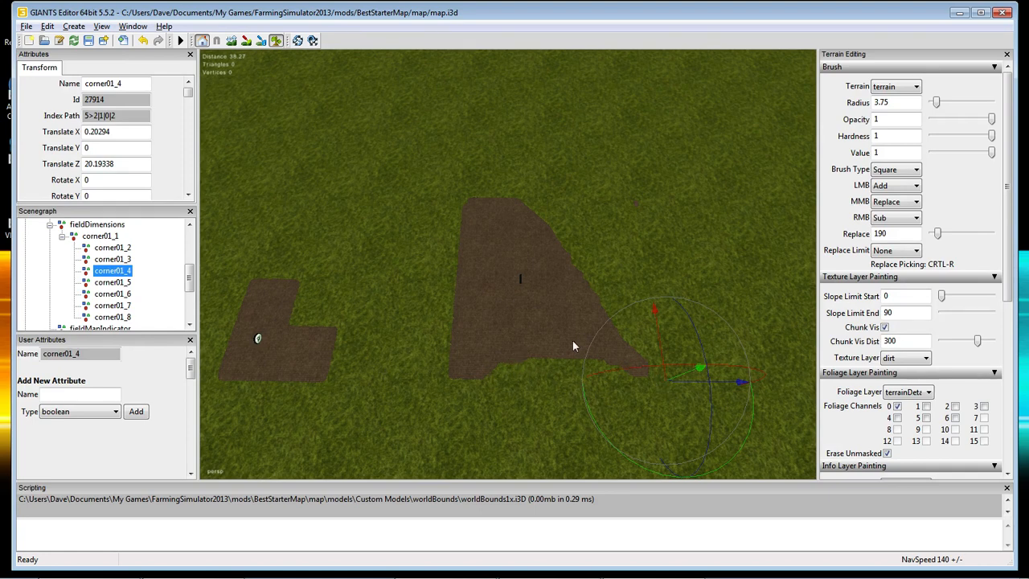
# Select corner01_5 through corner01_8 and delete them.
pyautogui.click(112, 282)
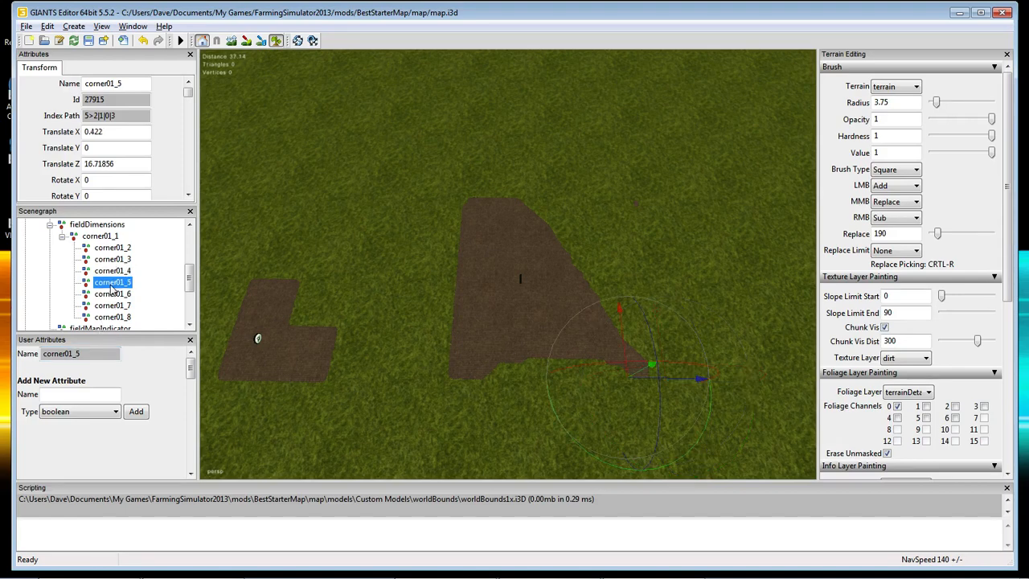
pyautogui.keyDown('shift'); pyautogui.click(113, 305); pyautogui.keyUp('shift')
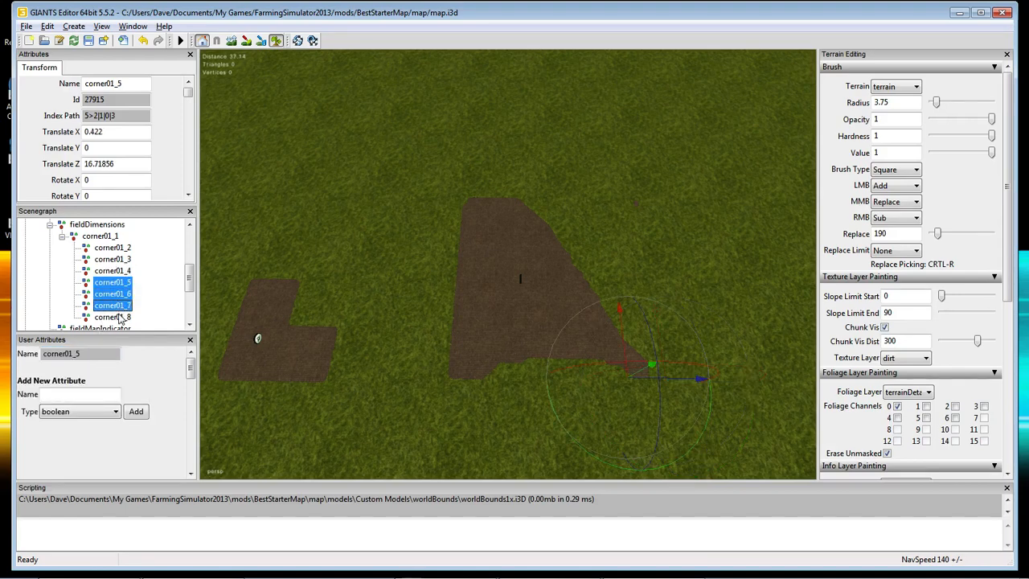
pyautogui.keyDown('shift'); pyautogui.click(117, 318); pyautogui.keyUp('shift')
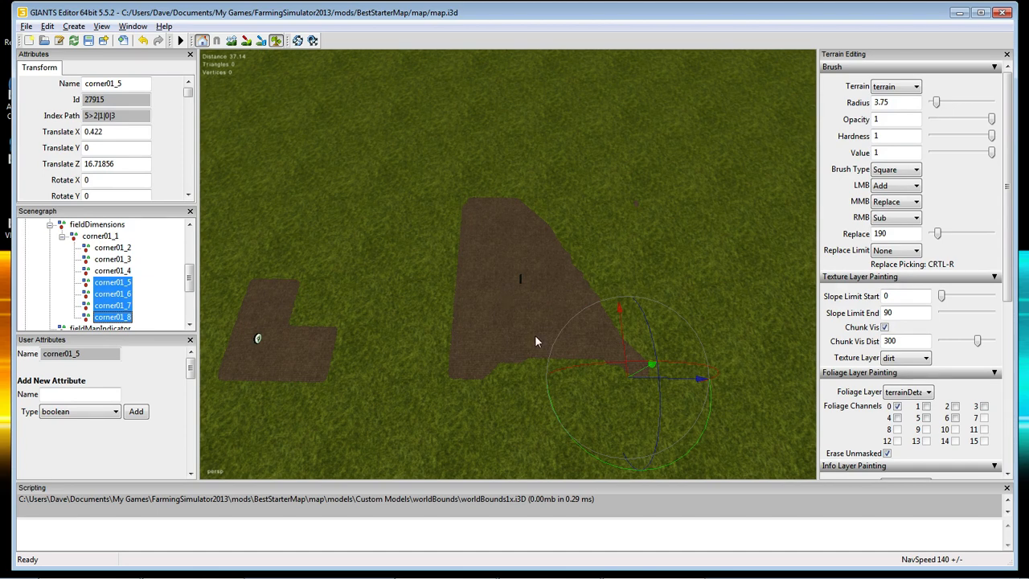
pyautogui.press('Delete')
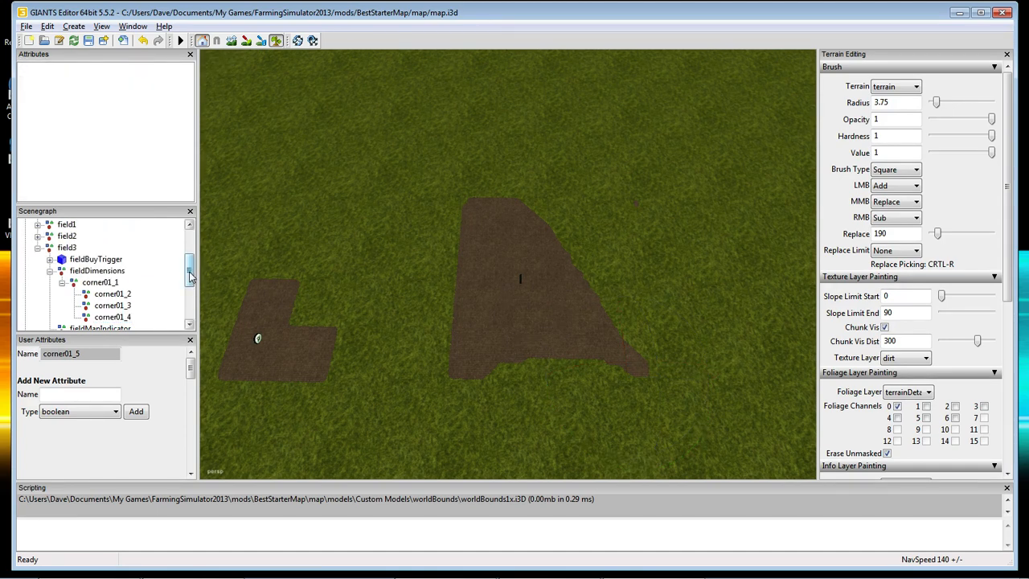
# Check the remaining corner01_1 through corner01_4 markers one by one.
pyautogui.scroll(-2, 112, 273)
pyautogui.click(107, 260)
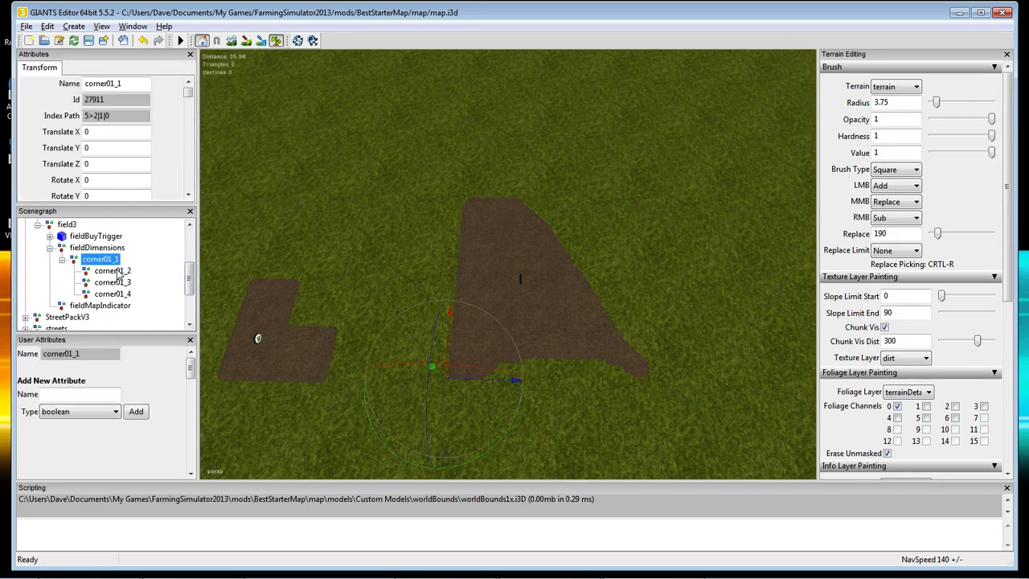
pyautogui.click(112, 271)
pyautogui.click(126, 283)
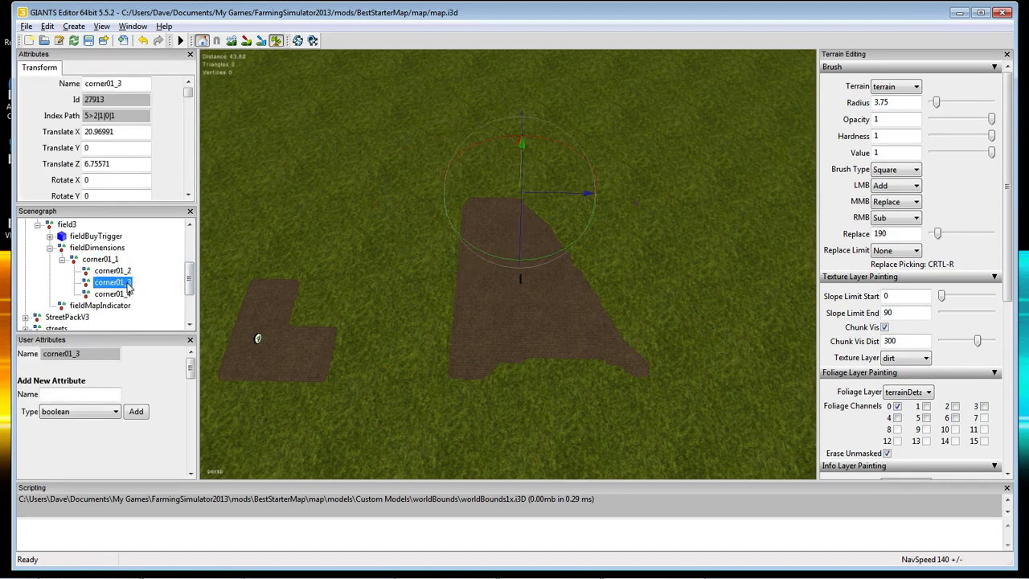
pyautogui.click(125, 295)
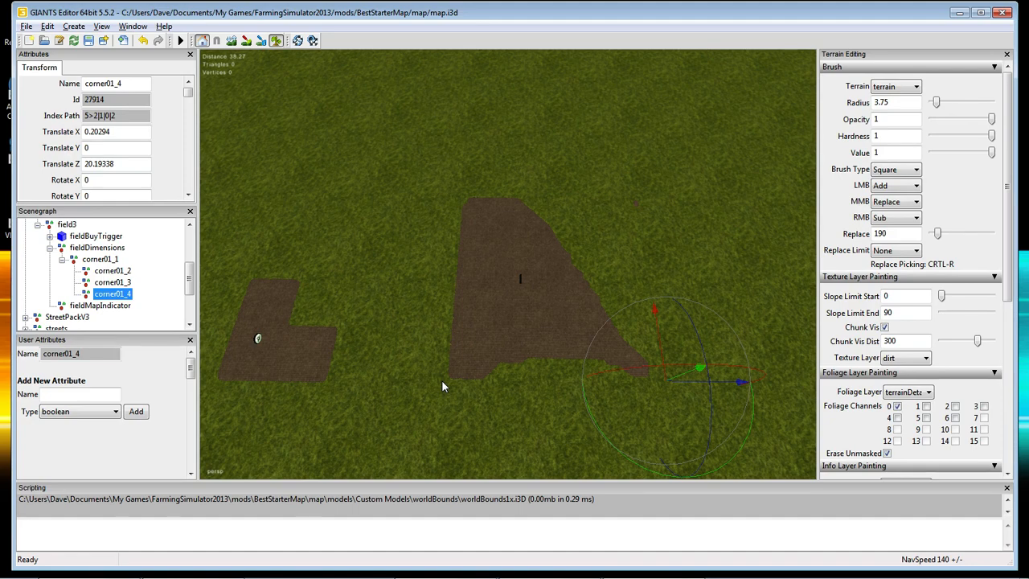
# Orbit and dolly the viewport to frame all three fields from a low angle.
pyautogui.keyDown('alt'); pyautogui.moveTo(422, 414); pyautogui.dragTo(408, 340); pyautogui.keyUp('alt')
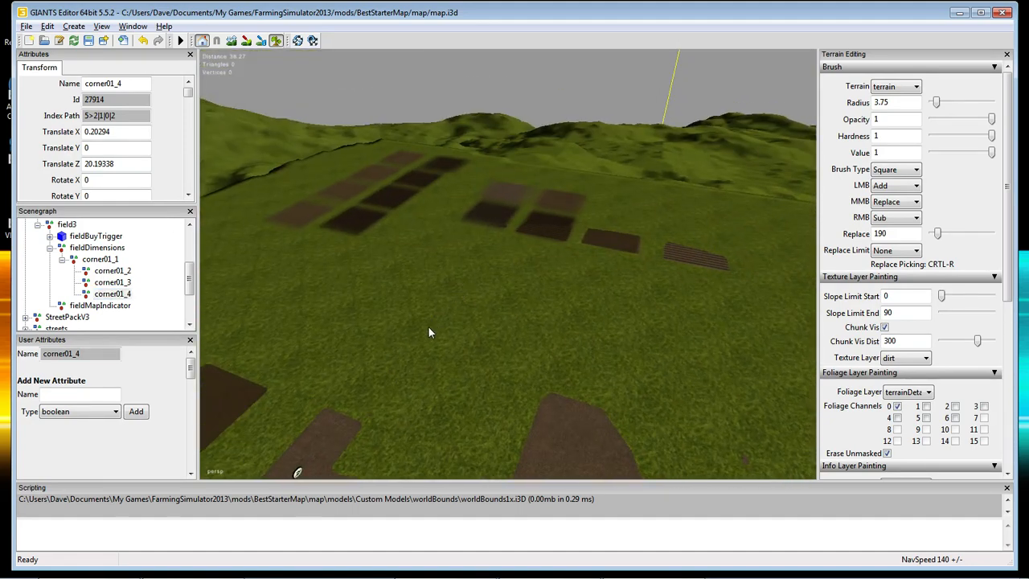
pyautogui.keyDown('alt'); pyautogui.moveTo(427, 326); pyautogui.dragTo(456, 332, button='right'); pyautogui.keyUp('alt')
pyautogui.keyDown('alt'); pyautogui.moveTo(457, 332); pyautogui.dragTo(422, 287); pyautogui.keyUp('alt')
pyautogui.keyDown('alt'); pyautogui.moveTo(422, 286); pyautogui.dragTo(451, 287, button='right'); pyautogui.keyUp('alt')
pyautogui.keyDown('alt'); pyautogui.moveTo(452, 286); pyautogui.dragTo(457, 335); pyautogui.keyUp('alt')
pyautogui.keyDown('alt'); pyautogui.moveTo(456, 334); pyautogui.dragTo(451, 369, button='right'); pyautogui.keyUp('alt')
pyautogui.keyDown('alt'); pyautogui.moveTo(451, 369); pyautogui.dragTo(353, 389); pyautogui.keyUp('alt')
pyautogui.keyDown('alt'); pyautogui.moveTo(353, 389); pyautogui.dragTo(360, 367, button='right'); pyautogui.keyUp('alt')
pyautogui.keyDown('alt'); pyautogui.moveTo(360, 367); pyautogui.dragTo(609, 323); pyautogui.keyUp('alt')
pyautogui.moveTo(609, 323)
pyautogui.keyDown('alt'); pyautogui.mouseDown(button='right')
pyautogui.moveTo(593, 365)
pyautogui.moveTo(591, 319)
pyautogui.mouseUp(button='right'); pyautogui.keyUp('alt')
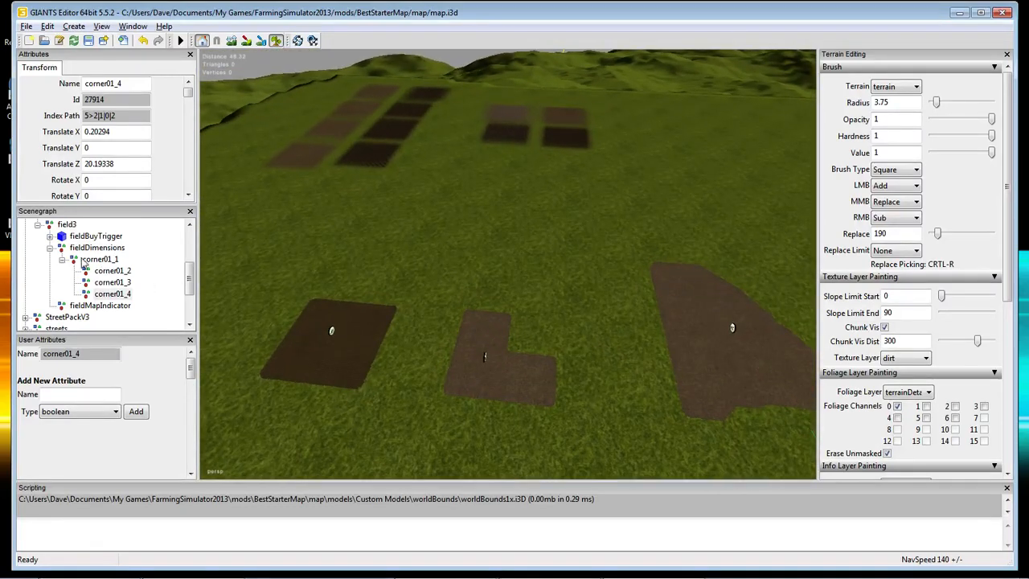
# Collapse fieldDimensions and field3, then select field1 to show its price 1500 and ownership.
pyautogui.click(49, 247)
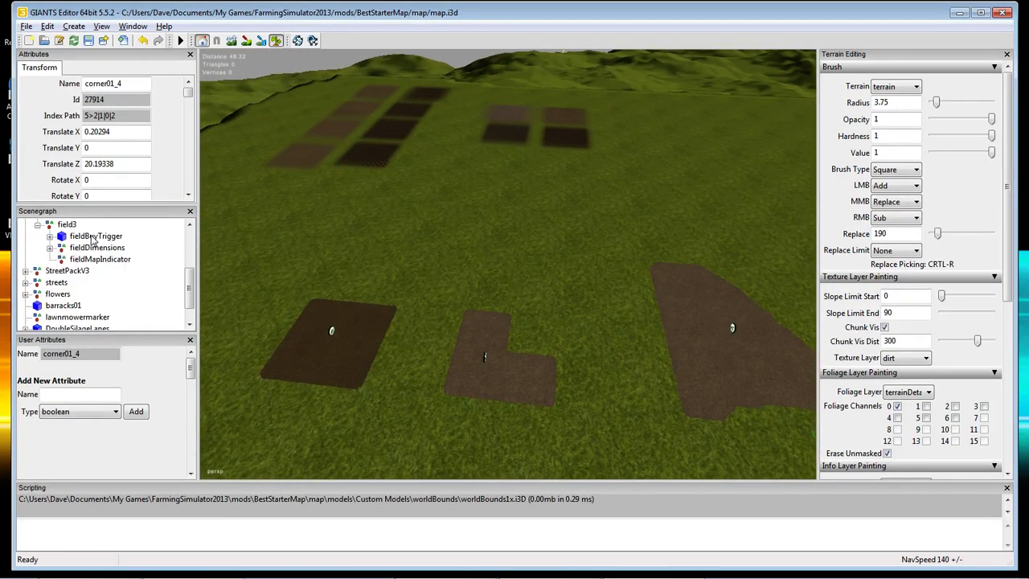
pyautogui.click(38, 225)
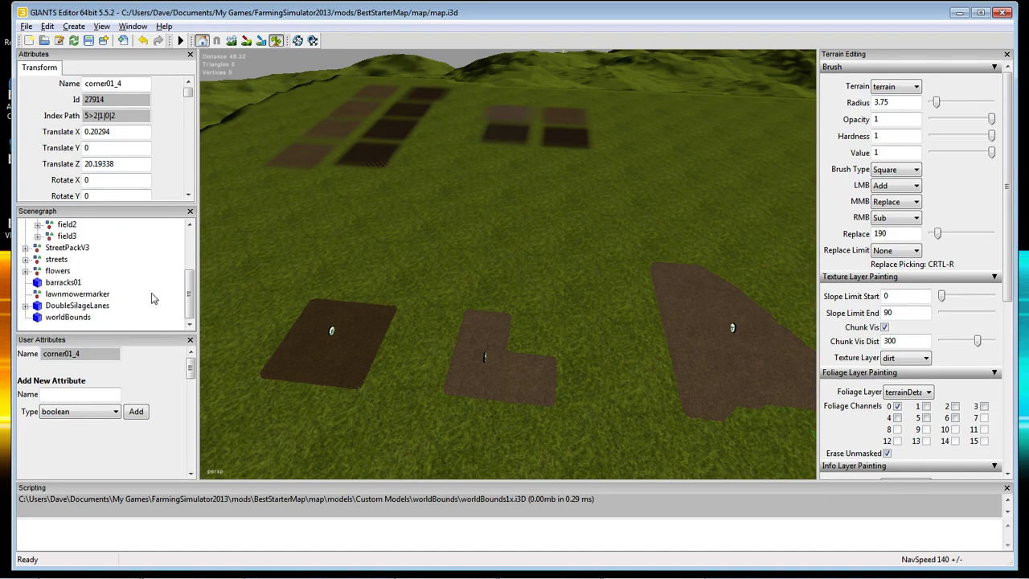
pyautogui.scroll(1, 190, 296)
pyautogui.click(68, 249)
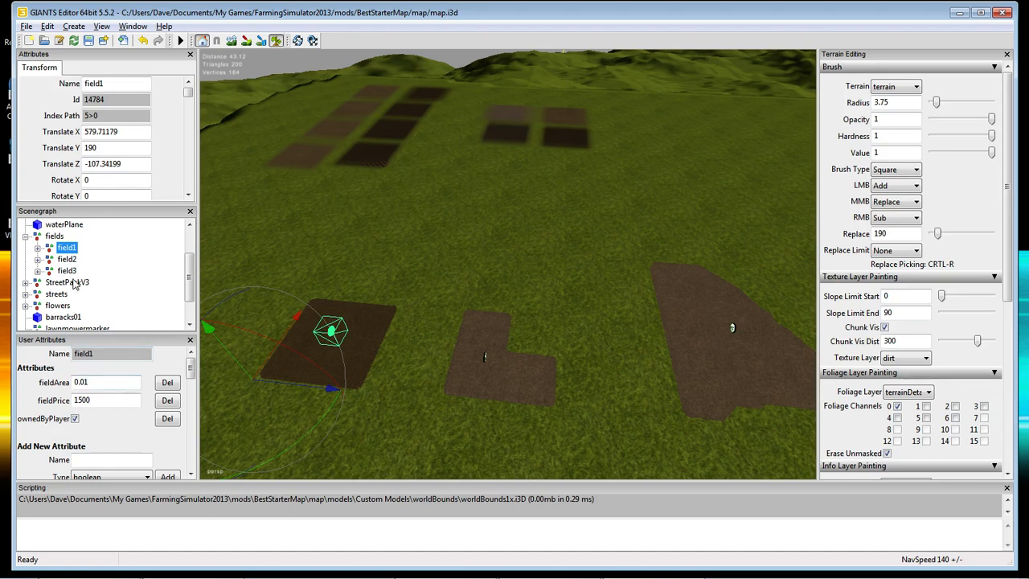
# Untick ownedByPlayer for field2 and field3.
pyautogui.click(68, 260)
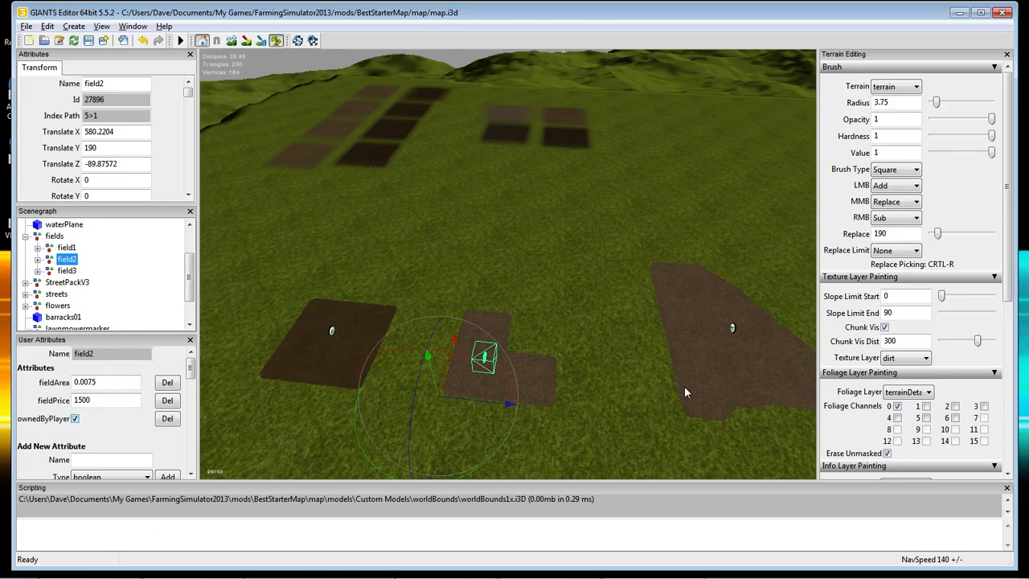
pyautogui.click(79, 423)
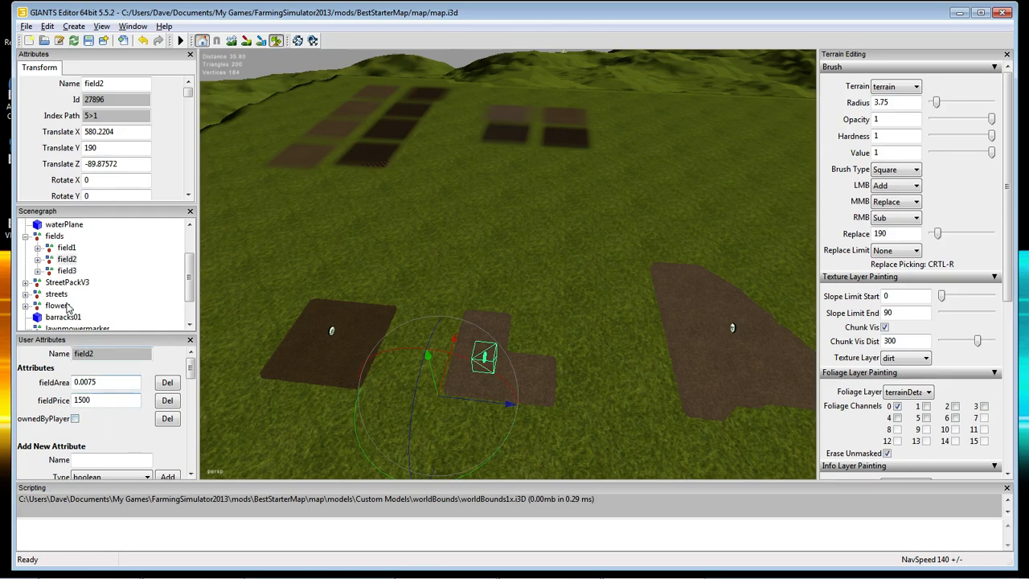
pyautogui.click(67, 272)
pyautogui.click(74, 420)
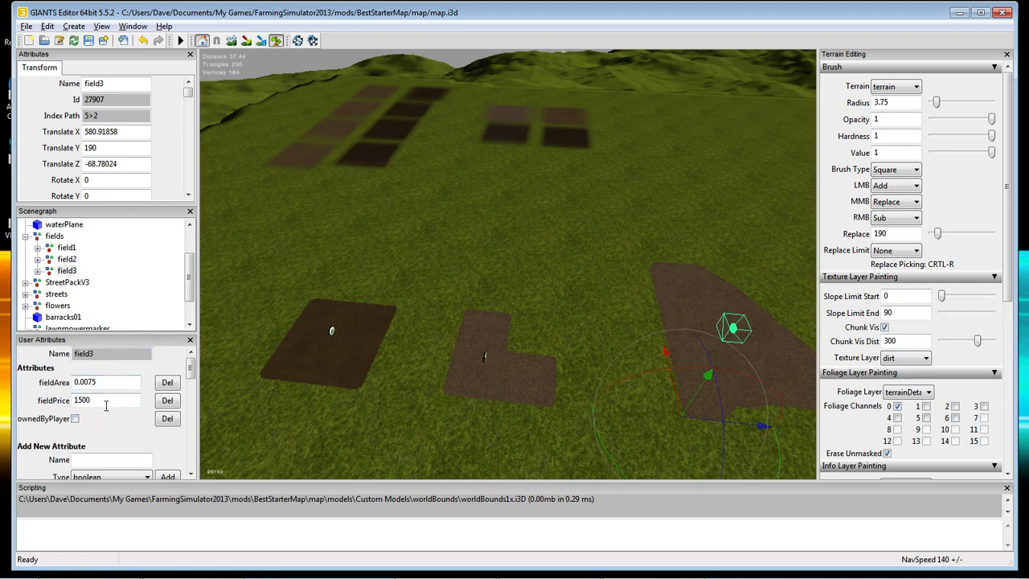
# Set field3's fieldPrice to 3000 and field2's fieldPrice to 1000.
pyautogui.doubleClick(104, 401)
pyautogui.press('BackSpace')
pyautogui.write('3000')
pyautogui.click(65, 259)
pyautogui.doubleClick(86, 399)
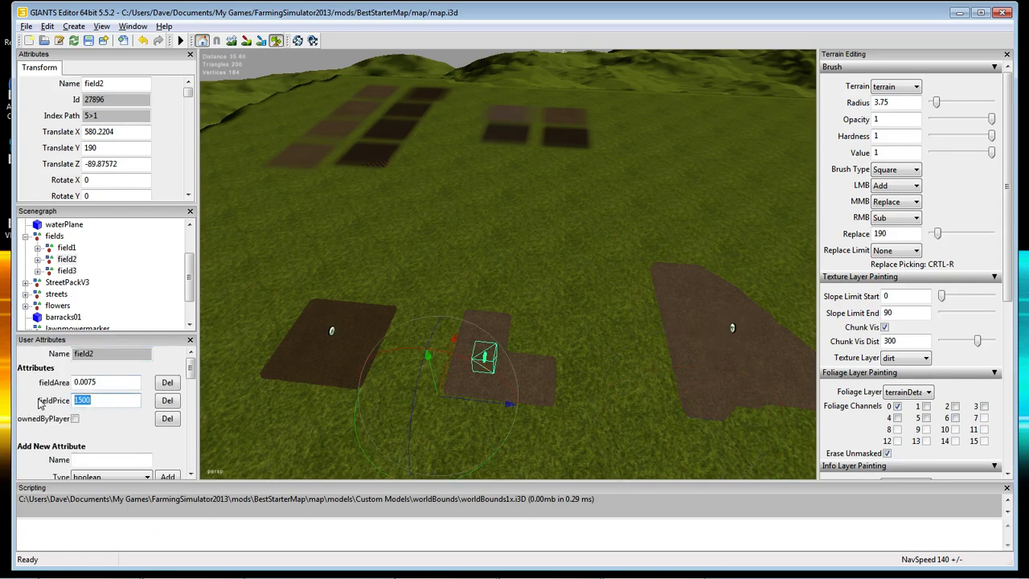
pyautogui.write('1000')
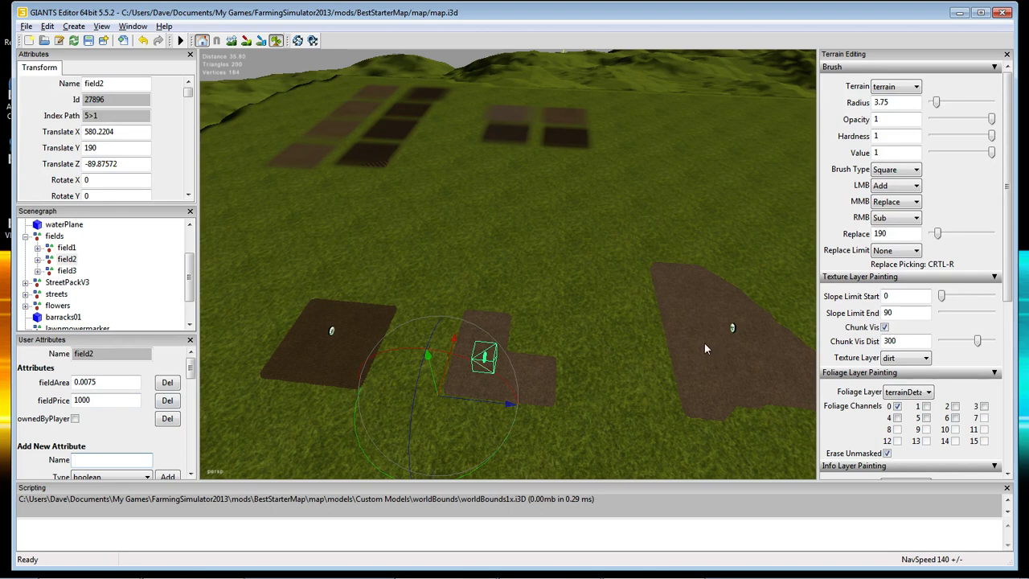
pyautogui.click(58, 271)
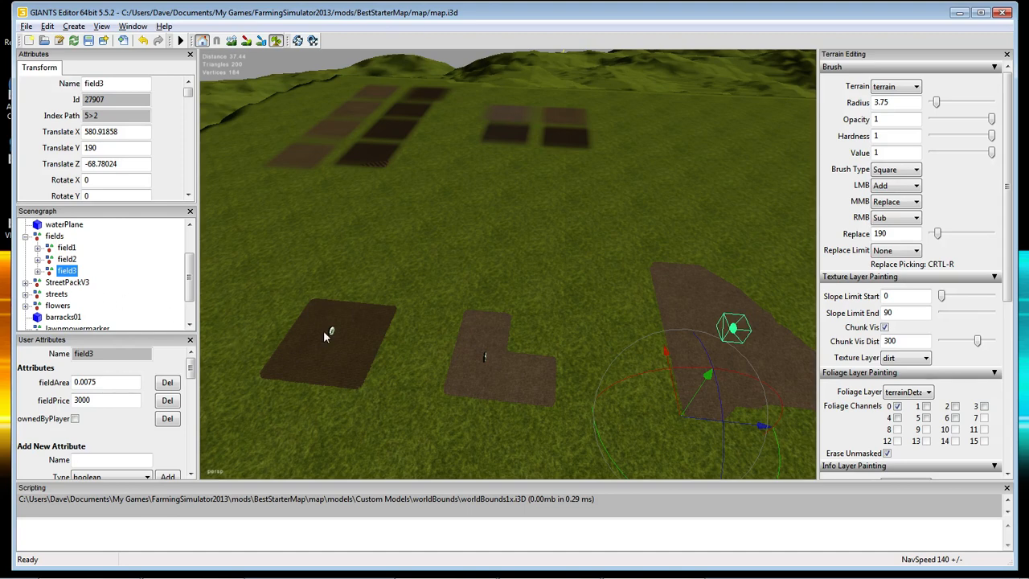
pyautogui.click(2, 112)
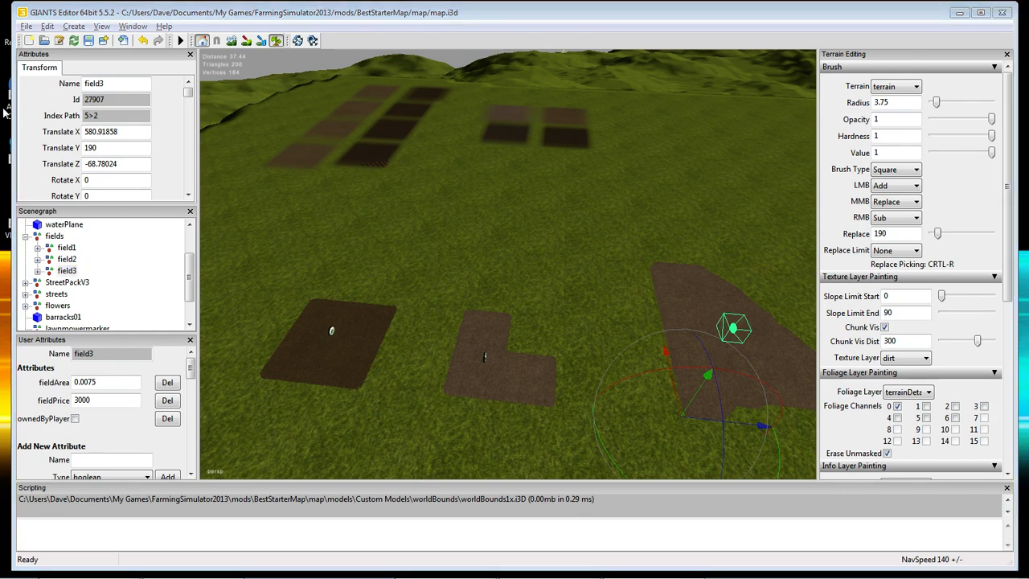